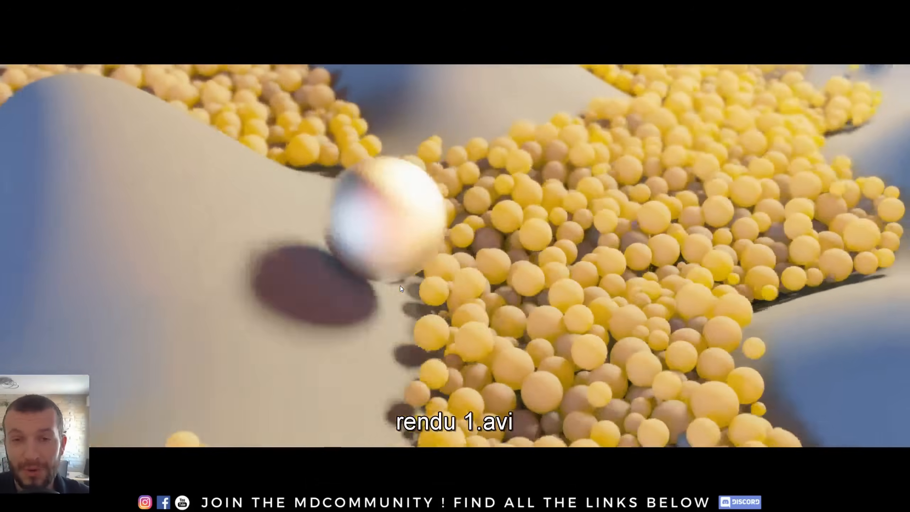
- Scroll through the Motion Designers Community Facebook group feed
key("alt+Tab")
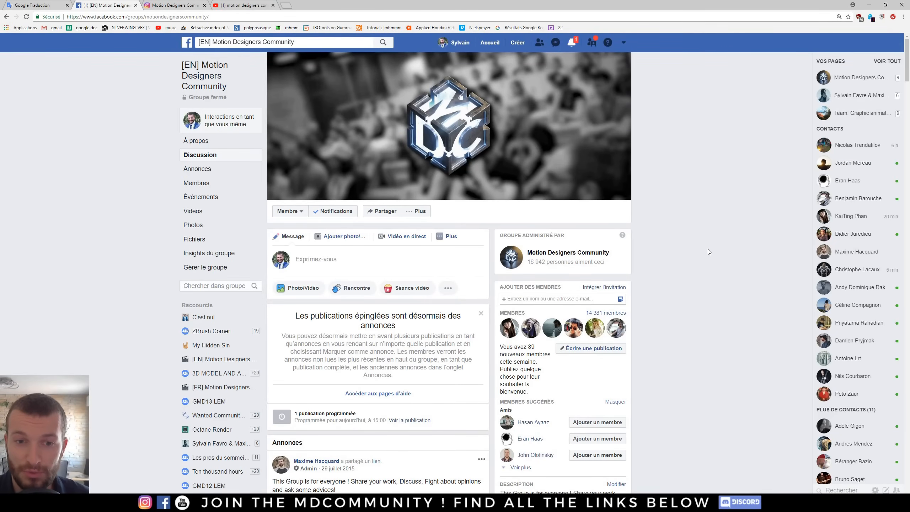
scroll(708, 249, "down", 3)
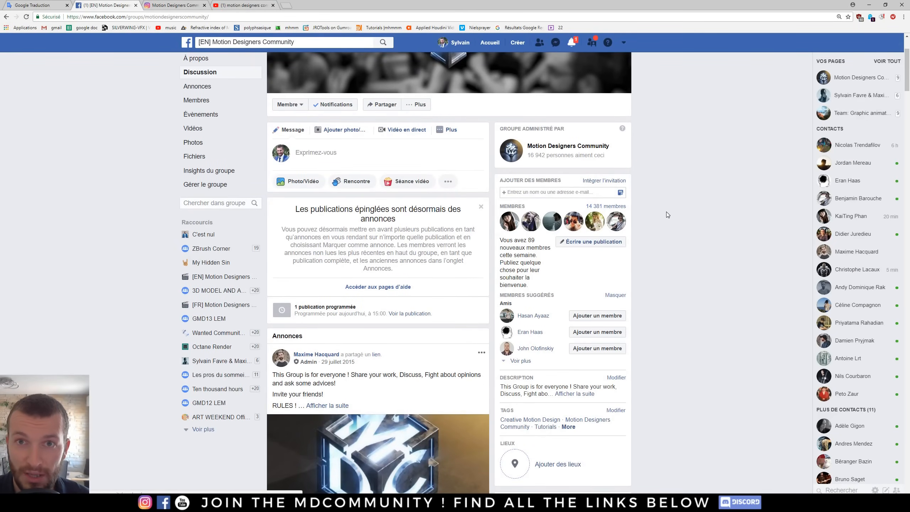
scroll(695, 226, "down", 10)
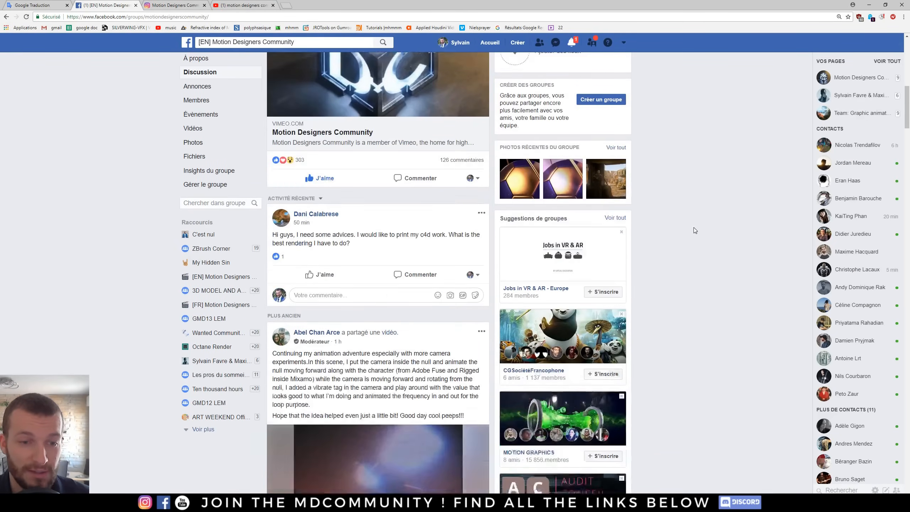
scroll(694, 230, "down", 4)
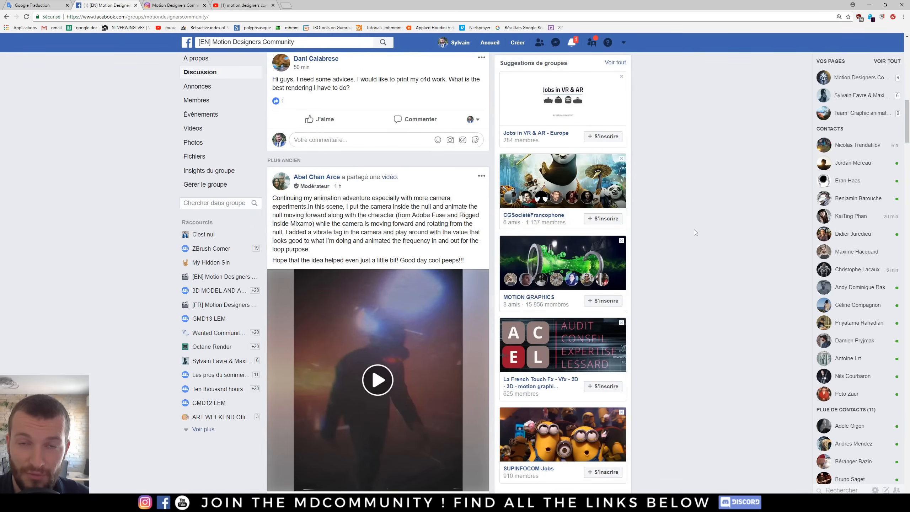
scroll(685, 227, "down", 12)
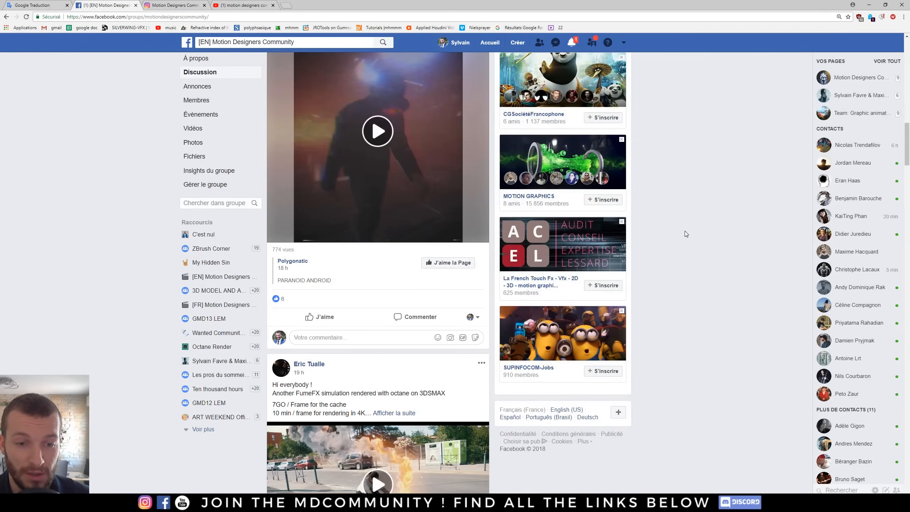
scroll(681, 231, "down", 3)
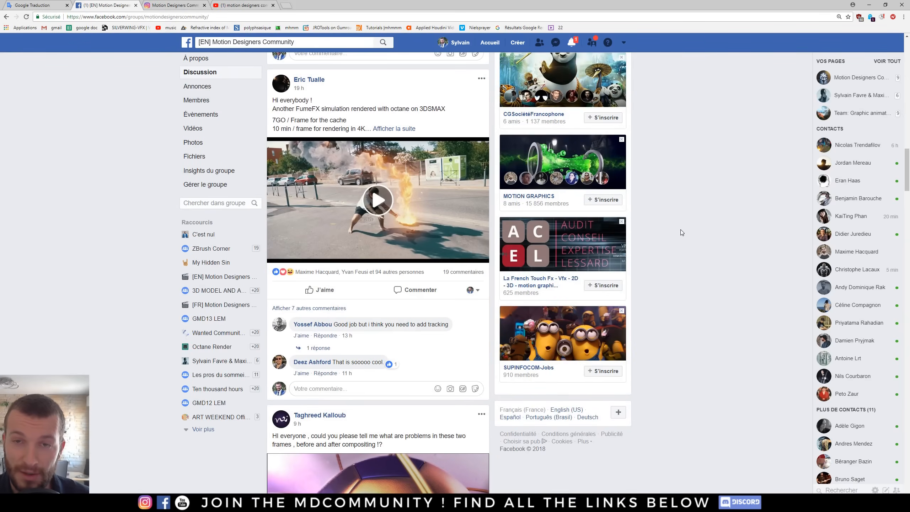
scroll(680, 229, "down", 8)
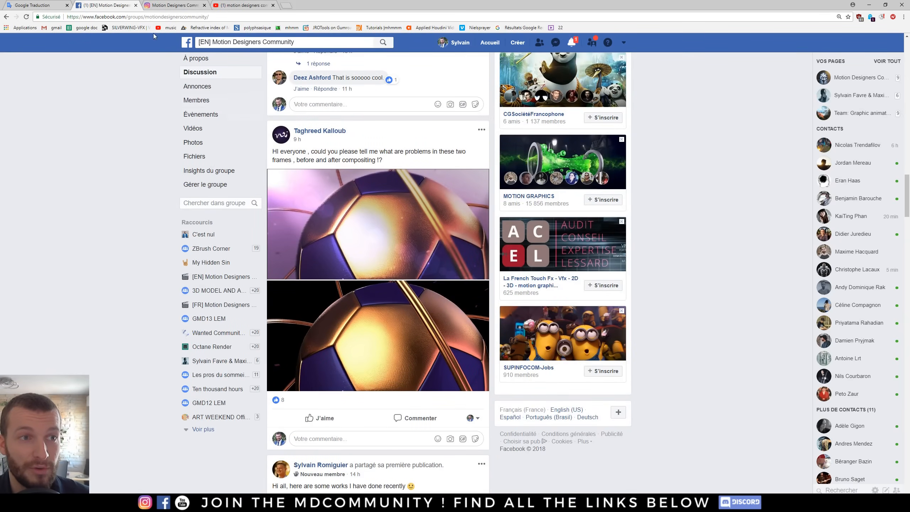
- Browse the motiondesigners Instagram profile posts and the Motion Designers Community YouTube results
left_click(171, 5)
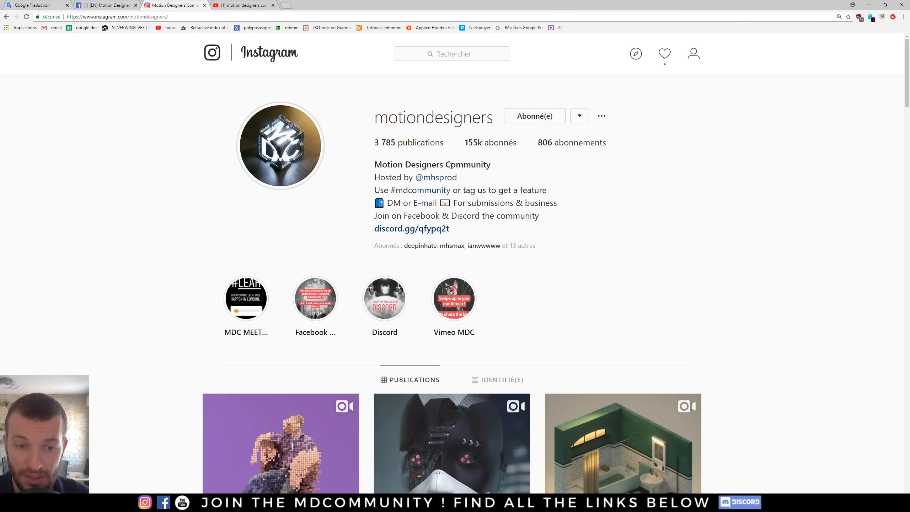
scroll(734, 262, "down", 7)
scroll(806, 214, "down", 2)
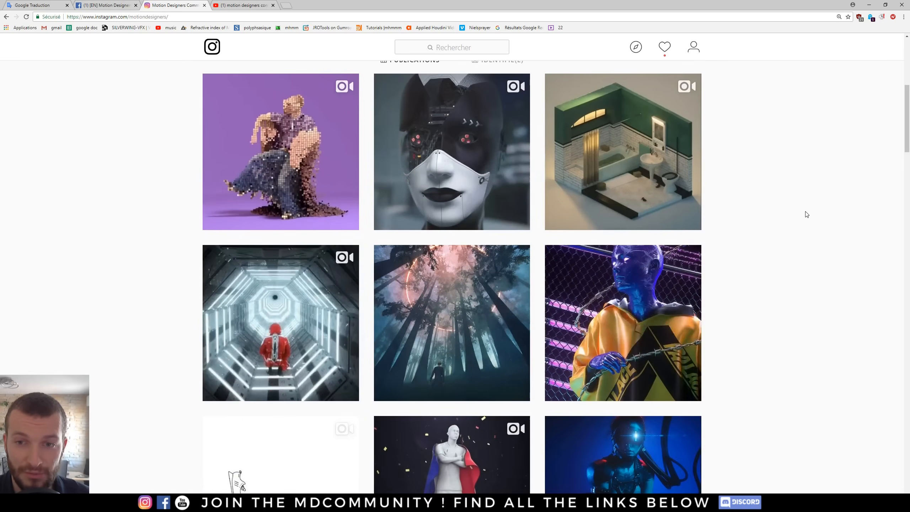
scroll(770, 297, "down", 2)
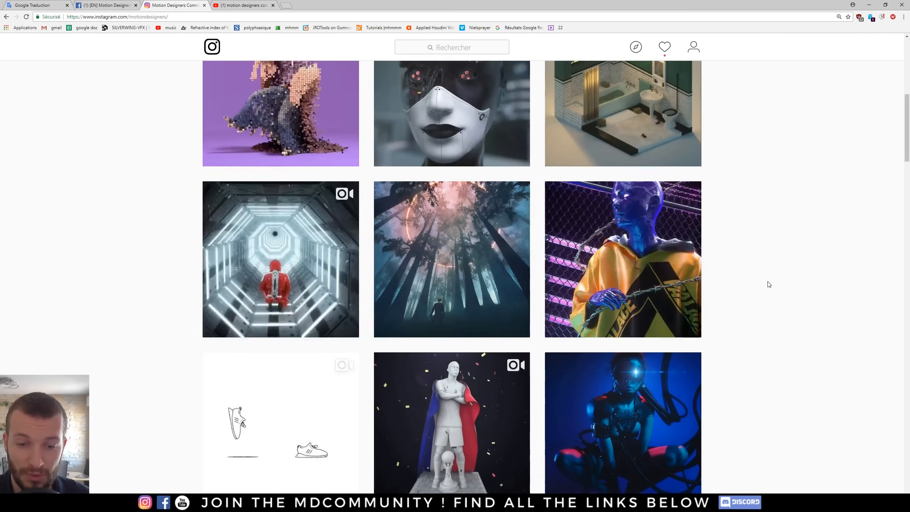
scroll(782, 296, "down", 4)
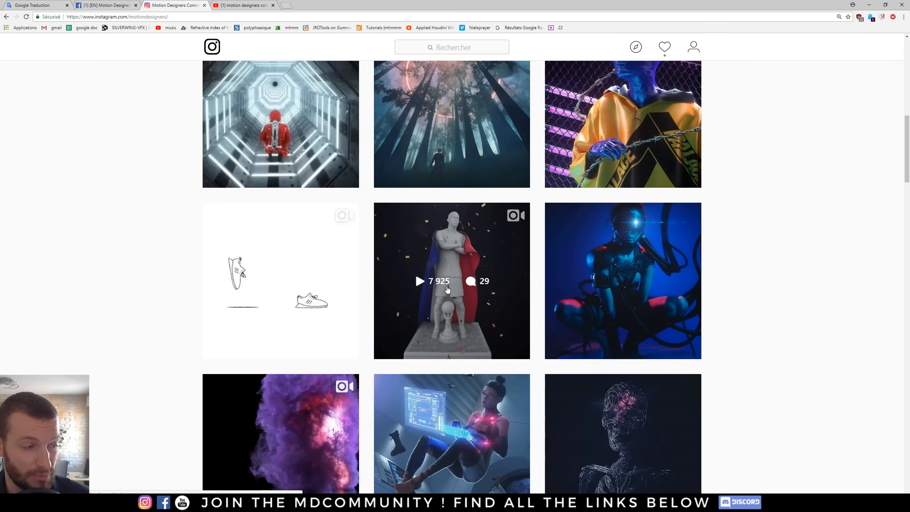
scroll(751, 263, "up", 12)
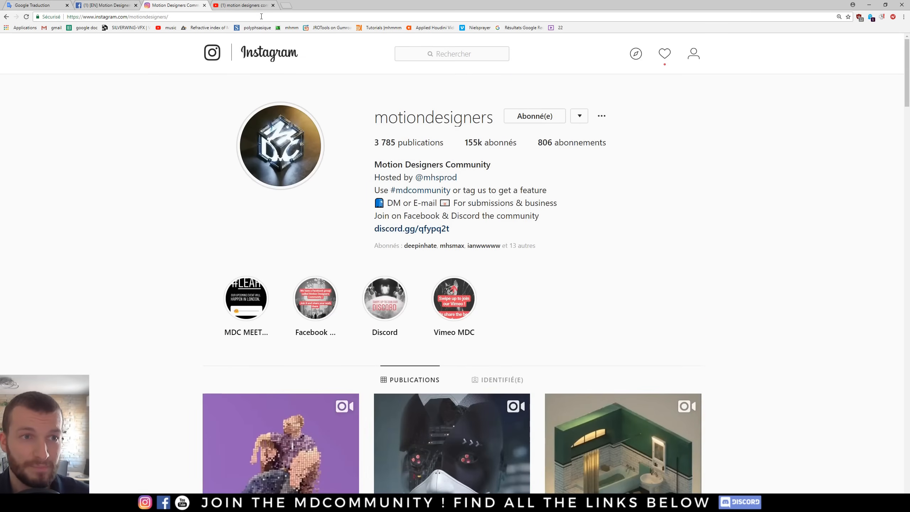
left_click(244, 5)
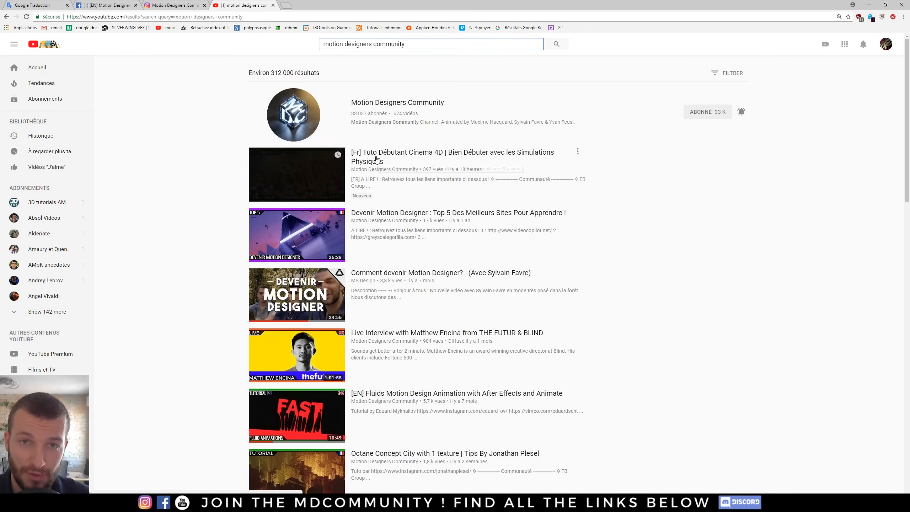
- Add a Plane object to the empty scene
key("alt+Tab")
left_click(499, 286)
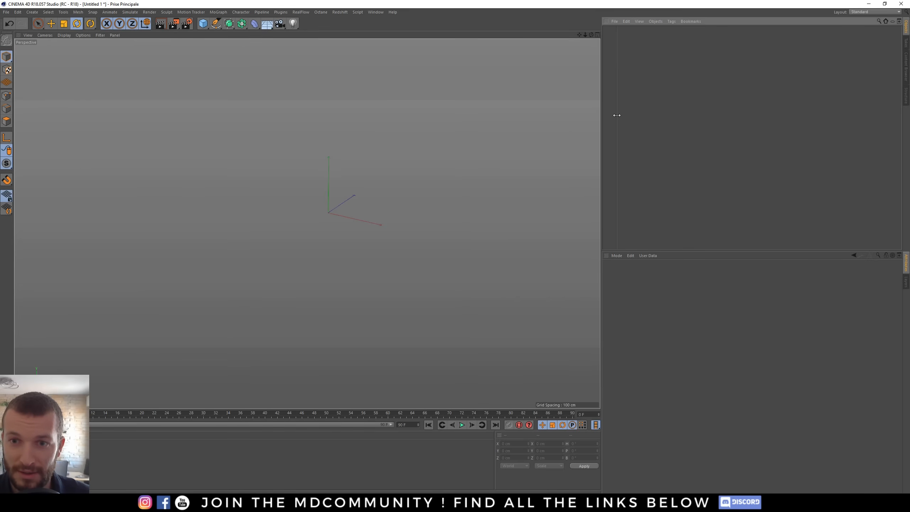
left_click(202, 25)
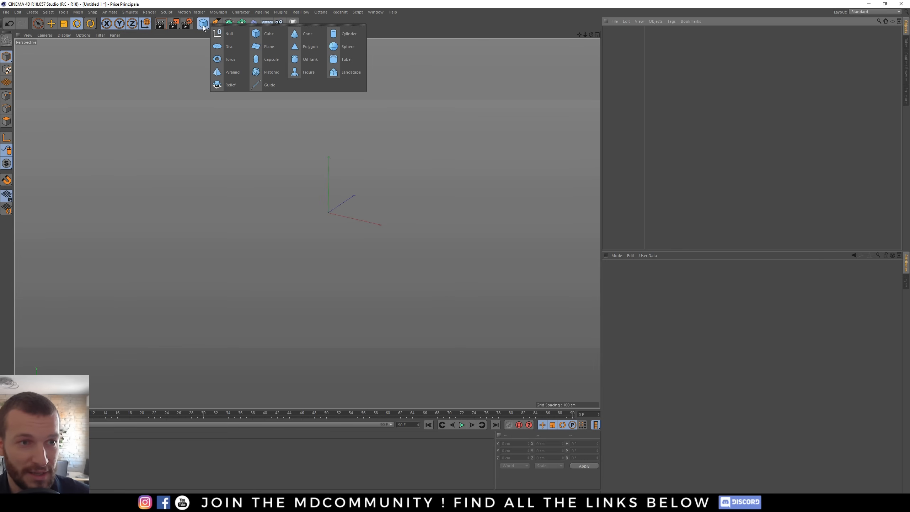
left_click(274, 46)
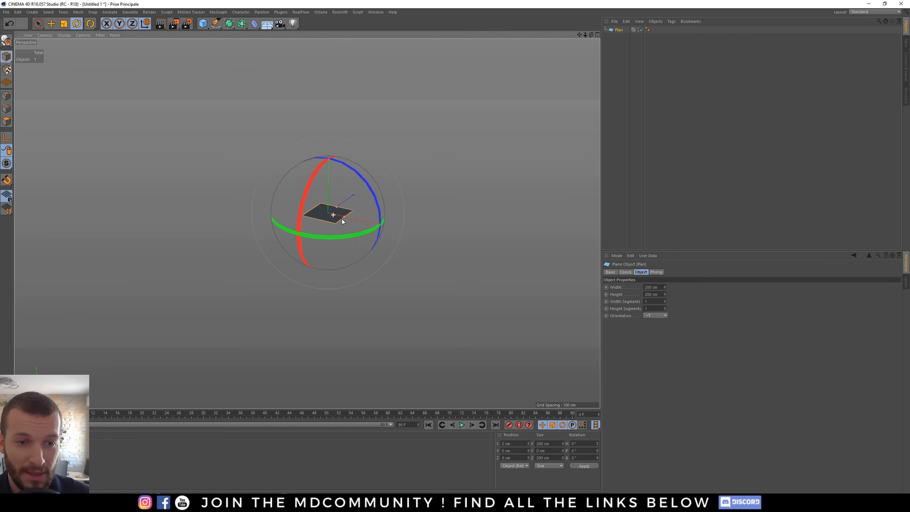
- Set the plane's width and height segments to 100
left_click_drag(341, 219, 323, 212, "alt")
right_click_drag(323, 212, 482, 214, "alt")
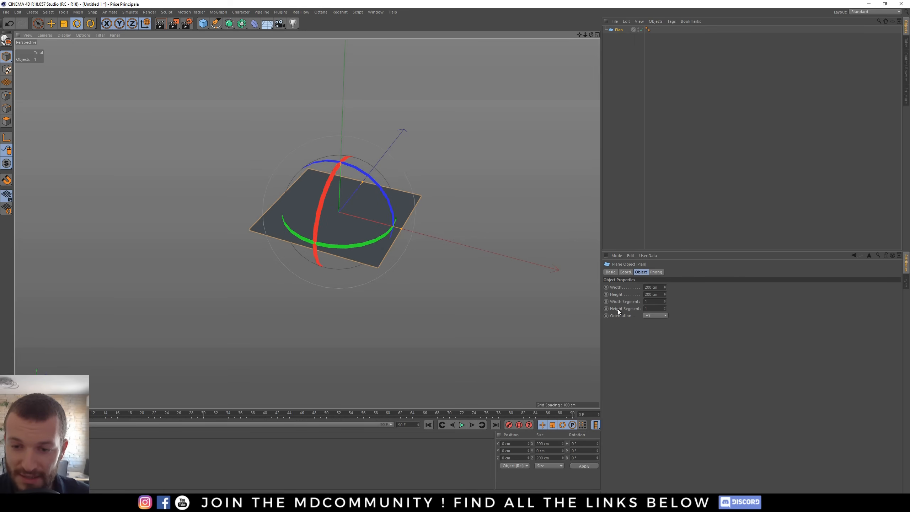
left_click(650, 300)
type("100")
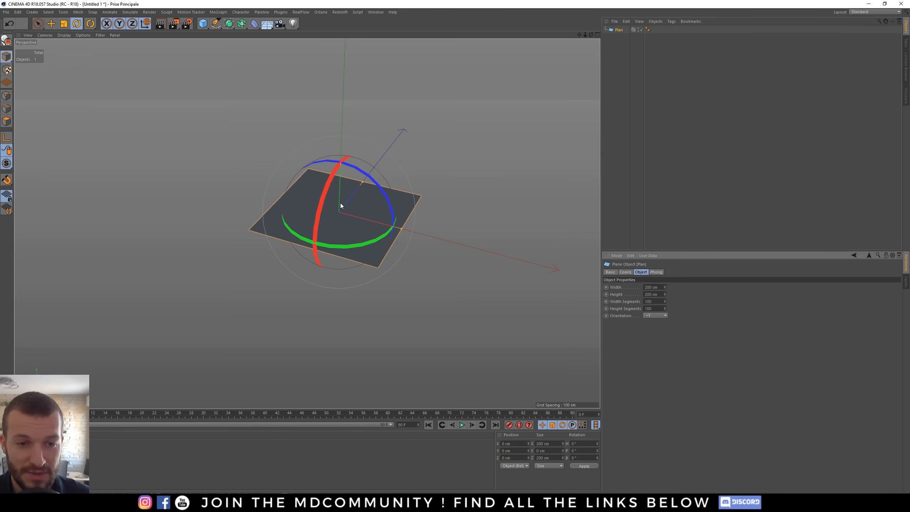
right_click_drag(340, 204, 368, 210, "alt")
left_click_drag(368, 211, 348, 200, "alt")
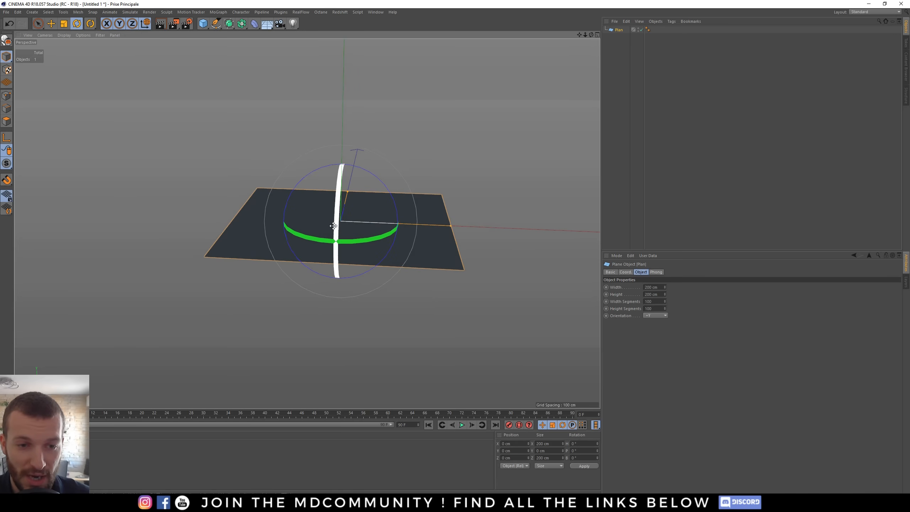
key("alt+Tab")
key("alt+Tab")
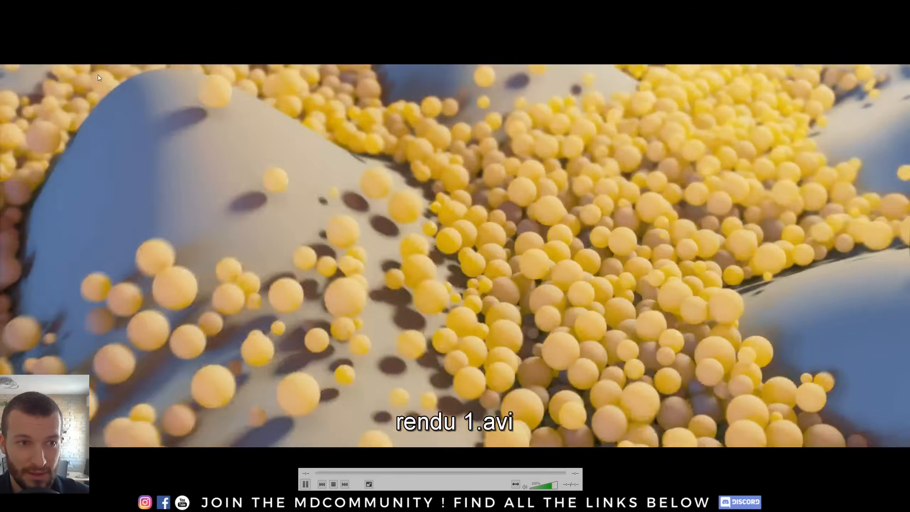
key("alt+Tab")
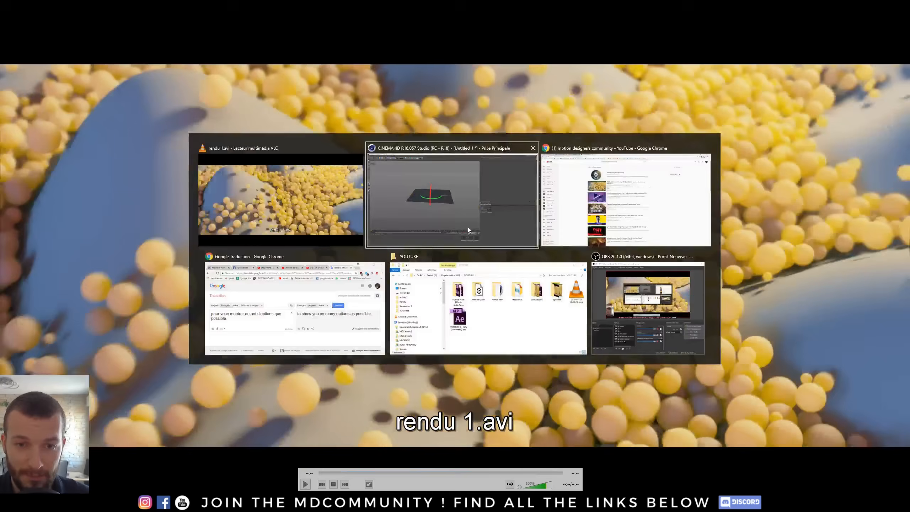
left_click_drag(348, 209, 330, 283, "alt")
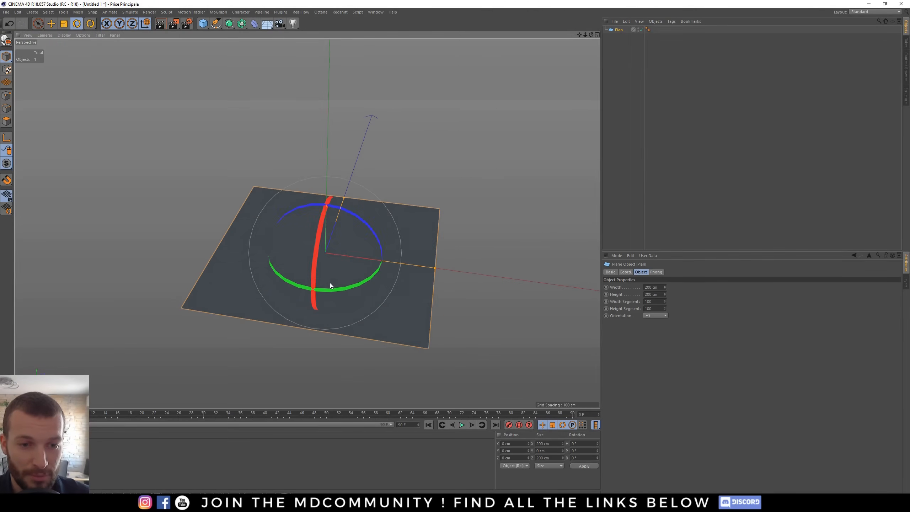
- Select the plane and add a Displacer deformer under it
left_click(614, 43)
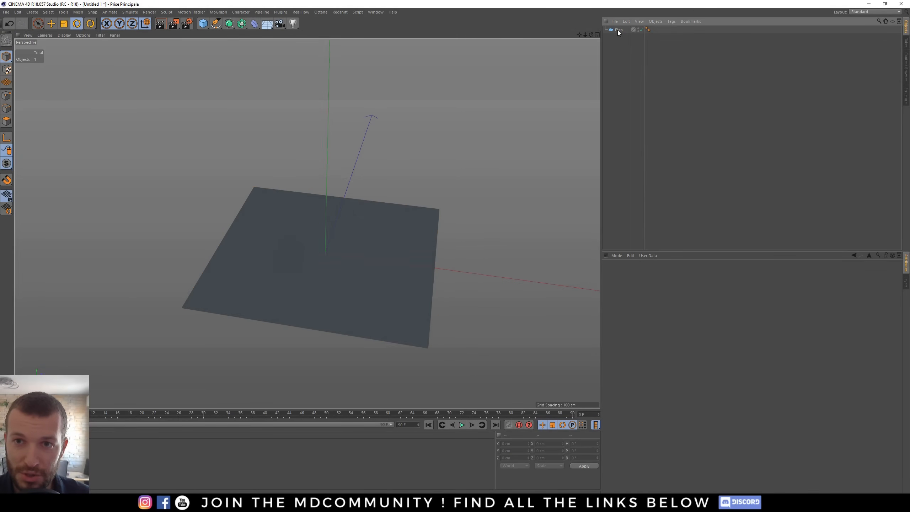
left_click(617, 31)
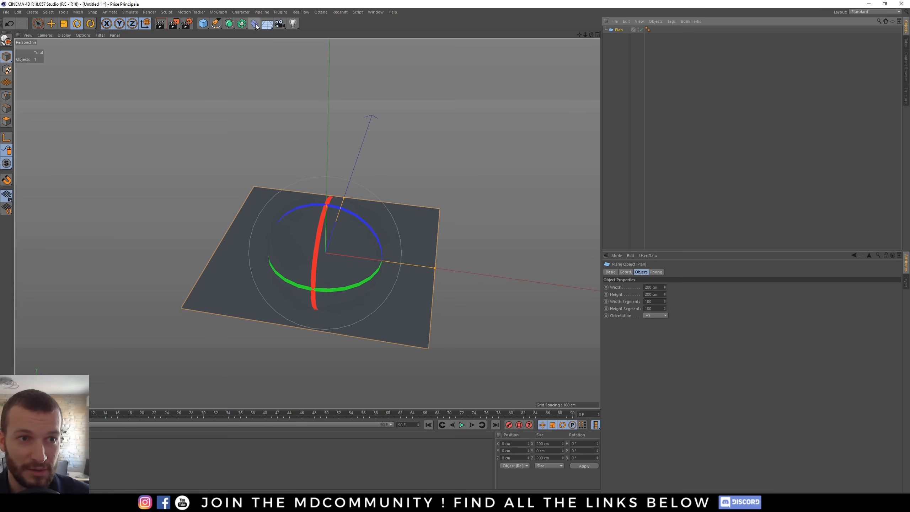
left_click(255, 24)
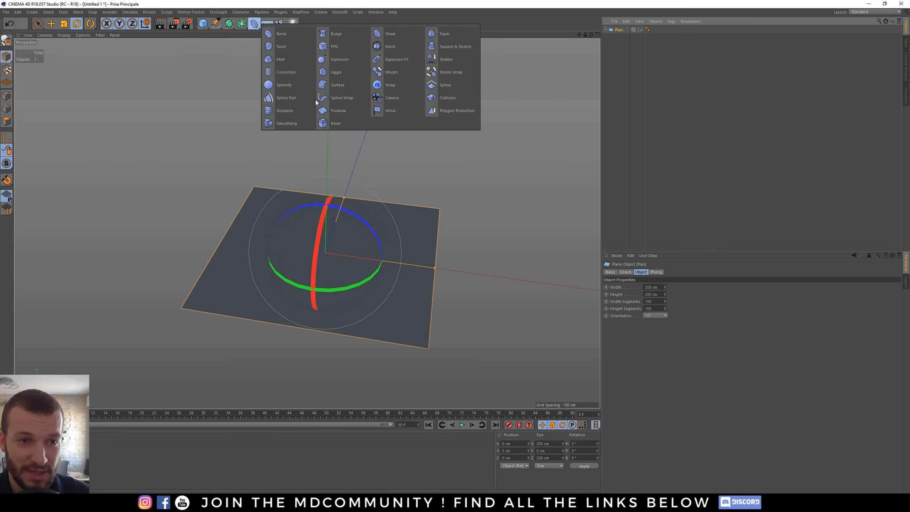
left_click(293, 111)
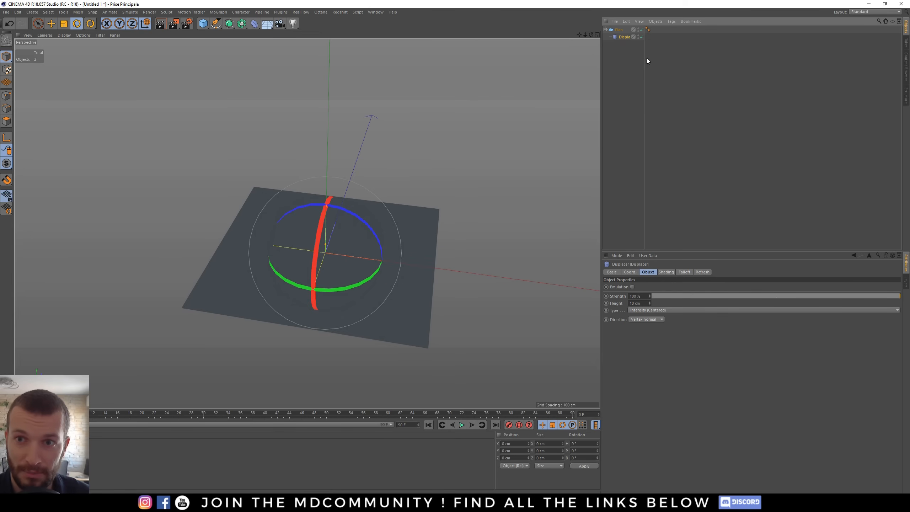
left_click_drag(644, 65, 657, 68)
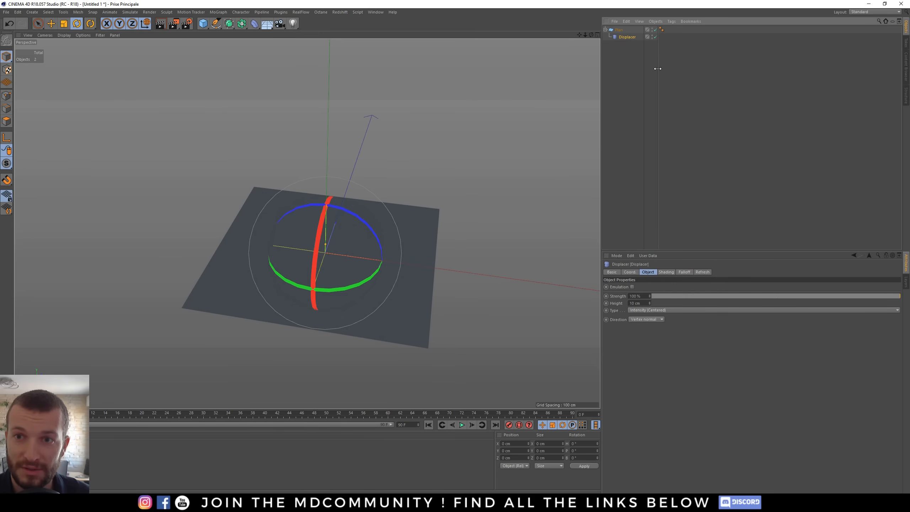
- Assign a Noise shader to the Displacer's shading
left_click(612, 132)
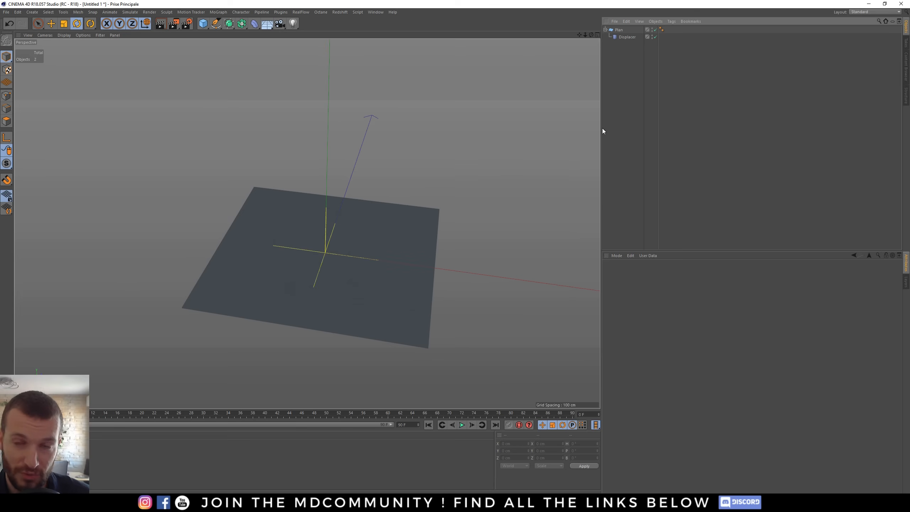
left_click(626, 37)
mouse_move(341, 265)
left_mouse_down("alt")
mouse_move(322, 242)
mouse_move(355, 256)
left_mouse_up("alt")
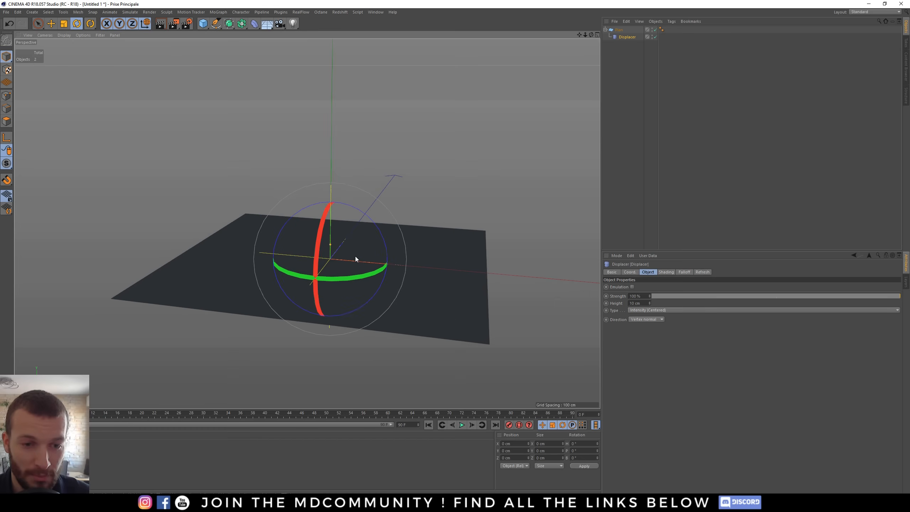
left_click(665, 273)
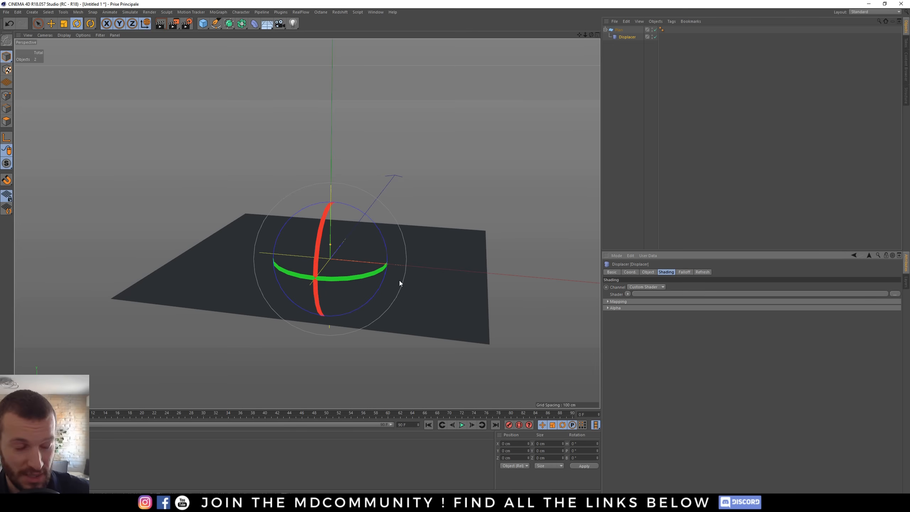
left_click(627, 294)
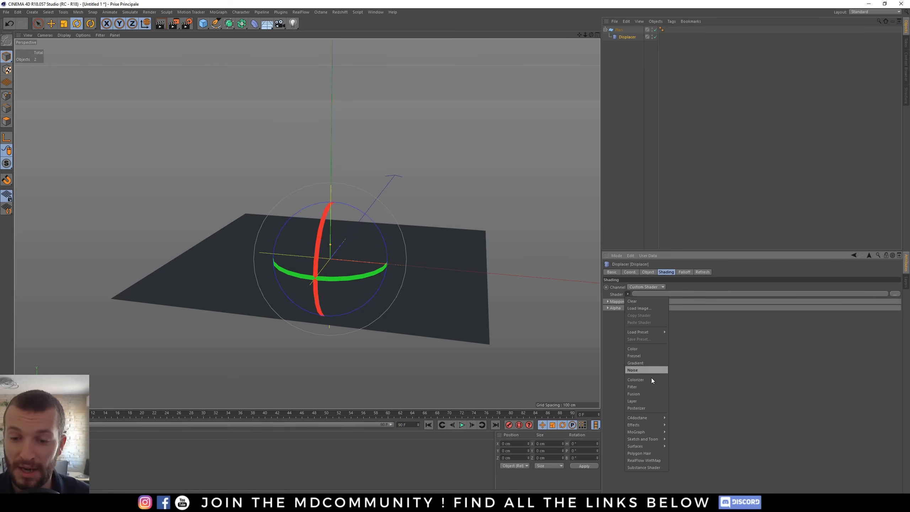
left_click(639, 369)
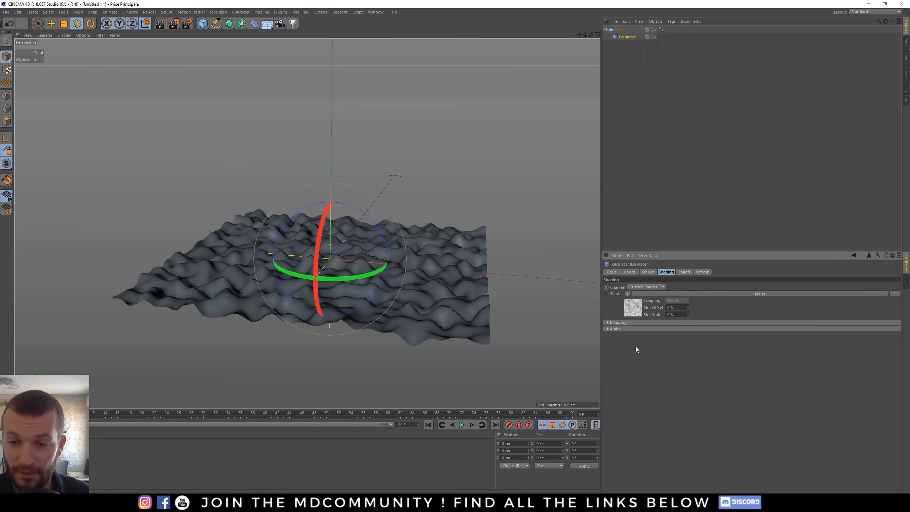
- Examine the noise-displaced plane surface from several angles
left_click_drag(353, 266, 348, 290, "alt")
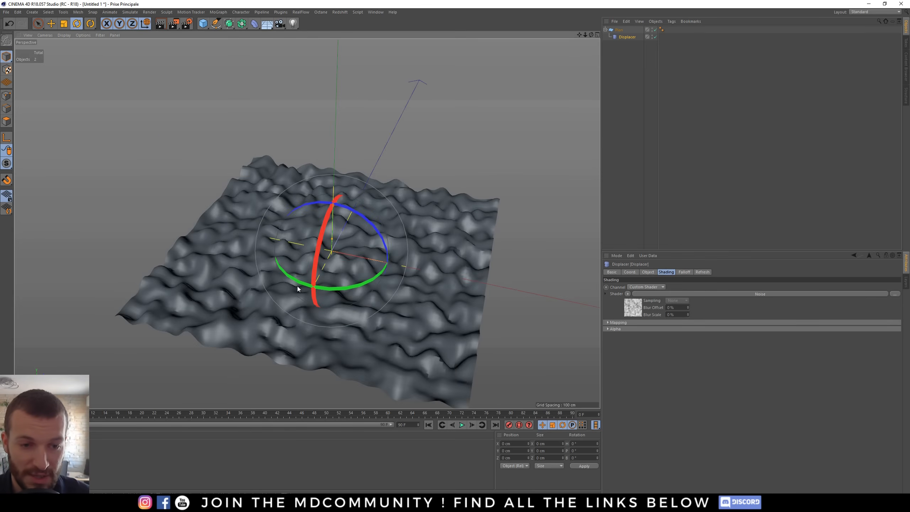
right_click_drag(297, 288, 410, 290, "alt")
left_click_drag(410, 290, 334, 254, "alt")
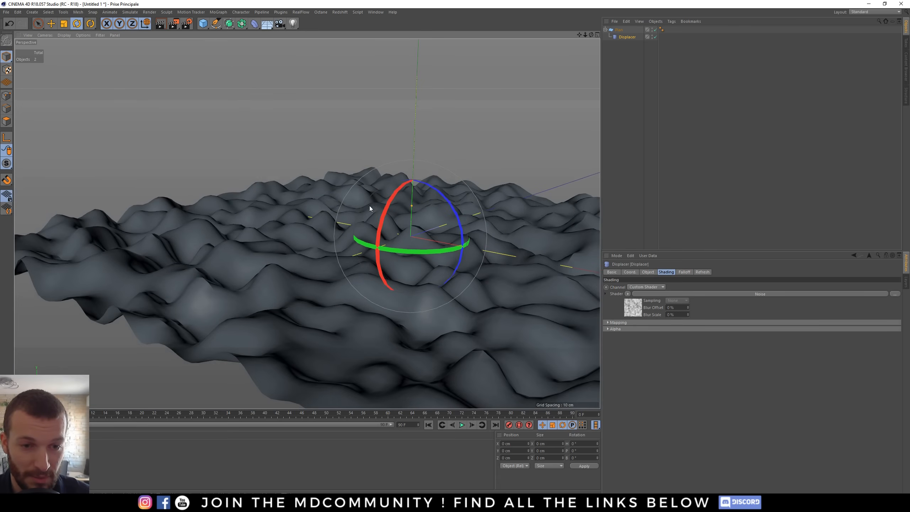
left_click_drag(369, 205, 315, 258, "alt")
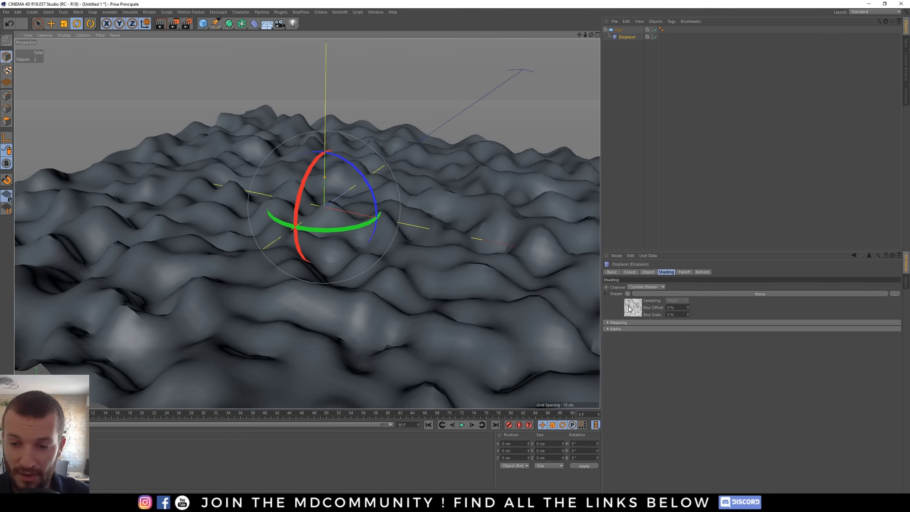
- Open the Noise shader and increase its global scale to make the terrain features larger
left_click(631, 308)
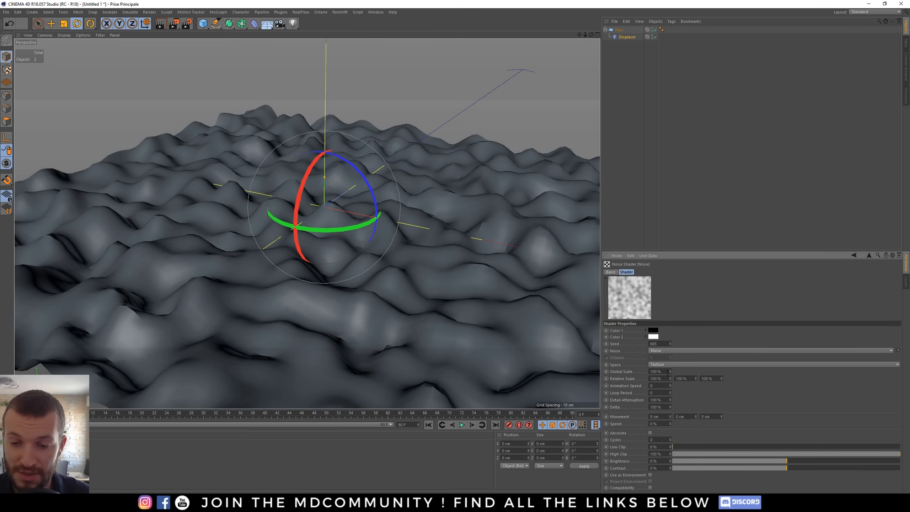
left_click_drag(670, 372, 670, 368)
left_click_drag(311, 254, 398, 211, "alt")
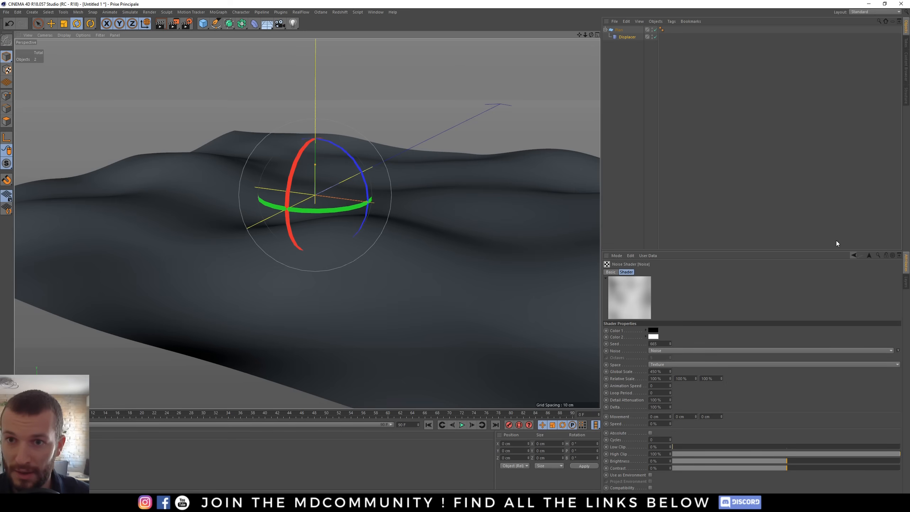
- Select the Displacer and raise its height to about 30 cm
left_click(625, 37)
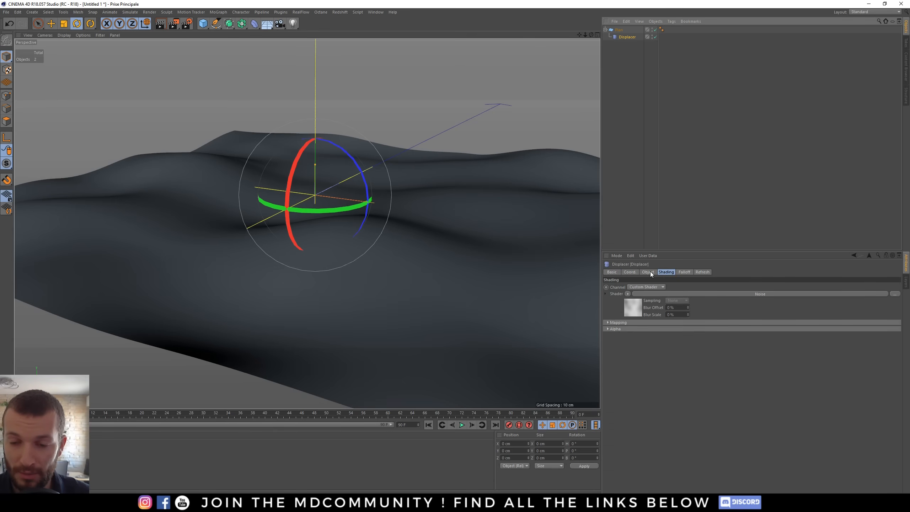
left_click(647, 272)
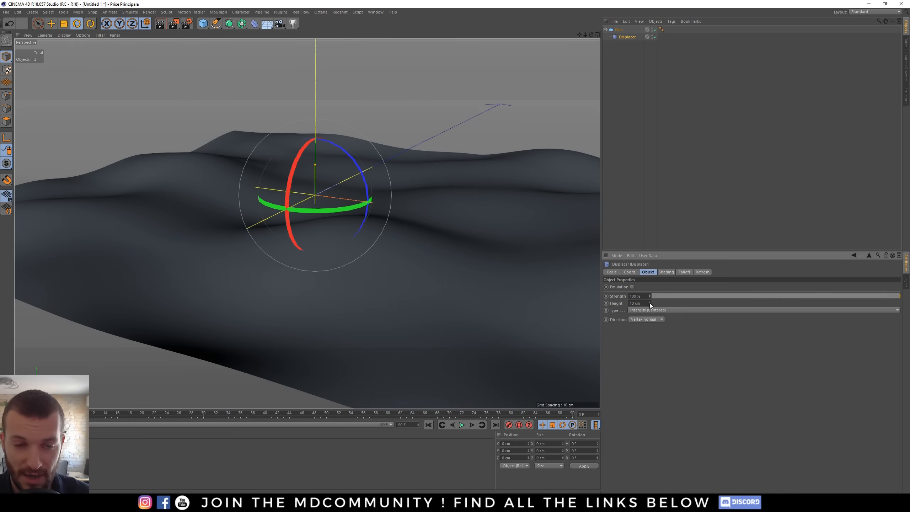
left_click_drag(650, 302, 650, 293)
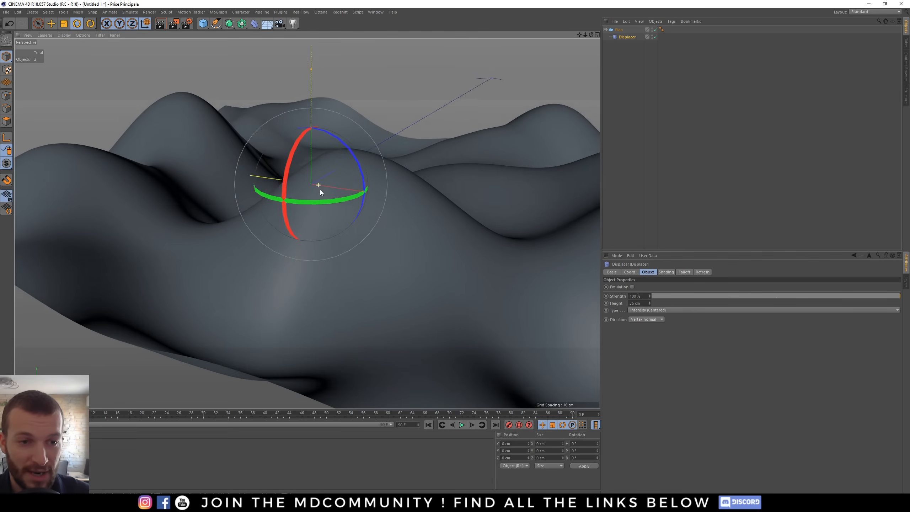
left_click_drag(319, 189, 335, 274, "alt")
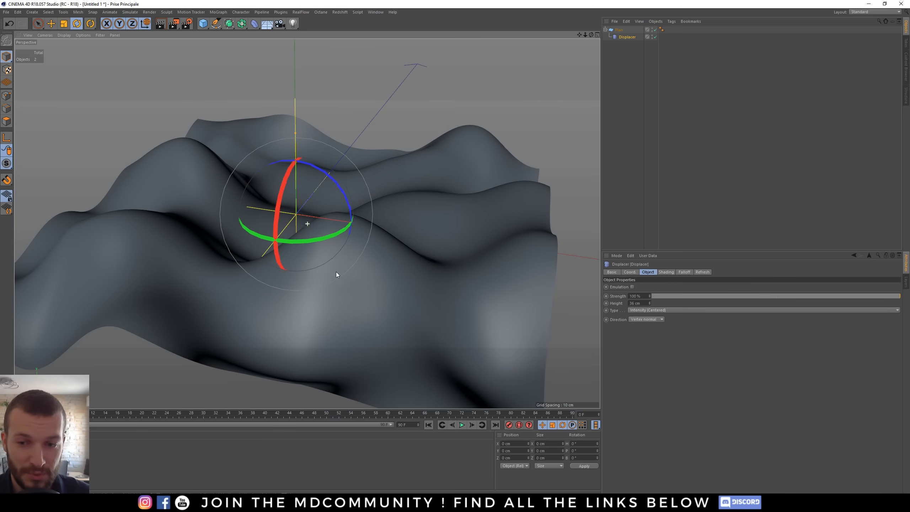
- Lower the Displacer's strength to about 94 %
left_click(646, 303)
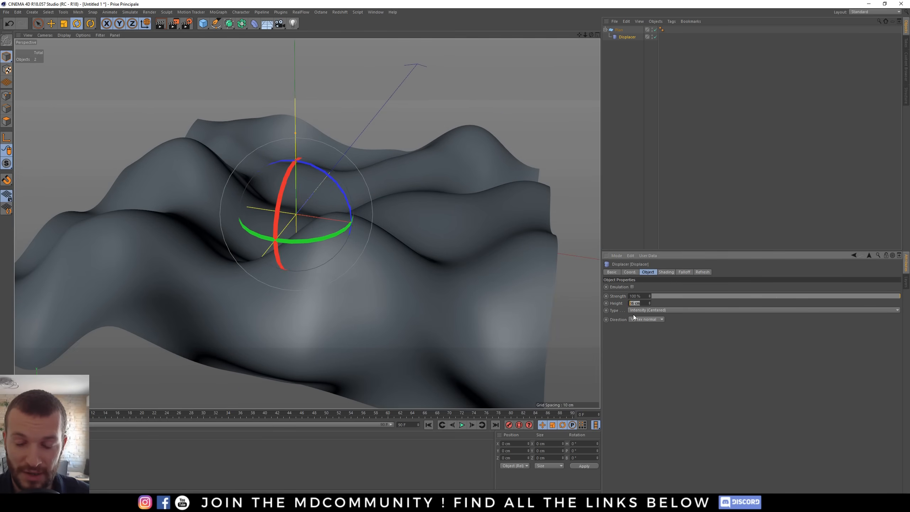
left_click(654, 360)
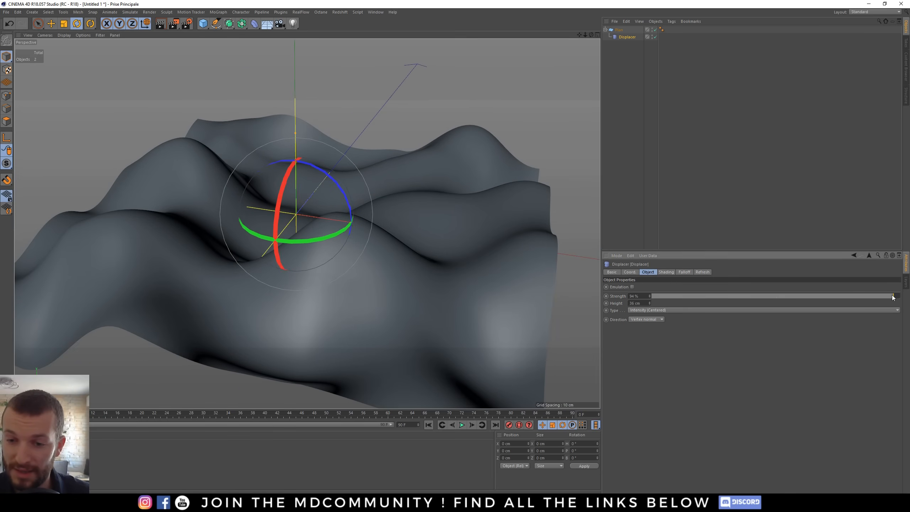
left_click_drag(894, 296, 868, 300)
mouse_move(421, 252)
left_mouse_down("alt")
mouse_move(388, 237)
mouse_move(405, 253)
left_mouse_up("alt")
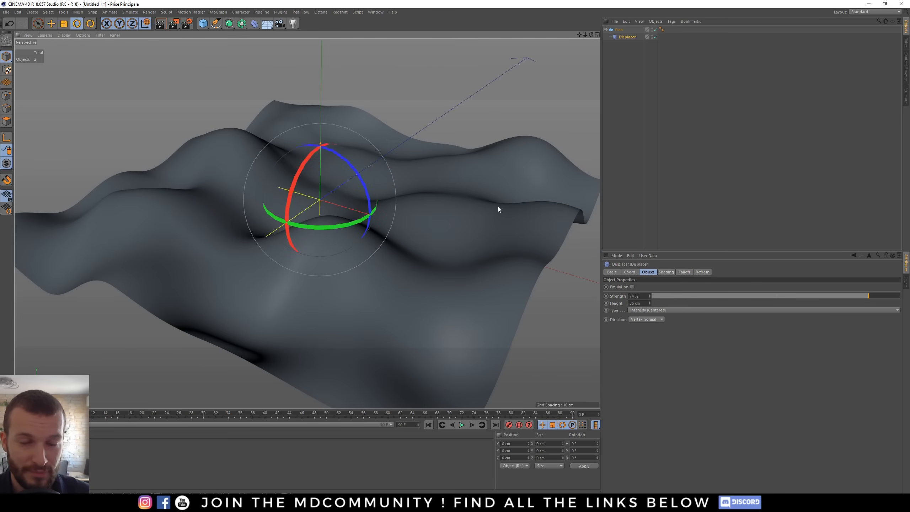
- Select the plane and switch to the Move tool
left_click(619, 31)
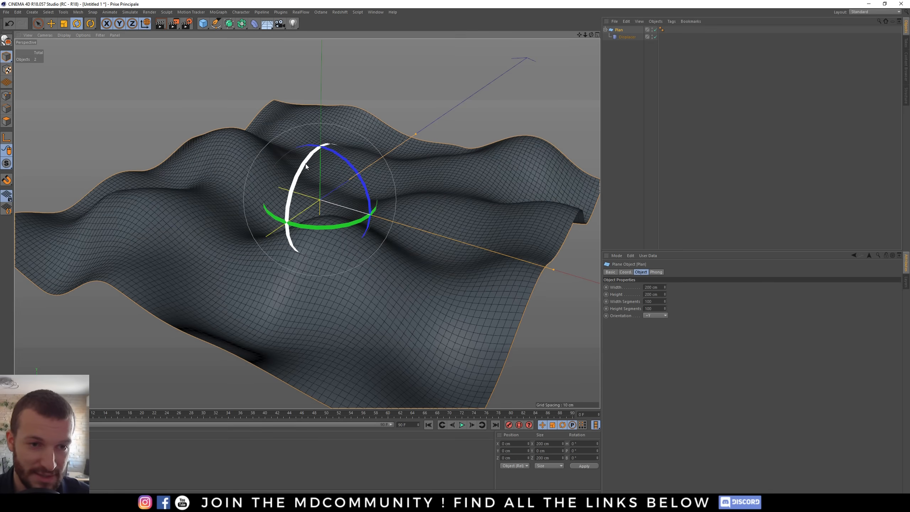
key("b")
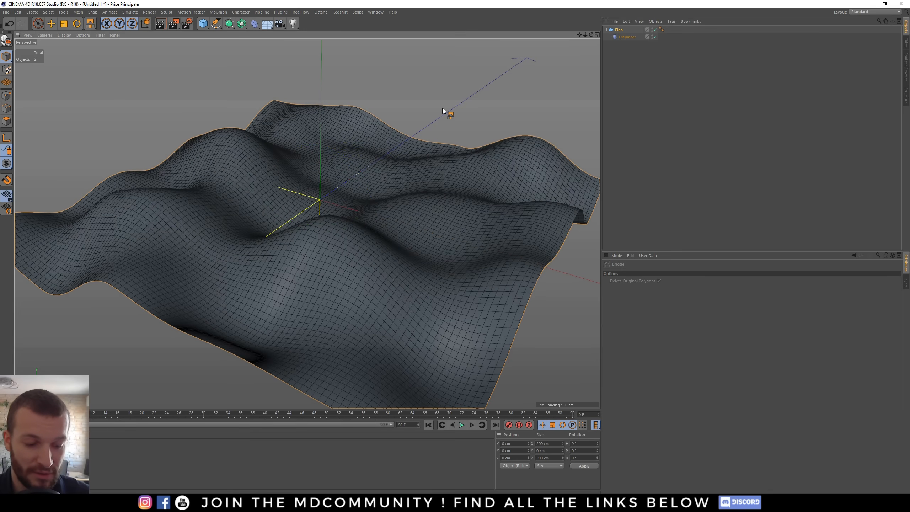
key("e")
middle_click_drag(320, 236, 288, 233, "alt")
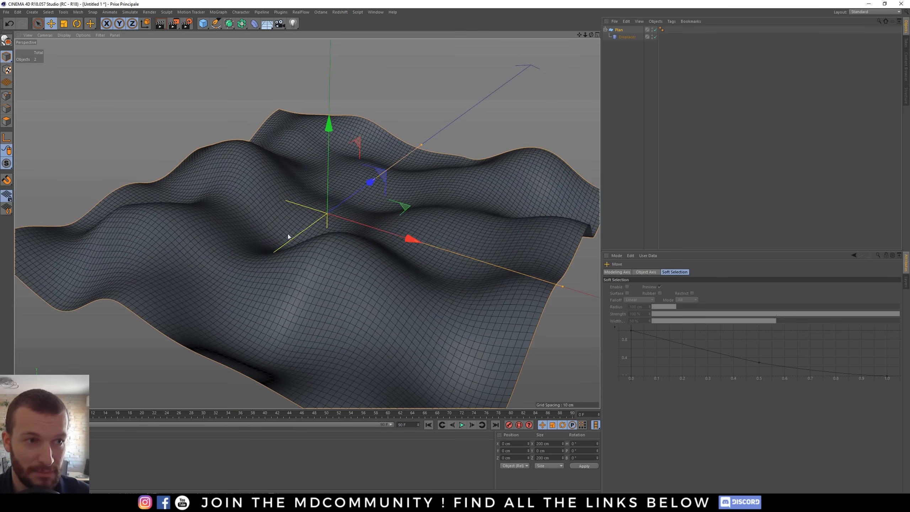
left_click(61, 35)
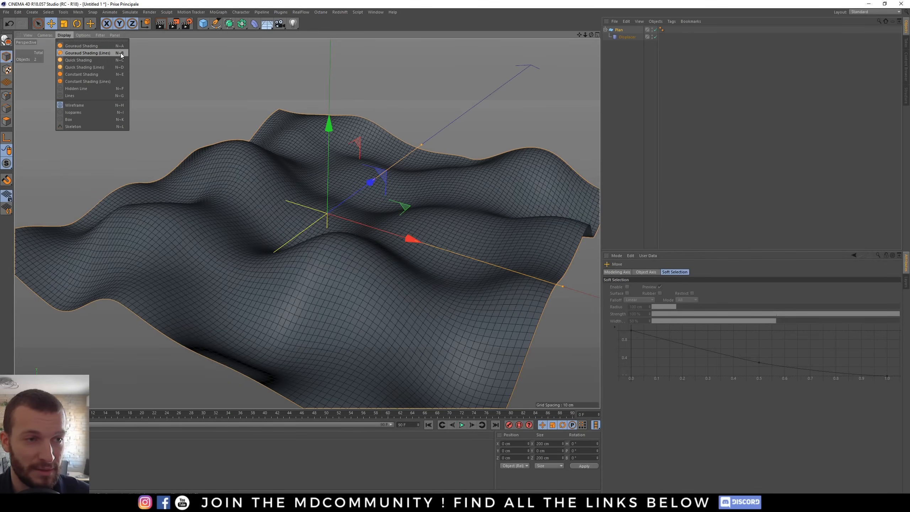
left_click(272, 195)
left_click_drag(271, 195, 303, 197, "alt")
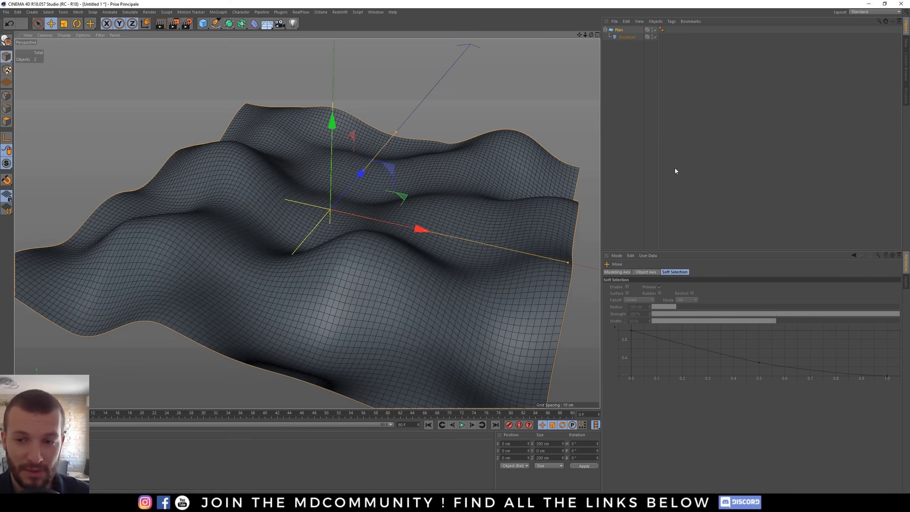
- Raise the plane's width and height segments to 200
left_click(619, 31)
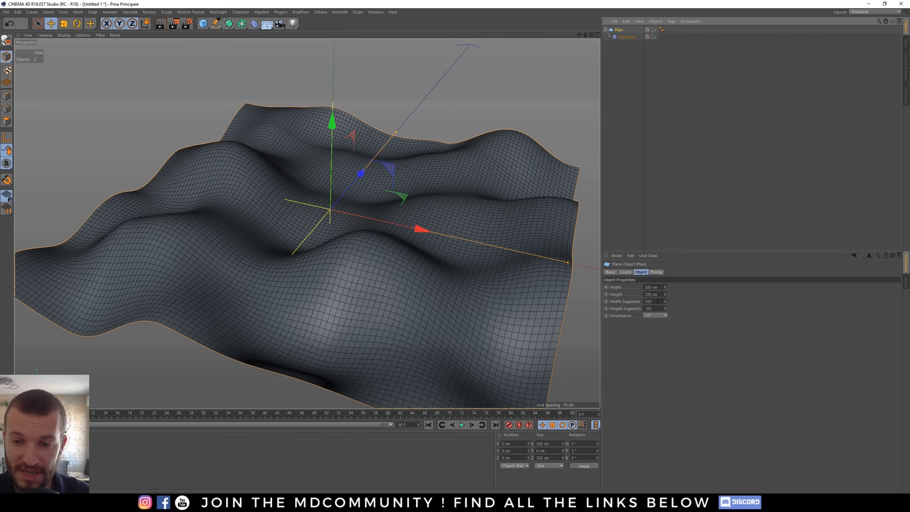
left_click(646, 302)
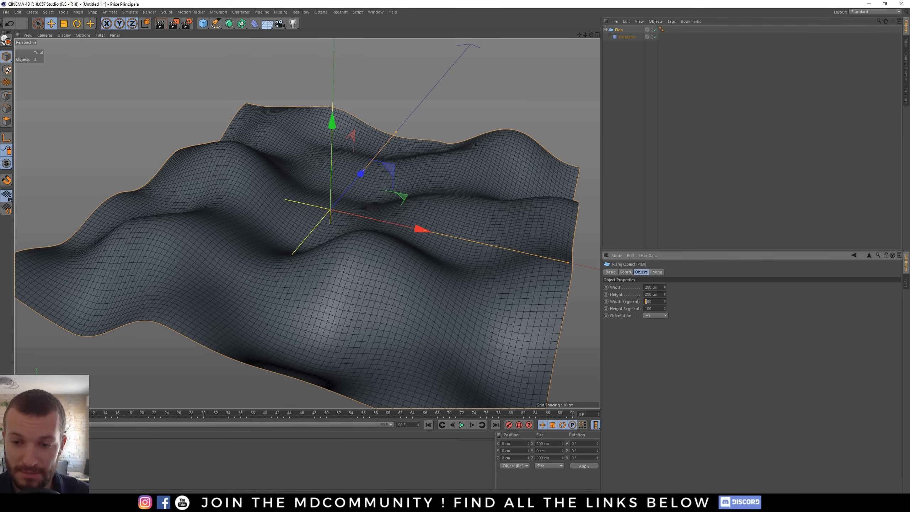
left_click(659, 343)
left_click(665, 348)
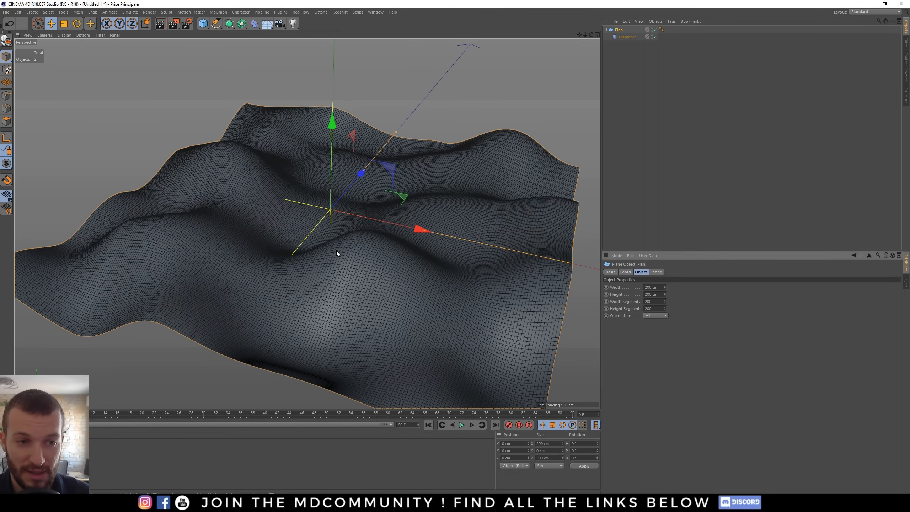
left_click_drag(336, 250, 426, 268, "alt")
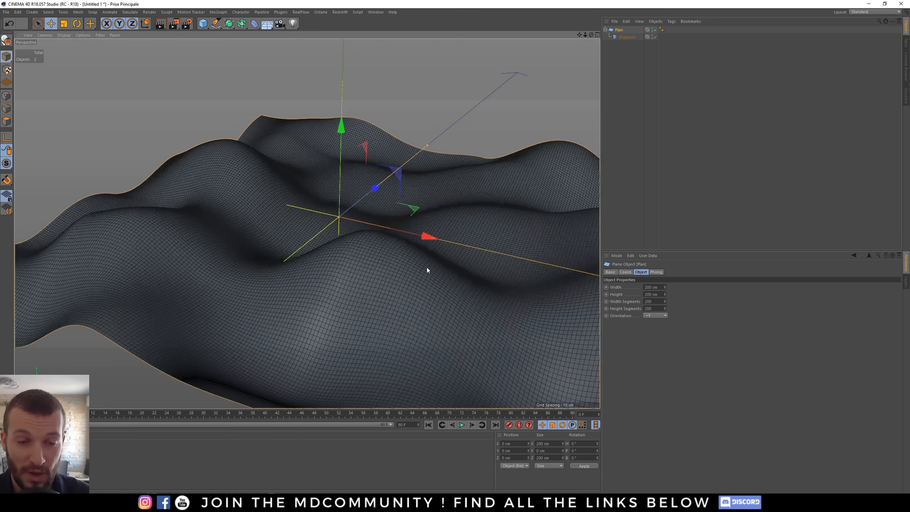
- Set the plane's width and height segments to 66
left_click(655, 301)
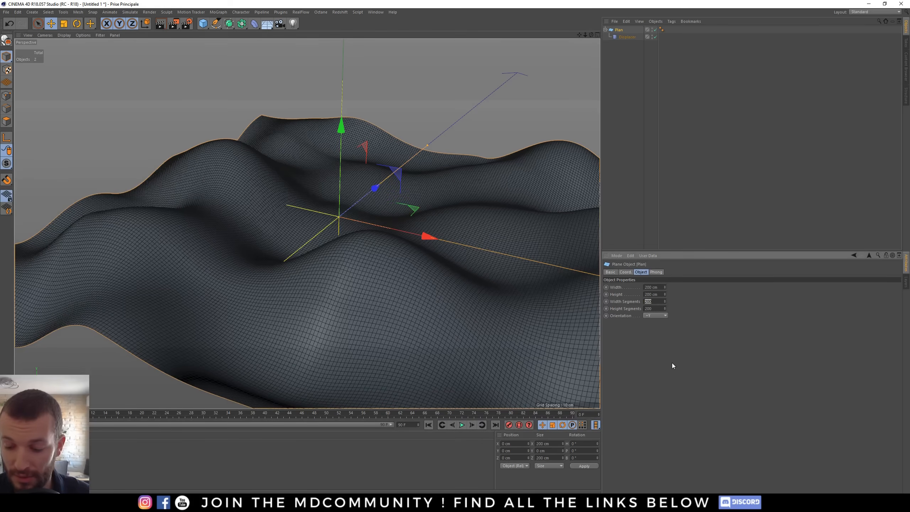
type("100")
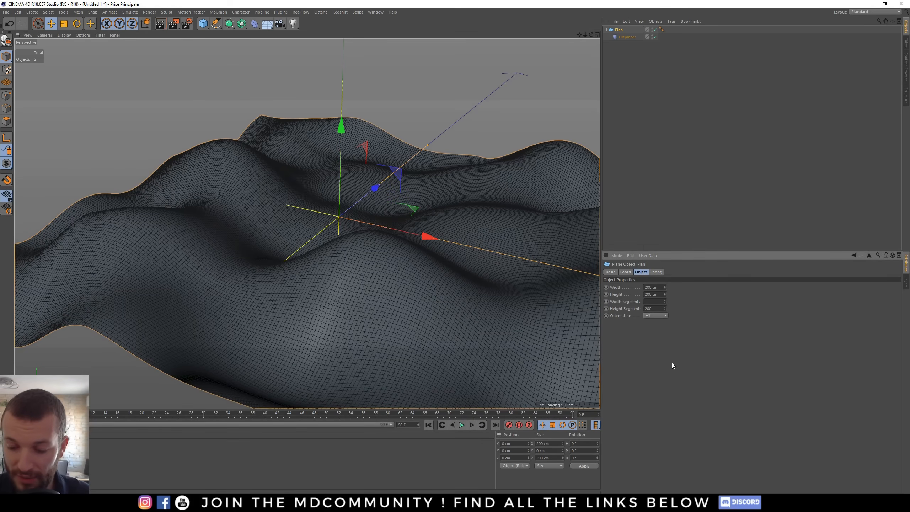
type("66")
key("Tab")
type("66")
key("Return")
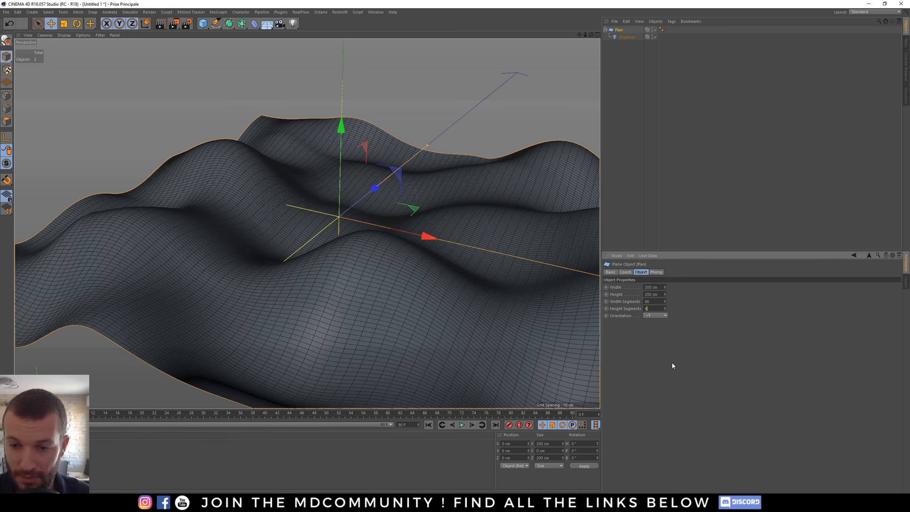
left_click_drag(391, 262, 383, 258, "alt")
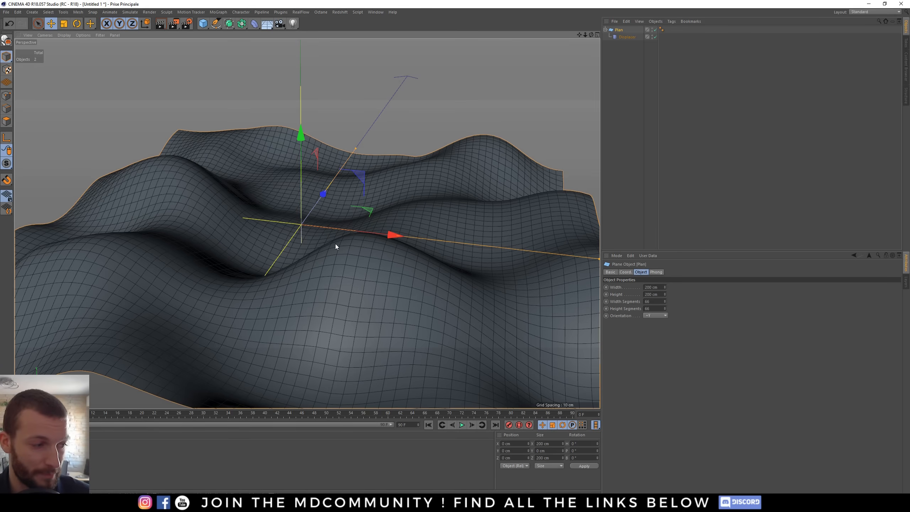
mouse_move(336, 246)
left_mouse_down("alt")
mouse_move(337, 262)
mouse_move(339, 239)
left_mouse_up("alt")
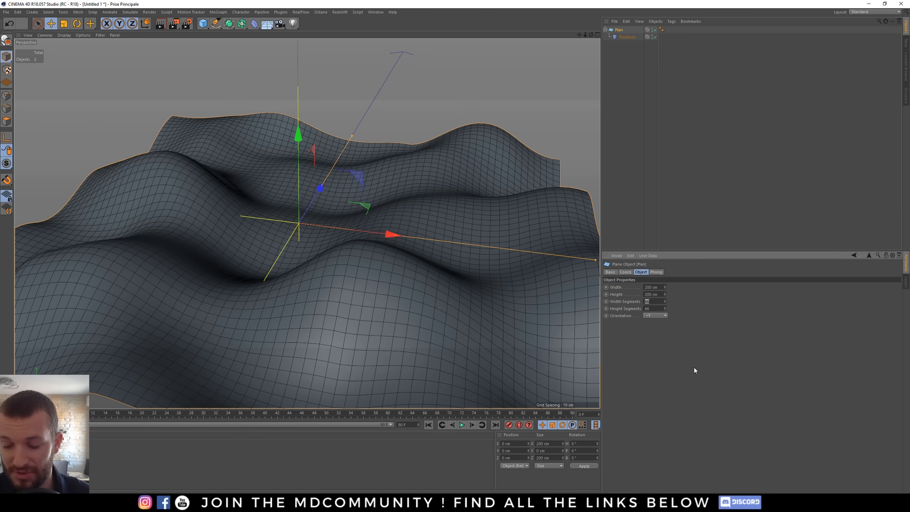
- Set the plane's width and height segments to 100
type("10")
key("Tab")
type("11")
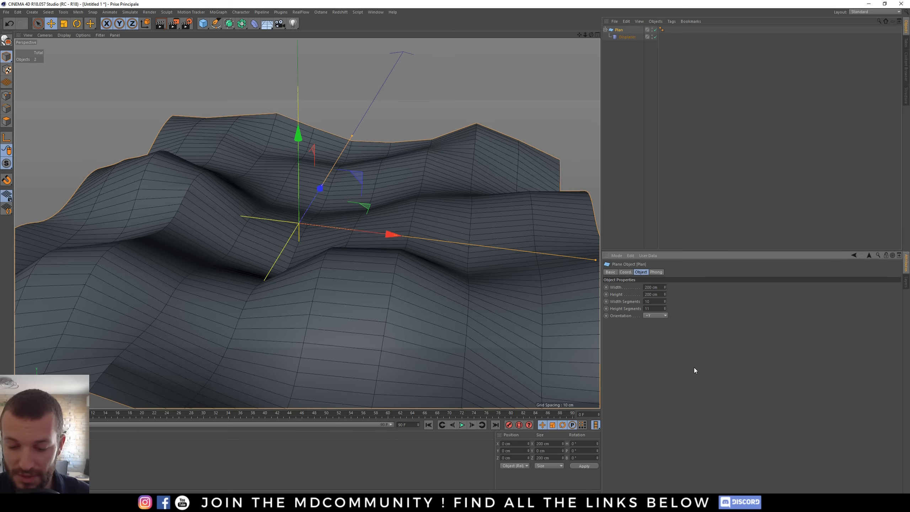
type("00")
left_click(654, 301)
type("0")
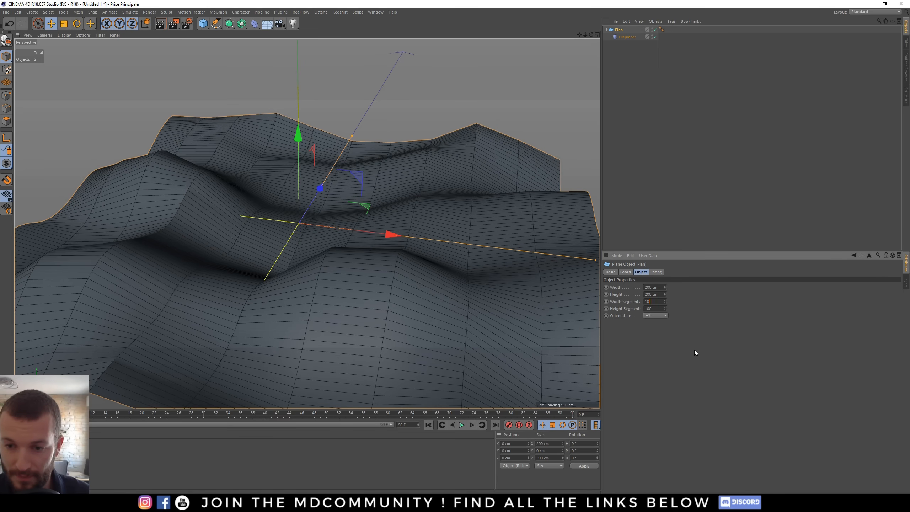
key("Return")
left_click_drag(466, 296, 367, 259, "alt")
- Deselect everything and add a Sphere object to the scene
left_click(635, 111)
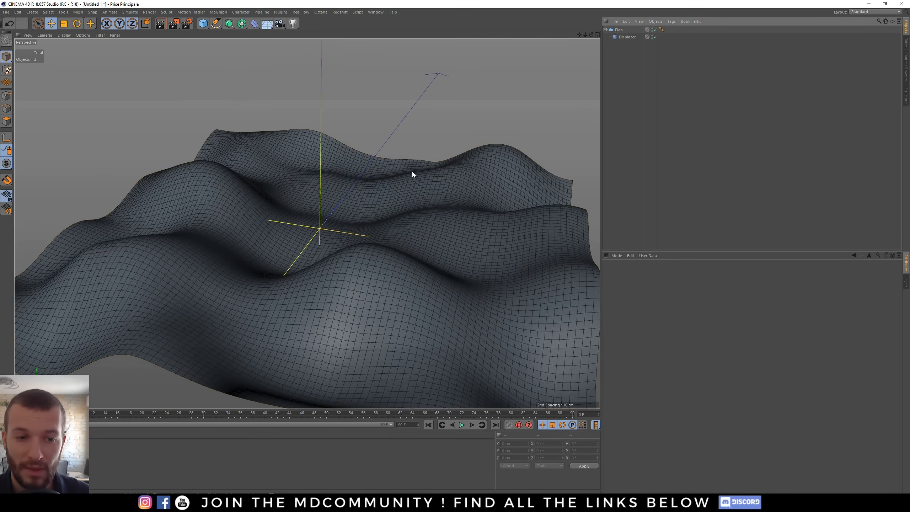
middle_click_drag(342, 255, 350, 263, "alt")
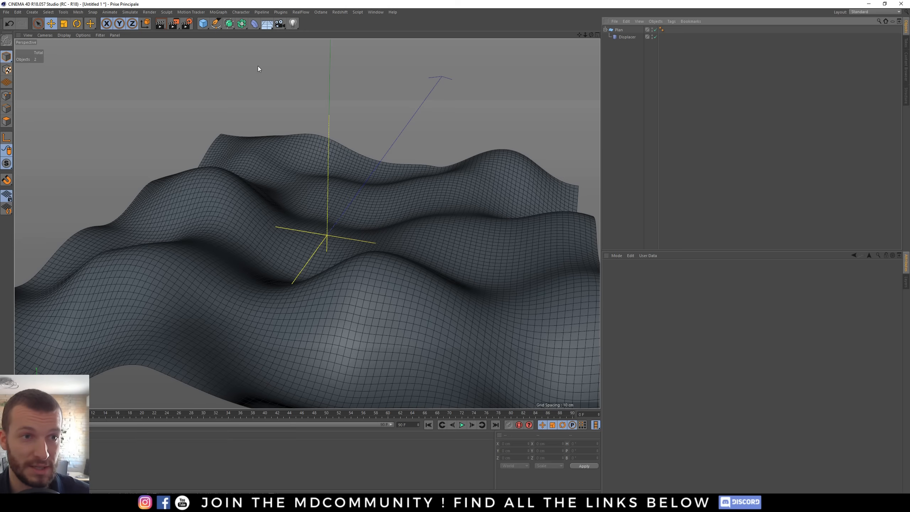
left_click(203, 24)
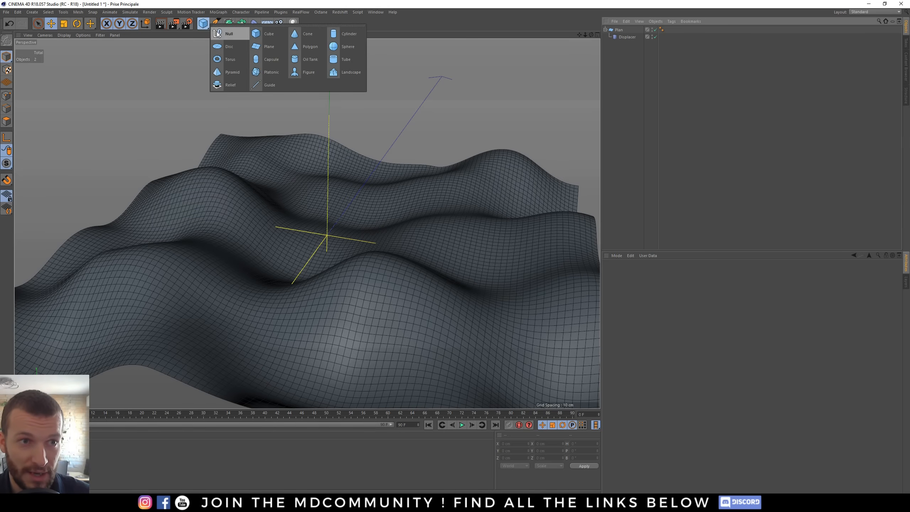
left_click(352, 48)
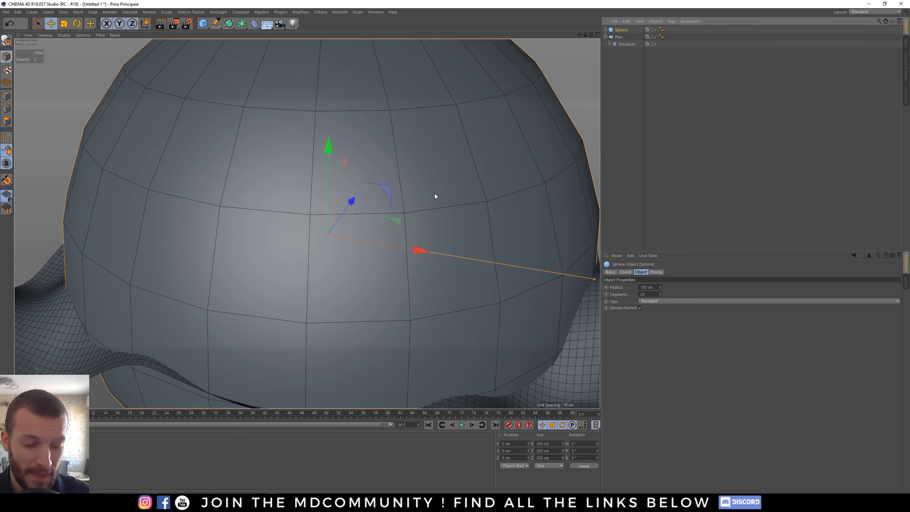
- Scale the sphere down to about 20 cm across
key("t")
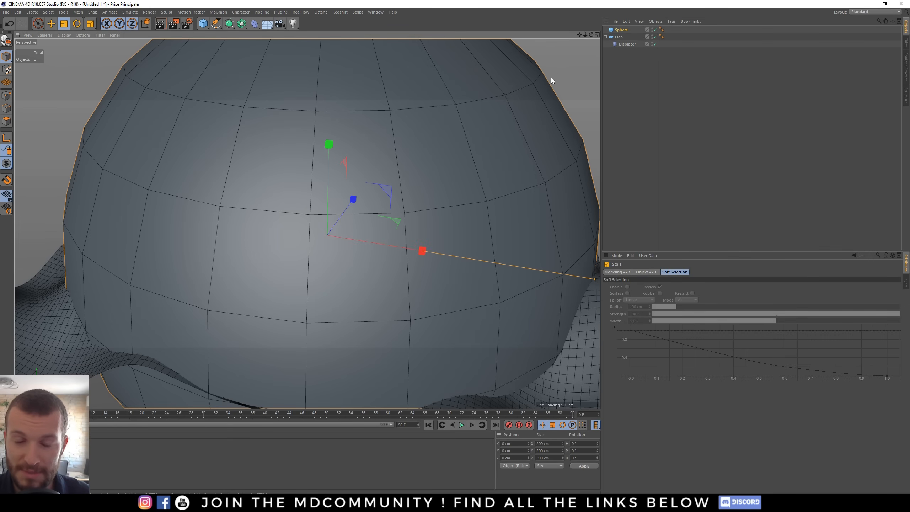
left_click_drag(557, 74, 482, 211)
key("e")
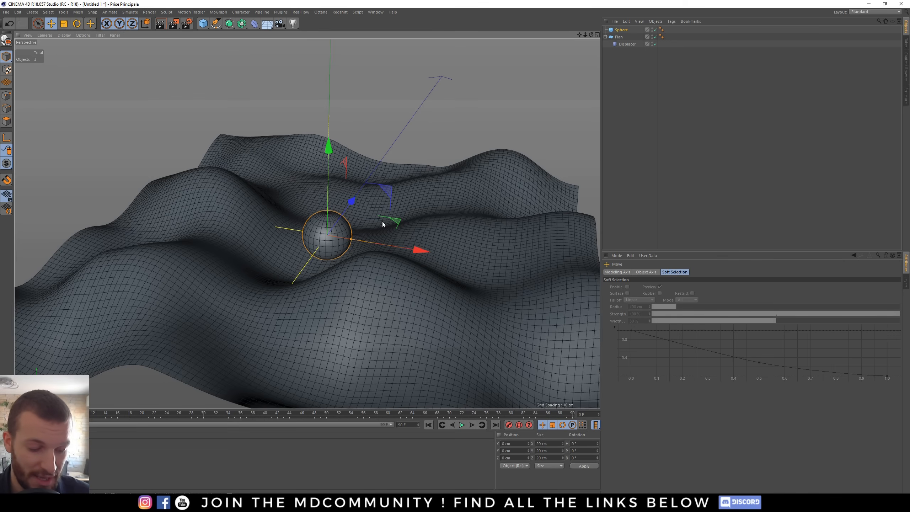
- Move the sphere up above the terrain to a height of about 76 cm
left_click_drag(382, 221, 303, 42, "alt")
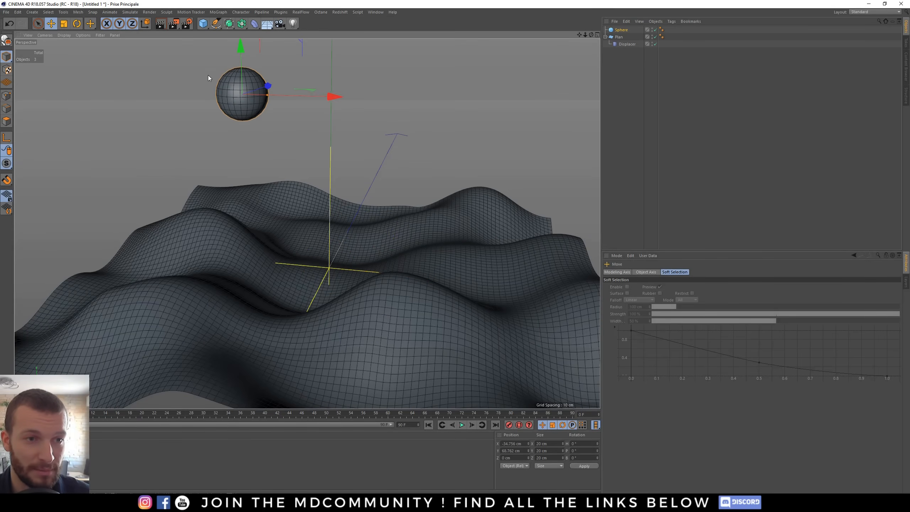
middle_click_drag(256, 101, 286, 178, "alt")
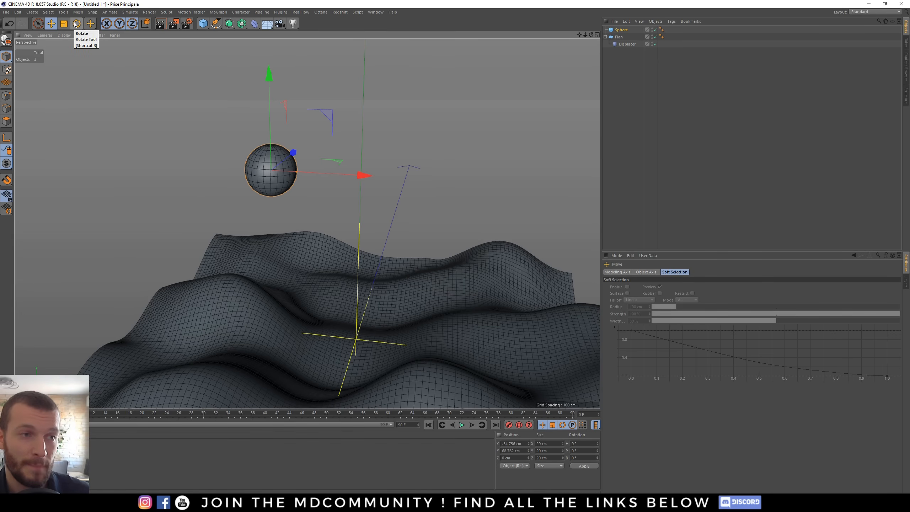
mouse_move(289, 191)
left_mouse_down("alt")
mouse_move(295, 279)
mouse_move(281, 238)
left_mouse_up("alt")
mouse_move(328, 126)
left_mouse_down()
mouse_move(326, 105)
mouse_move(250, 179)
mouse_move(252, 116)
mouse_move(249, 185)
mouse_move(234, 140)
left_mouse_up()
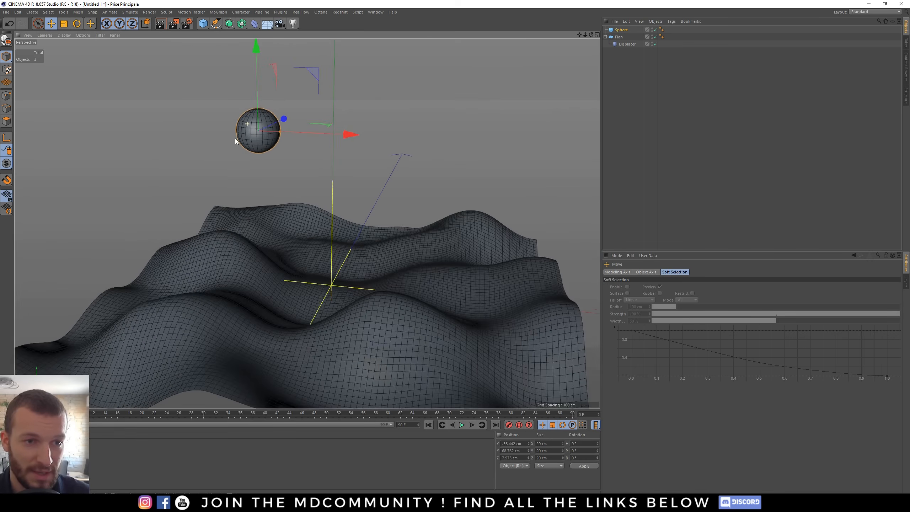
left_click_drag(257, 101, 250, 163)
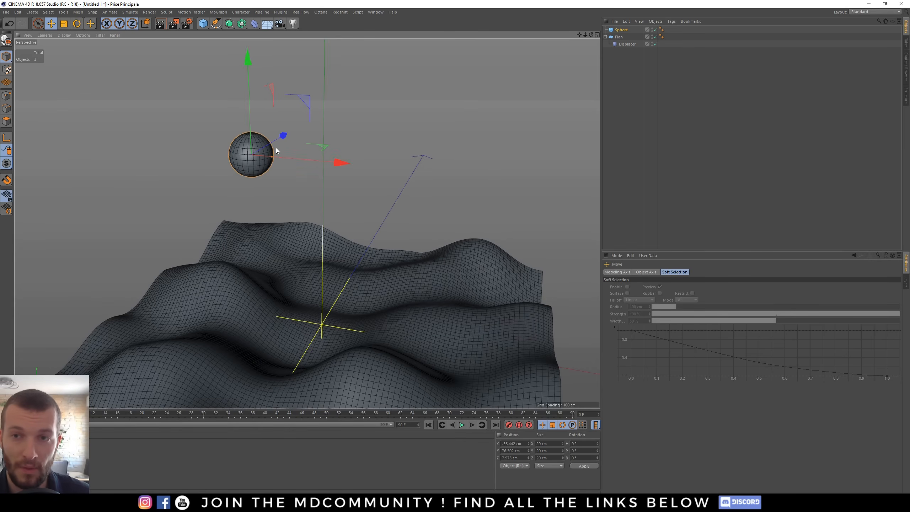
- Add a Rigid Body simulation tag to the sphere
right_click(624, 33)
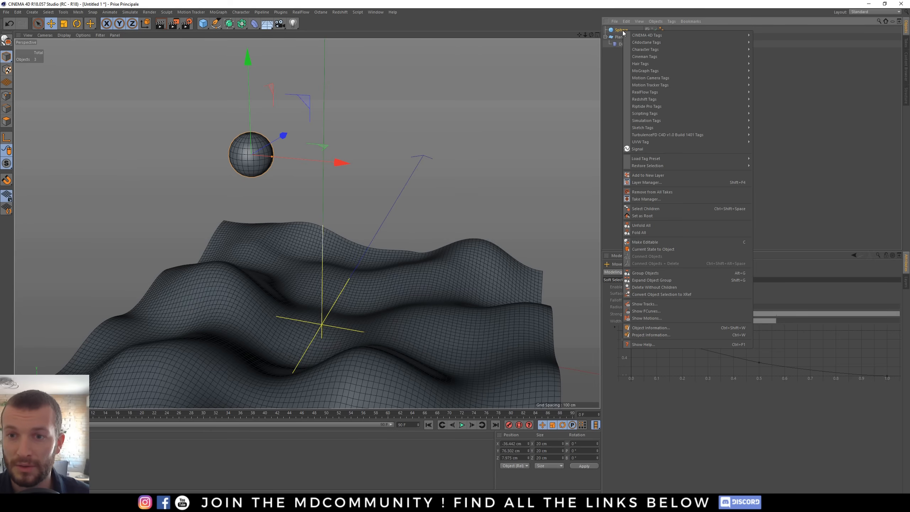
mouse_move(693, 64)
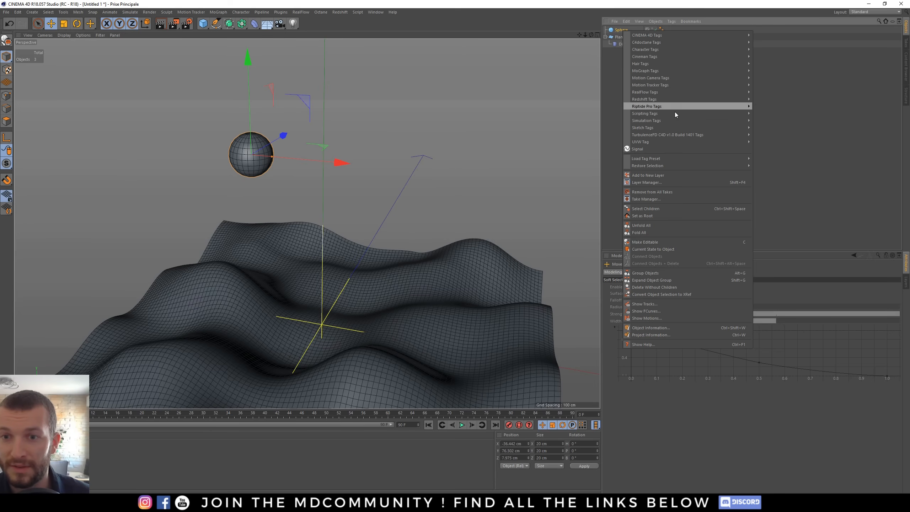
mouse_move(681, 113)
mouse_move(709, 122)
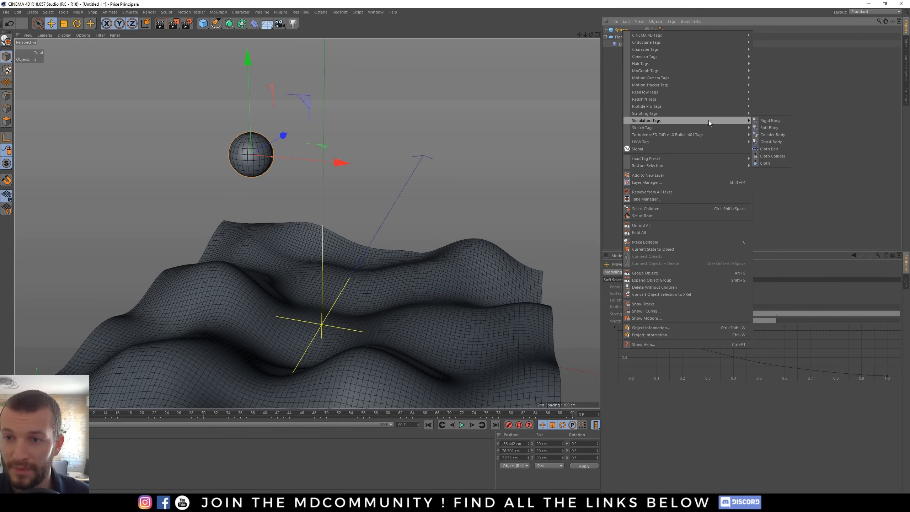
left_click(771, 121)
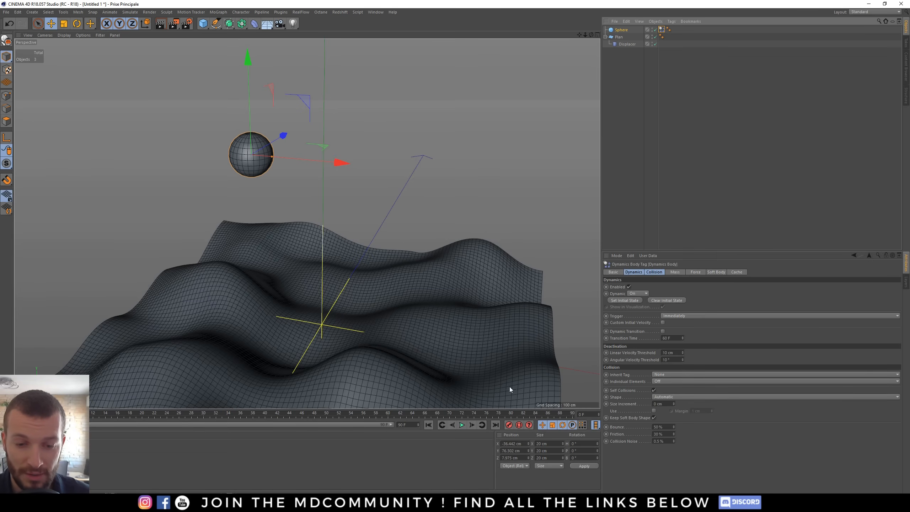
- Play the simulation preview and return to the first frame
left_click(461, 425)
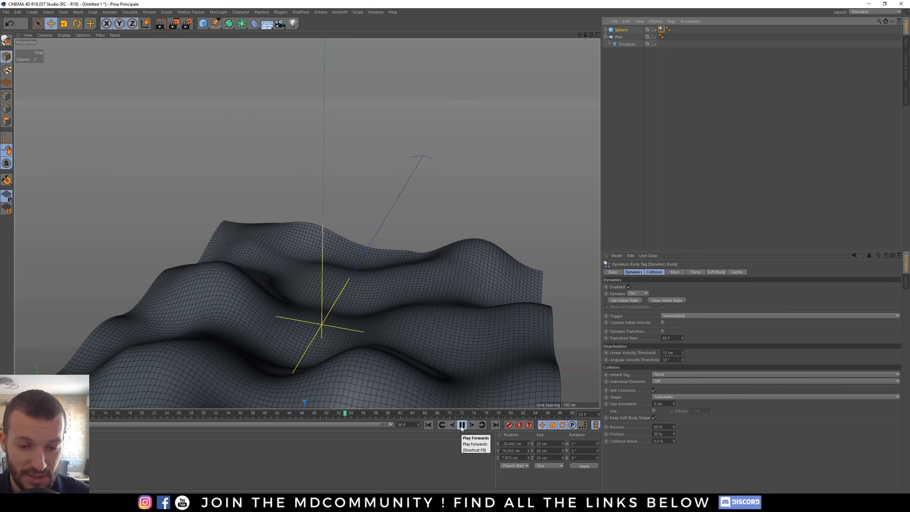
left_click(462, 424)
left_click(428, 424)
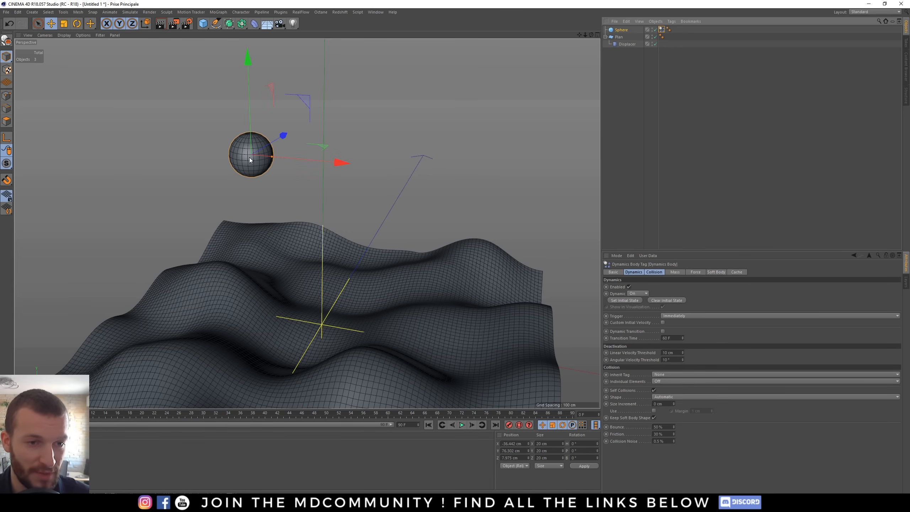
- Add a Collider Body simulation tag to the terrain plane
left_click_drag(248, 158, 258, 129, "alt")
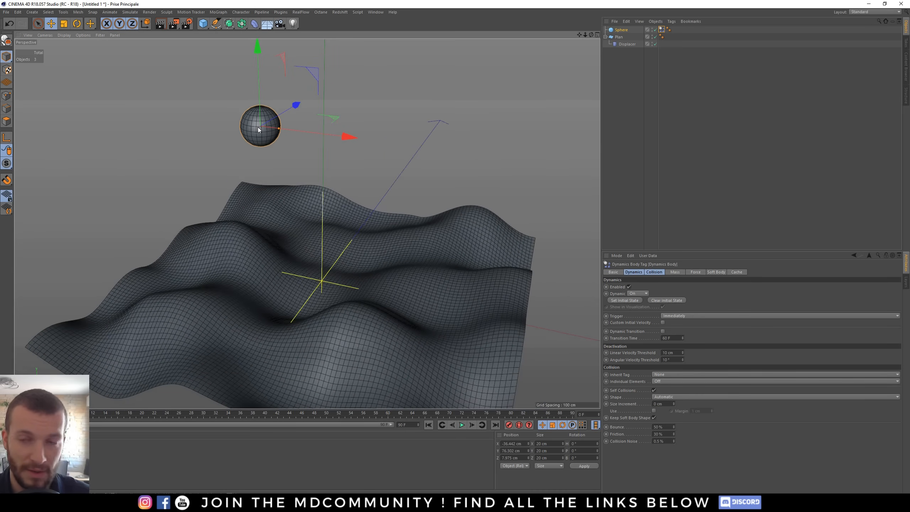
left_click(662, 30)
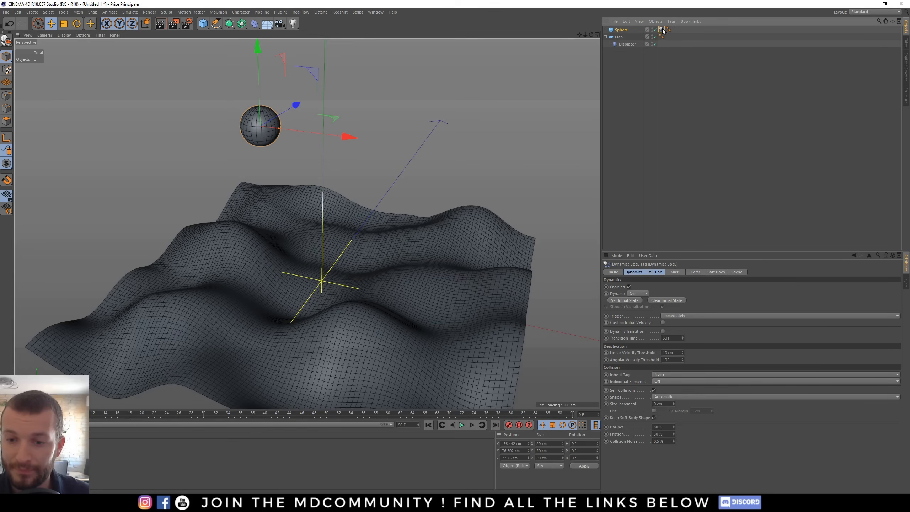
left_click(617, 38)
right_click(620, 38)
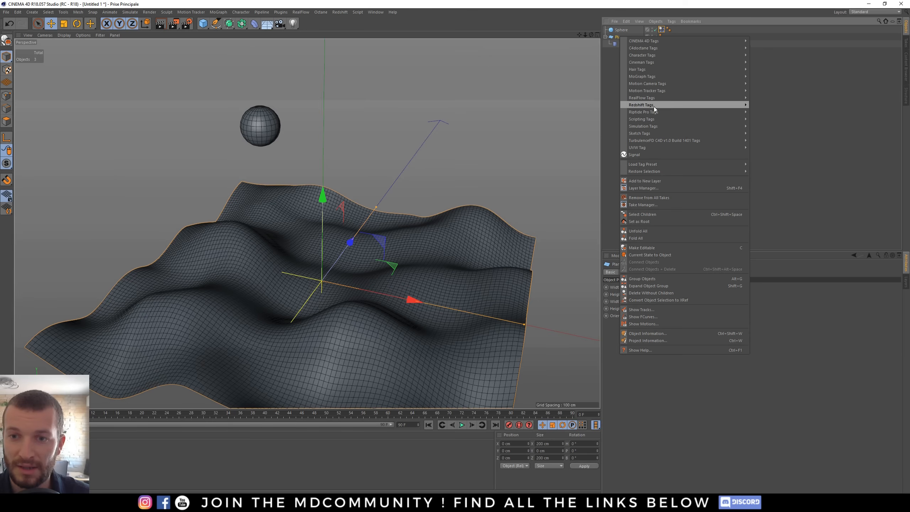
mouse_move(654, 129)
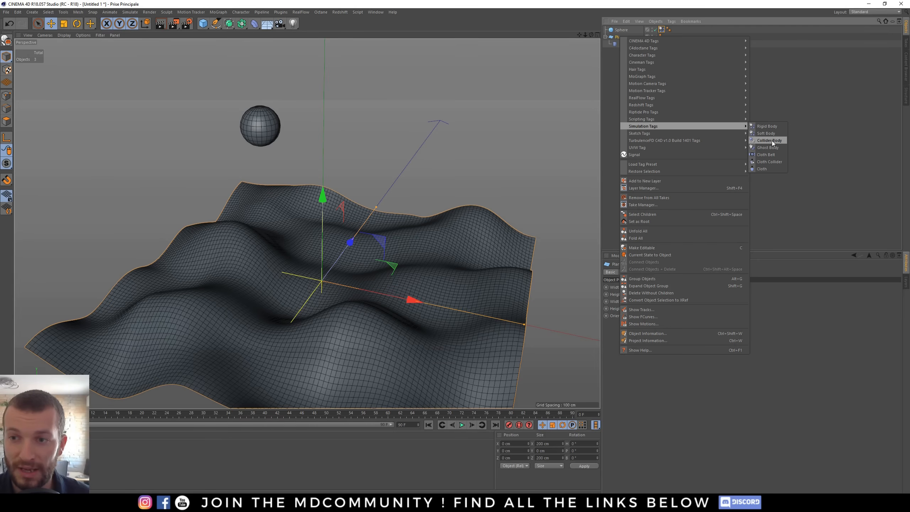
left_click(772, 141)
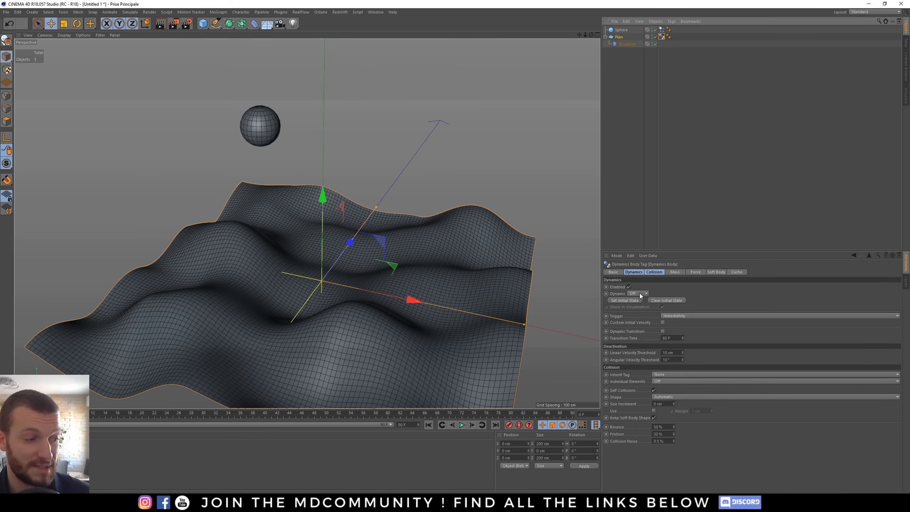
- Play the simulation and orbit around to watch the sphere hit the terrain
left_click(461, 425)
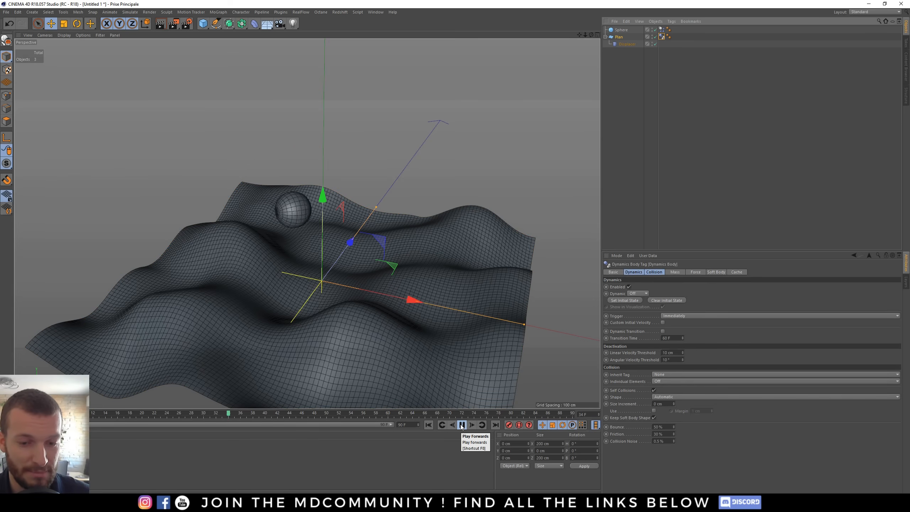
left_click(461, 425)
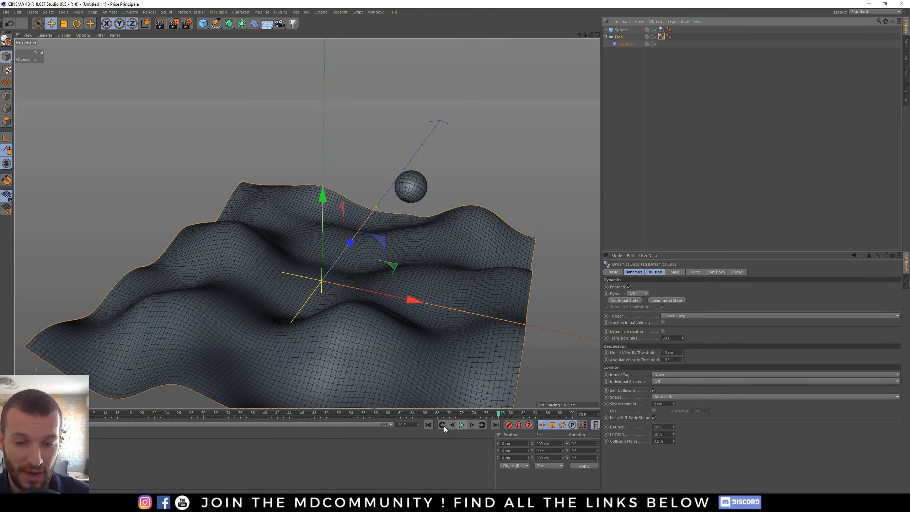
left_click(428, 425)
left_click_drag(325, 289, 360, 278, "alt")
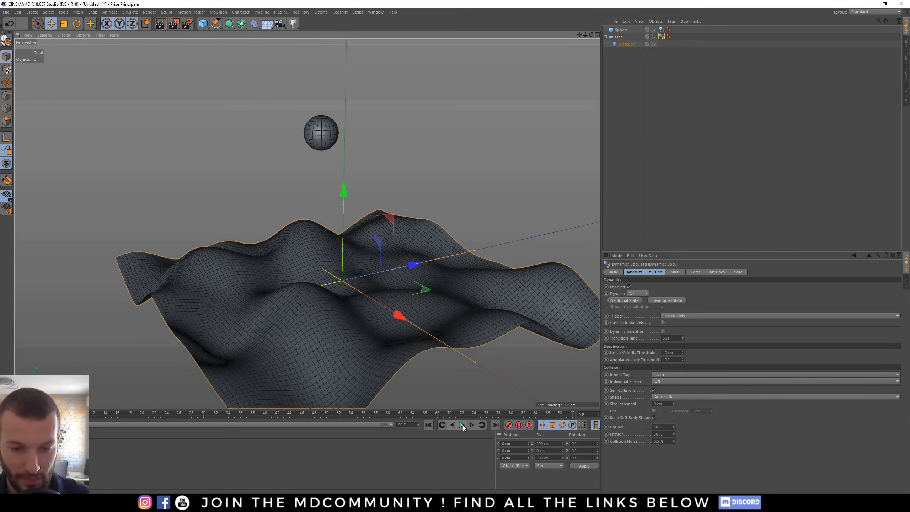
left_click(462, 425)
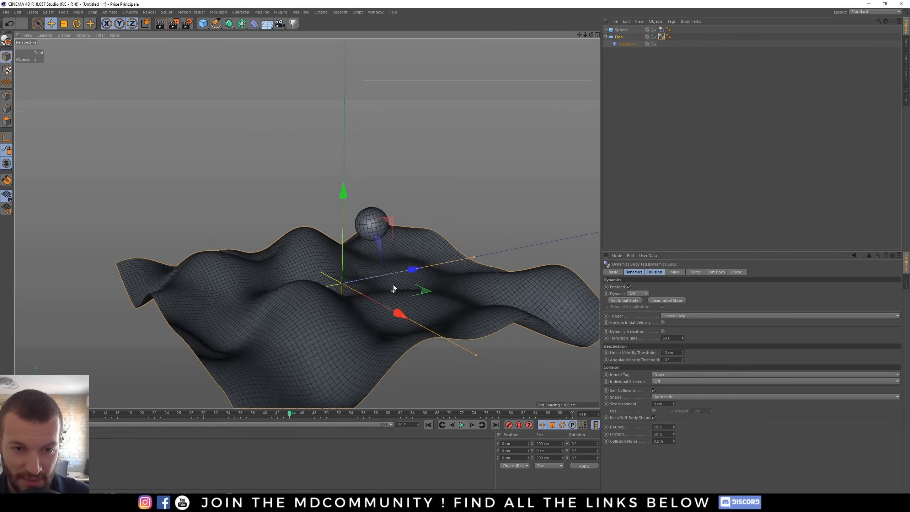
left_click_drag(393, 289, 363, 242, "alt")
left_click_drag(389, 276, 319, 281, "alt")
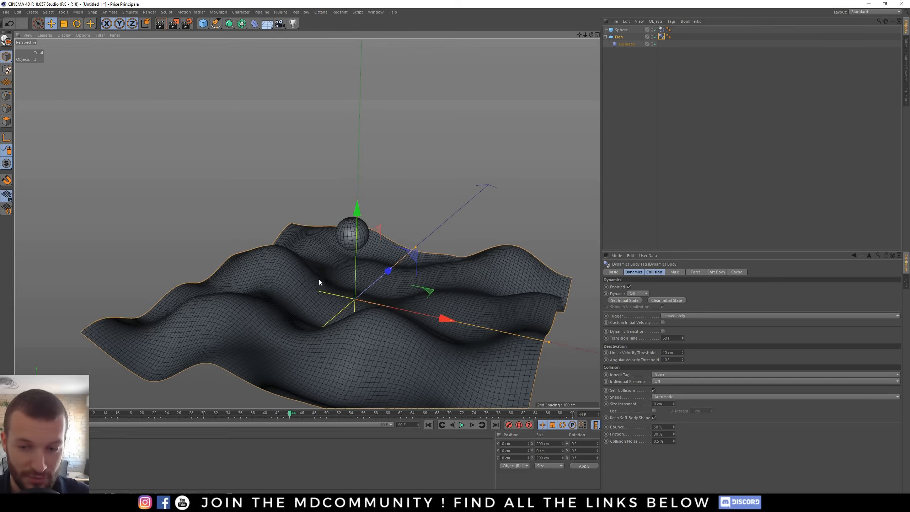
- Set the plane's Collider Body collision shape to Automatic (MoDynamics)
left_click(663, 37)
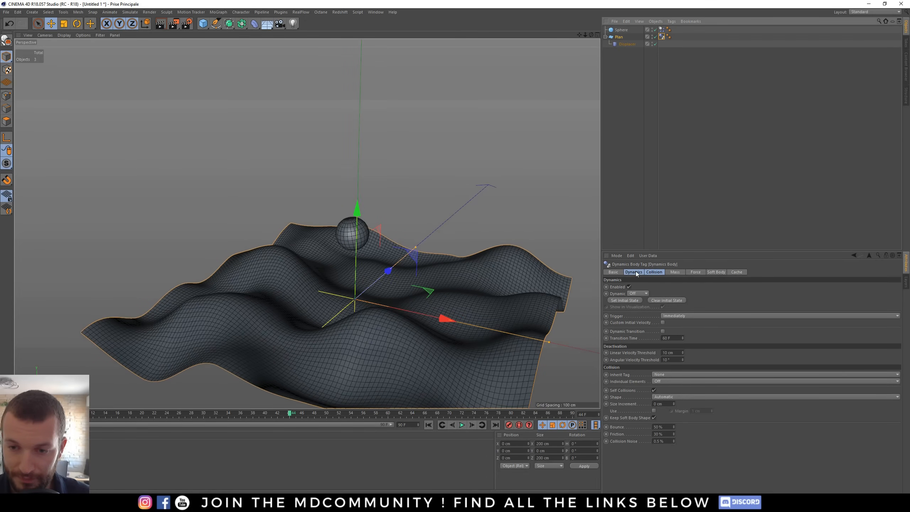
left_click(648, 273)
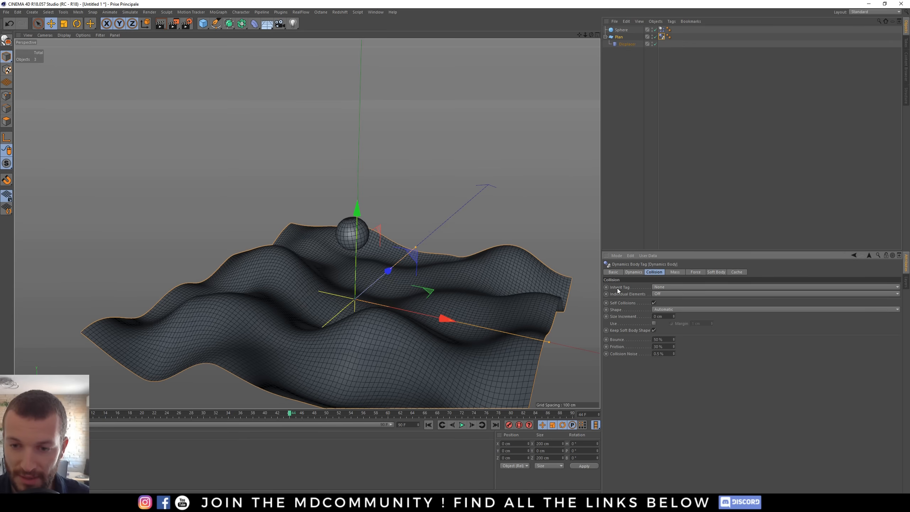
left_click(664, 311)
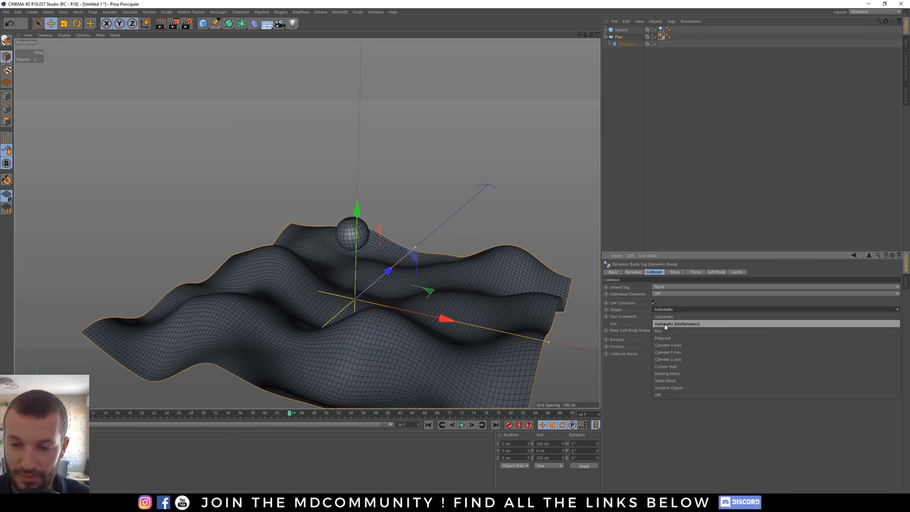
left_click(693, 324)
- Replay the simulation from the start and inspect the sphere's landing
left_click(428, 424)
left_click(462, 425)
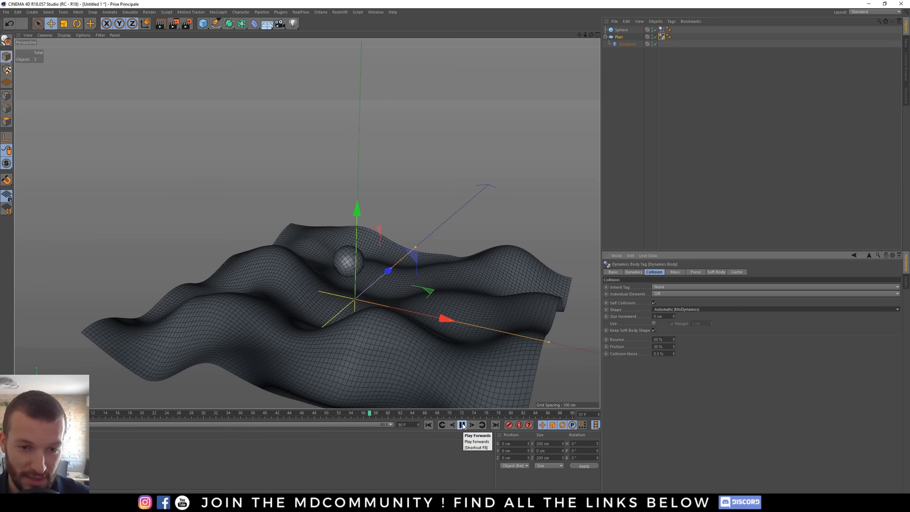
left_click(462, 425)
left_click(428, 424)
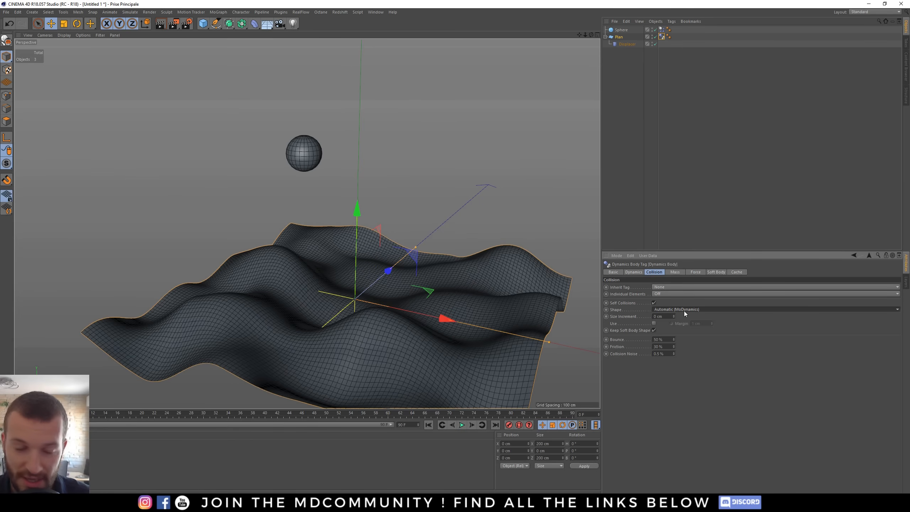
left_click_drag(352, 290, 347, 296, "alt")
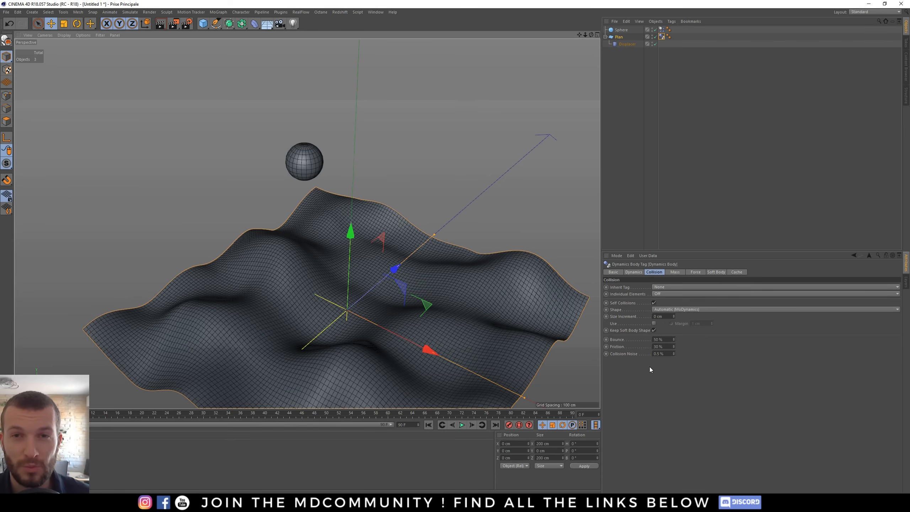
- Reselect Automatic (MoDynamics) as the plane's collision shape and replay the simulation
left_click(672, 309)
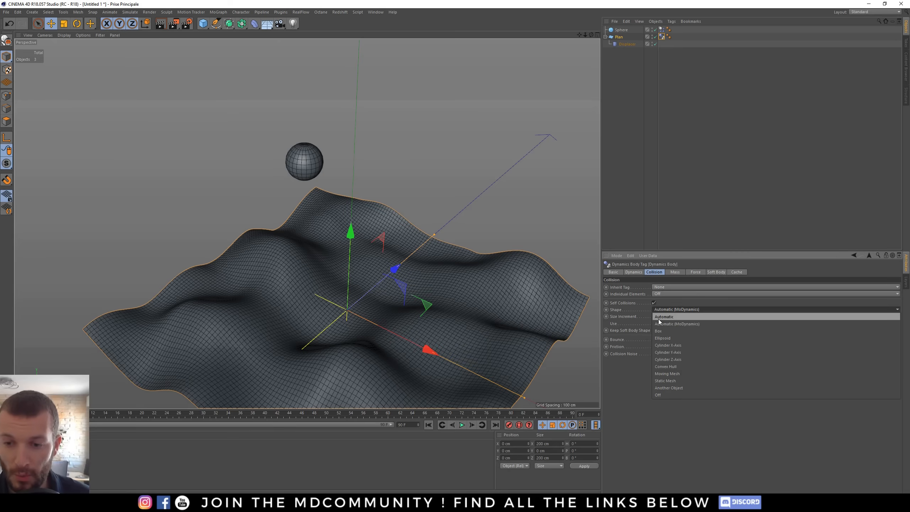
left_click(676, 324)
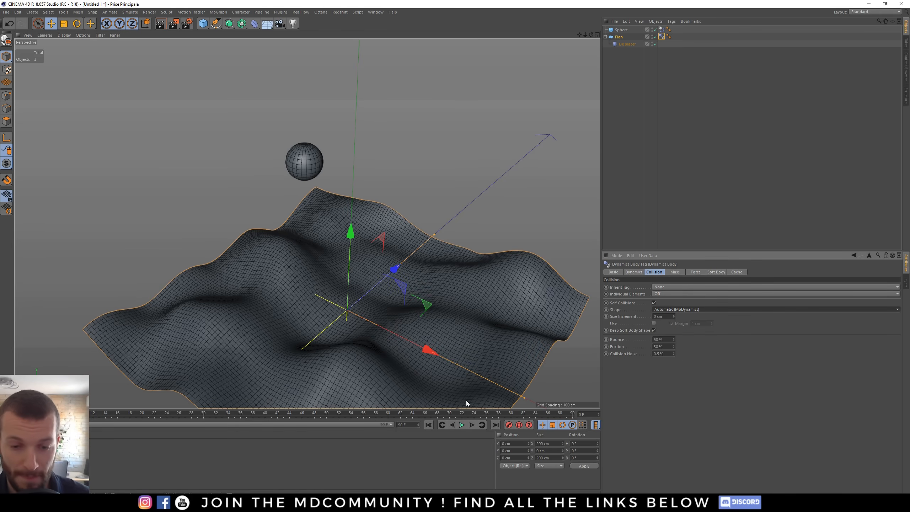
left_click(461, 424)
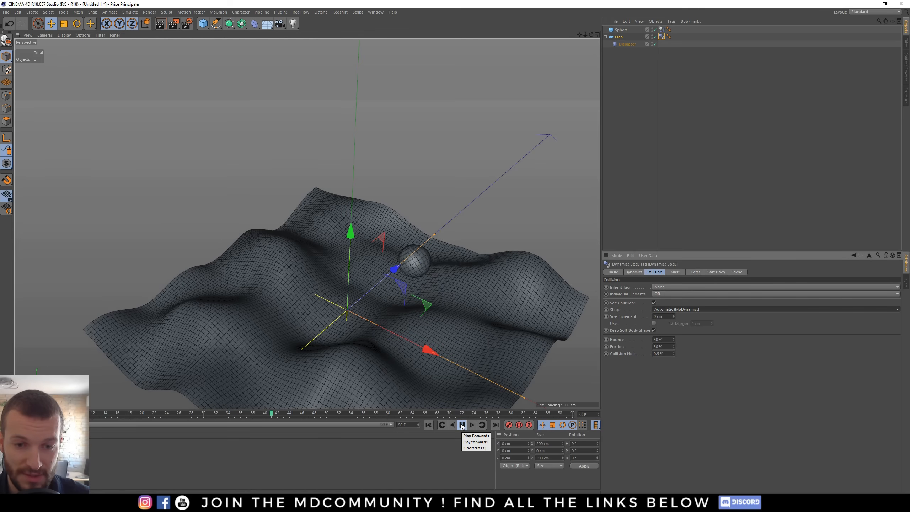
left_click(462, 426)
left_click(429, 425)
left_click(690, 309)
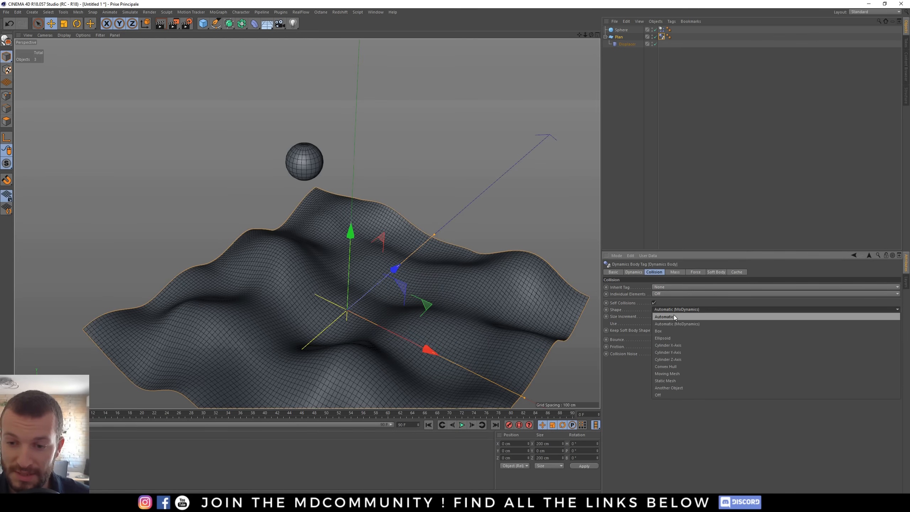
left_click(628, 369)
left_click_drag(202, 23, 239, 47)
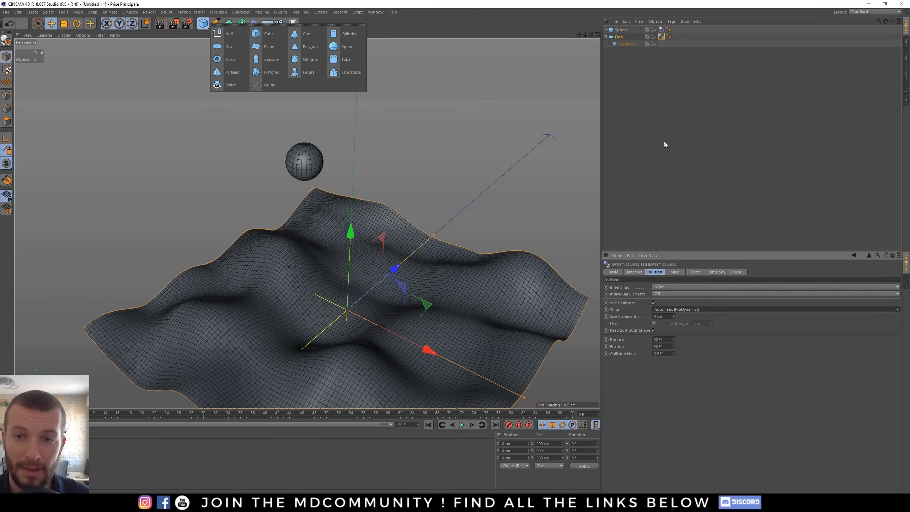
left_click(626, 127)
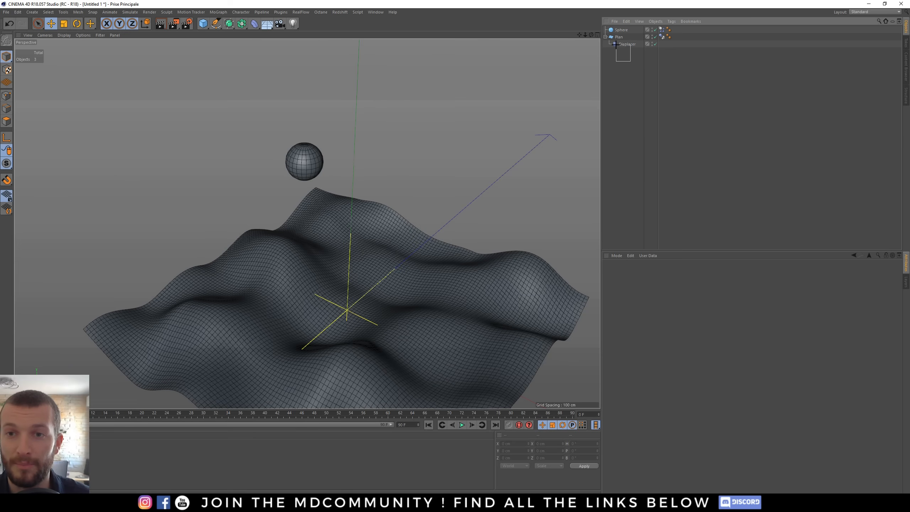
left_click_drag(616, 44, 618, 39)
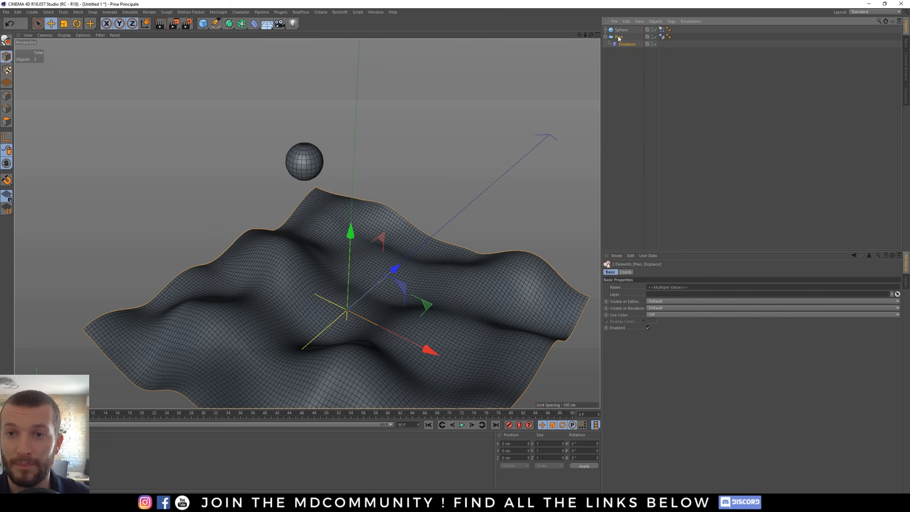
left_click(629, 85)
left_click_drag(386, 276, 400, 268, "alt")
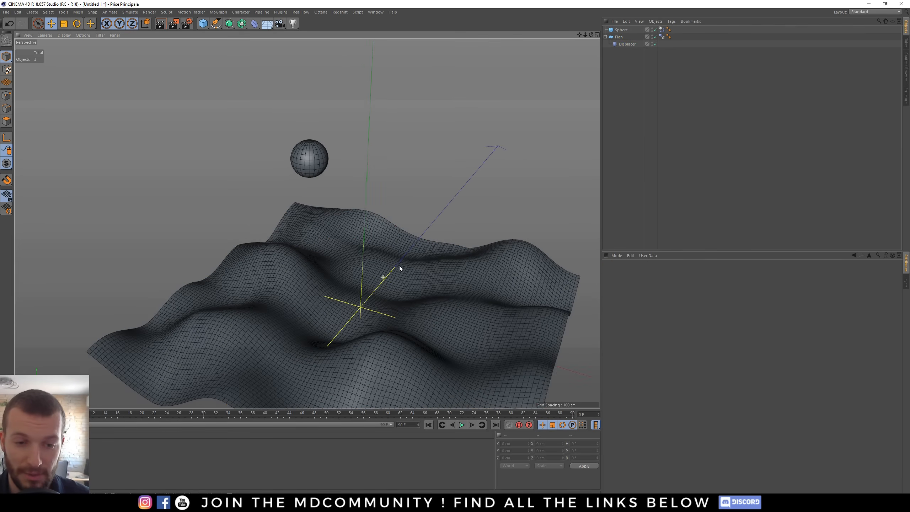
middle_click_drag(396, 277, 356, 254, "alt")
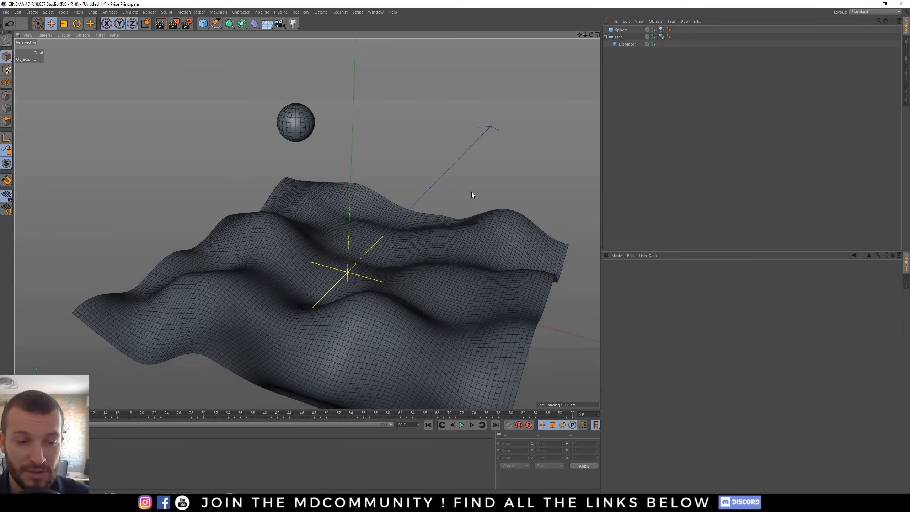
- Select both Dynamics Body tags and set their Bounce to 0 %
left_click(662, 36)
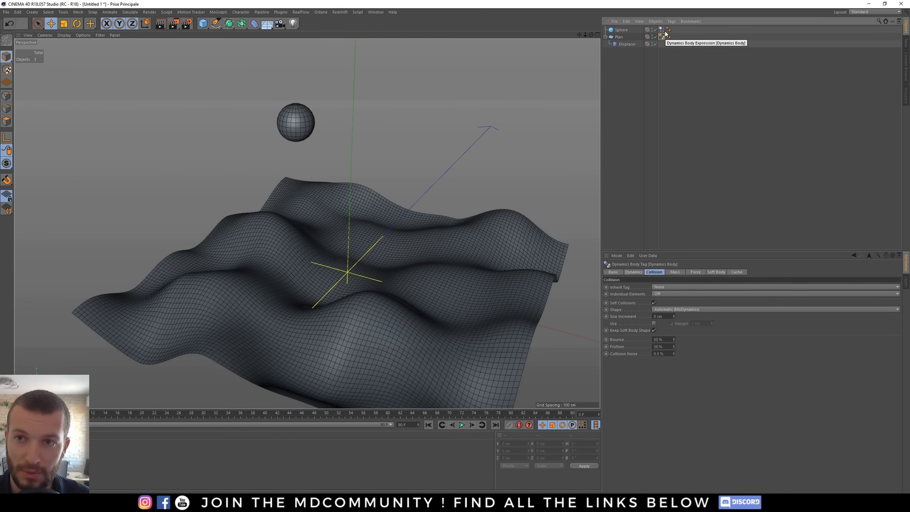
left_click(661, 30, "ctrl")
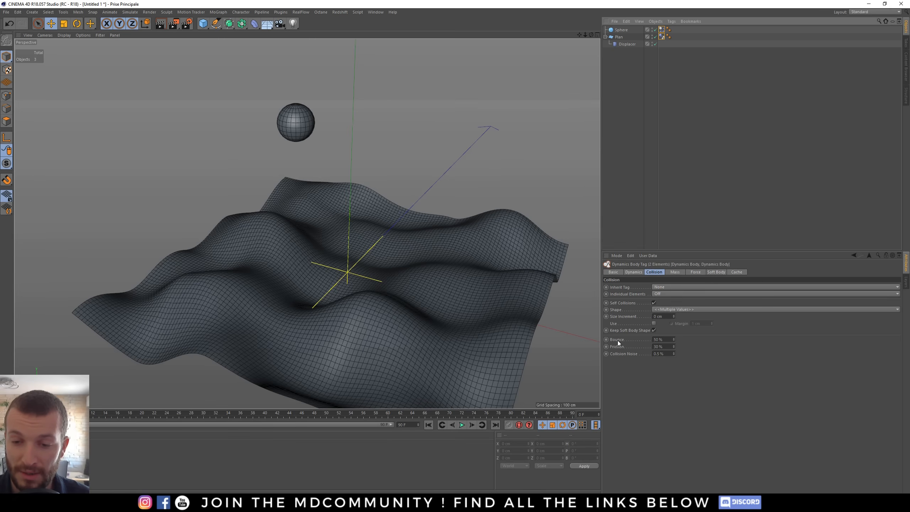
left_click(662, 339)
type("0")
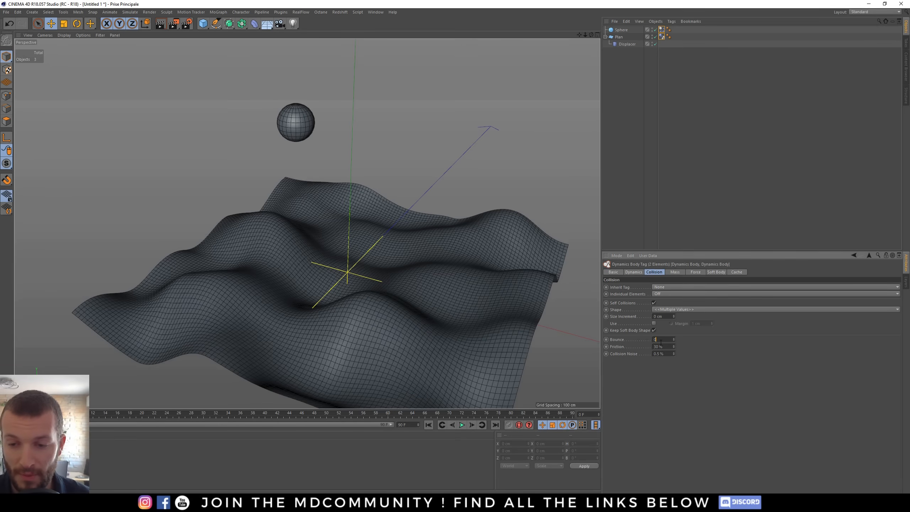
- Set Friction and Collision Noise of both Dynamics Body tags to 0 %
left_click(667, 347)
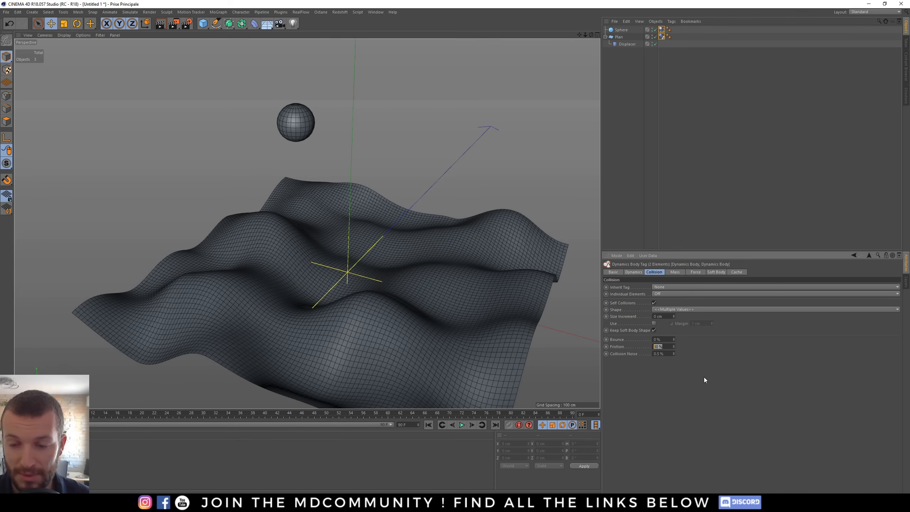
type("0")
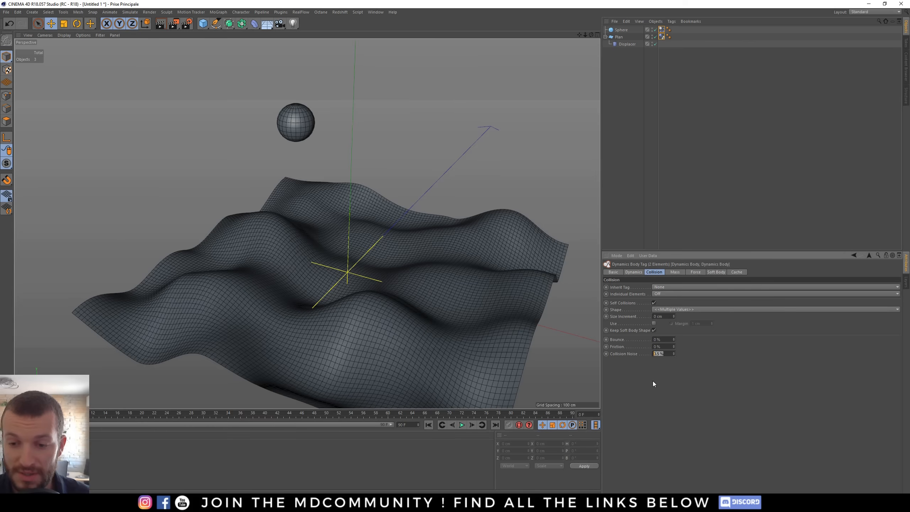
type("0")
key("Return")
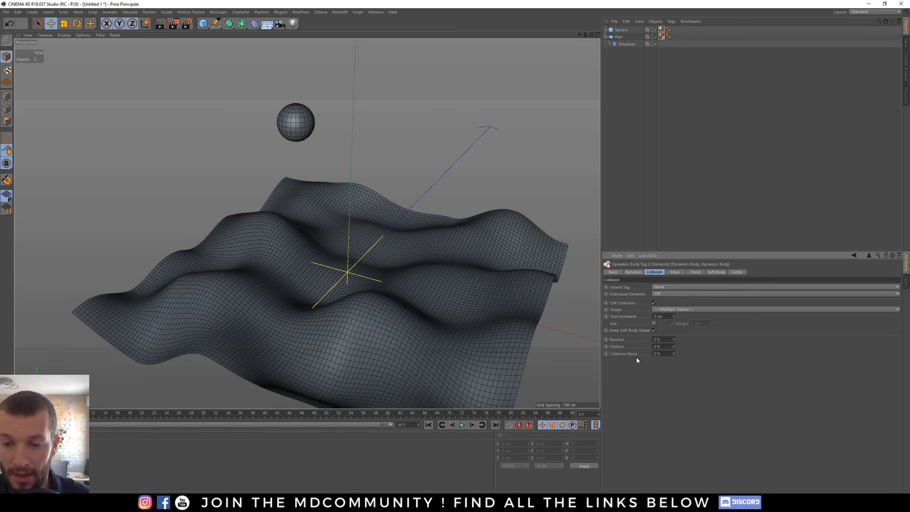
- Hide the original falling sphere in the viewport
left_click_drag(341, 264, 293, 140, "alt")
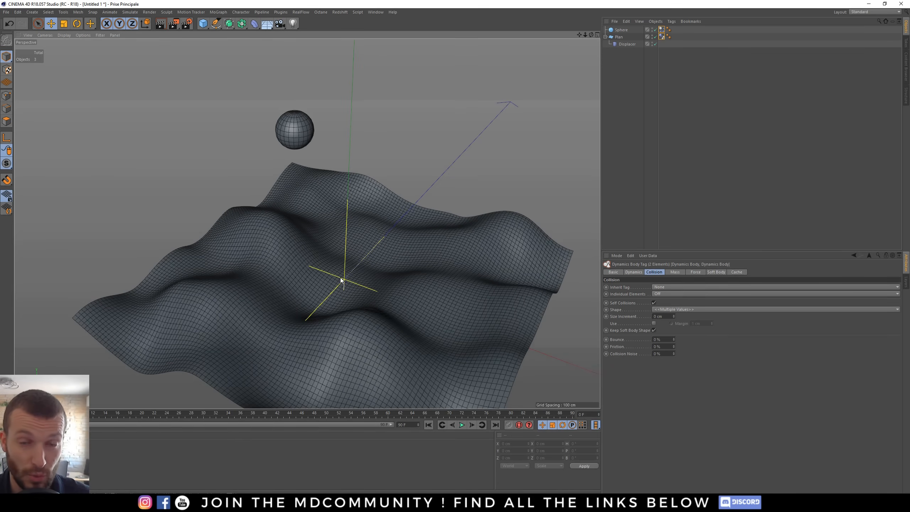
mouse_move(366, 278)
left_mouse_down("alt")
mouse_move(346, 279)
mouse_move(354, 280)
left_mouse_up("alt")
left_click(622, 116)
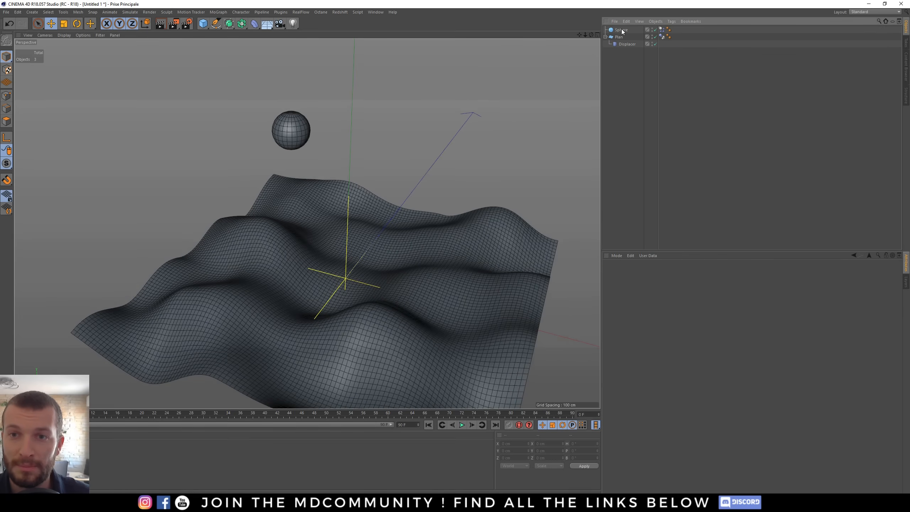
left_click(655, 30)
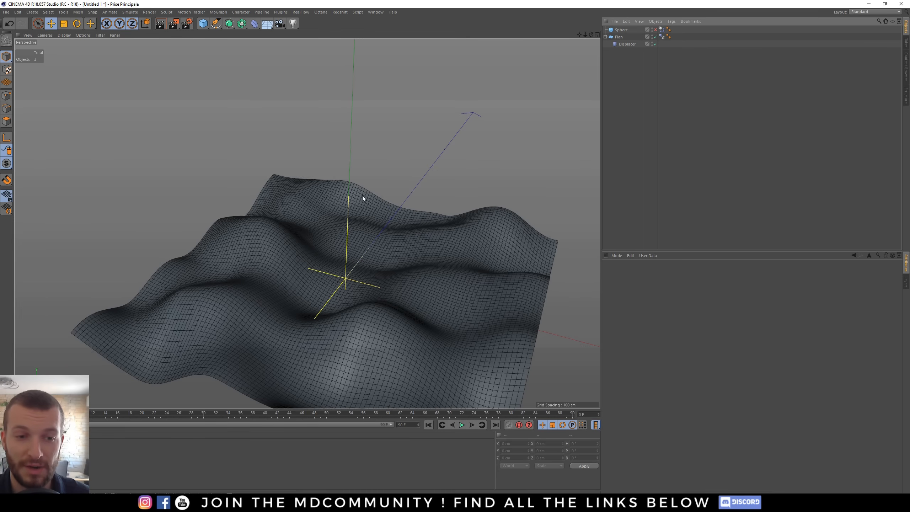
left_click_drag(289, 281, 379, 213, "alt")
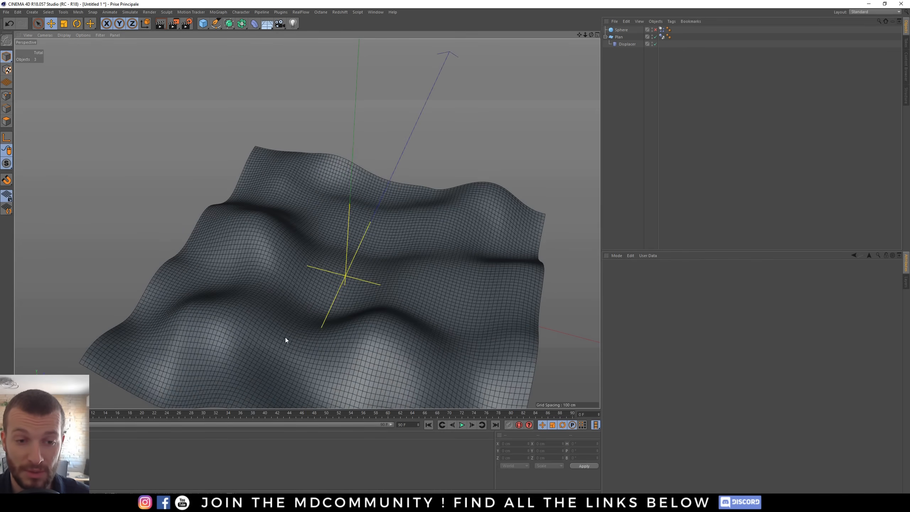
left_click_drag(331, 284, 349, 215, "alt")
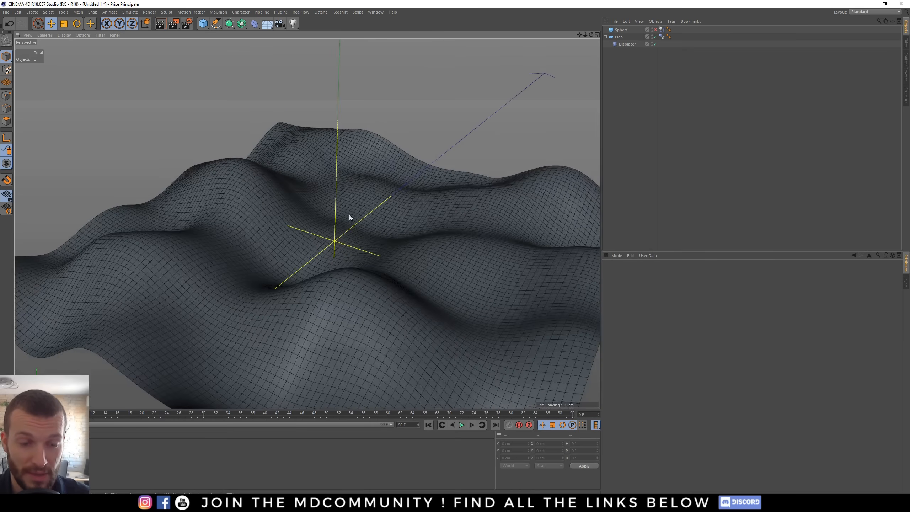
scroll(264, 241, "down", 5)
left_click_drag(301, 233, 364, 210, "alt")
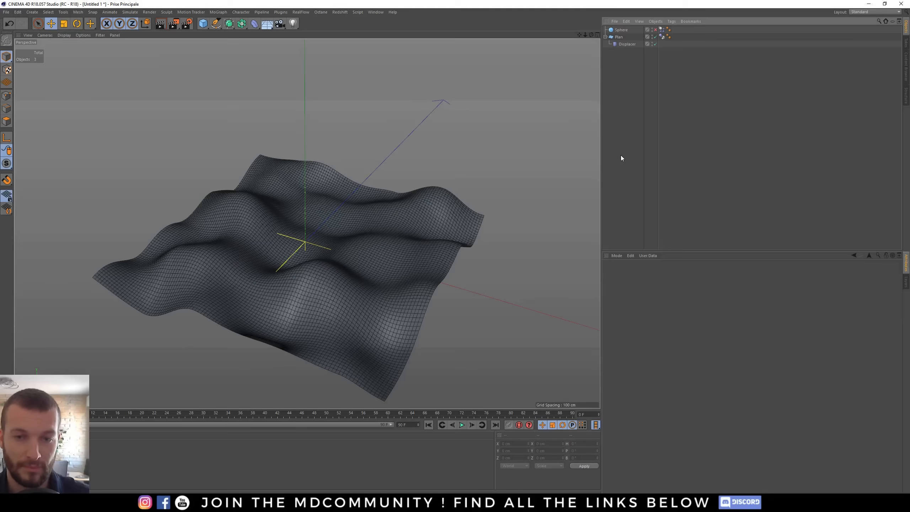
- Switch the viewport display to Gouraud shading without wireframe lines
key("n")
key("a")
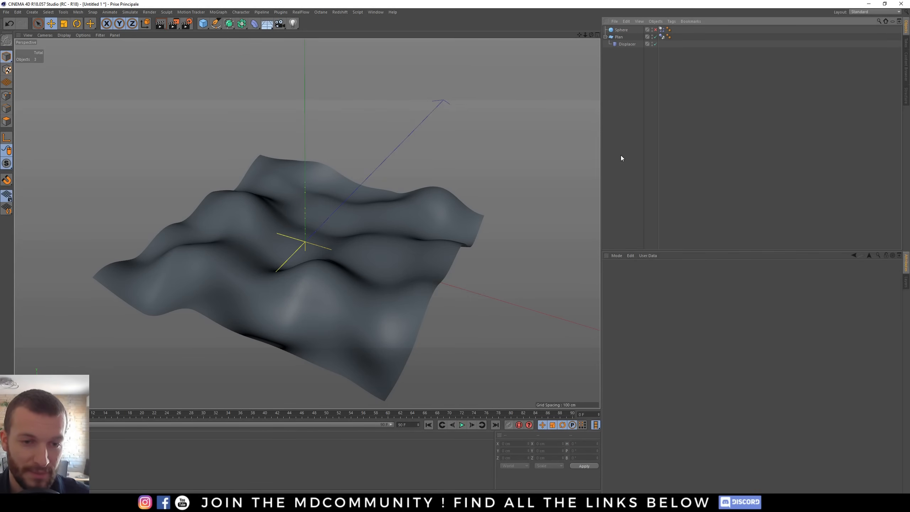
mouse_move(314, 246)
left_mouse_down("alt")
mouse_move(308, 294)
mouse_move(346, 292)
mouse_move(325, 270)
mouse_move(319, 238)
left_mouse_up("alt")
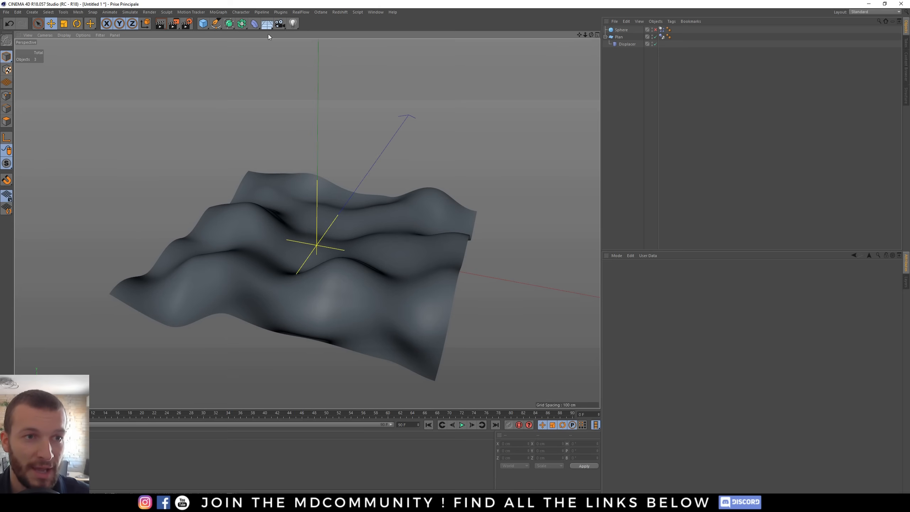
- Create a new sphere and scale it down to a very small size at the origin
left_click(203, 24)
left_click(357, 48)
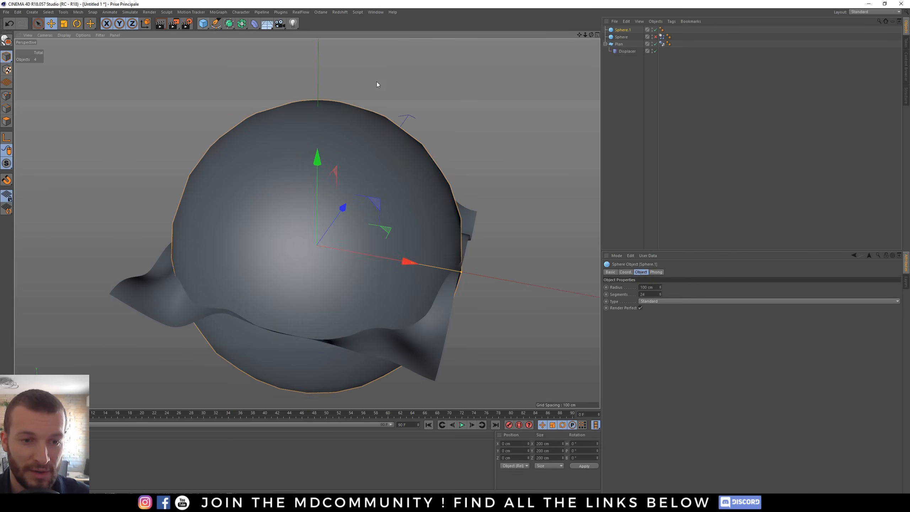
key("t")
left_click_drag(472, 145, 331, 263)
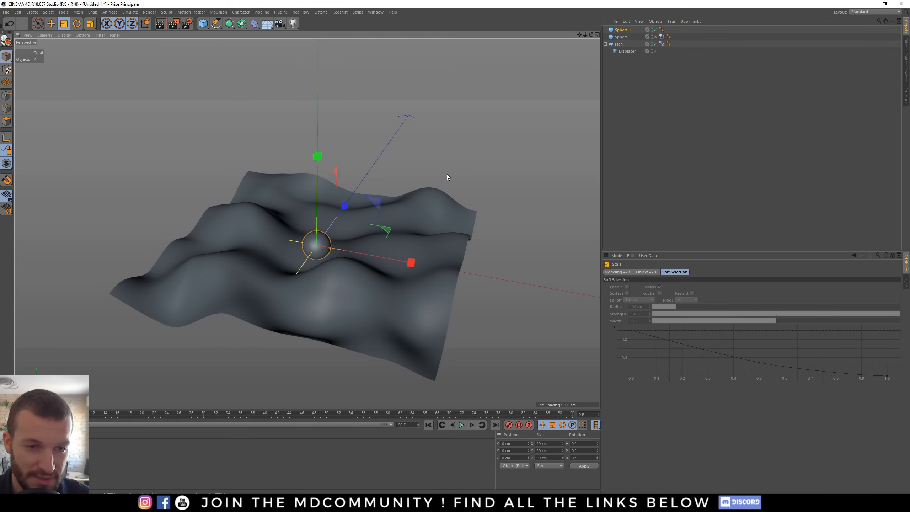
left_click_drag(446, 173, 340, 295)
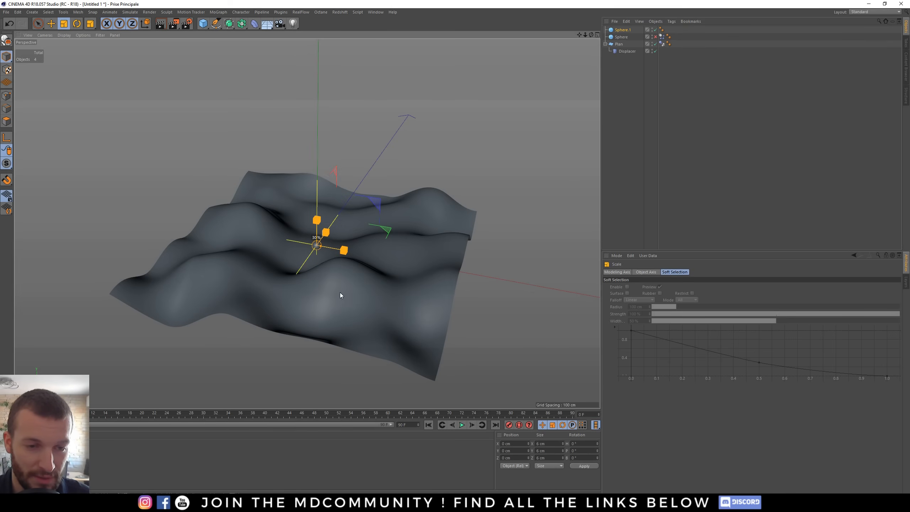
key("e")
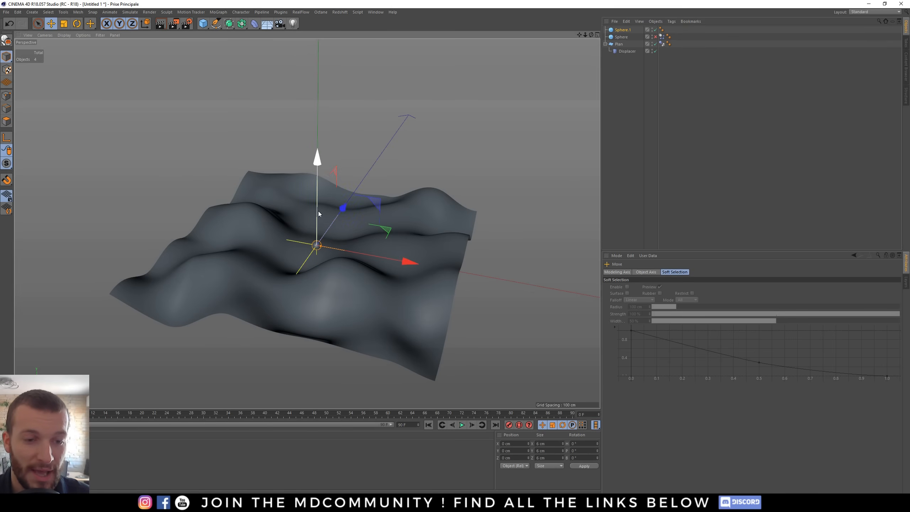
scroll(315, 241, "up", 3)
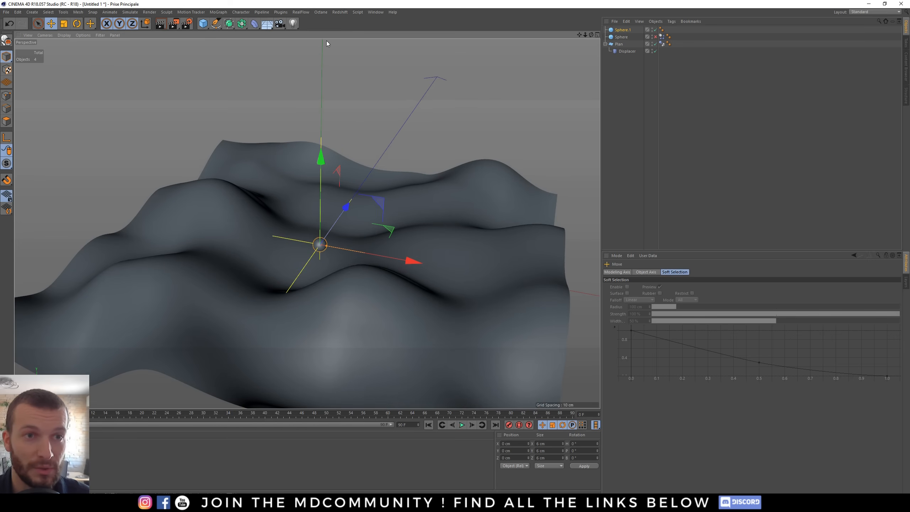
left_click(621, 30)
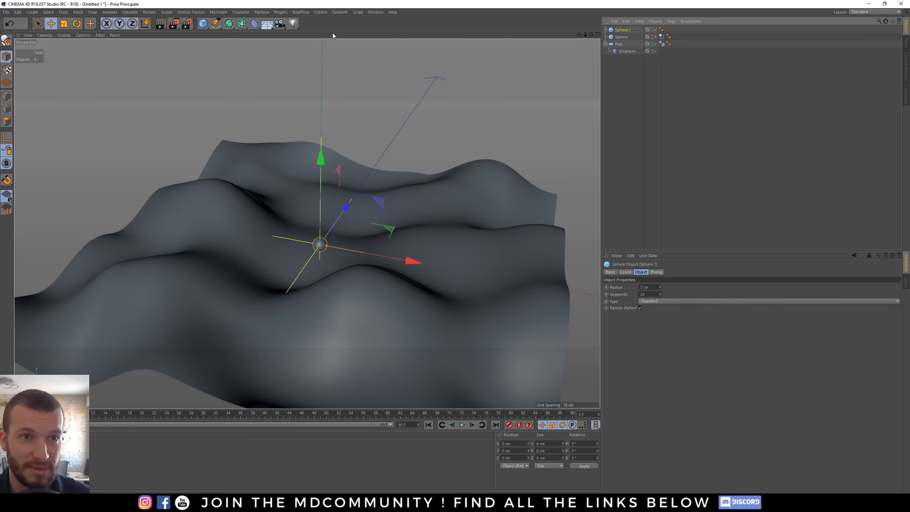
- Add a MoGraph Cloner with the small sphere as its child
left_click(219, 13)
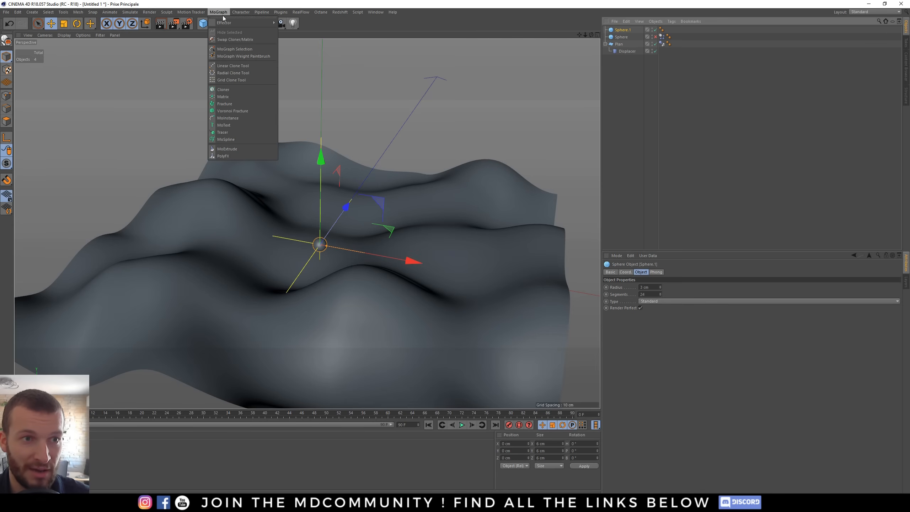
left_click(235, 89)
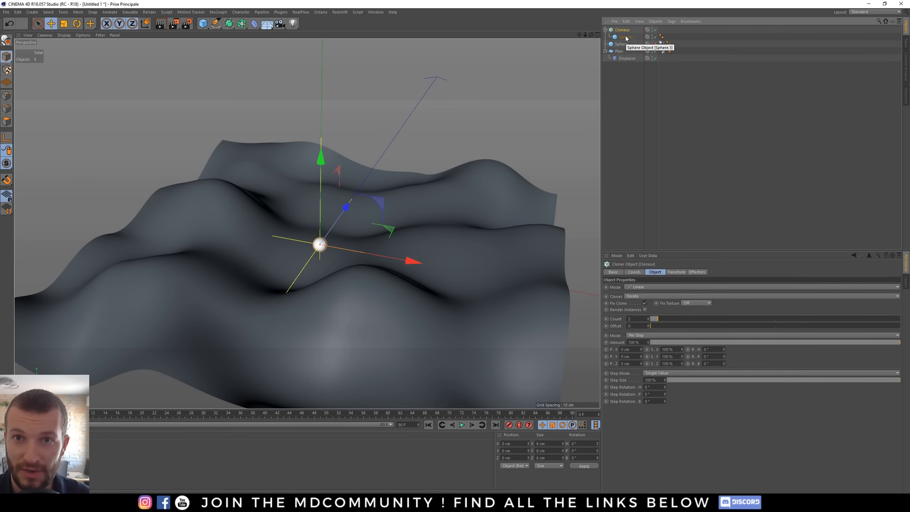
left_click(623, 58)
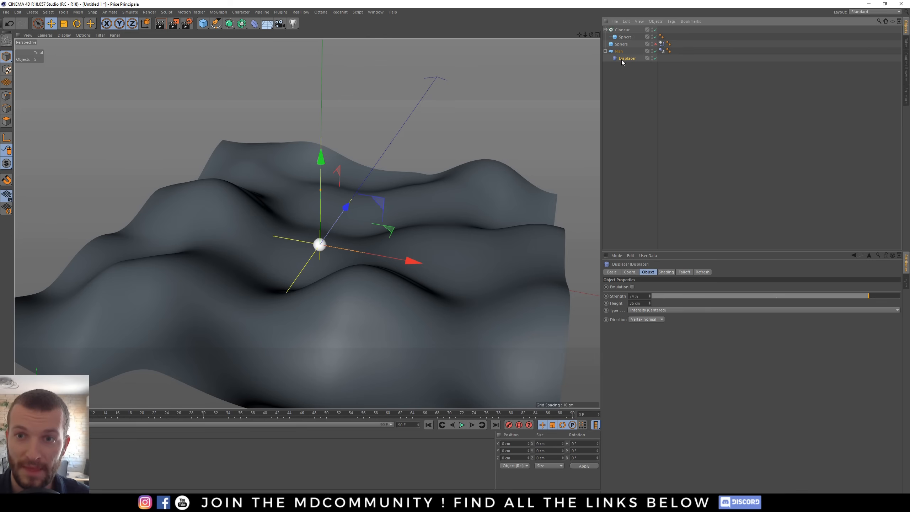
- Set the Cloner's mode to Object
left_click(625, 30)
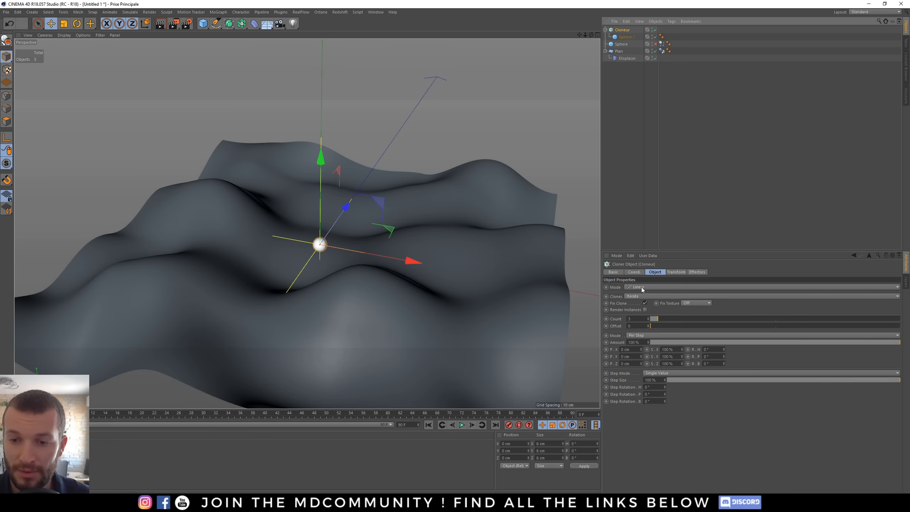
left_click(631, 288)
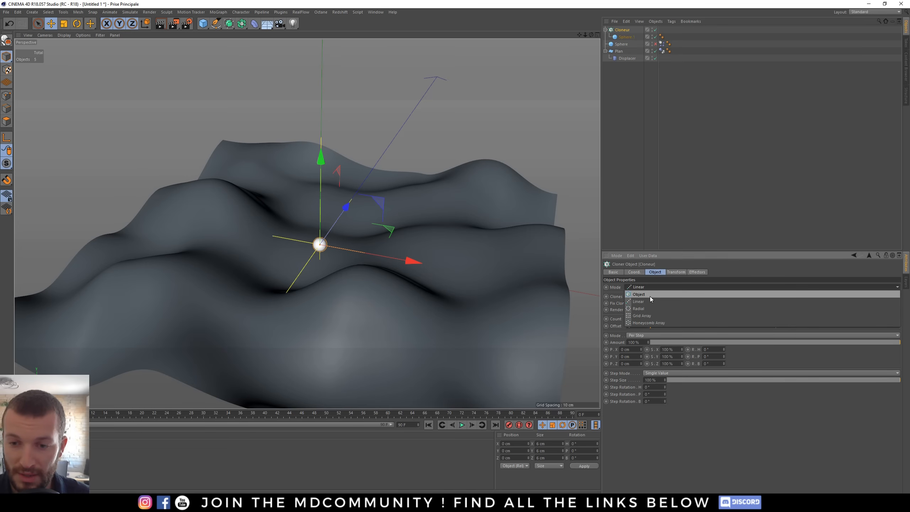
left_click(644, 296)
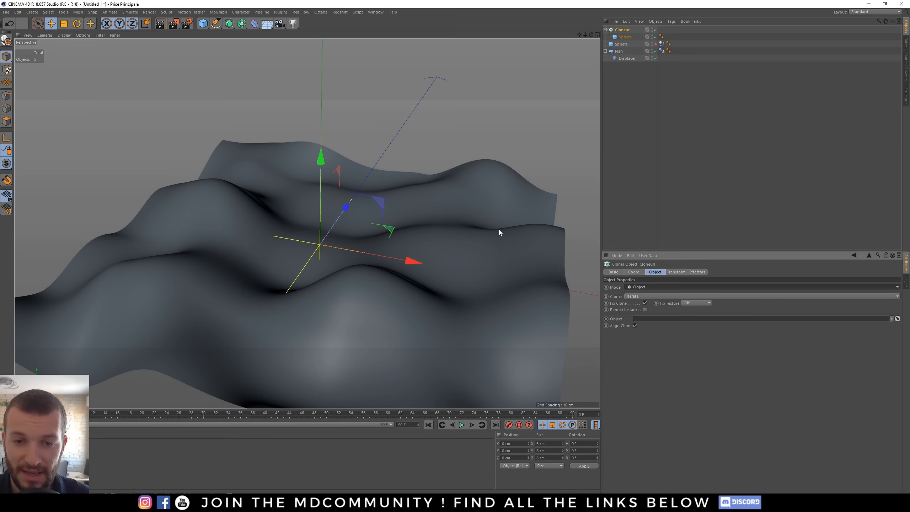
- Assign the plane as the Cloner's object and switch the display to Gouraud shading with lines
left_click(623, 32)
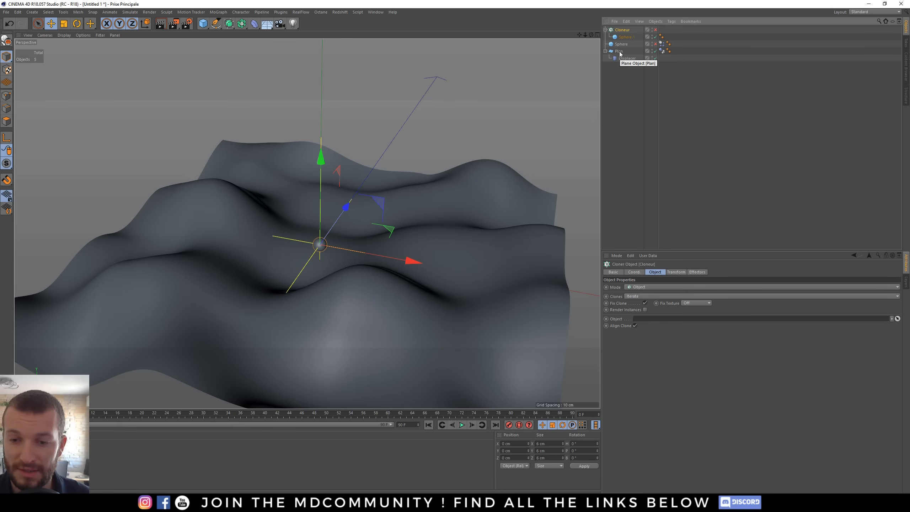
left_click_drag(619, 53, 639, 322)
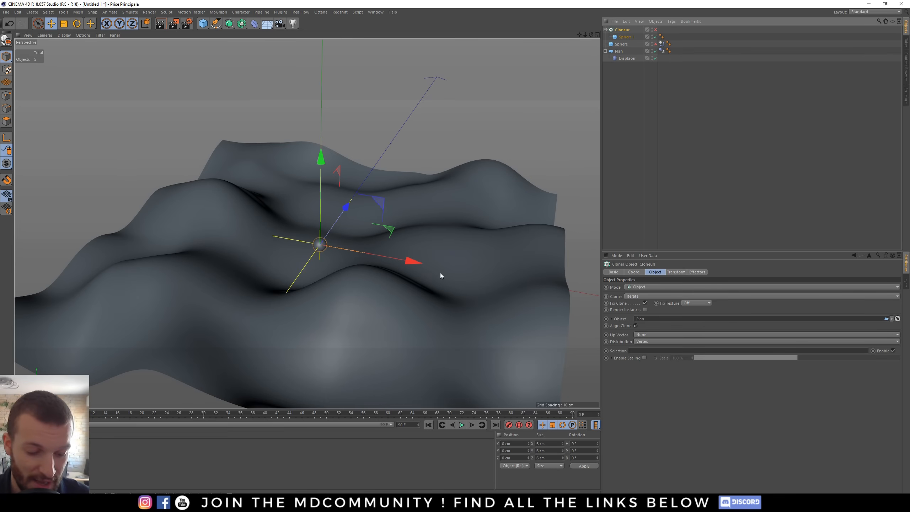
key("n")
key("b")
left_click_drag(356, 278, 168, 246, "alt")
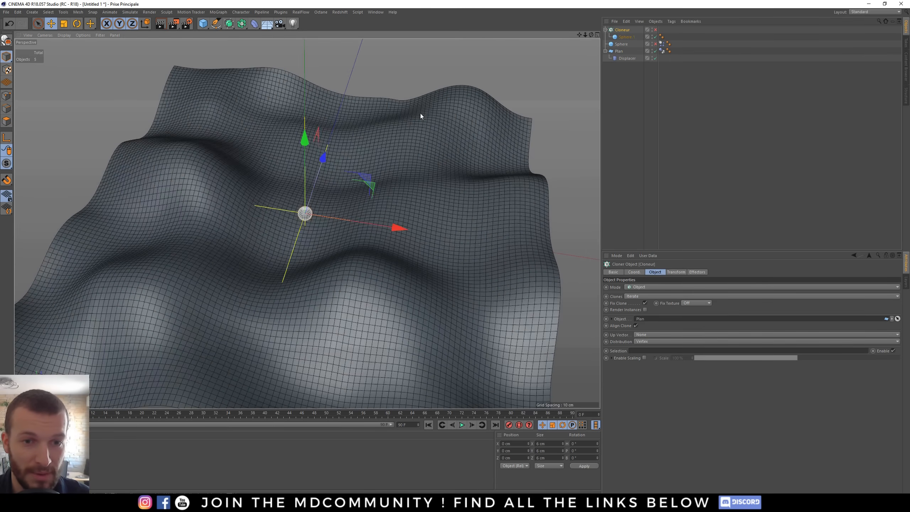
left_click_drag(401, 273, 350, 231, "alt")
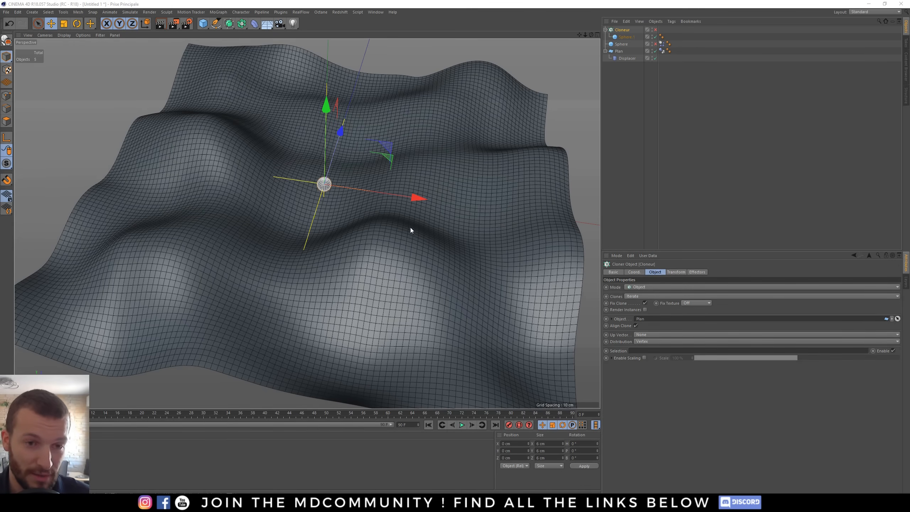
left_click_drag(410, 228, 372, 237, "alt")
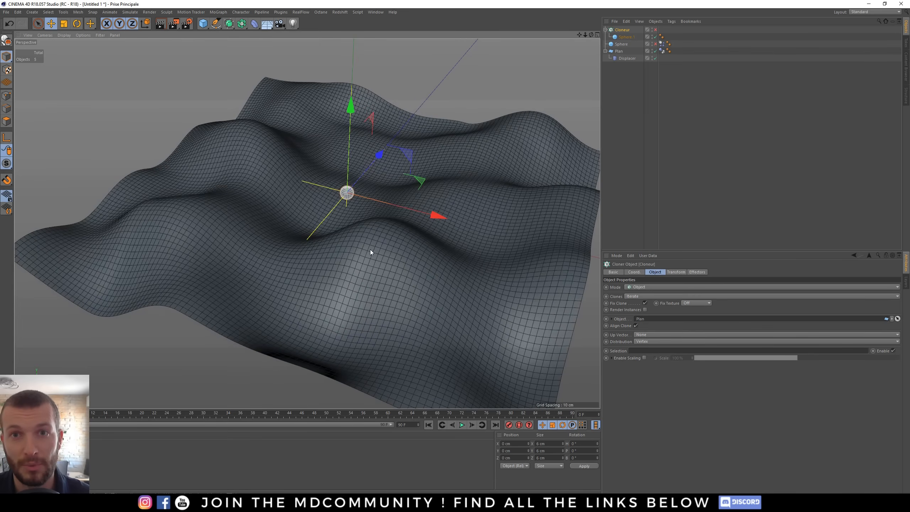
- Set the Cloner's distribution to Surface and make the Cloner visible in the viewport
left_click(633, 122)
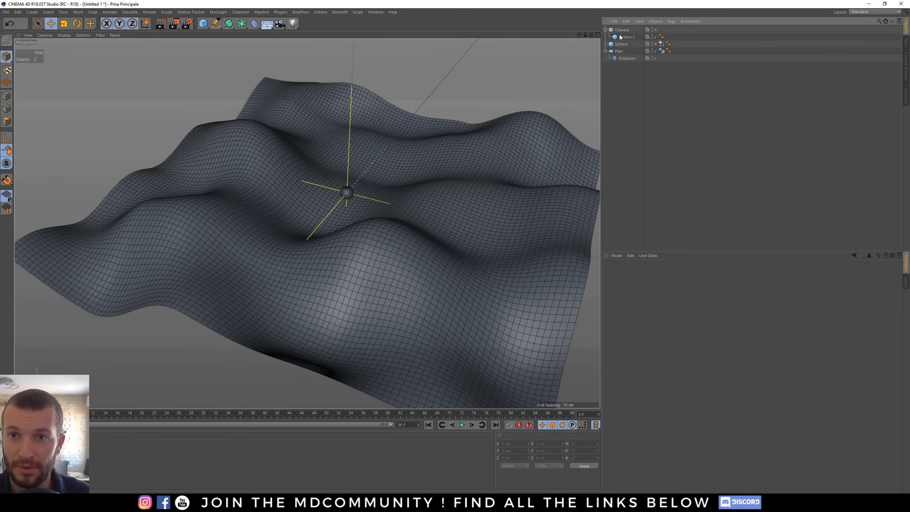
left_click(622, 31)
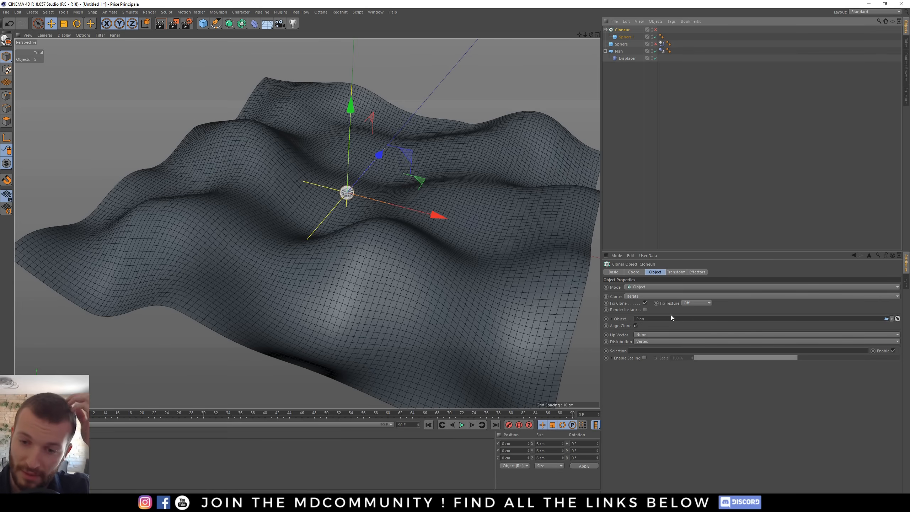
left_click(641, 342)
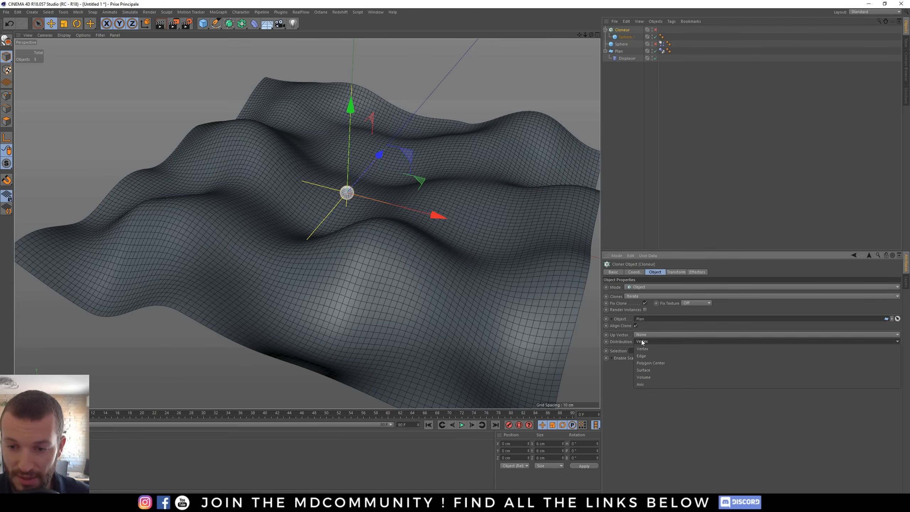
left_click(650, 370)
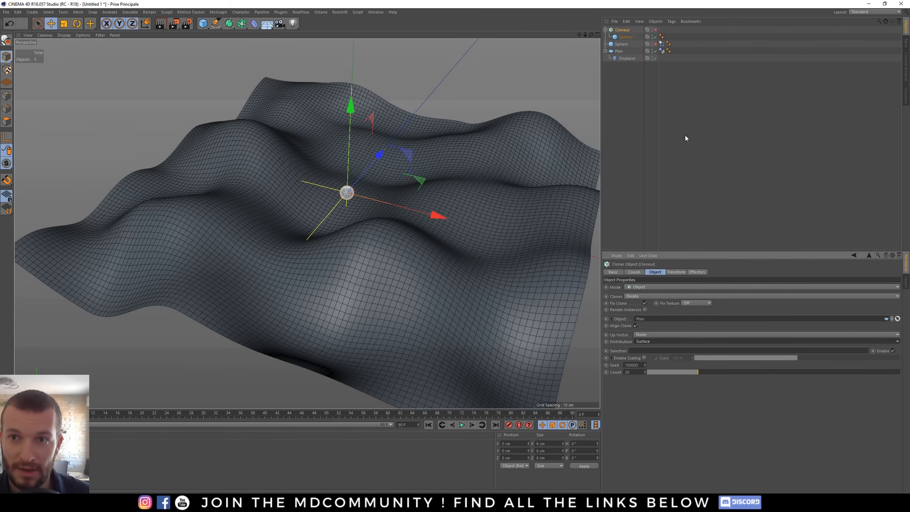
left_click(654, 30)
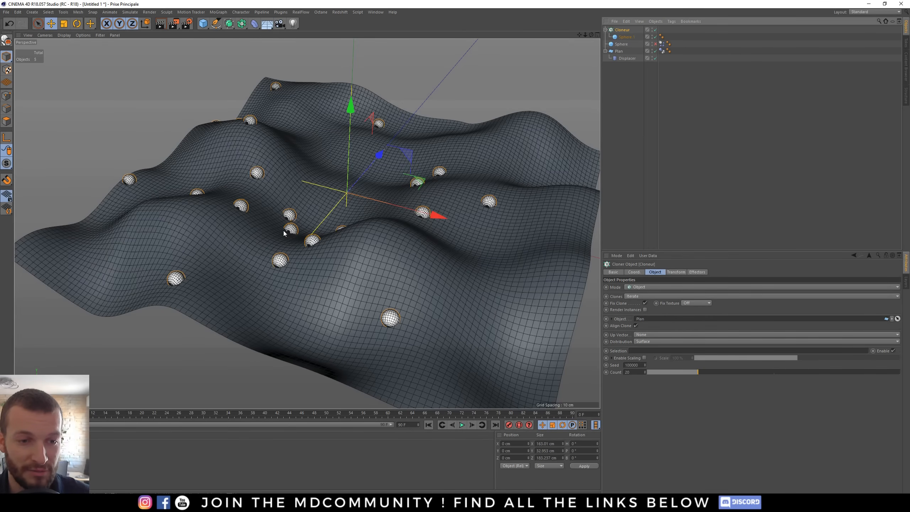
- Raise the Cloner's count to scatter many more spheres across the plane
left_click_drag(283, 230, 203, 199, "alt")
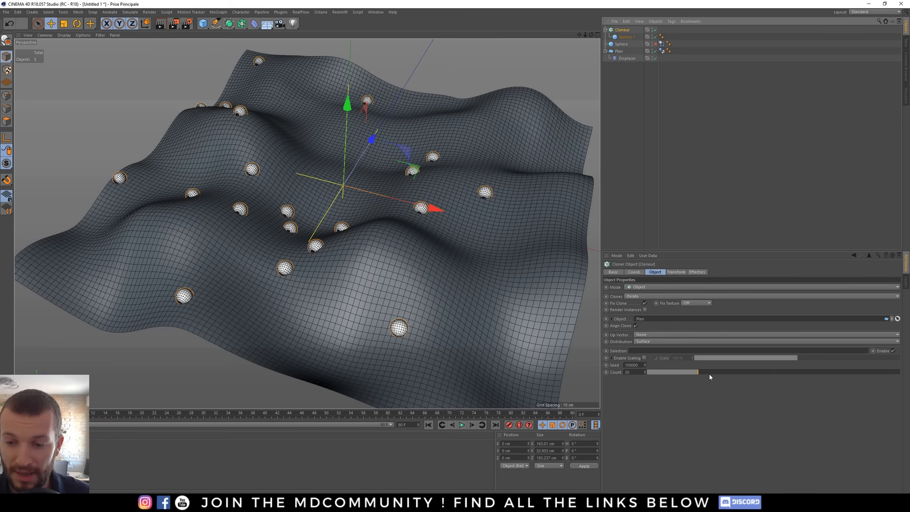
left_click_drag(697, 371, 894, 377)
type("5")
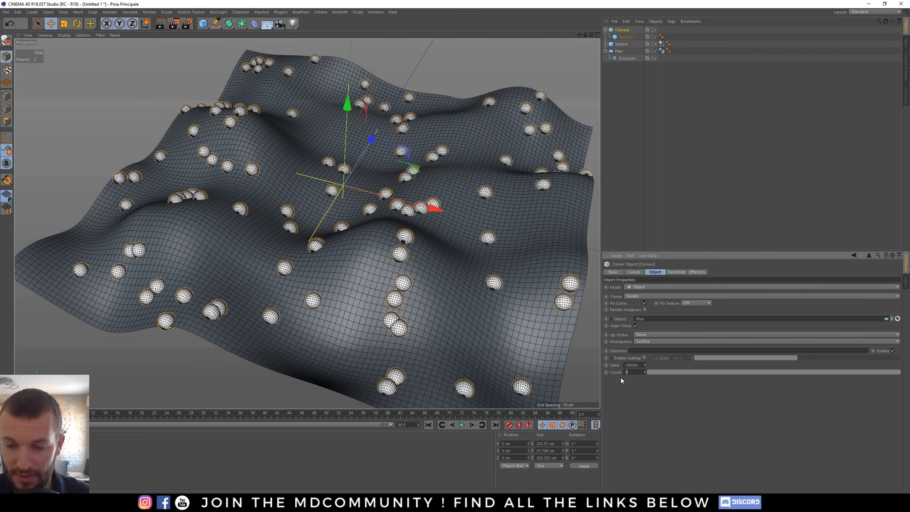
type("00")
- Set the Cloner's count to 500
key("Return")
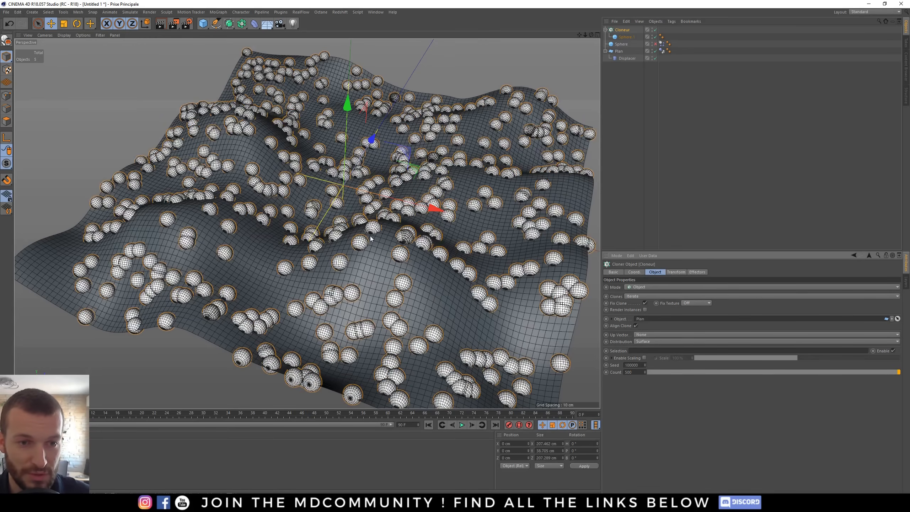
left_click_drag(370, 239, 412, 220, "alt")
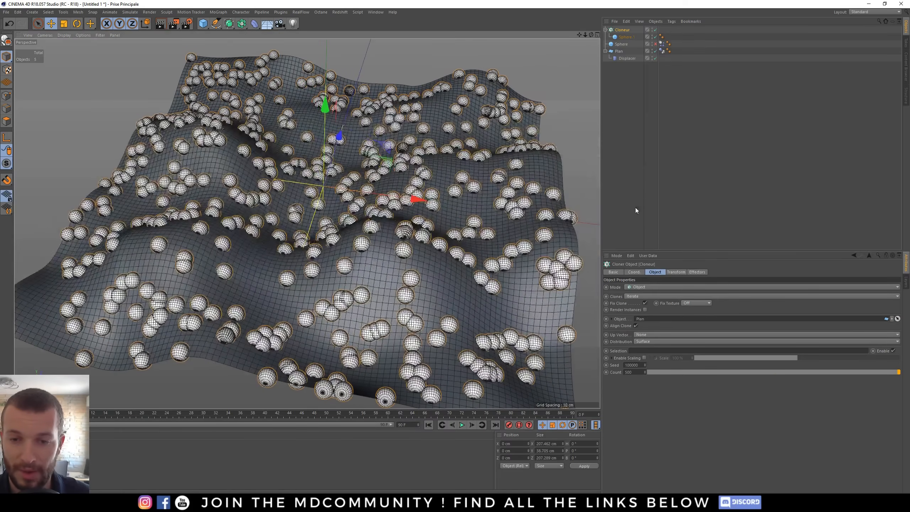
left_click_drag(383, 184, 510, 153, "alt")
right_click_drag(357, 286, 434, 273, "alt")
left_click_drag(307, 251, 630, 175, "alt")
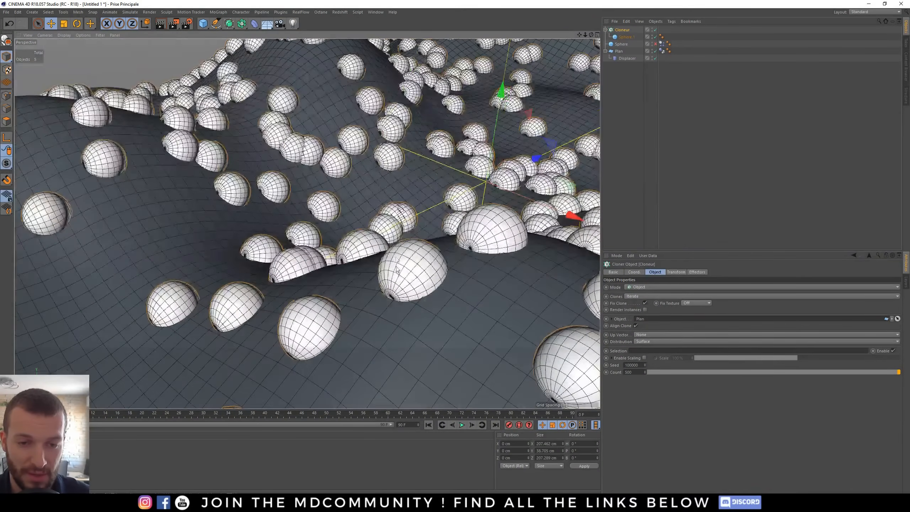
- Change the cloned sphere's type to Hexahedron and set its segments to 16
left_click(626, 37)
left_click(654, 301)
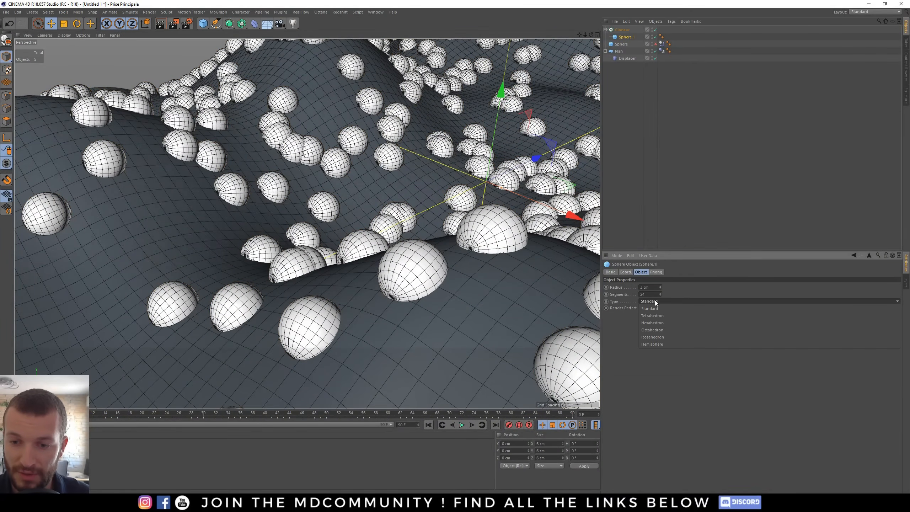
left_click(655, 323)
left_click_drag(409, 266, 344, 287, "alt")
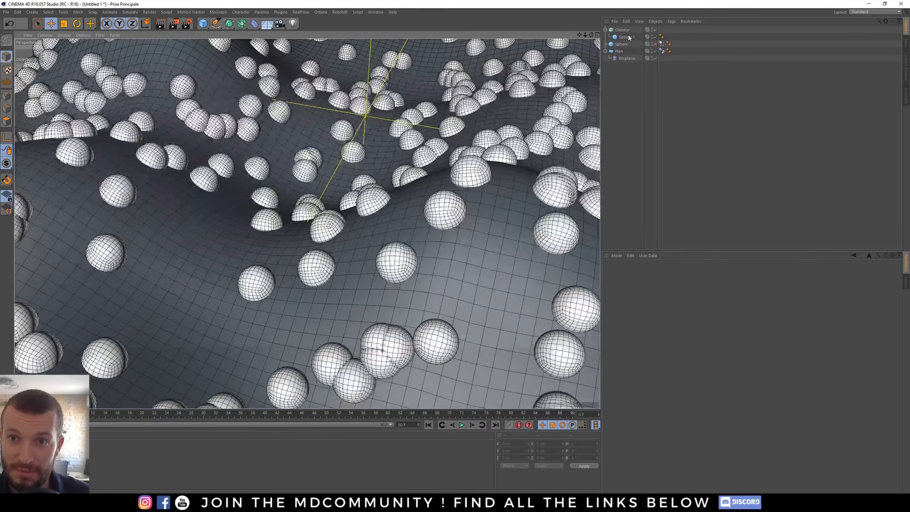
double_click(644, 294)
type("16")
key("Return")
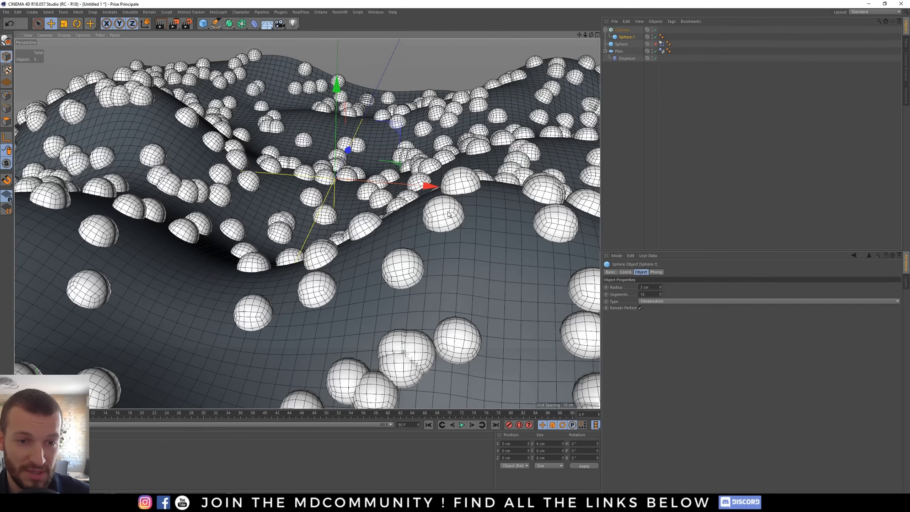
- Hide the Cloner and its cloned sphere in the viewport
right_click_drag(371, 199, 337, 196, "alt")
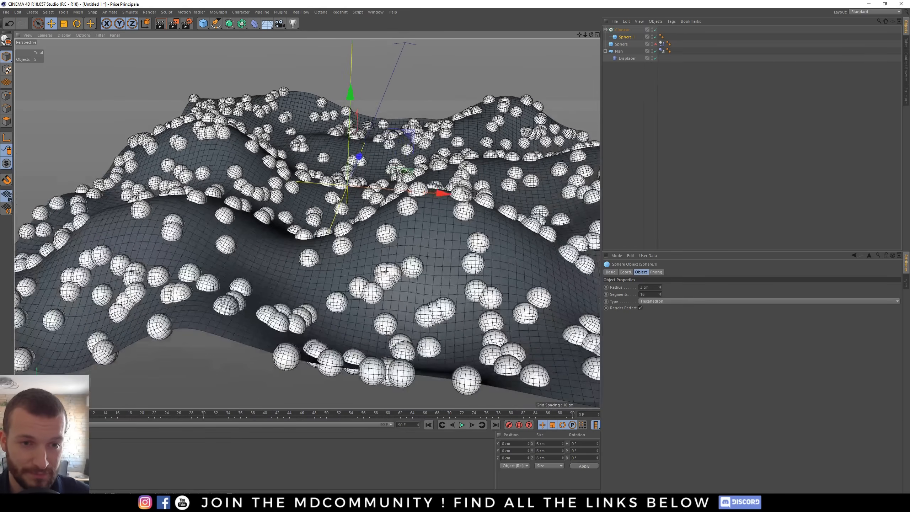
left_click(655, 29)
middle_click_drag(380, 181, 372, 254, "alt")
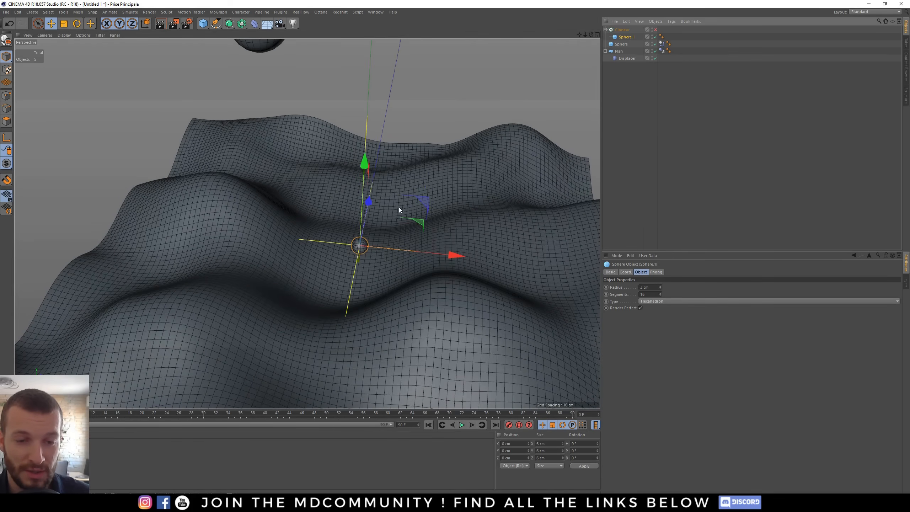
middle_click_drag(399, 209, 368, 272, "alt")
left_click(654, 37)
left_click(608, 150)
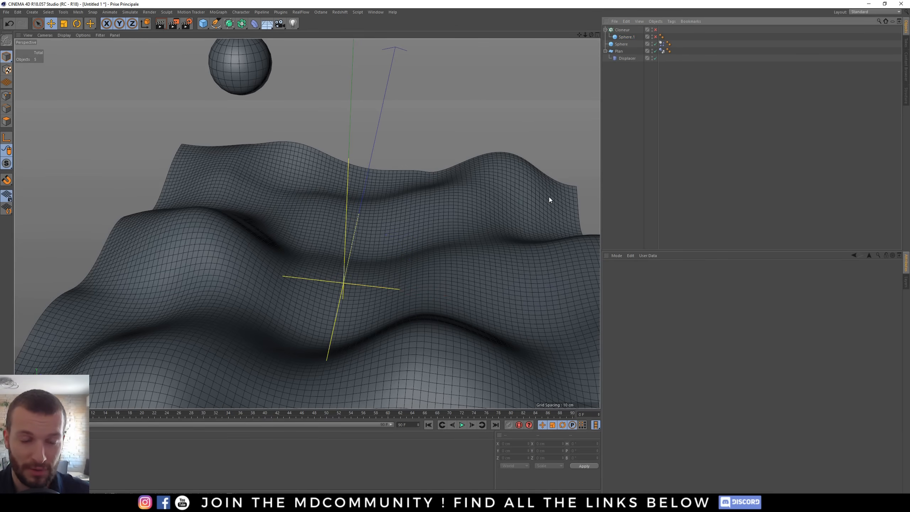
- Play the dynamics animation, stop it, and return to the first frame
left_click(461, 424)
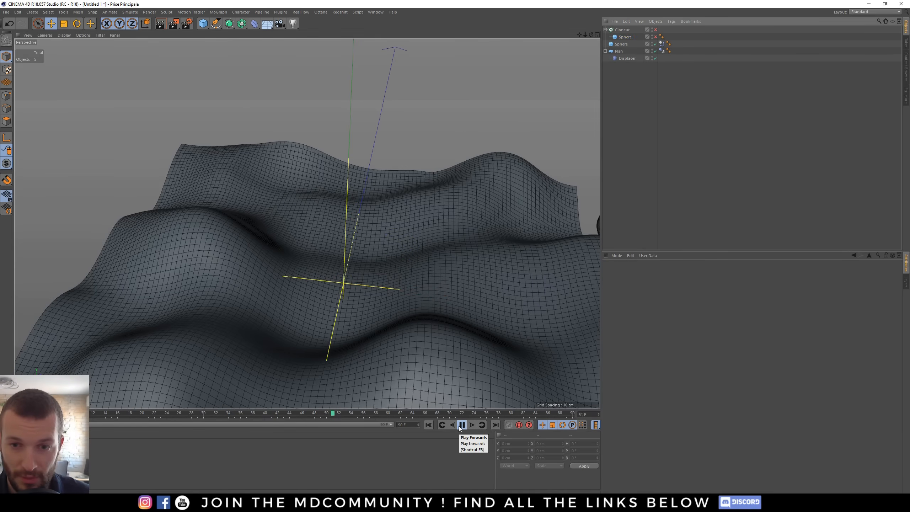
left_click(460, 425)
mouse_move(422, 247)
left_mouse_down("alt")
mouse_move(388, 254)
mouse_move(336, 284)
mouse_move(187, 272)
left_mouse_up("alt")
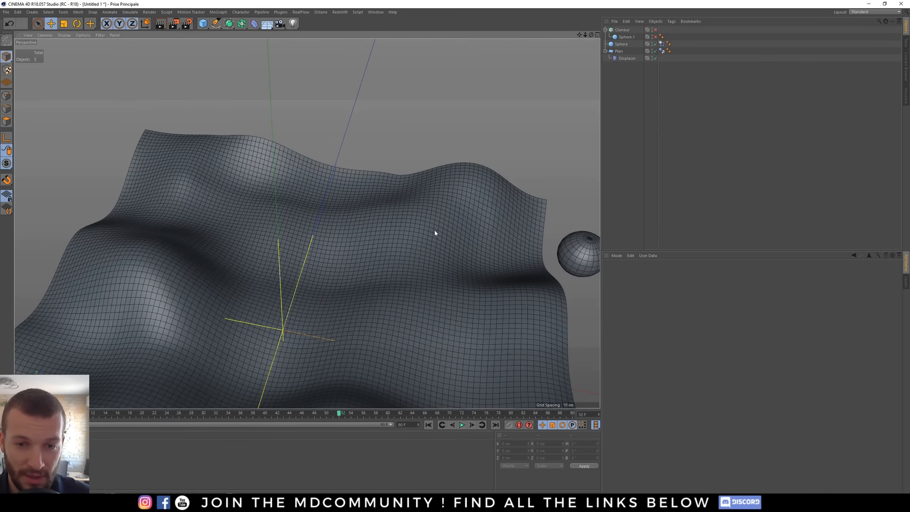
left_click(428, 425)
mouse_move(340, 358)
left_mouse_down("alt")
mouse_move(295, 316)
mouse_move(336, 310)
mouse_move(324, 323)
mouse_move(344, 224)
left_mouse_up("alt")
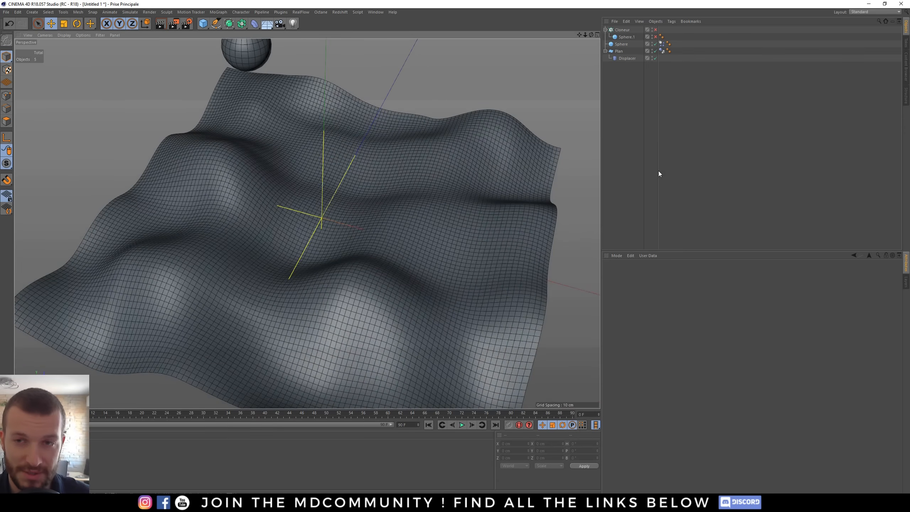
- Duplicate the plane with its Displacer and connect the copy into a single polygon object
left_click_drag(619, 51, 625, 28)
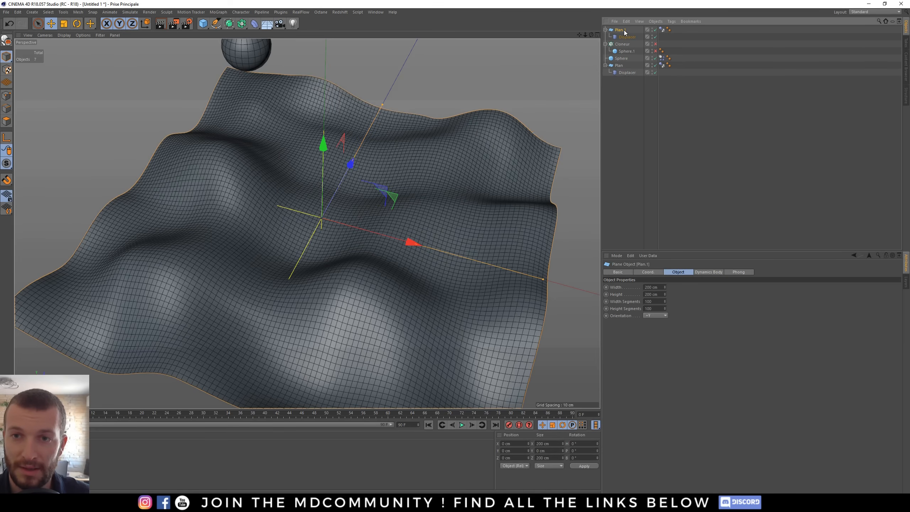
left_click(631, 37, "ctrl")
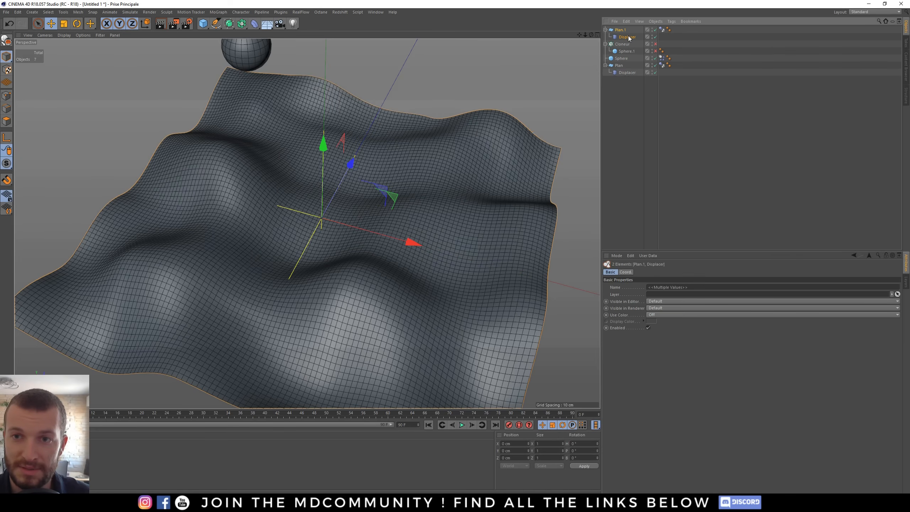
right_click(628, 36)
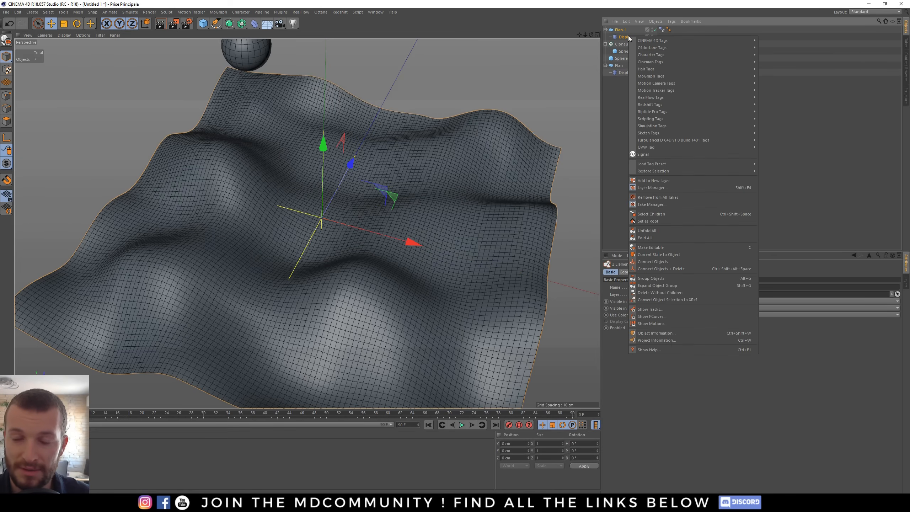
left_click(667, 268)
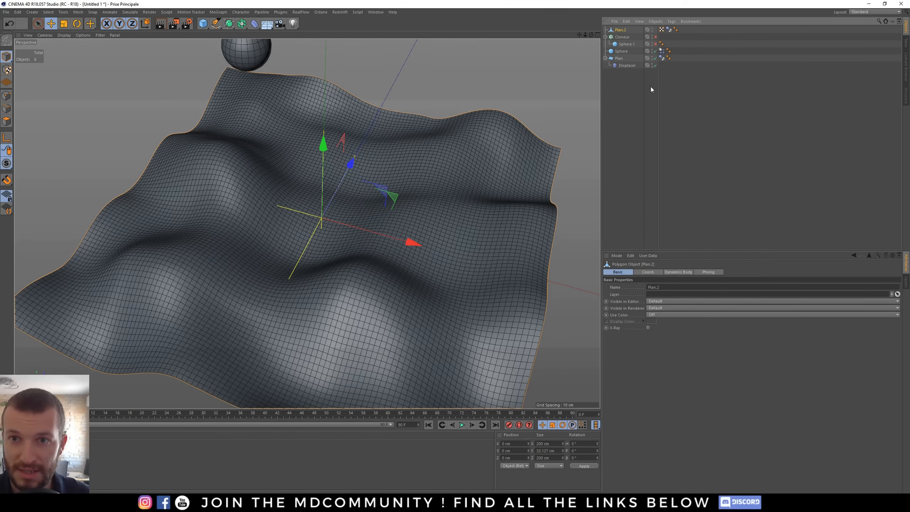
- Rename the connected polygon object as for cloneur
double_click(621, 29)
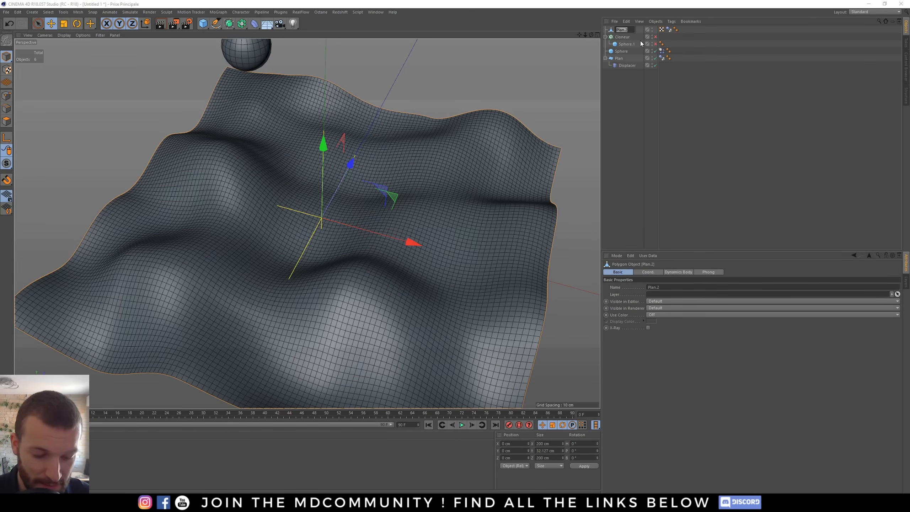
type("for cloneur")
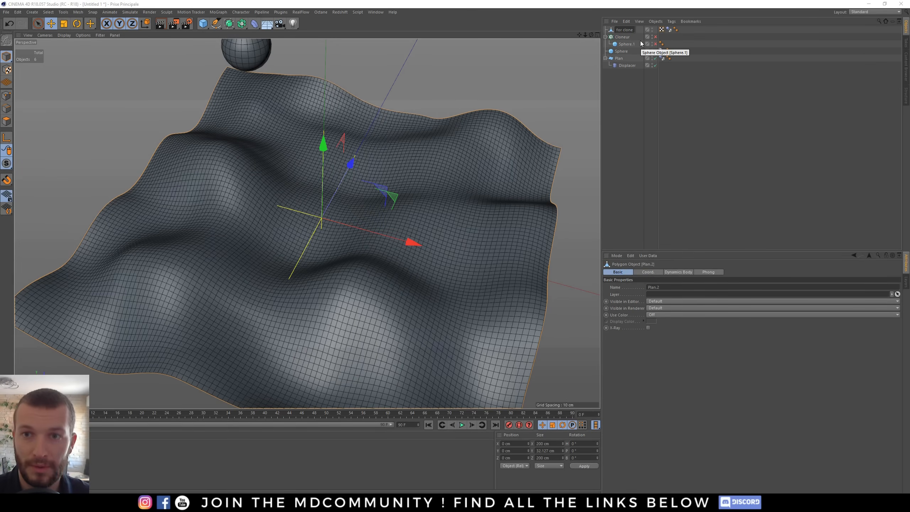
key("Return")
- Assign for cloneur as the Cloner's object and make the Cloner and sphere visible again
left_click(626, 38)
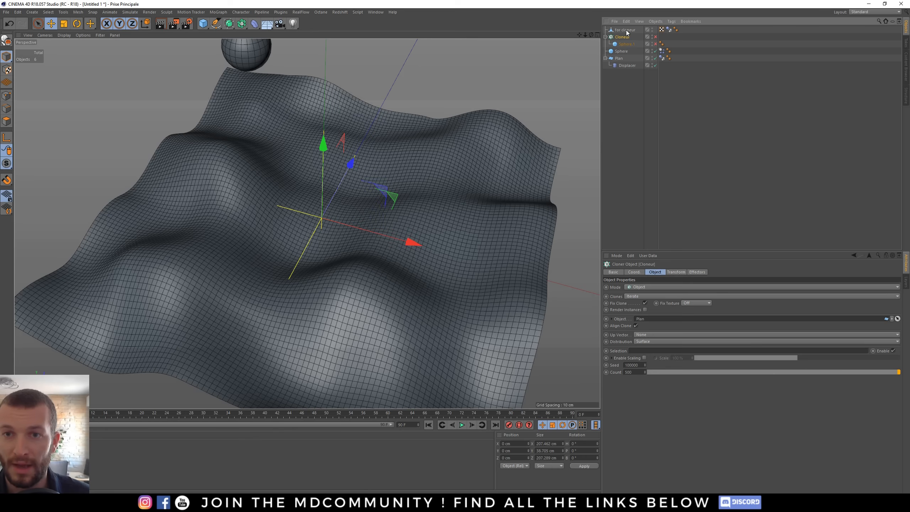
left_click_drag(626, 32, 651, 324)
left_click_drag(563, 132, 577, 104, "alt")
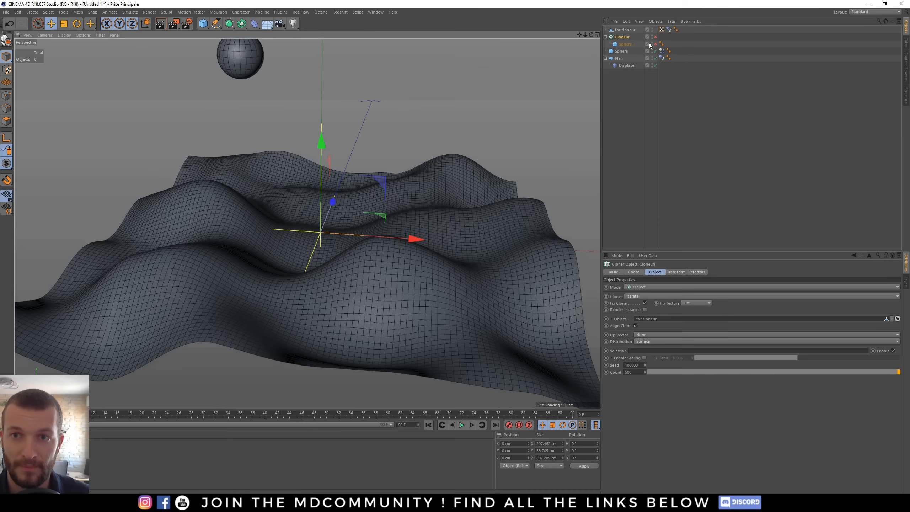
left_click_drag(655, 36, 655, 44)
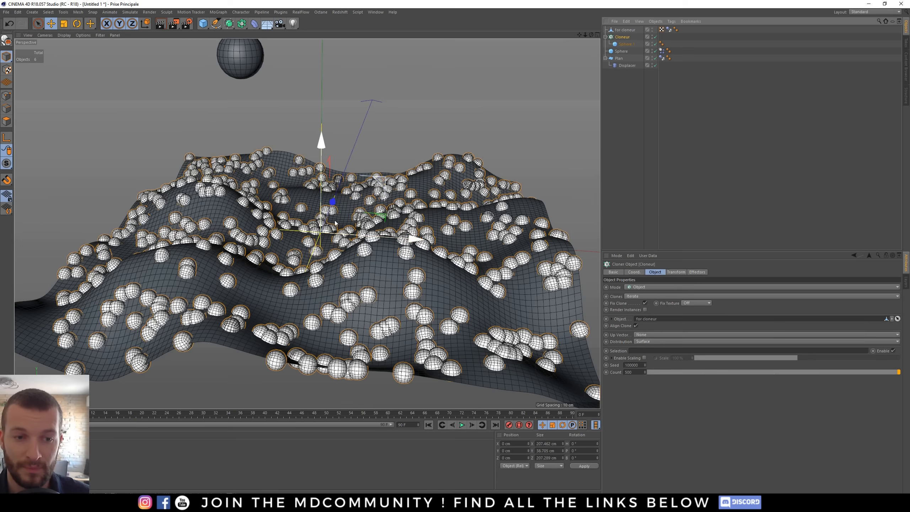
- Move the for cloneur object up about 8 cm above the original plane
left_click(618, 32)
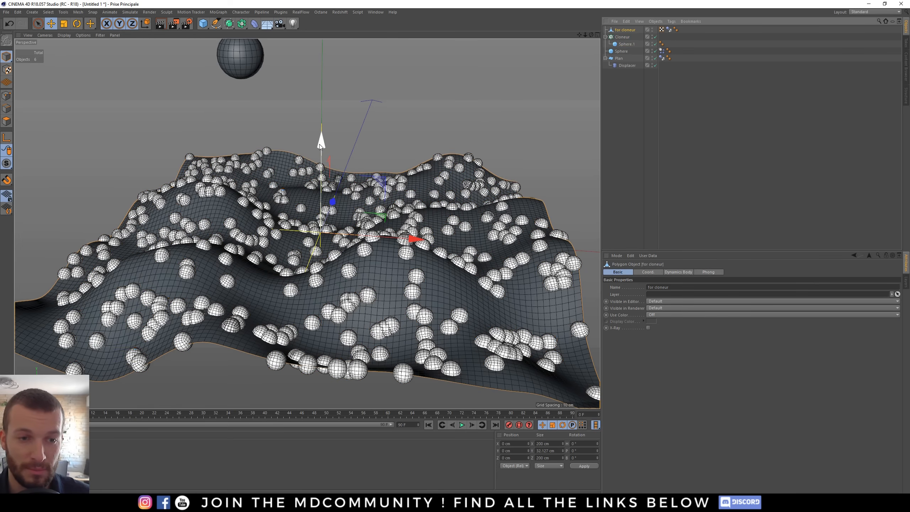
left_click_drag(319, 143, 331, 128)
left_click_drag(348, 279, 372, 233, "alt")
left_click_drag(340, 301, 328, 320, "alt")
left_click_drag(323, 166, 324, 161)
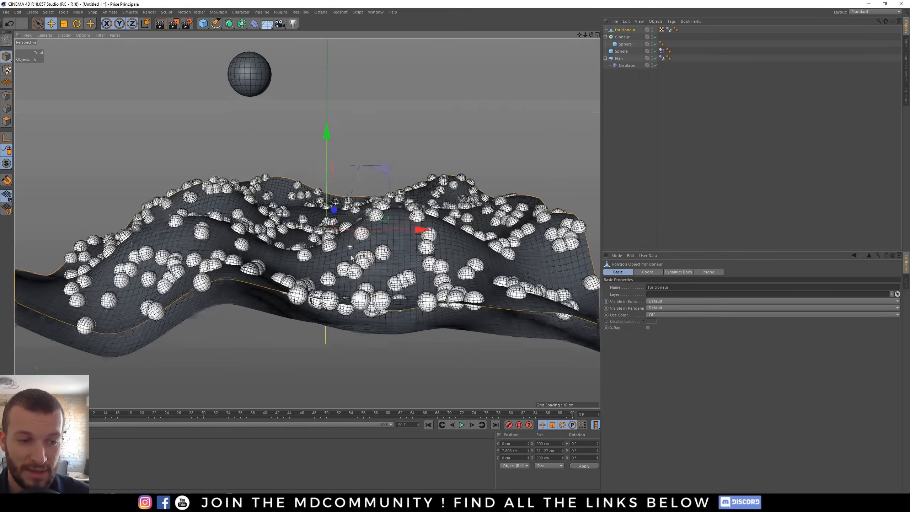
left_click_drag(373, 248, 388, 265, "alt")
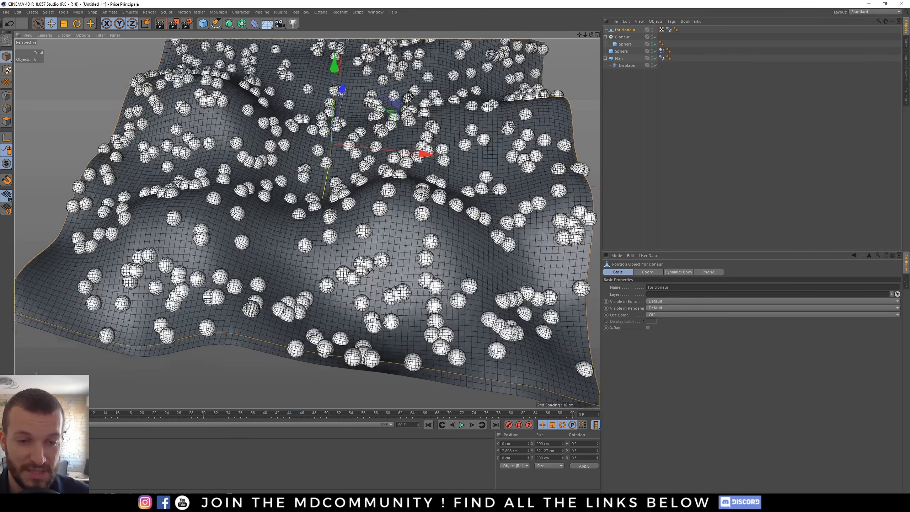
right_click_drag(388, 265, 303, 276, "alt")
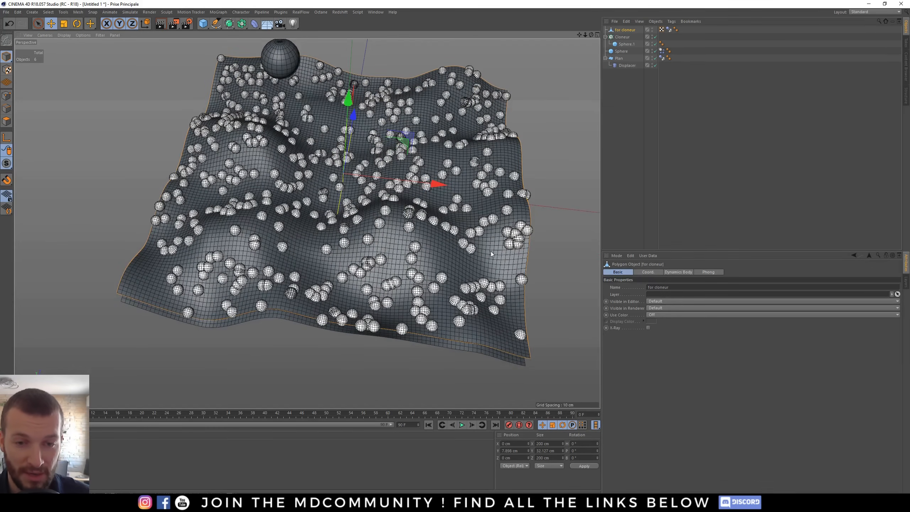
- In polygon mode, paint-select the front band of for cloneur's polygons with Live Selection at radius 164
left_click(6, 122)
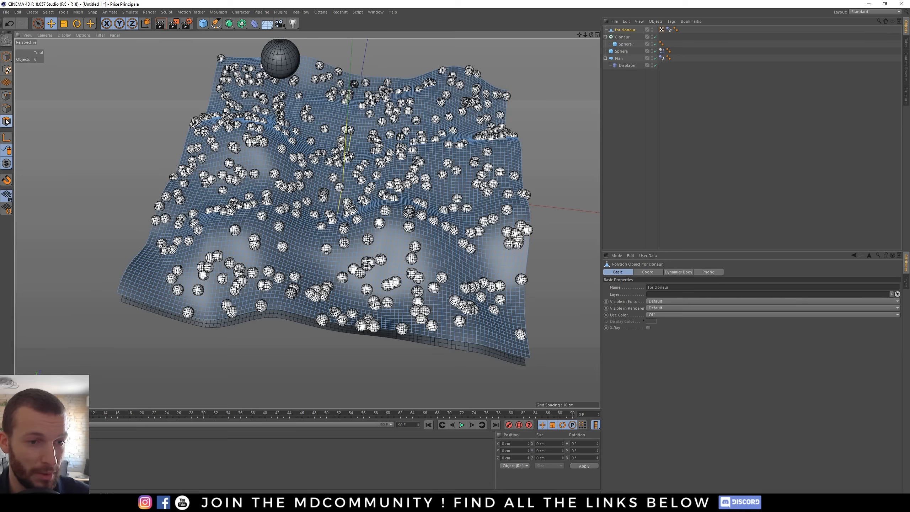
left_click(38, 24)
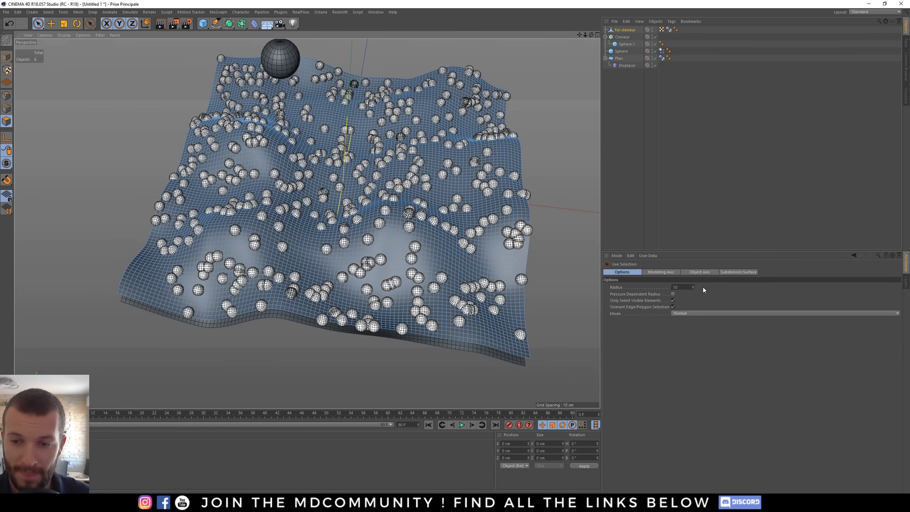
left_click_drag(692, 287, 693, 285)
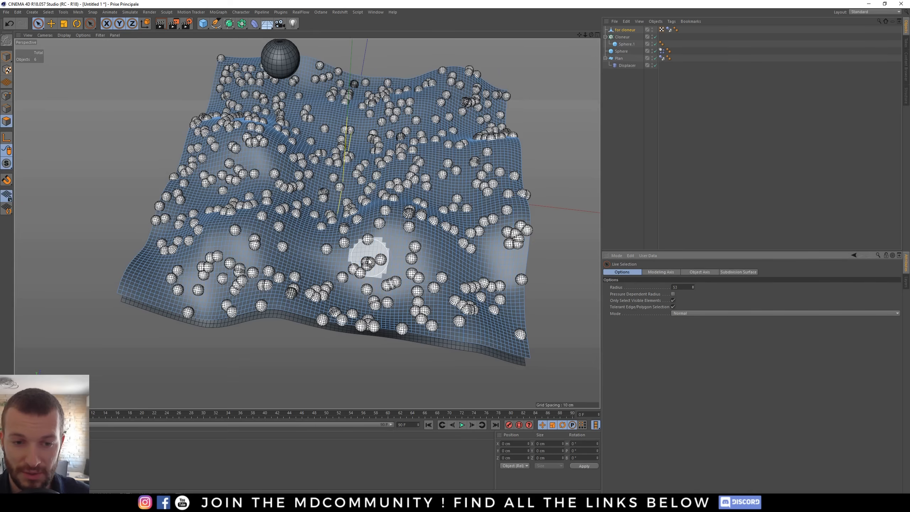
mouse_move(348, 274)
middle_mouse_down()
mouse_move(389, 292)
mouse_move(373, 288)
middle_mouse_up()
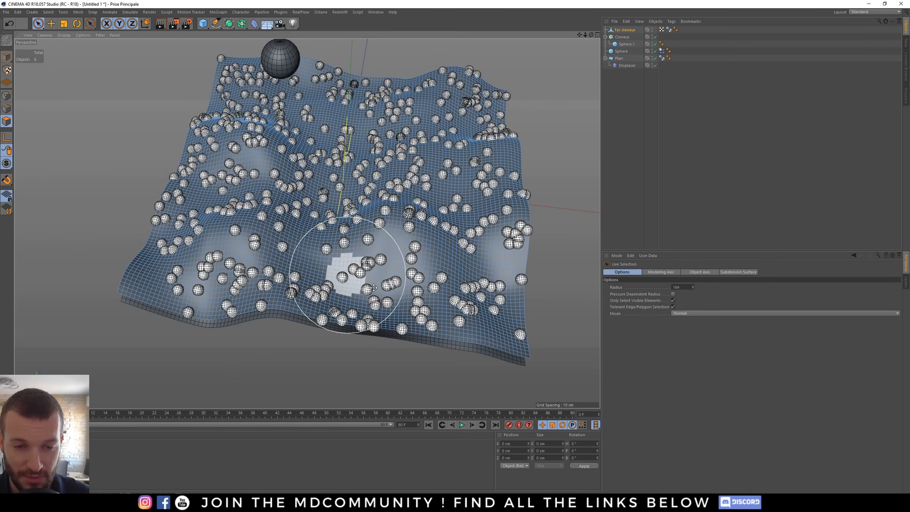
mouse_move(373, 287)
left_mouse_down()
mouse_move(185, 287)
mouse_move(239, 276)
mouse_move(457, 286)
mouse_move(429, 312)
mouse_move(526, 301)
mouse_move(525, 239)
mouse_move(412, 229)
mouse_move(324, 308)
left_mouse_up()
middle_click_drag(297, 171, 279, 275, "alt")
left_click_drag(168, 141, 371, 121, "shift")
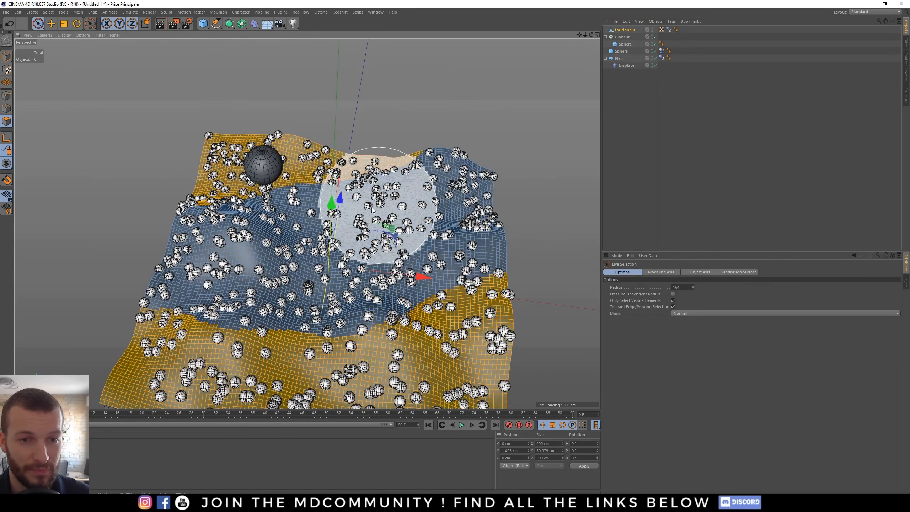
key("ctrl+z")
middle_click_drag(372, 286, 375, 184, "alt")
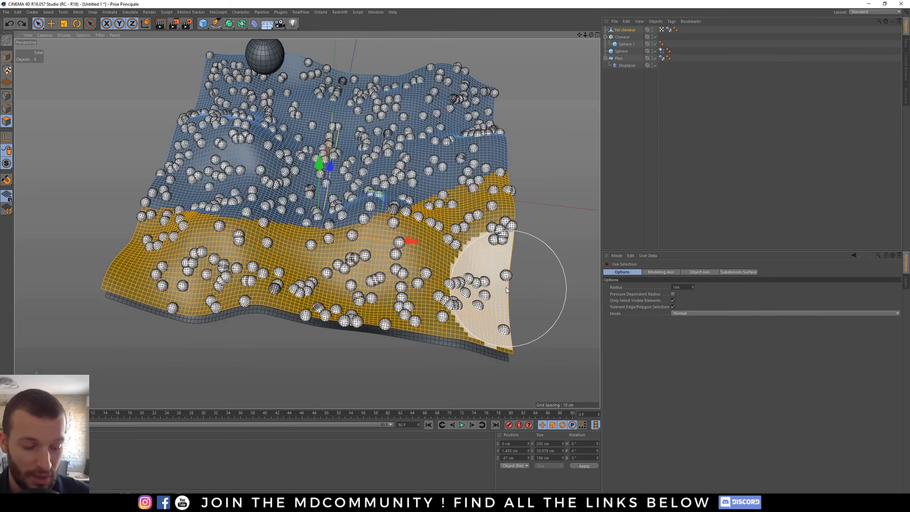
left_click(394, 116, "shift")
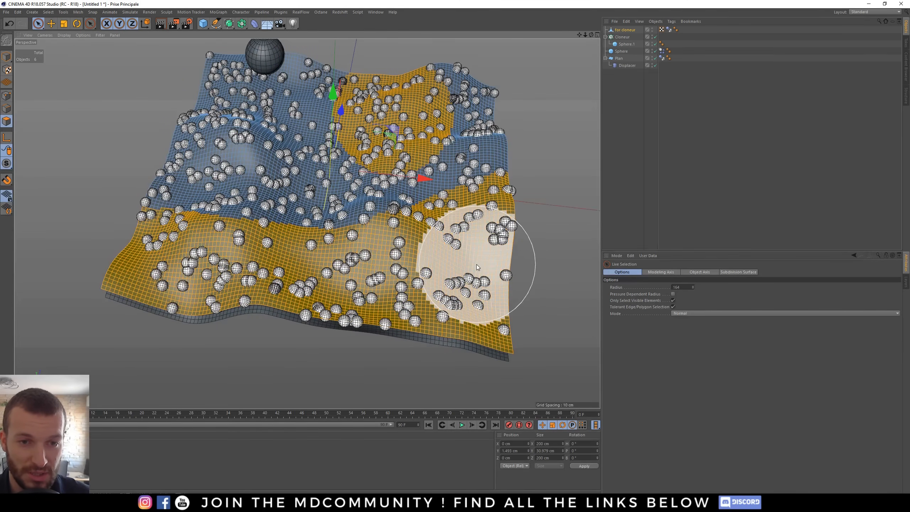
key("ctrl+z")
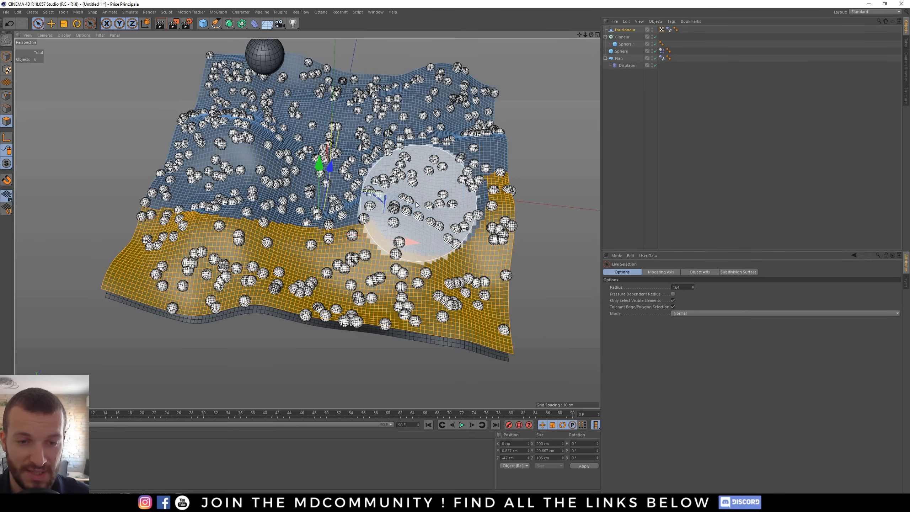
key("ctrl+z")
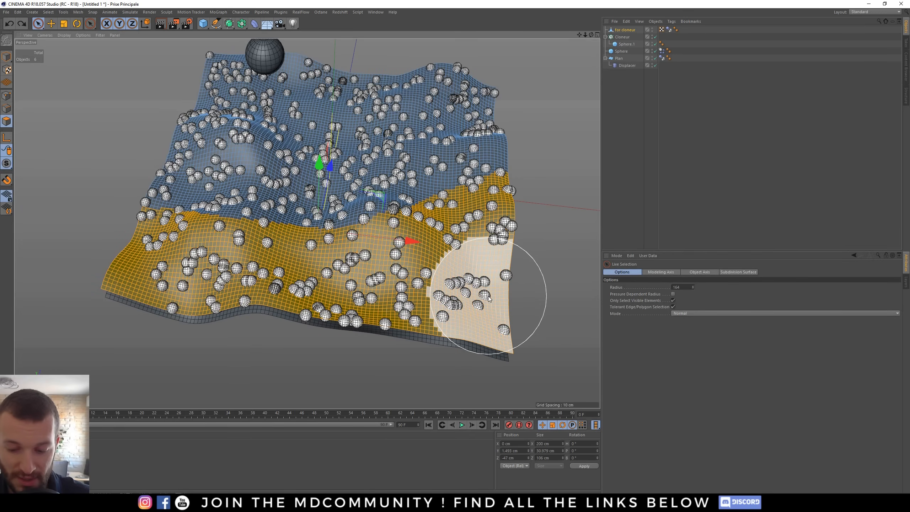
- Delete the selected polygons from the for cloneur object
key("Delete")
key("e")
left_click_drag(376, 198, 303, 173, "alt")
left_click(7, 95)
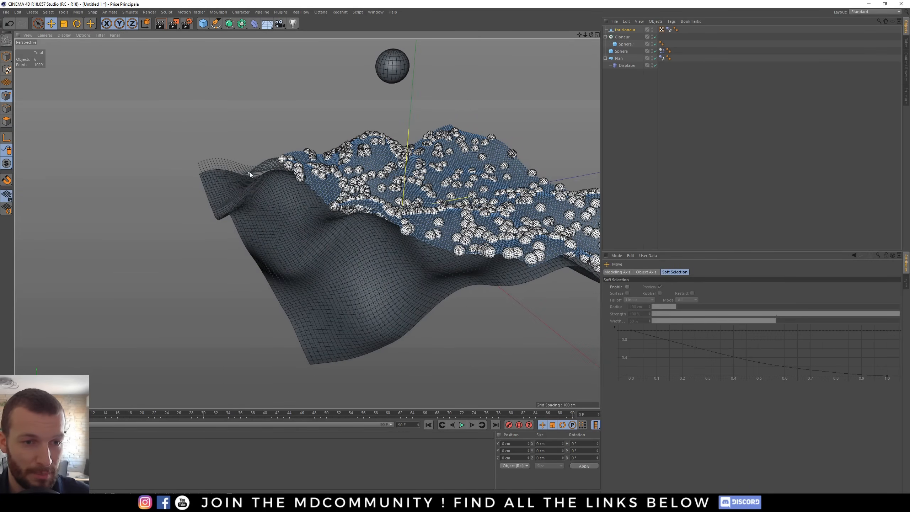
- Optimize the for cloneur mesh
mouse_move(273, 174)
left_mouse_down("alt")
mouse_move(235, 166)
mouse_move(256, 175)
left_mouse_up("alt")
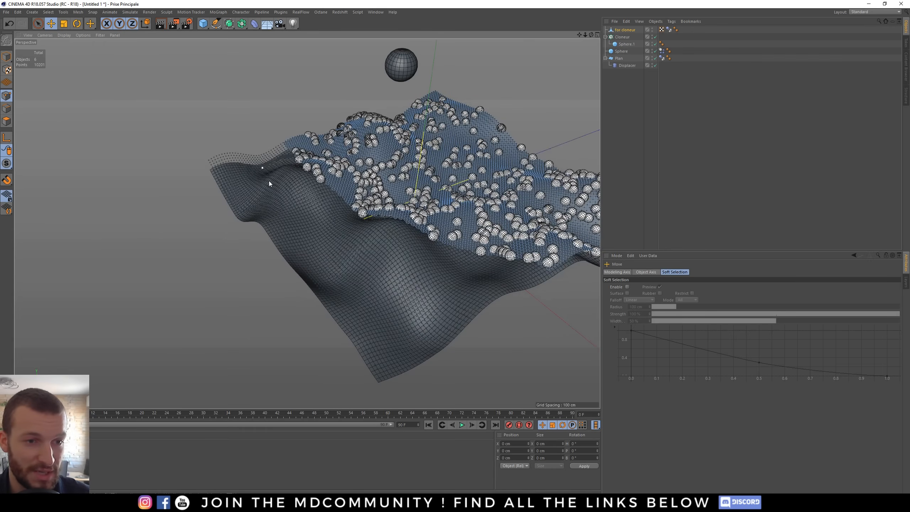
right_click(182, 224)
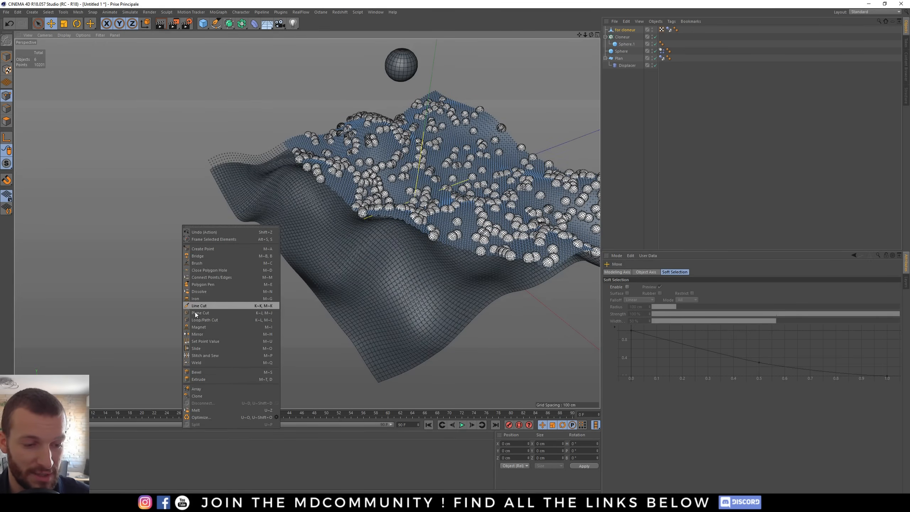
left_click(208, 417)
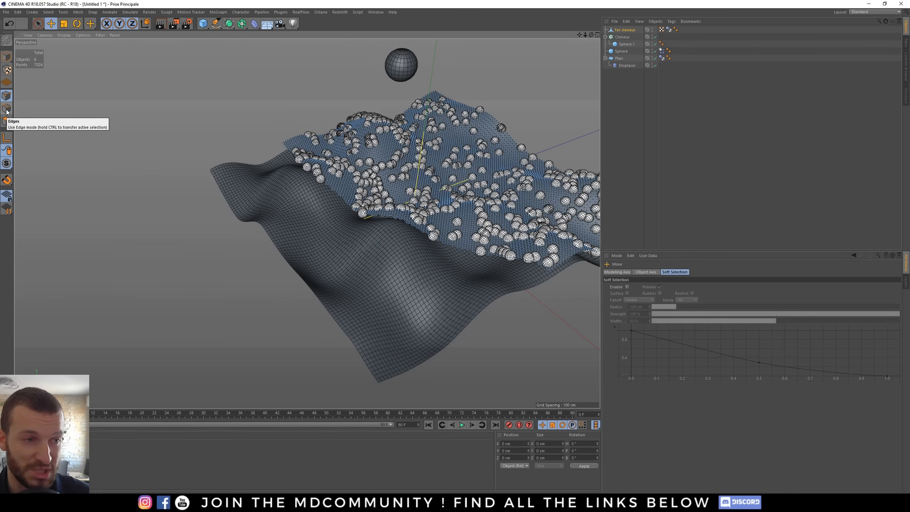
- Hide the for cloneur object in both the editor and the renderer
left_click_drag(229, 172, 404, 271, "alt")
scroll(405, 278, "up", 3)
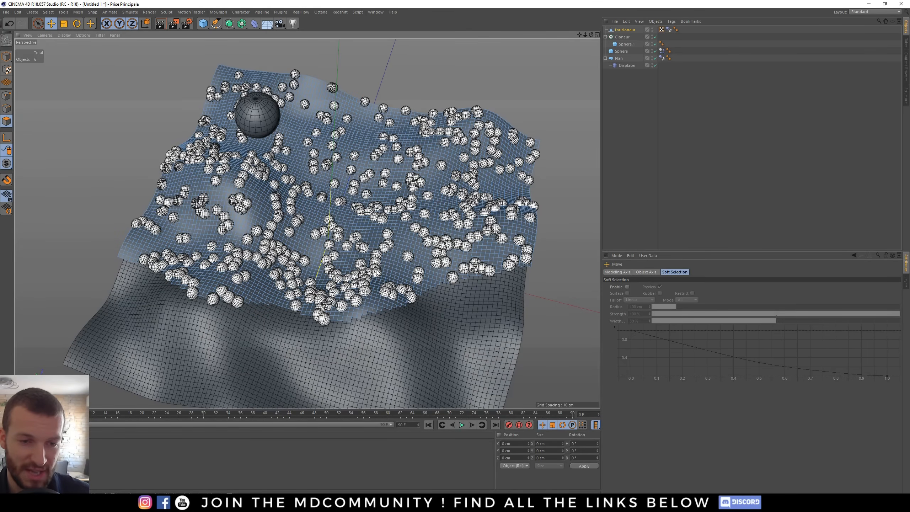
left_click(619, 37)
left_click_drag(334, 245, 332, 228, "alt")
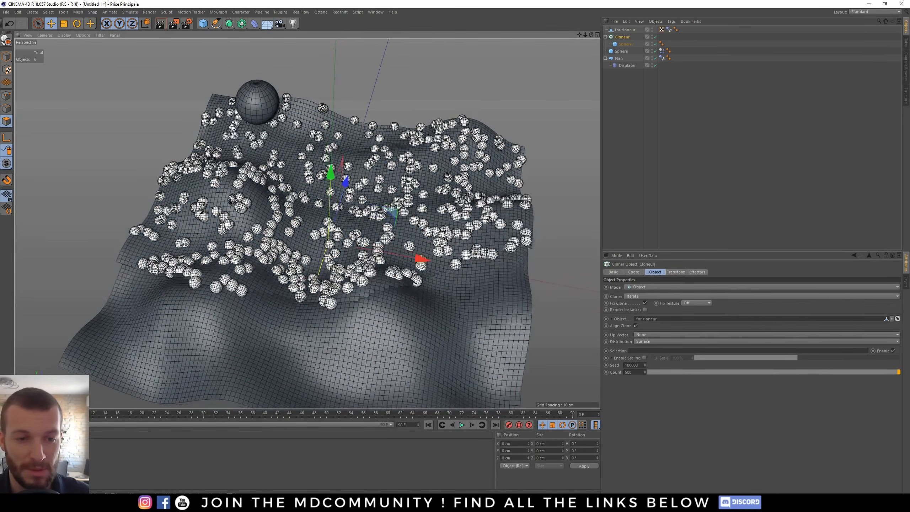
scroll(333, 228, "up", 3)
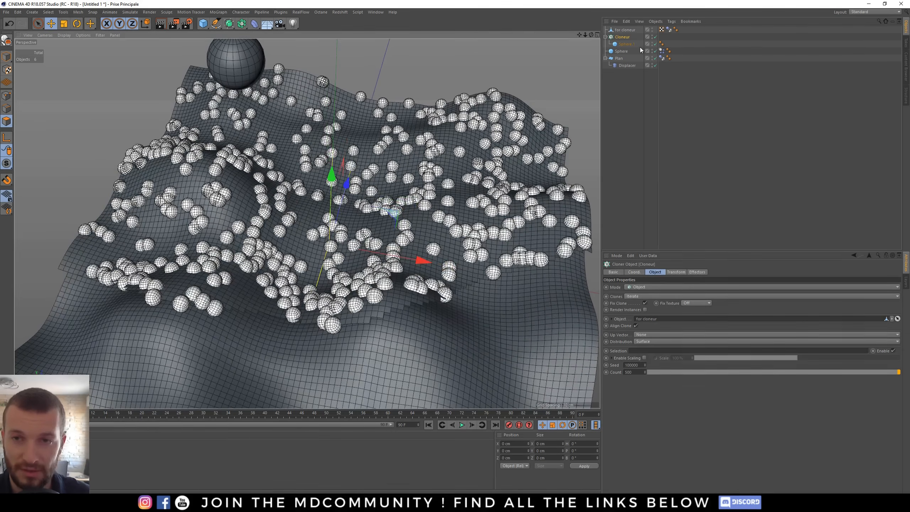
left_click(627, 31)
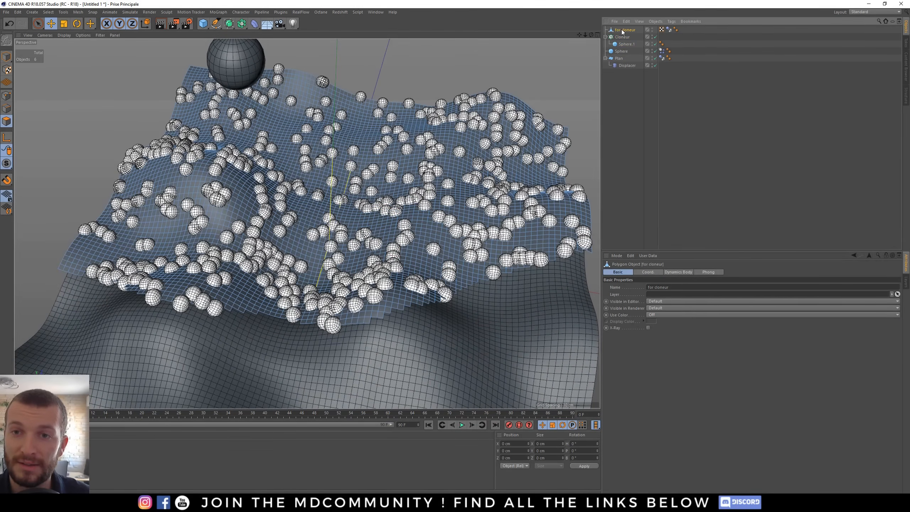
left_click_drag(352, 265, 326, 250, "alt")
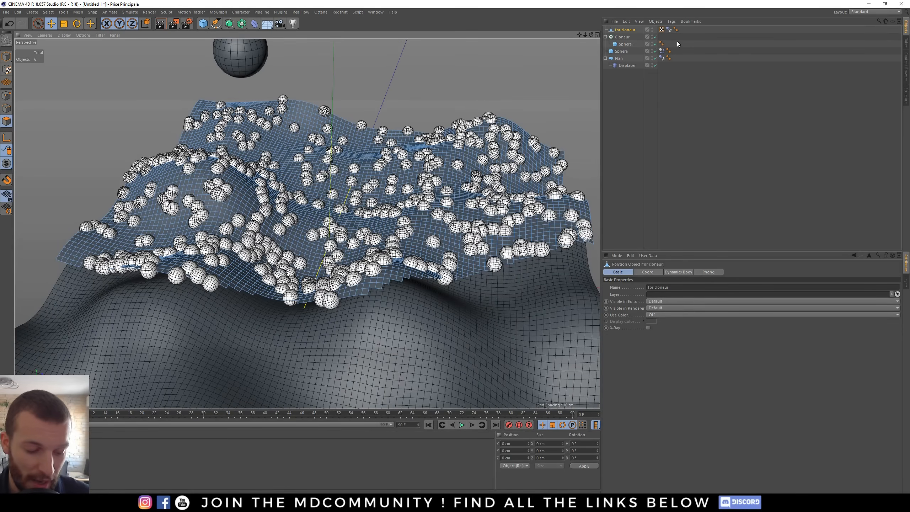
left_click(652, 31, "alt")
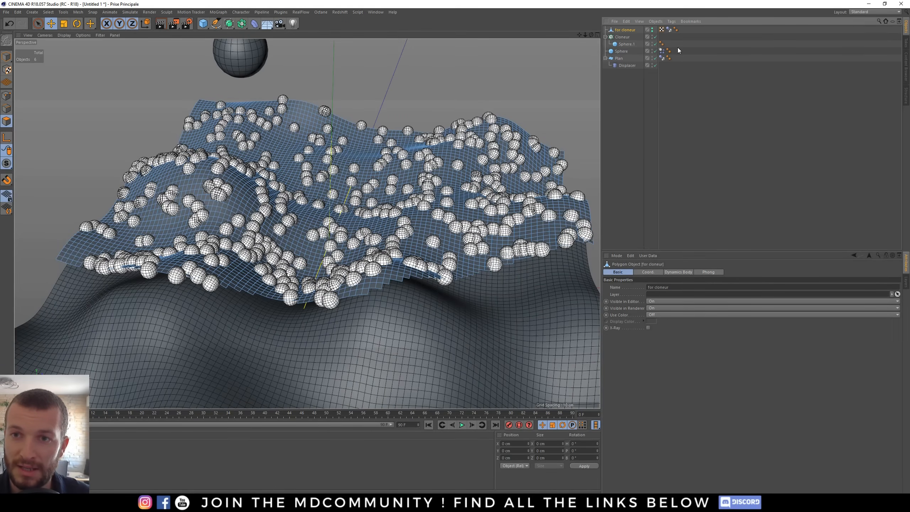
left_click(651, 31, "alt")
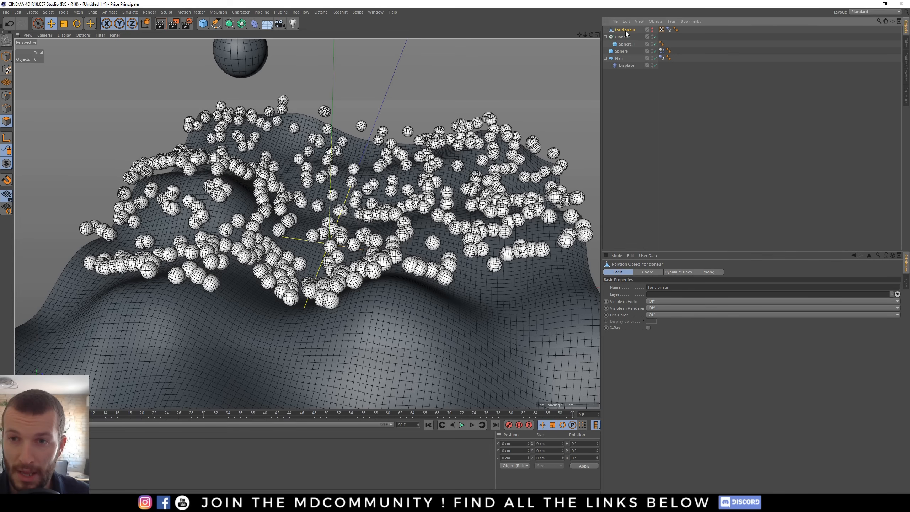
- Play the dynamics simulation and rewind it to check how the cloned spheres fall on the terrain
left_click(663, 34)
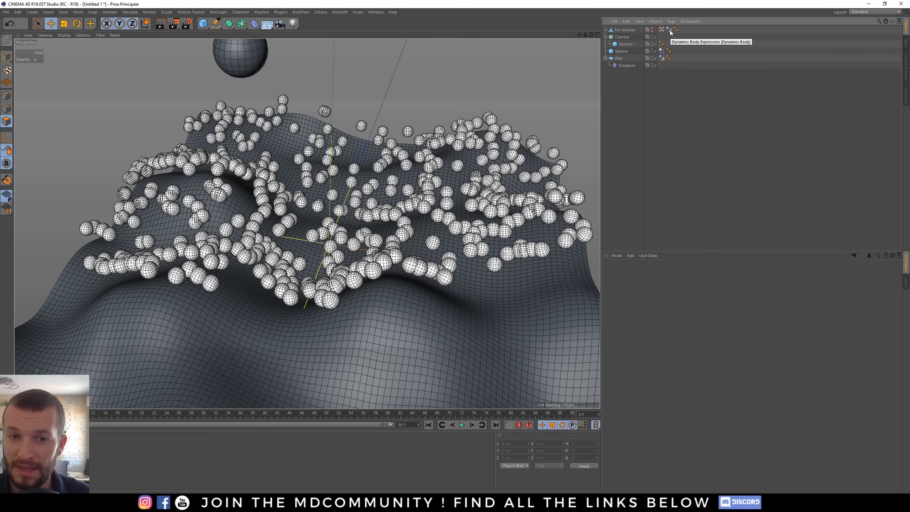
left_click(668, 31)
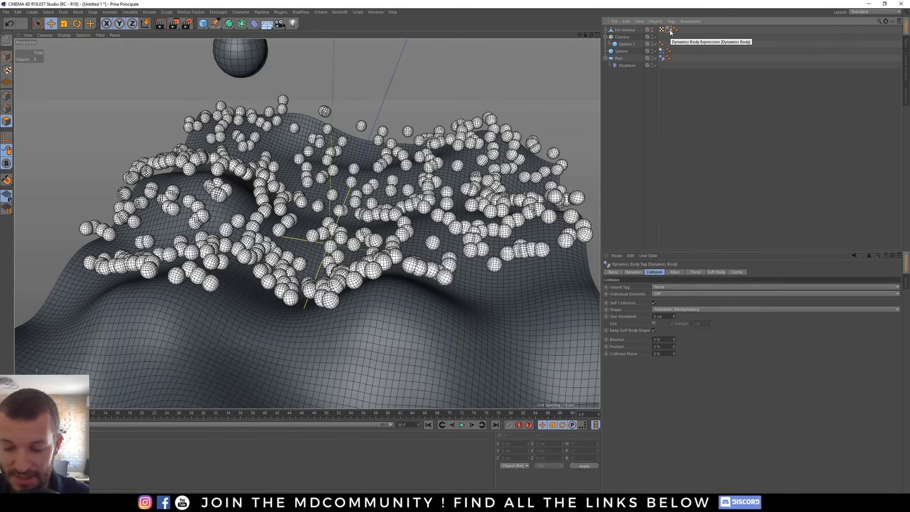
left_click_drag(261, 59, 258, 89, "alt")
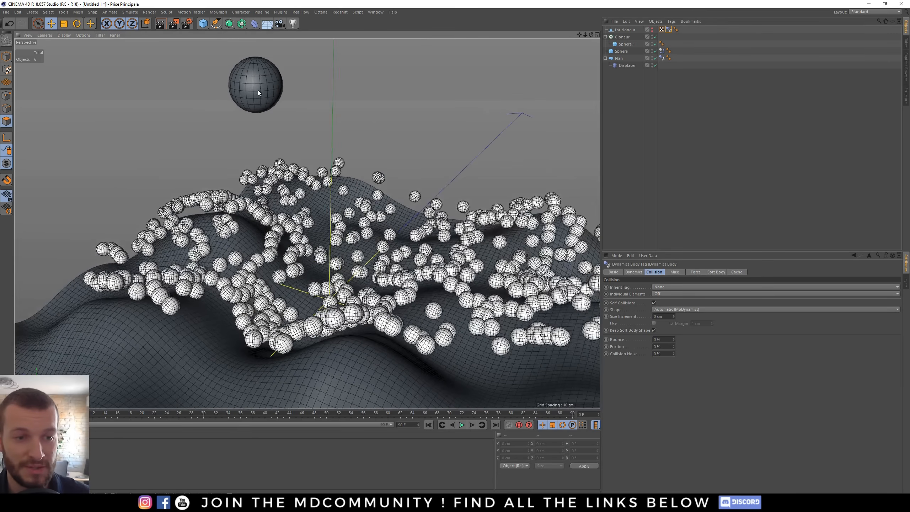
left_click(462, 425)
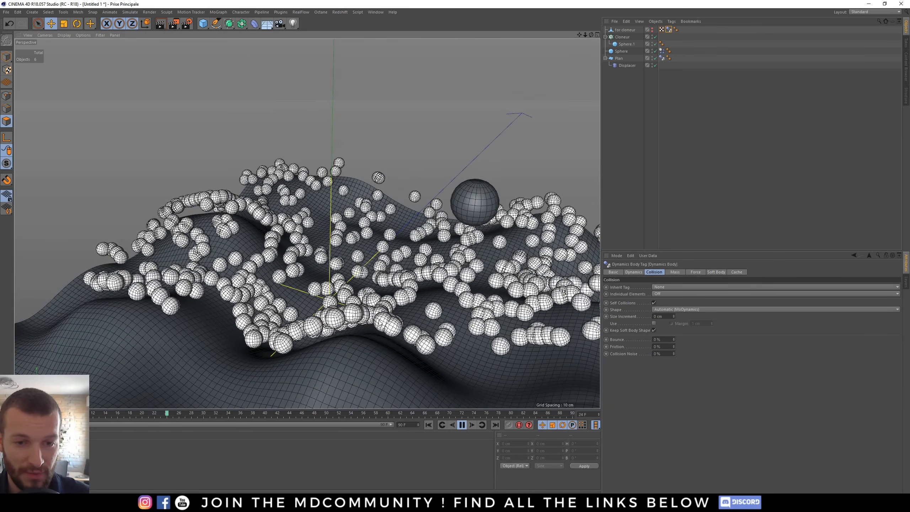
left_click_drag(380, 324, 393, 327, "alt")
left_click(429, 425)
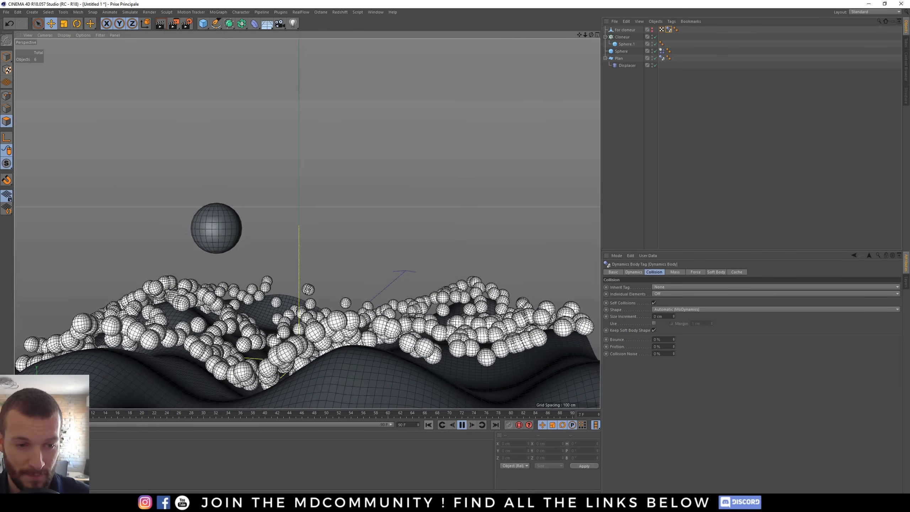
- Delete the Dynamics Body tag from the for cloneur object
left_click_drag(443, 310, 474, 337, "alt")
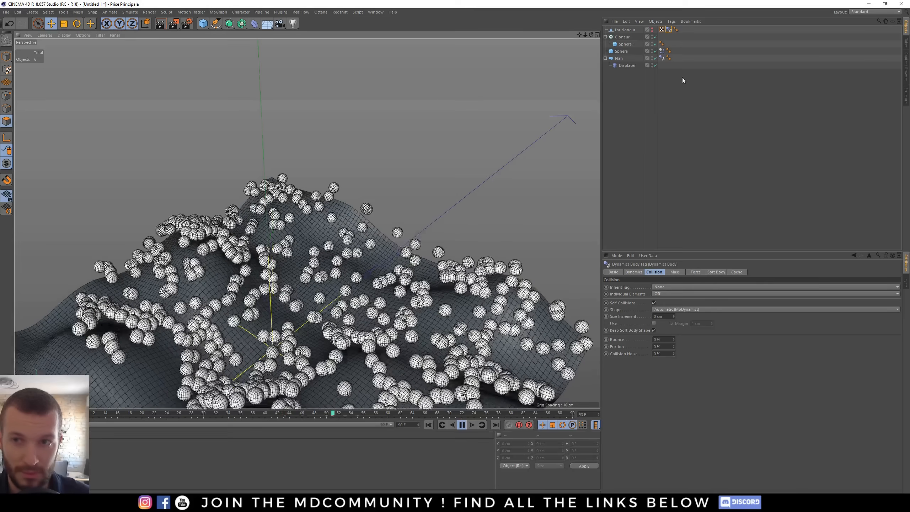
left_click(669, 30)
key("Delete")
left_click_drag(380, 385, 397, 360, "alt")
middle_click_drag(398, 360, 412, 334, "alt")
left_click_drag(412, 334, 428, 355, "alt")
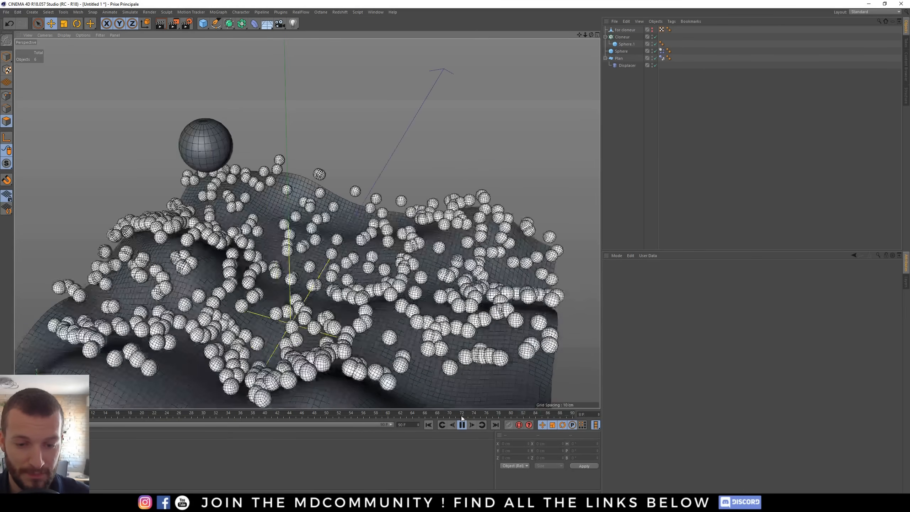
- Replay the simulation without the duplicate's tag and rewind to the first frame
left_click(462, 426)
left_click(428, 425)
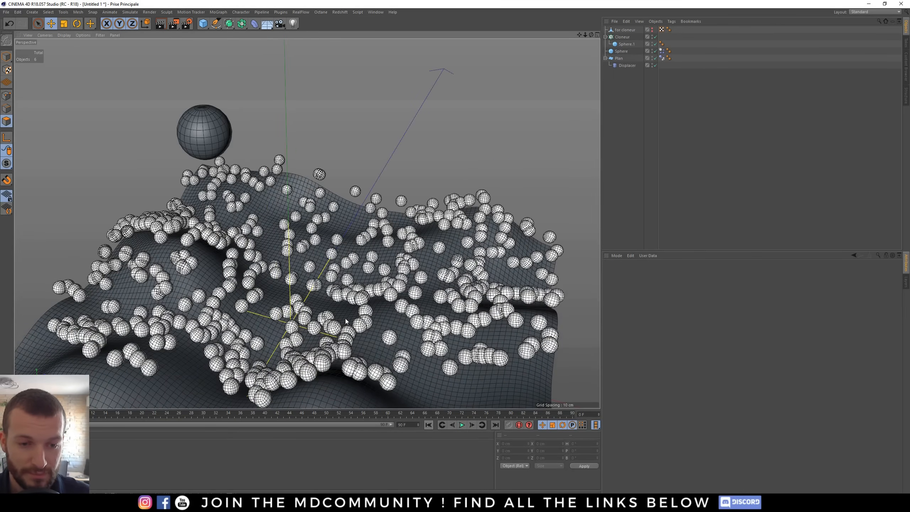
left_click_drag(401, 292, 393, 300, "alt")
middle_click_drag(393, 300, 399, 282, "alt")
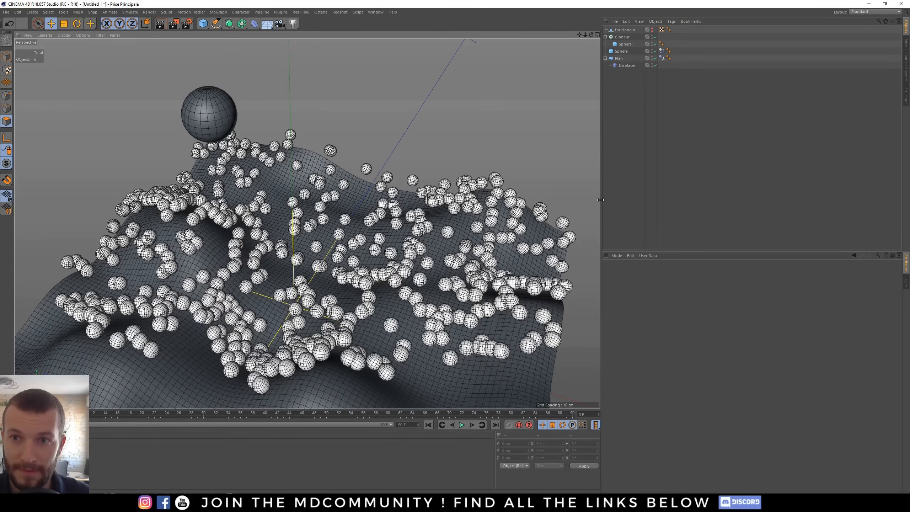
- Set the Cloner's Count to 800
left_click(622, 37)
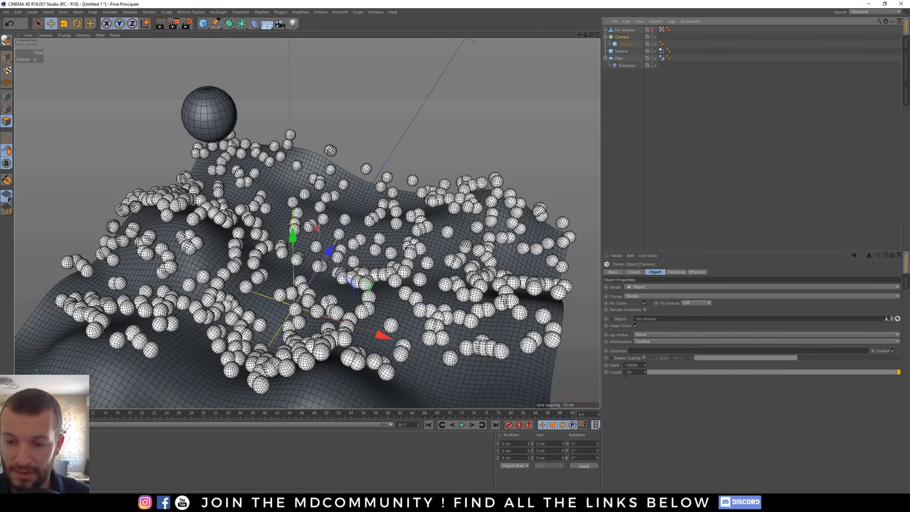
double_click(628, 372)
type("800")
key("Return")
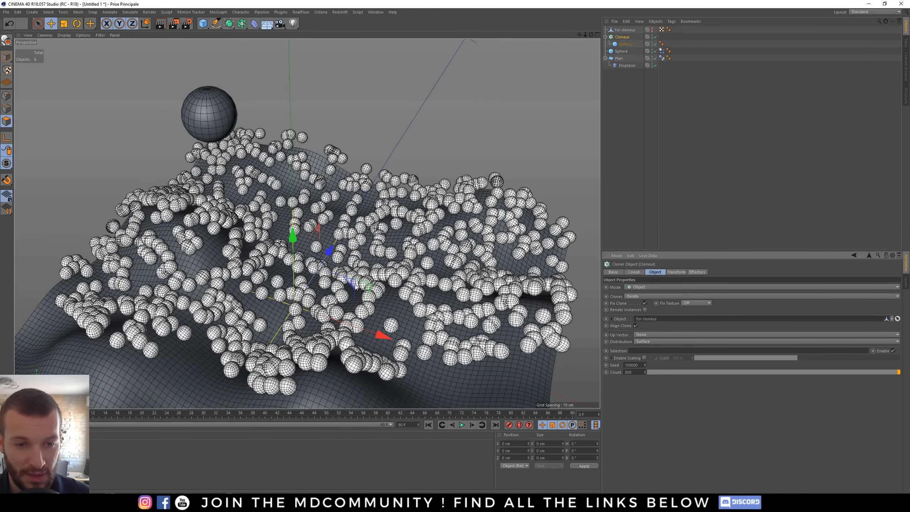
- Rearrange the Dynamics Body tags between the Cloner and the falling sphere in the object list
left_click_drag(355, 285, 346, 271, "alt")
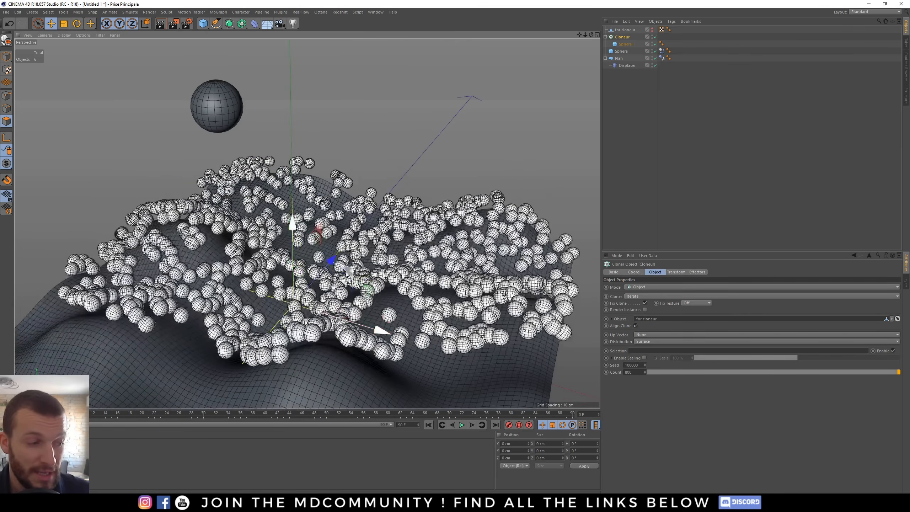
scroll(347, 304, "up", 8)
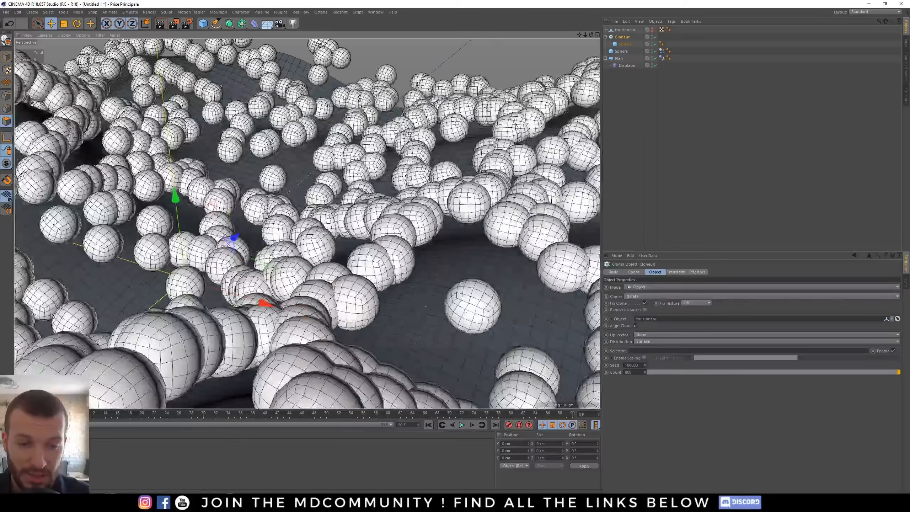
scroll(343, 300, "down", 8)
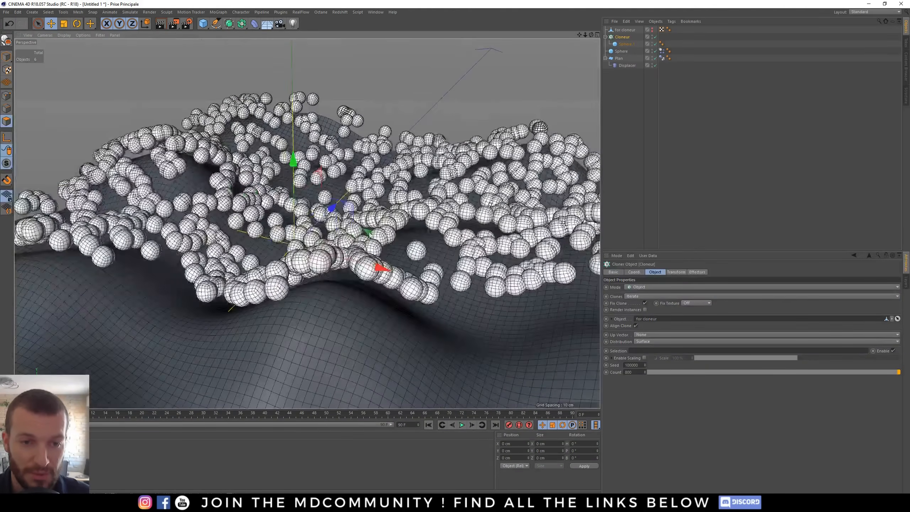
middle_click_drag(342, 299, 339, 332, "alt")
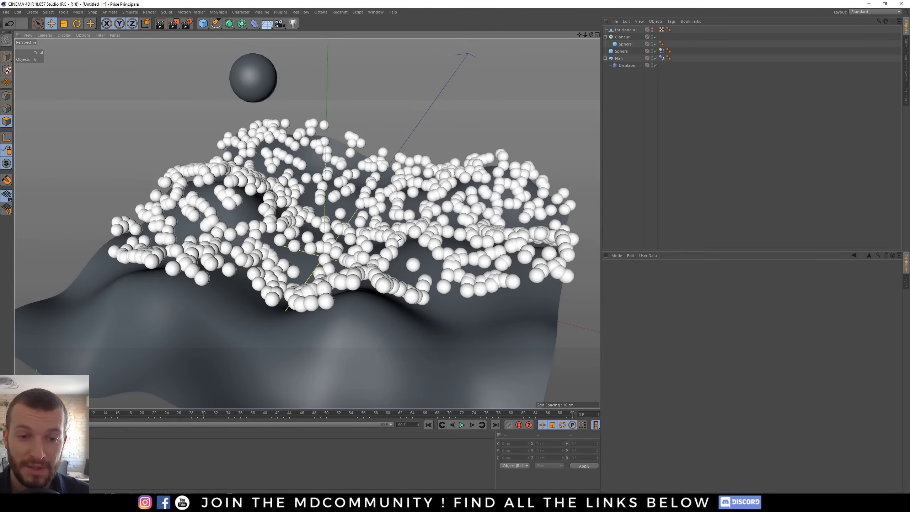
scroll(400, 237, "up", 2)
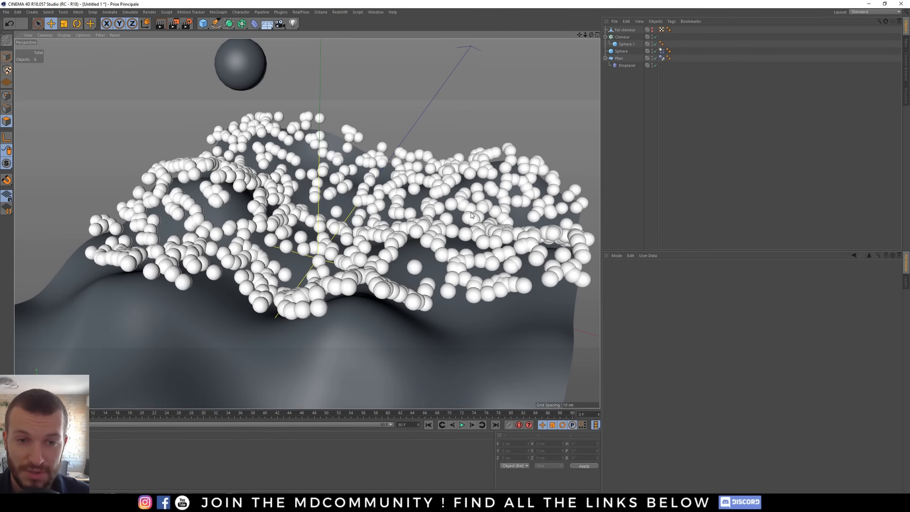
left_click(623, 37)
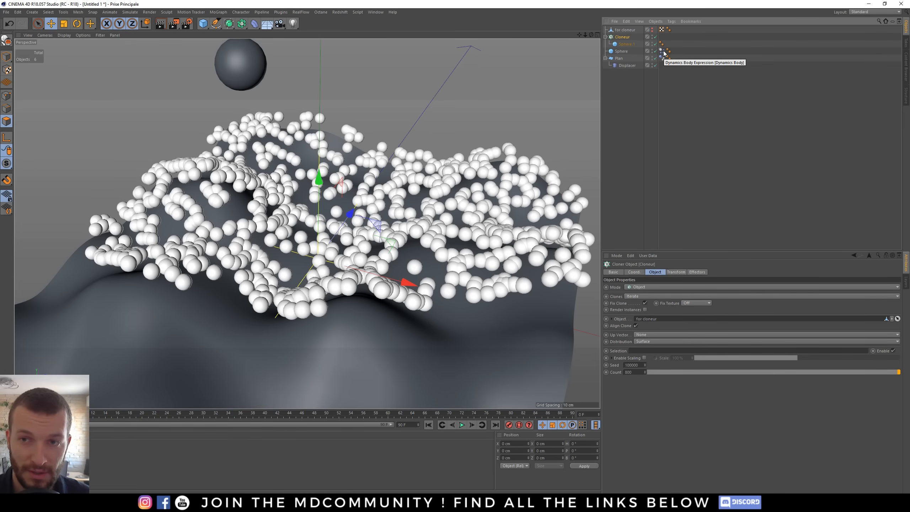
left_click_drag(663, 53, 667, 46)
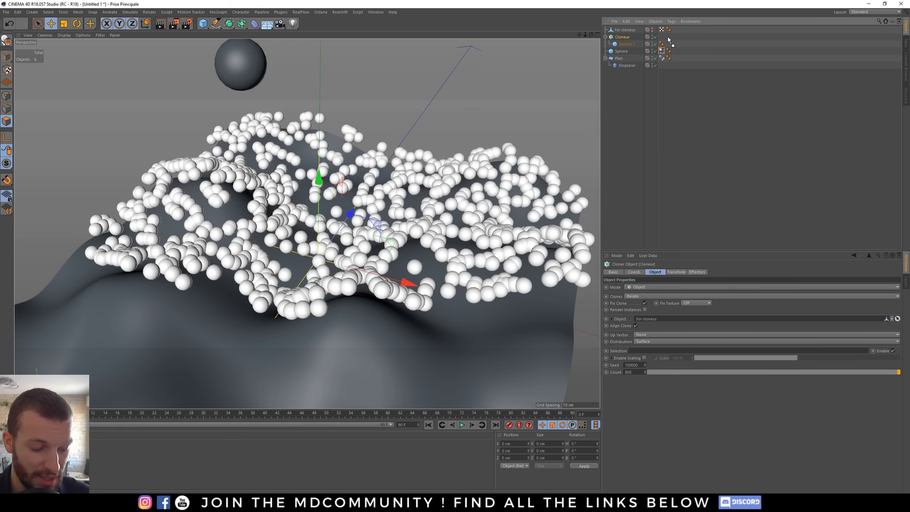
left_click_drag(668, 37, 665, 36, "ctrl")
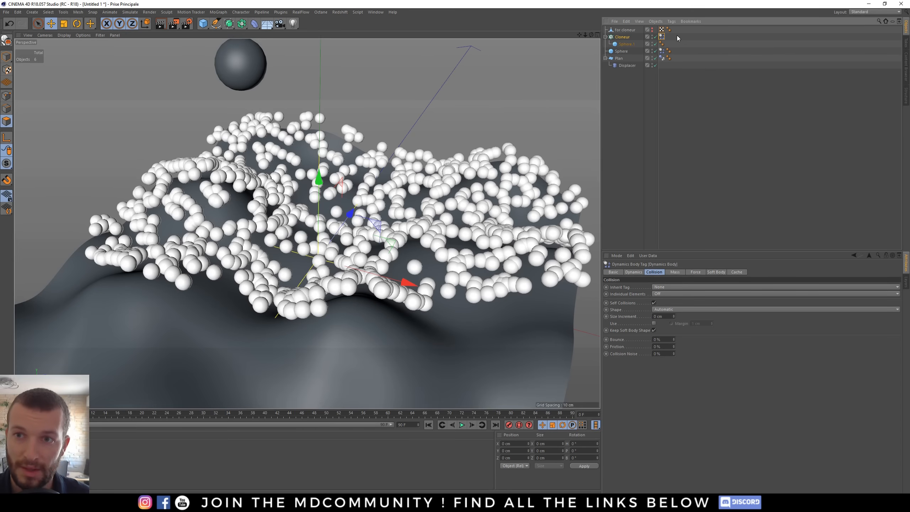
left_click_drag(662, 36, 693, 51)
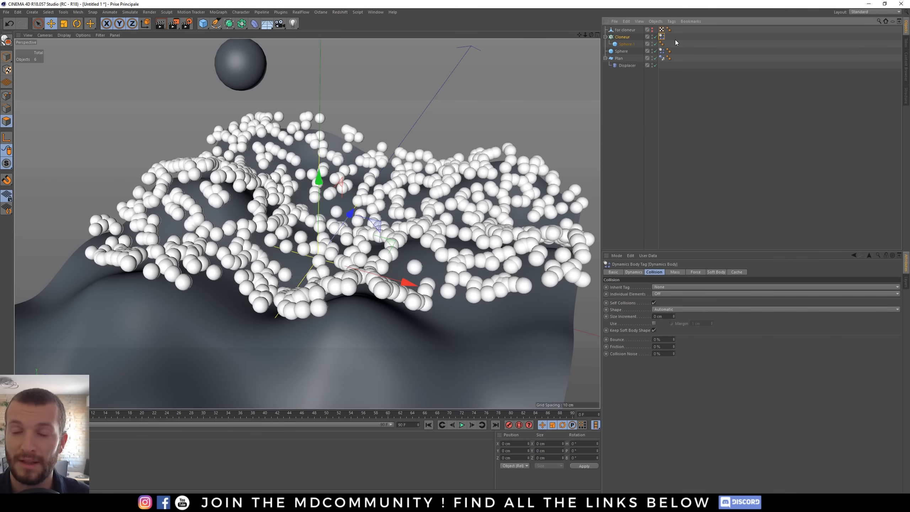
left_click(636, 89)
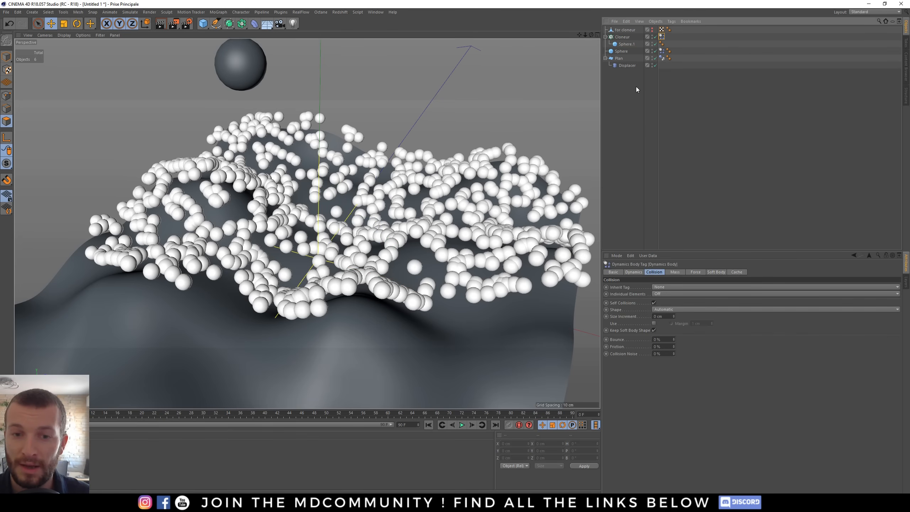
- Play the simulation with the sphere dropping into the clones, then rewind to the start
left_click(462, 425)
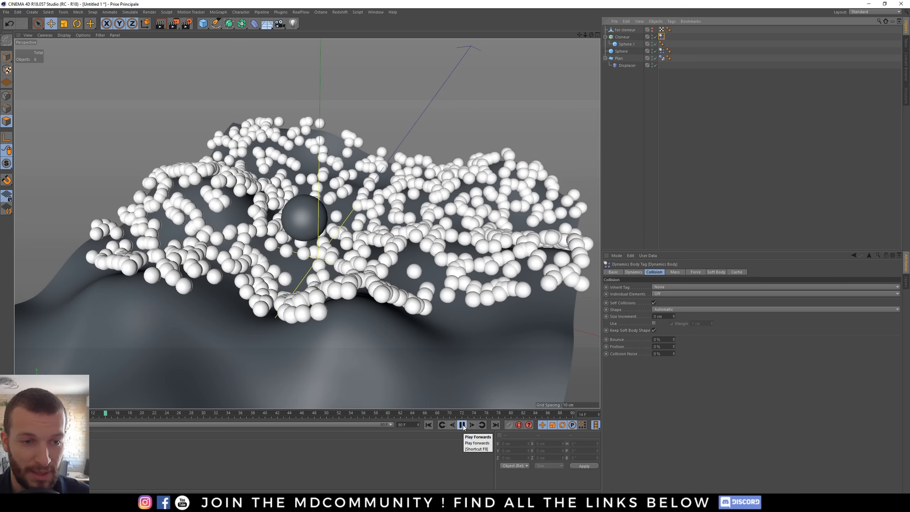
left_click(462, 424)
left_click(428, 425)
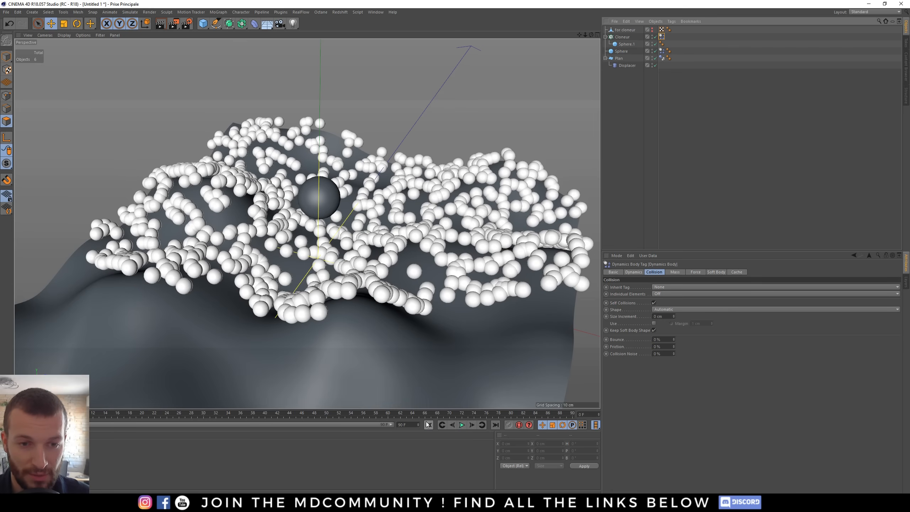
left_click_drag(372, 223, 372, 210, "alt")
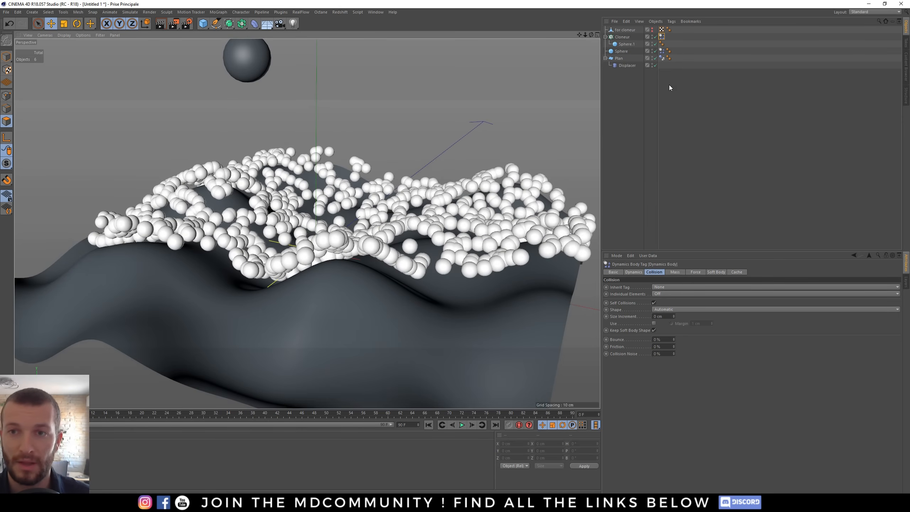
left_click(662, 38)
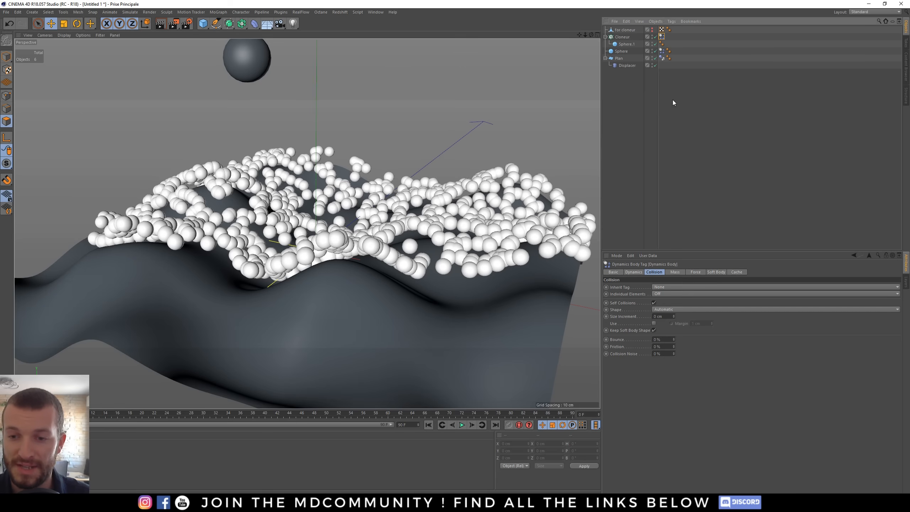
- On the Cloner's Dynamics Body tag, set Inherit Tag to Apply Tag to Children and Individual Elements to All
left_click(637, 271)
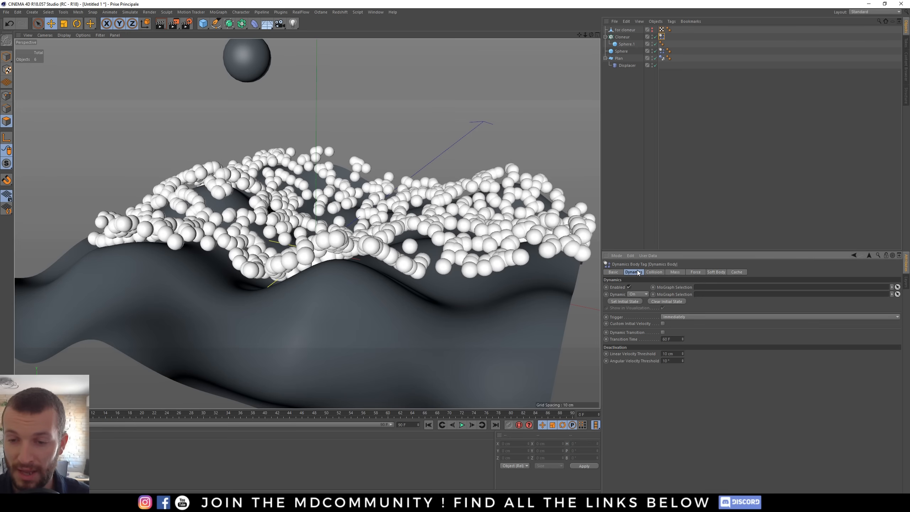
left_click(649, 271, "shift")
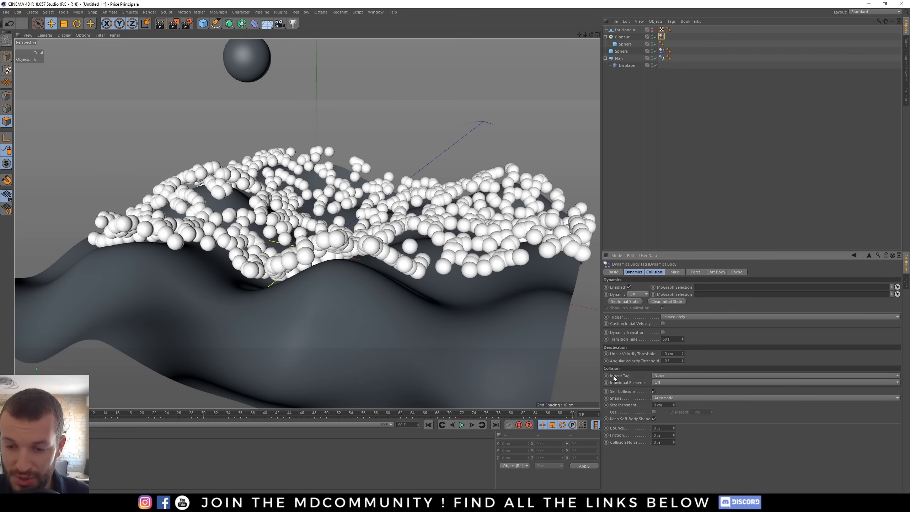
left_click(665, 375)
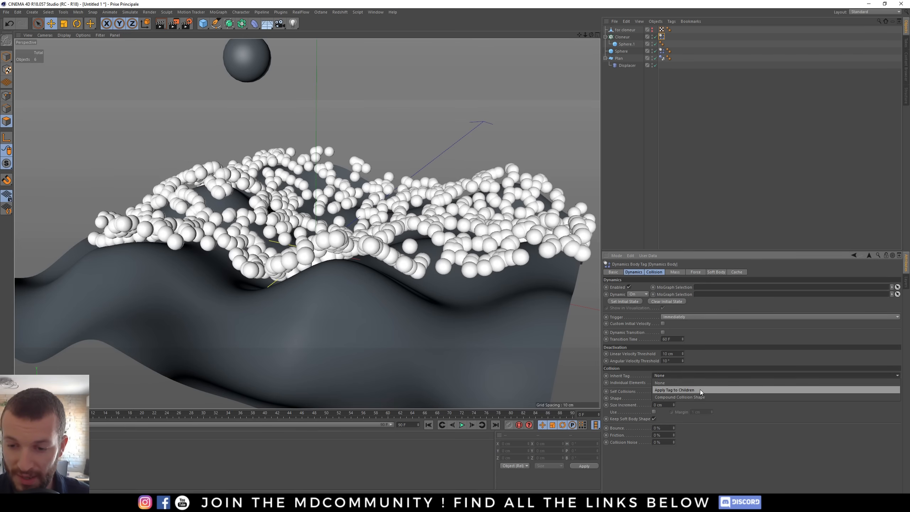
left_click(673, 390)
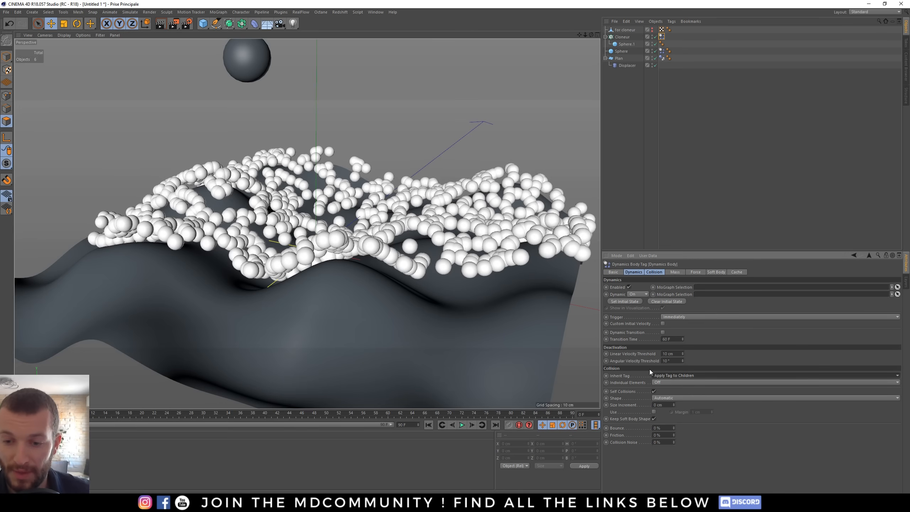
left_click(669, 383)
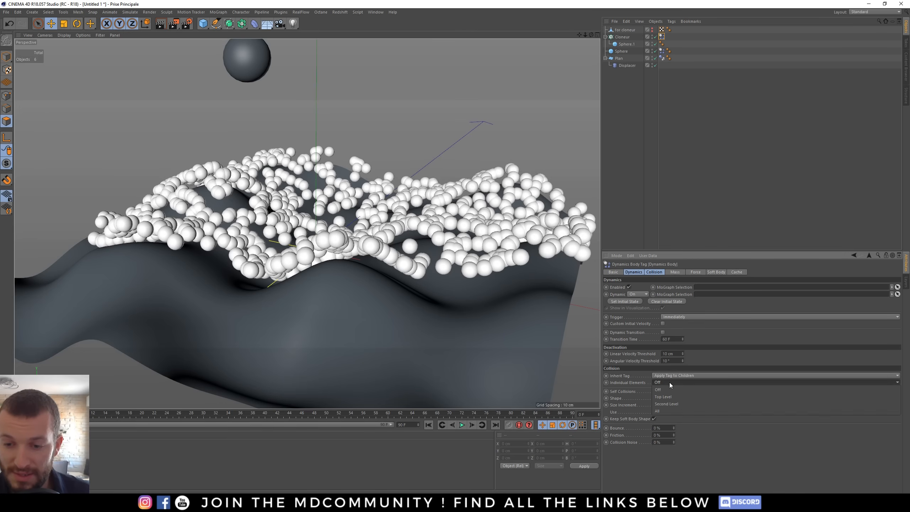
left_click(665, 411)
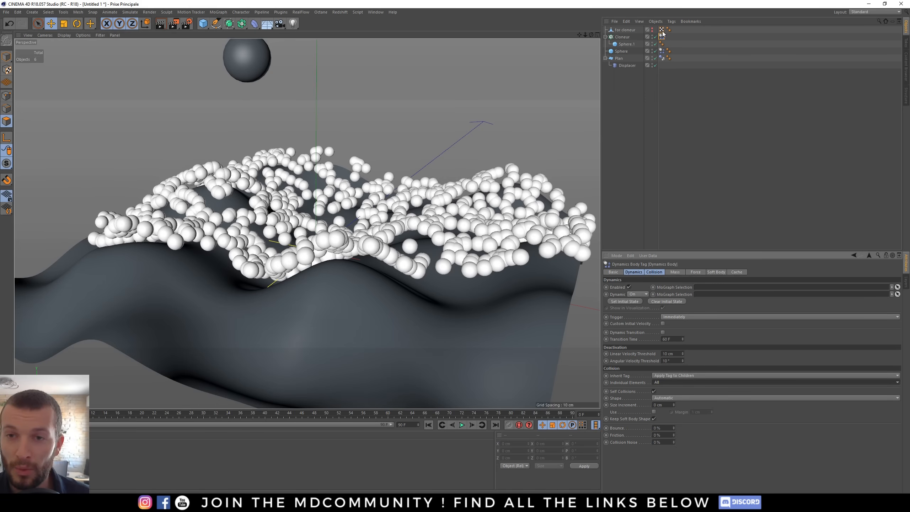
- Group the Cloner under a Null and move the Dynamics Body tag from the Cloner onto the Null
left_click(624, 38)
key("alt+g")
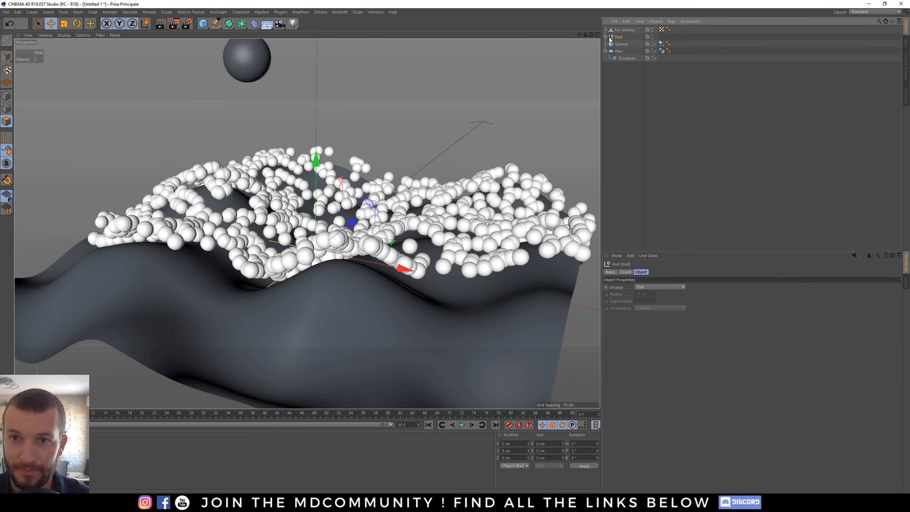
left_click(606, 38)
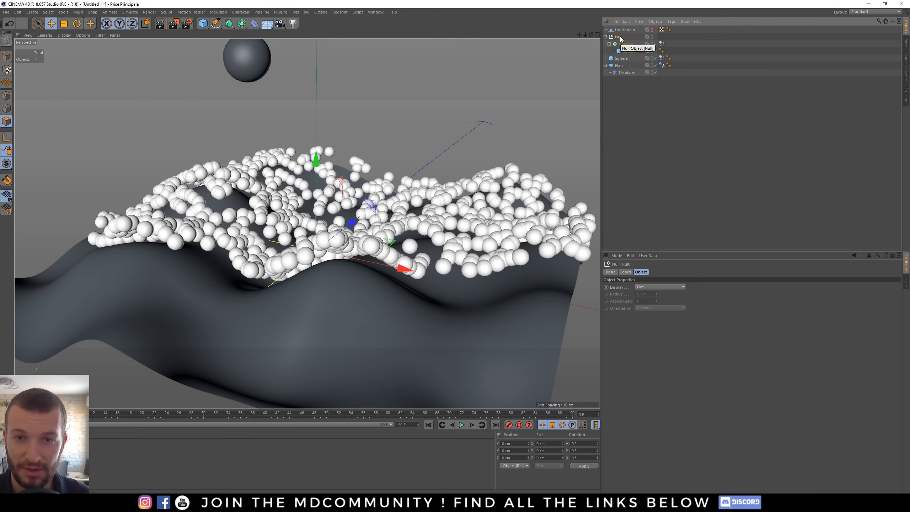
left_click_drag(663, 42, 661, 37)
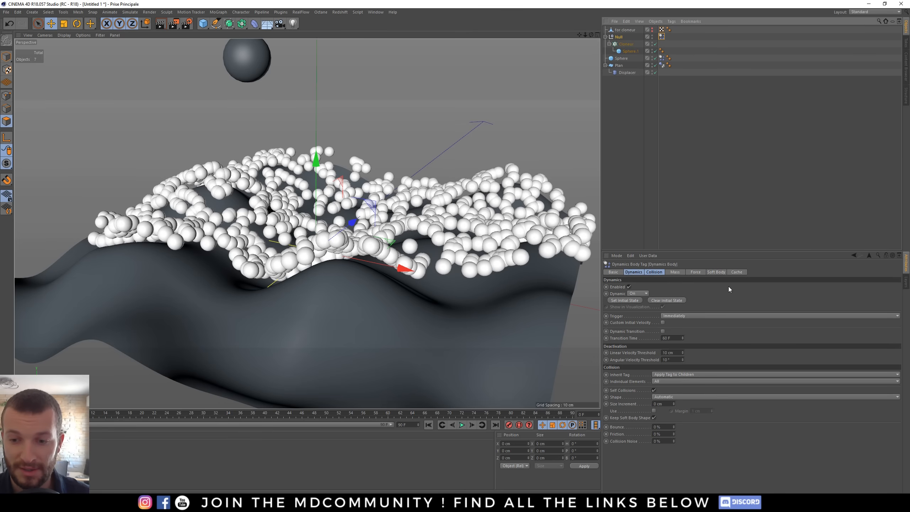
- Try Individual Elements at Second Level and Top Level before setting it back to All
left_click(670, 379)
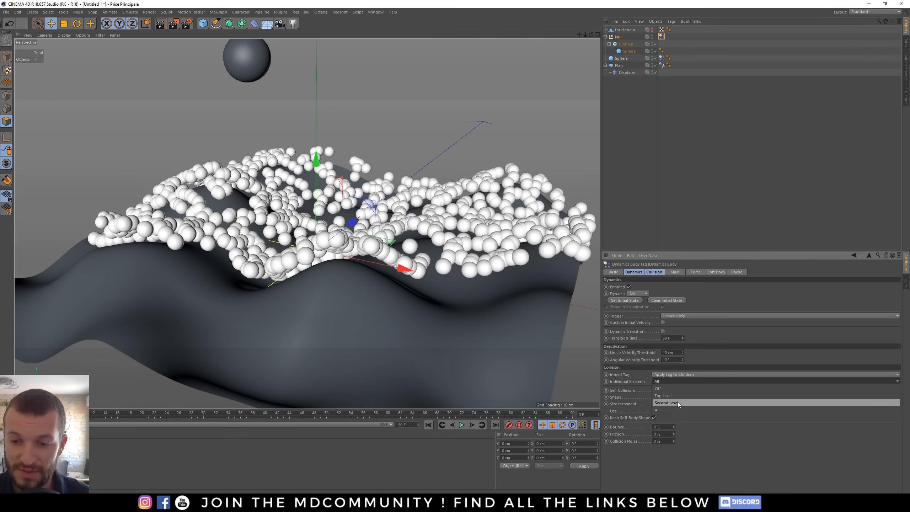
left_click(677, 401)
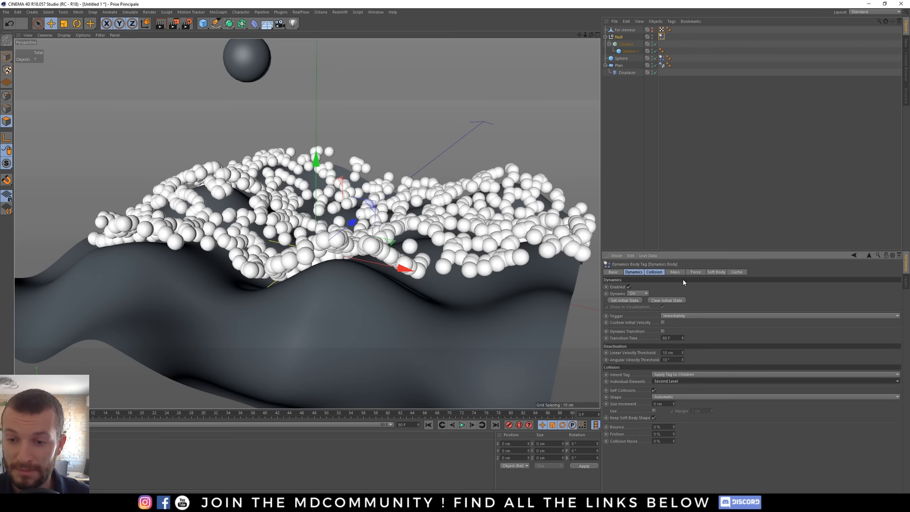
left_click(675, 382)
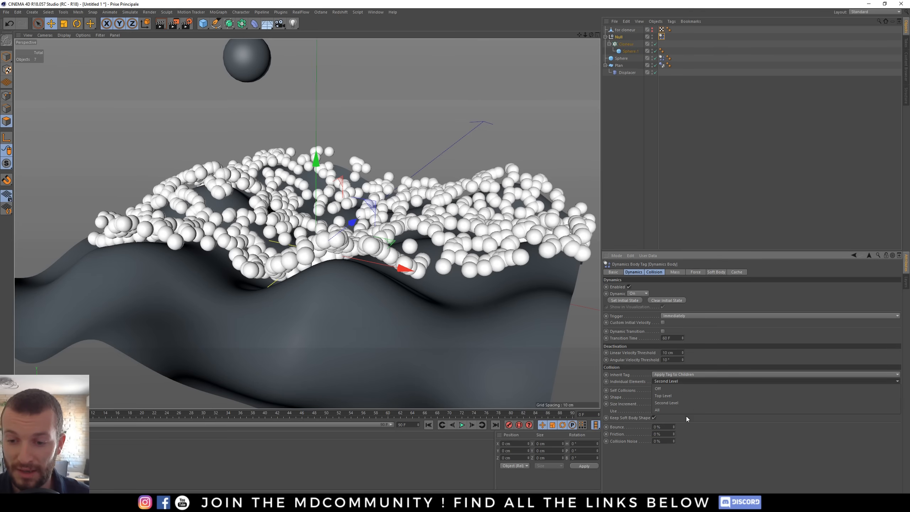
left_click(674, 396)
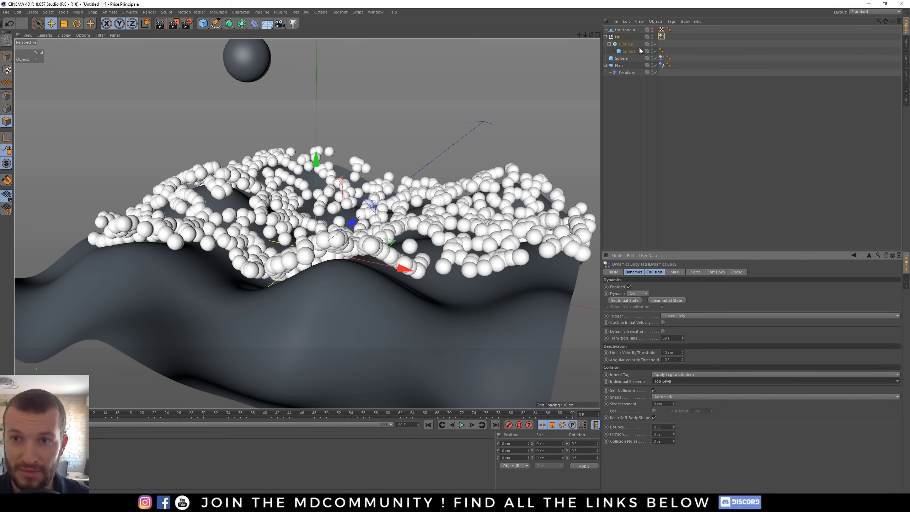
left_click(672, 382)
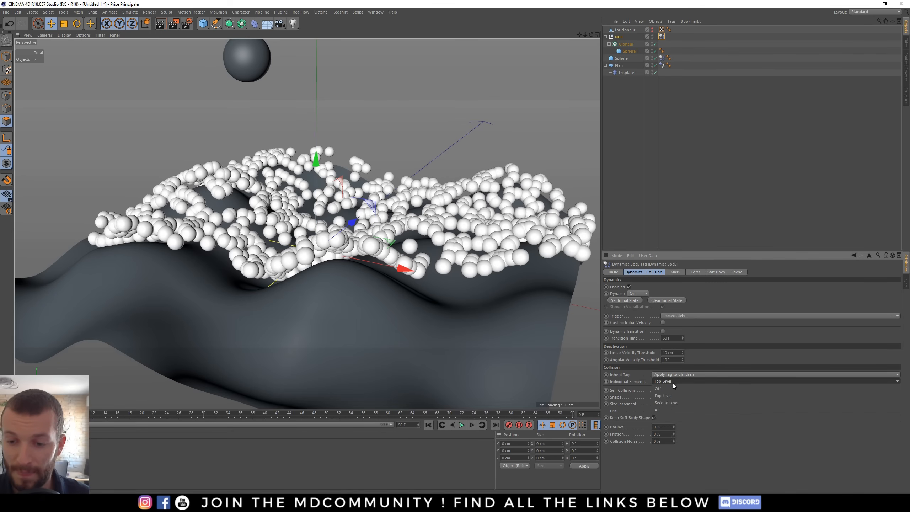
left_click(670, 409)
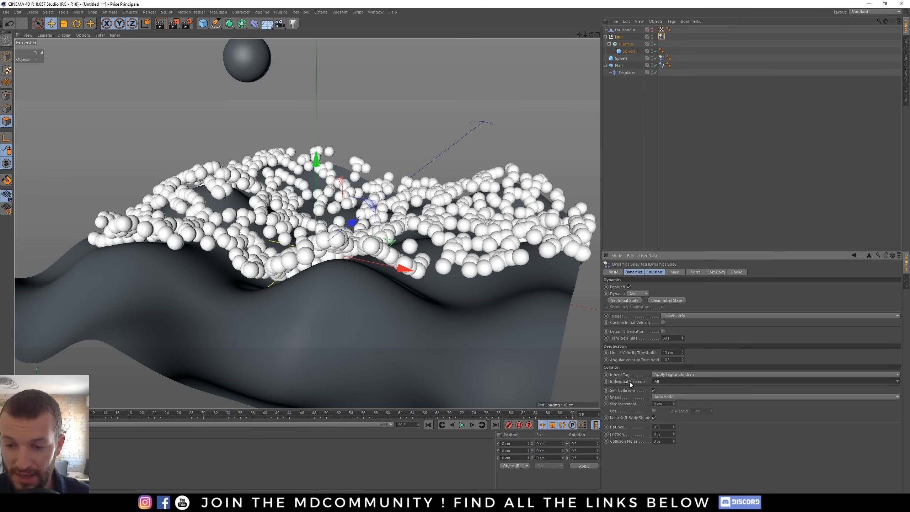
- Set the Null's Dynamics Body collision Shape to Automatic (MoDynamics)
left_click(661, 397)
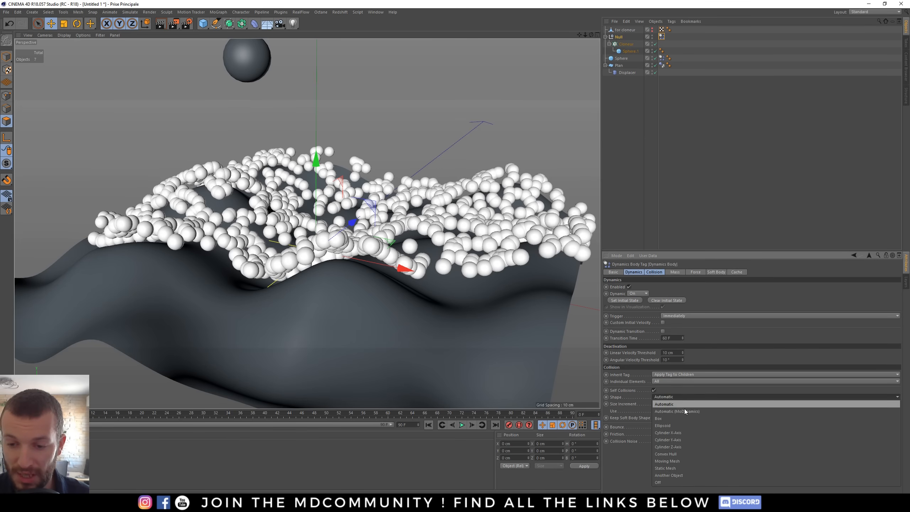
left_click(690, 411)
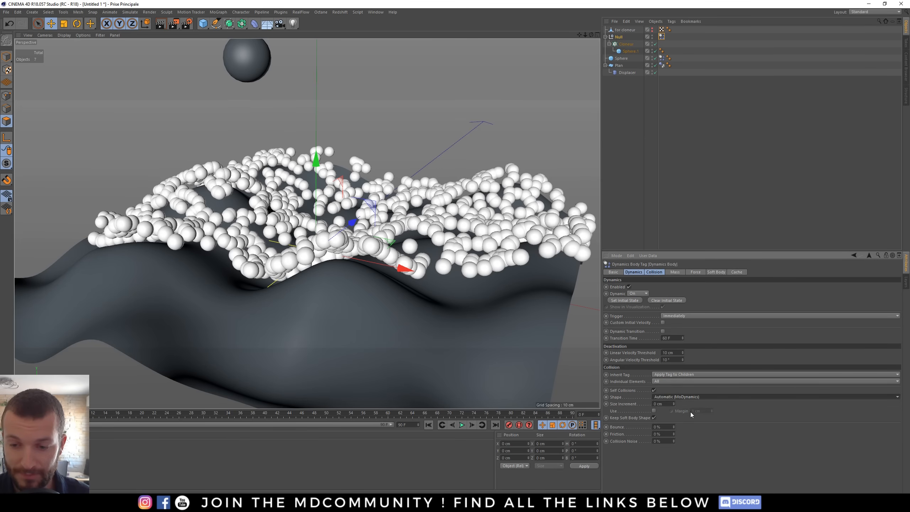
left_click_drag(355, 236, 354, 259, "alt")
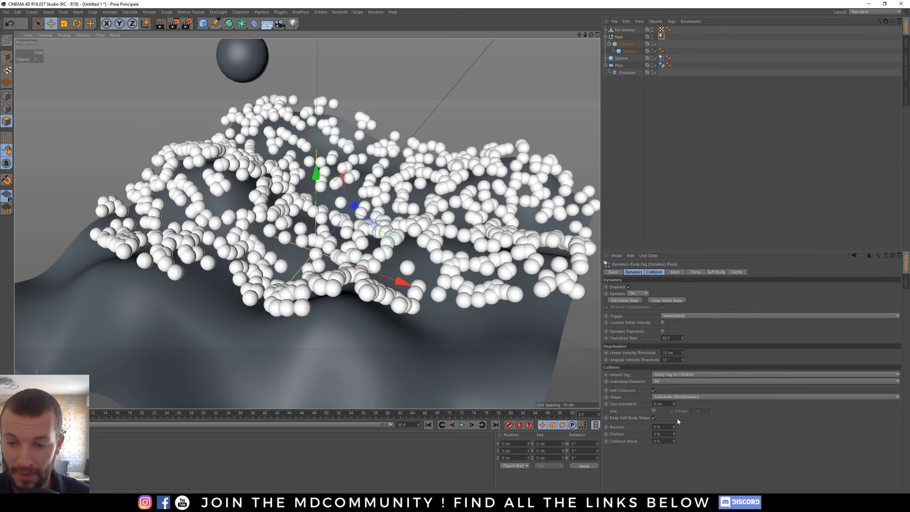
left_click(666, 433)
left_click(667, 441)
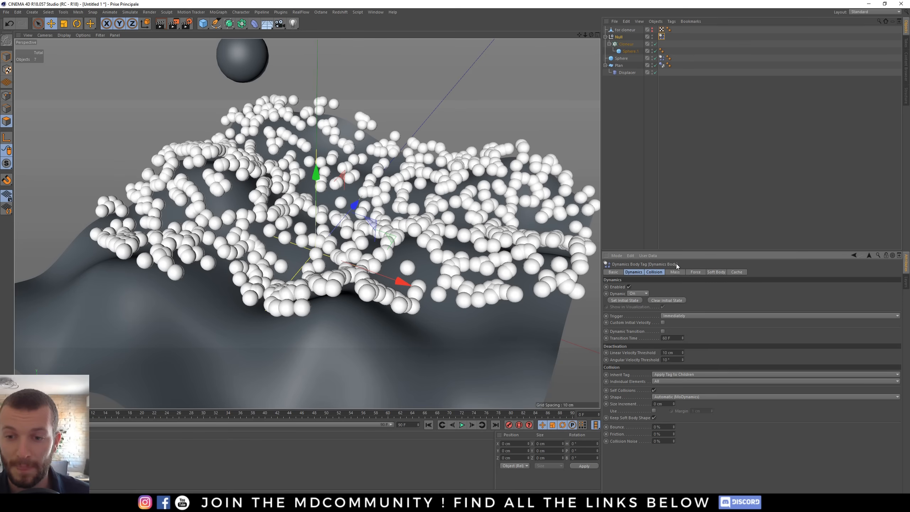
left_click(629, 256)
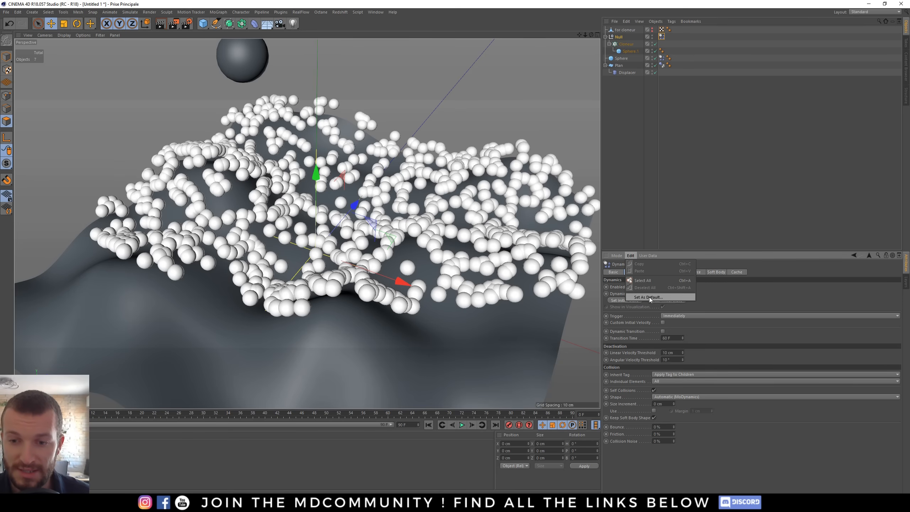
left_click(640, 297)
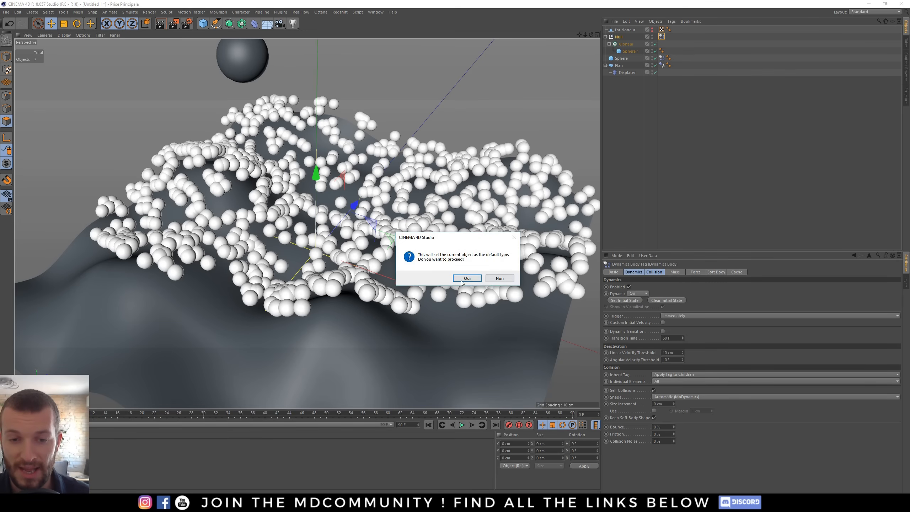
left_click(506, 280)
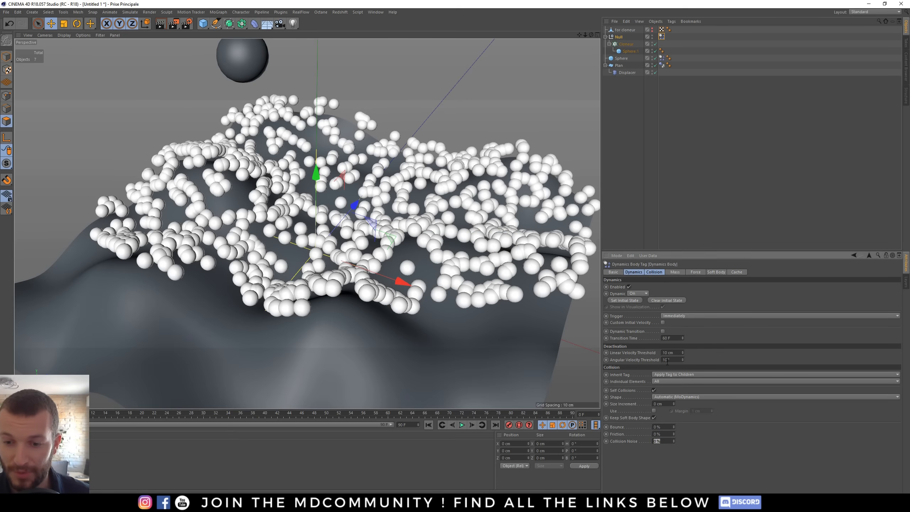
left_click(758, 451)
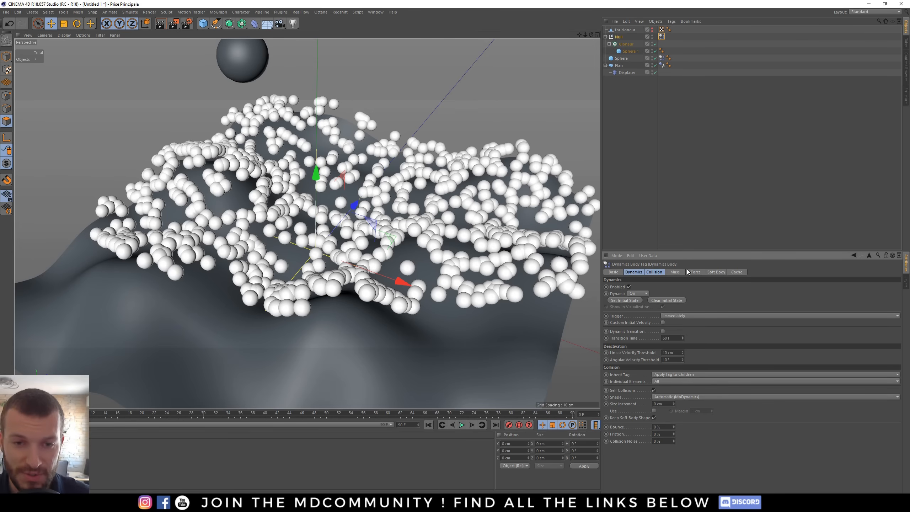
- Play the simulation with the grouped clones and rewind to the first frame
left_click_drag(388, 236, 374, 252, "alt")
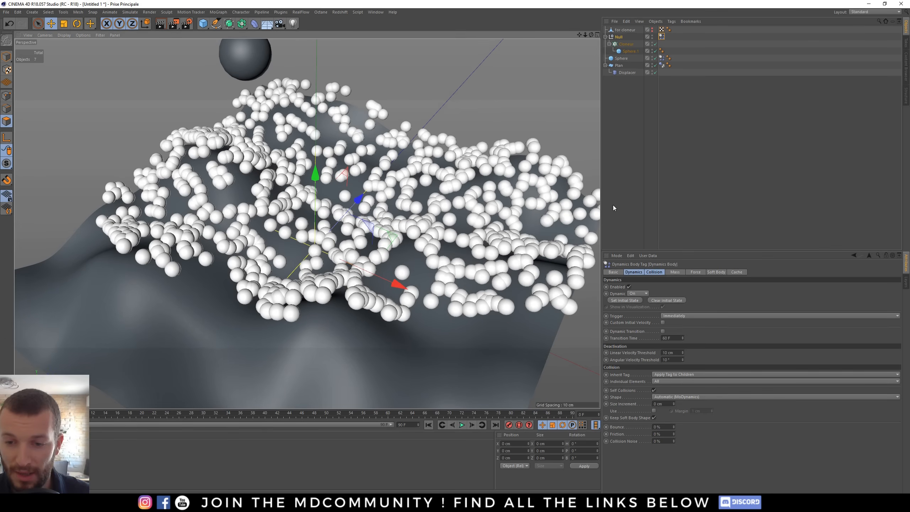
left_click(618, 194)
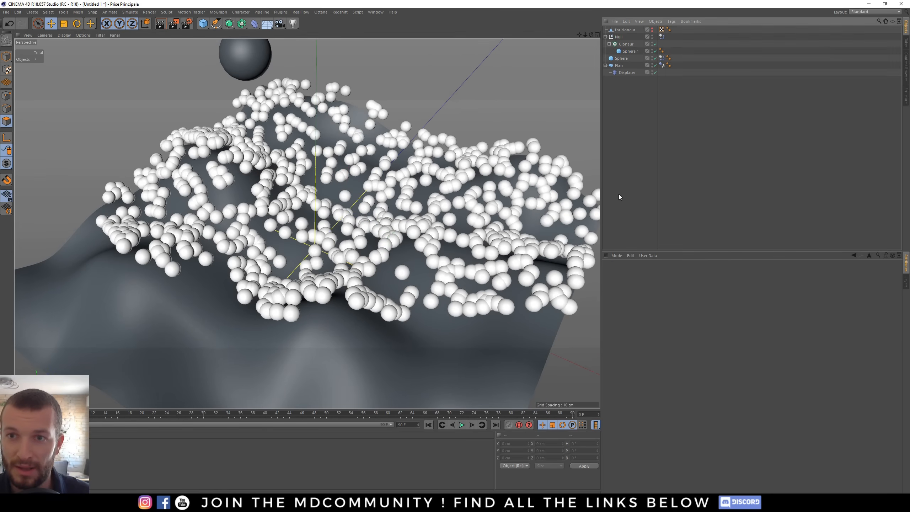
left_click(460, 425)
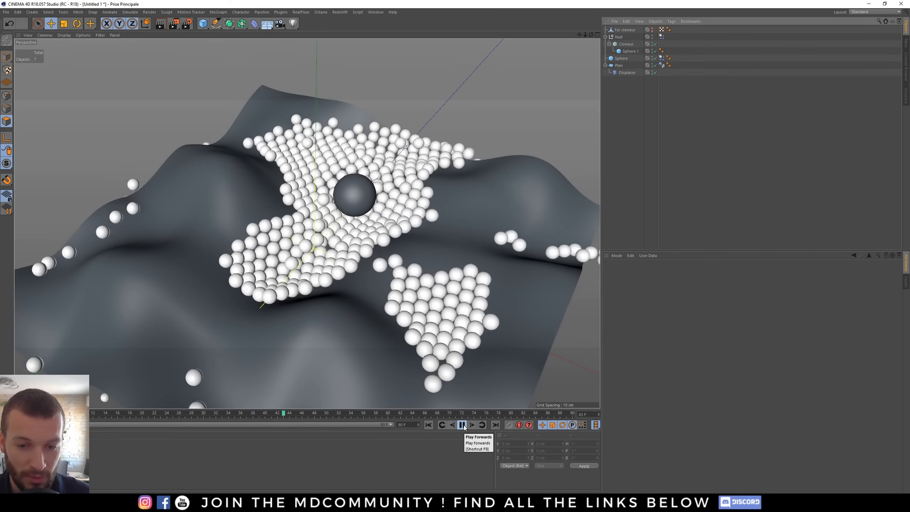
left_click(462, 424)
left_click(428, 424)
- Zoom and orbit around the terrain to inspect how the clones rest on the surface
scroll(303, 307, "up", 3)
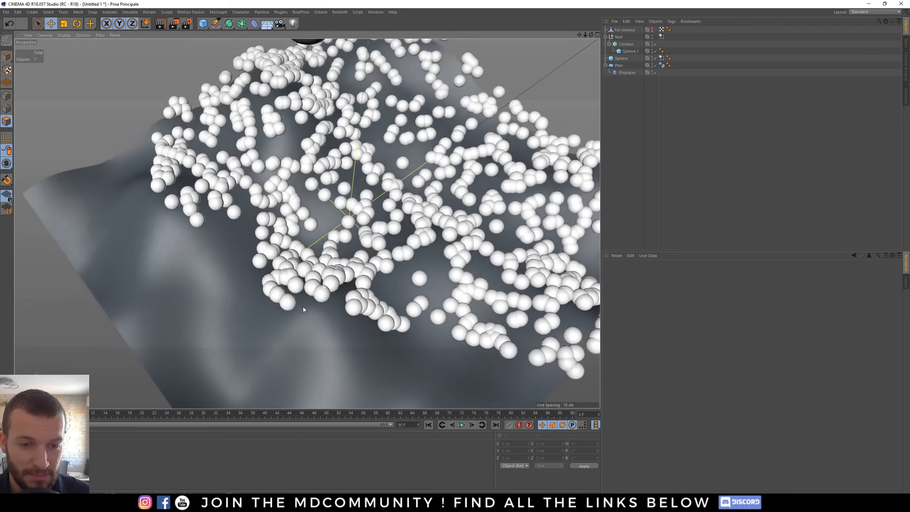
left_click_drag(302, 306, 365, 302, "alt")
scroll(322, 255, "up", 5)
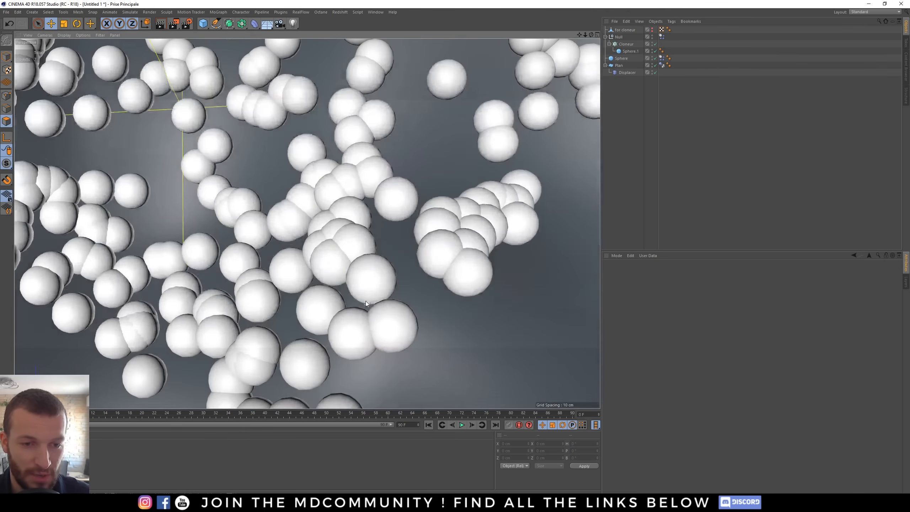
mouse_move(336, 252)
left_mouse_down("alt")
mouse_move(418, 215)
mouse_move(324, 250)
mouse_move(361, 220)
left_mouse_up("alt")
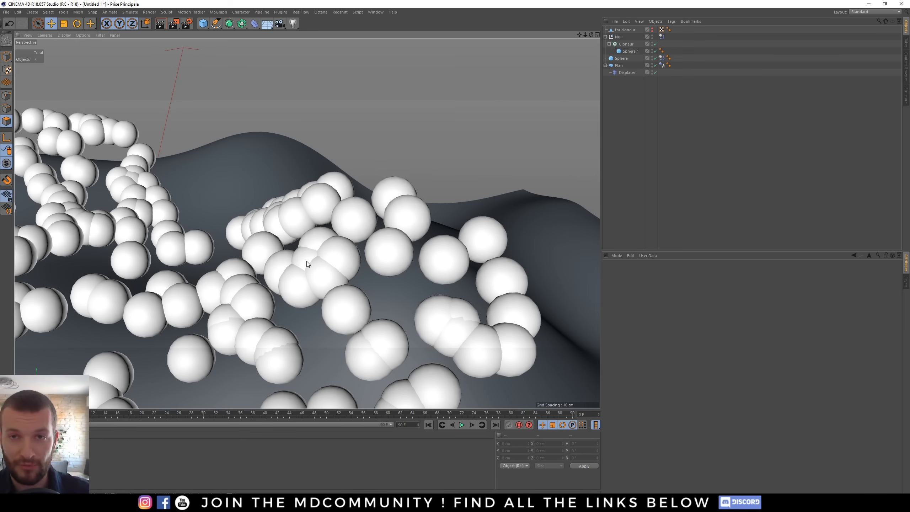
left_click_drag(337, 272, 262, 283, "alt")
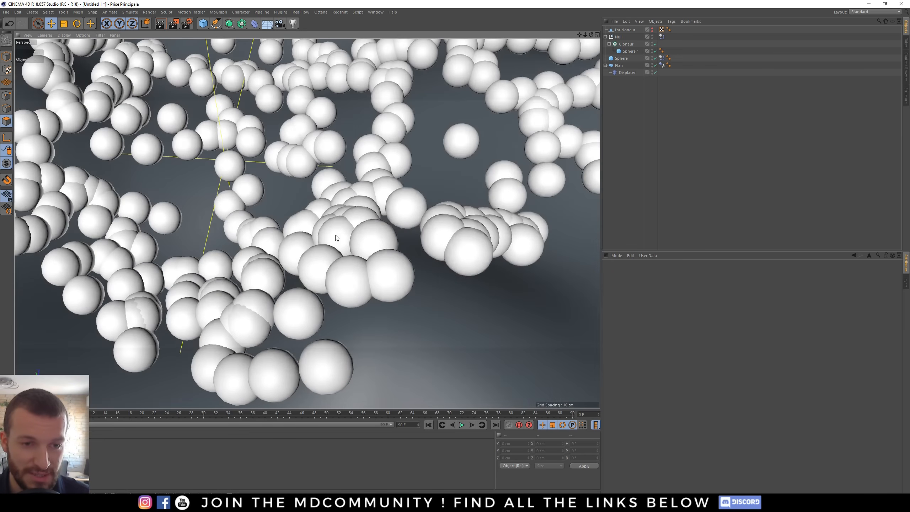
right_click_drag(334, 236, 312, 240, "alt")
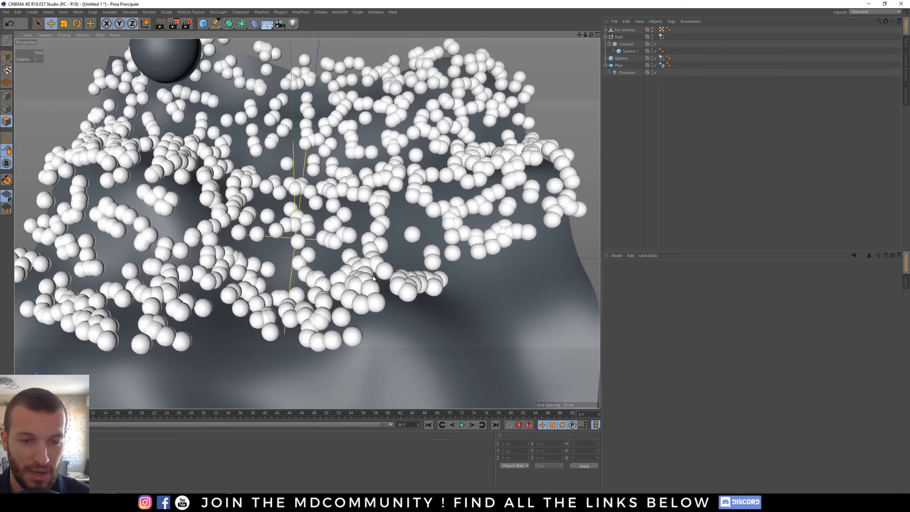
left_click_drag(369, 274, 338, 246, "alt")
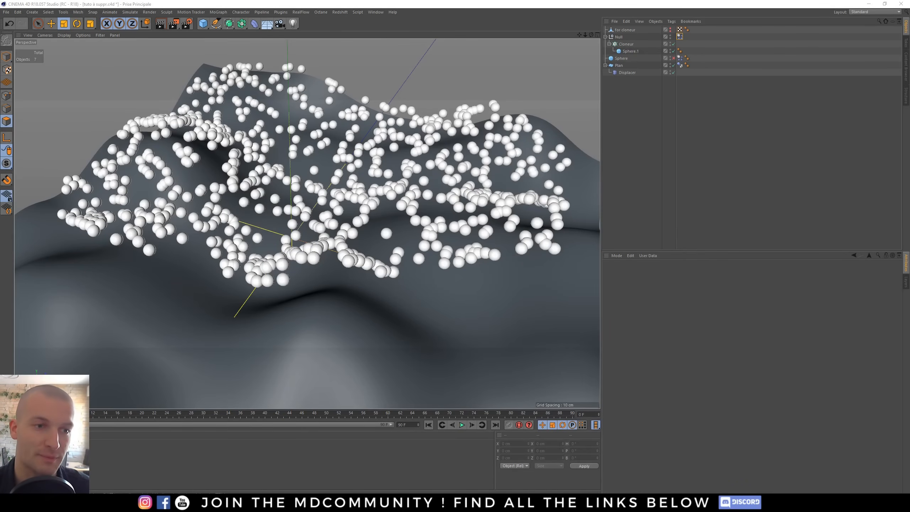
- Open the Force settings of the Null's Dynamics Body tag
left_click(679, 37)
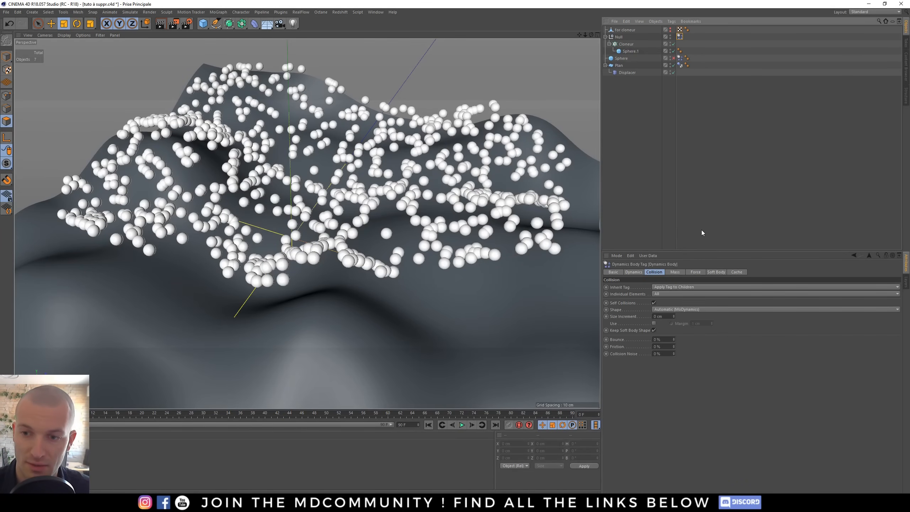
left_click(695, 271)
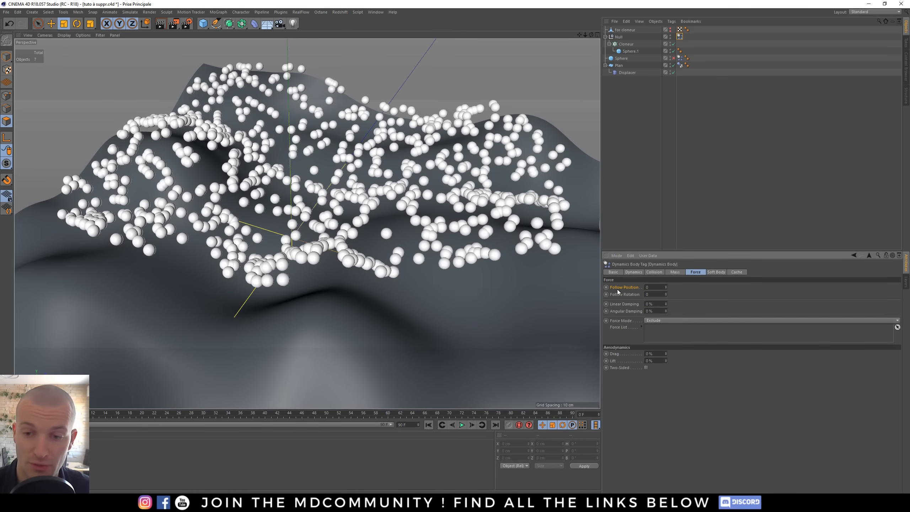
left_click_drag(326, 234, 273, 252, "alt")
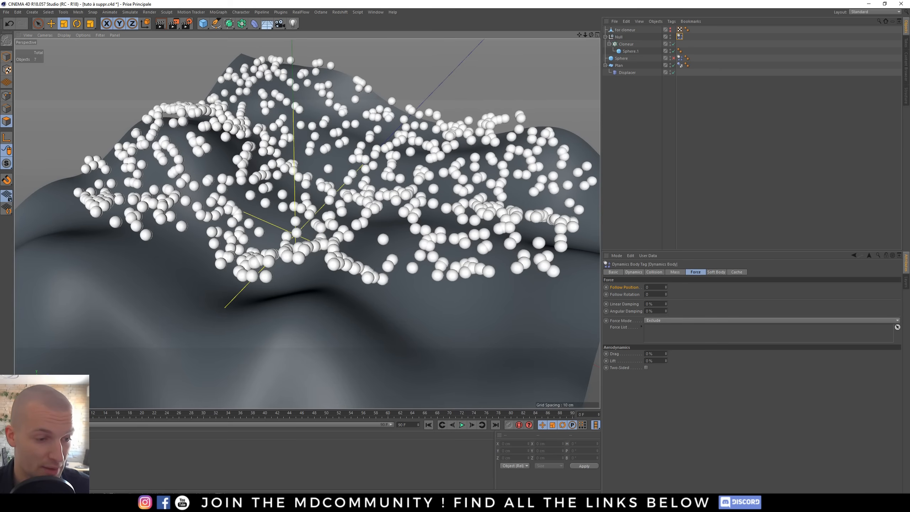
- Keyframe the Null's Follow Position at 10 on the first frame and at 0 a few frames later
left_click(75, 413)
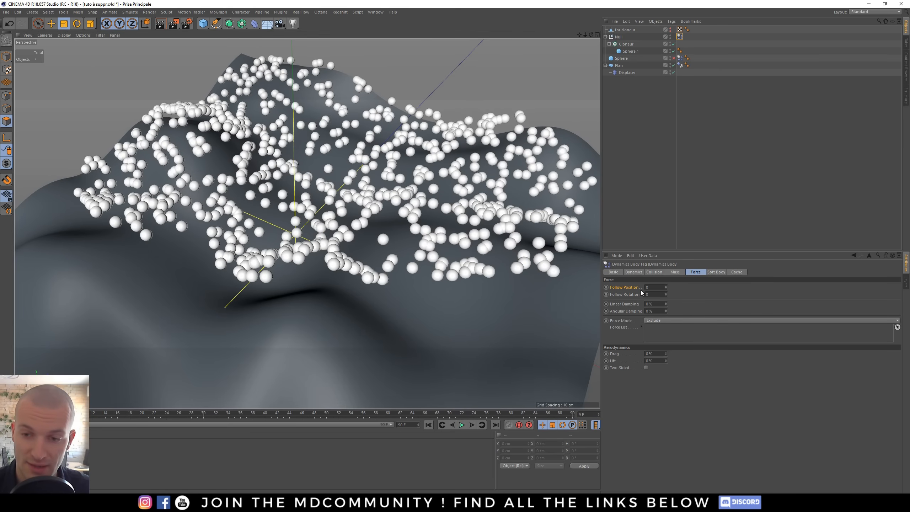
left_click(648, 287)
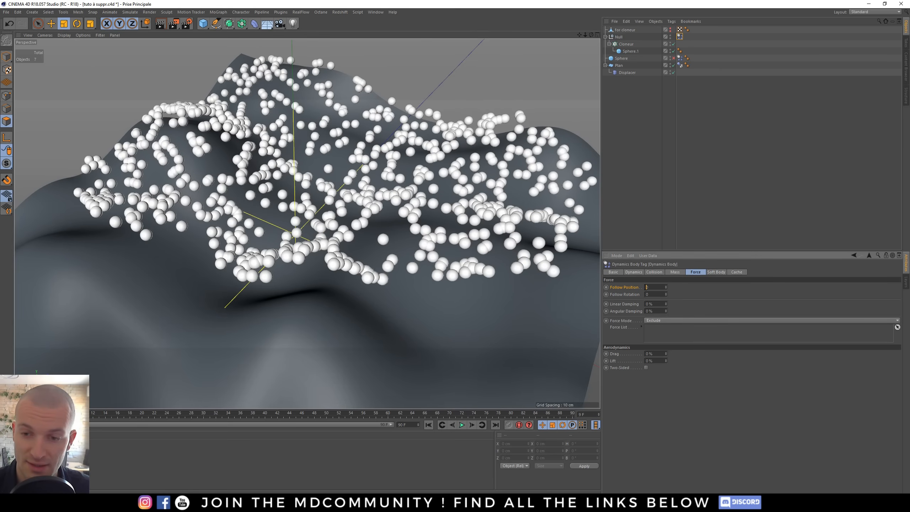
left_click(606, 288)
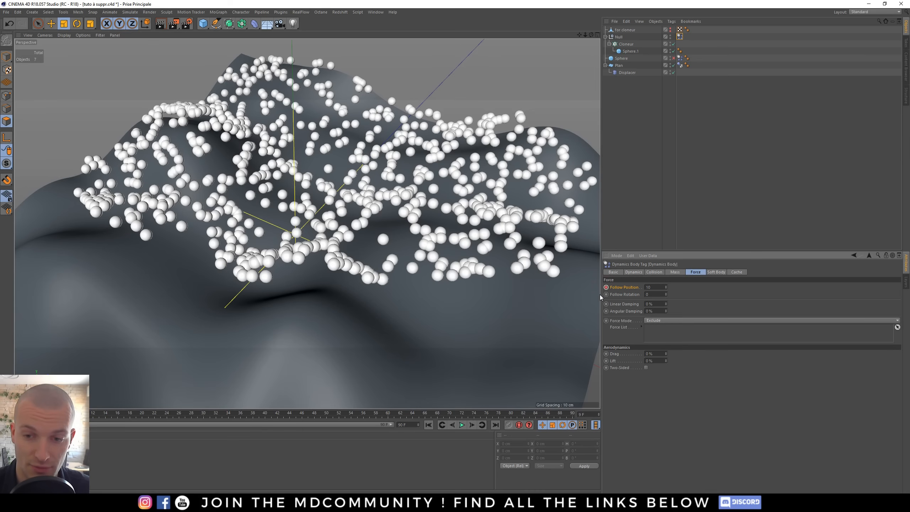
left_click(472, 425)
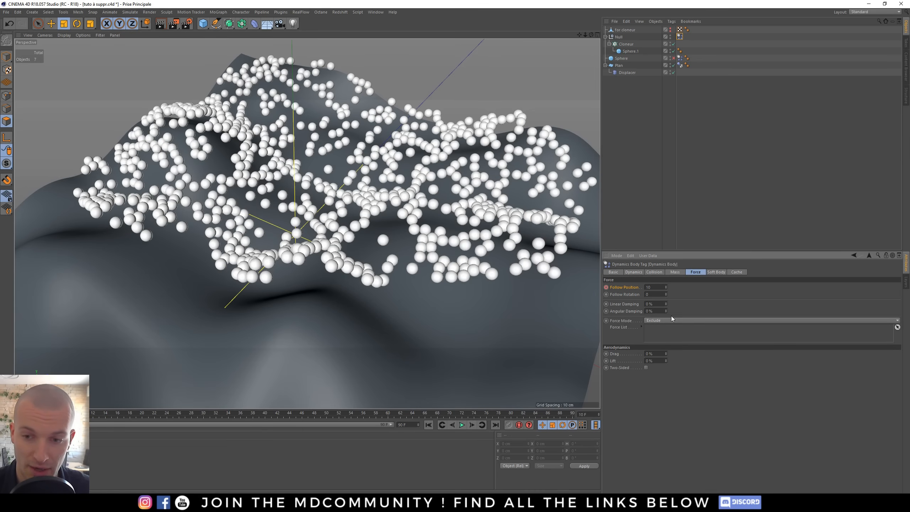
left_click(650, 287)
type("0")
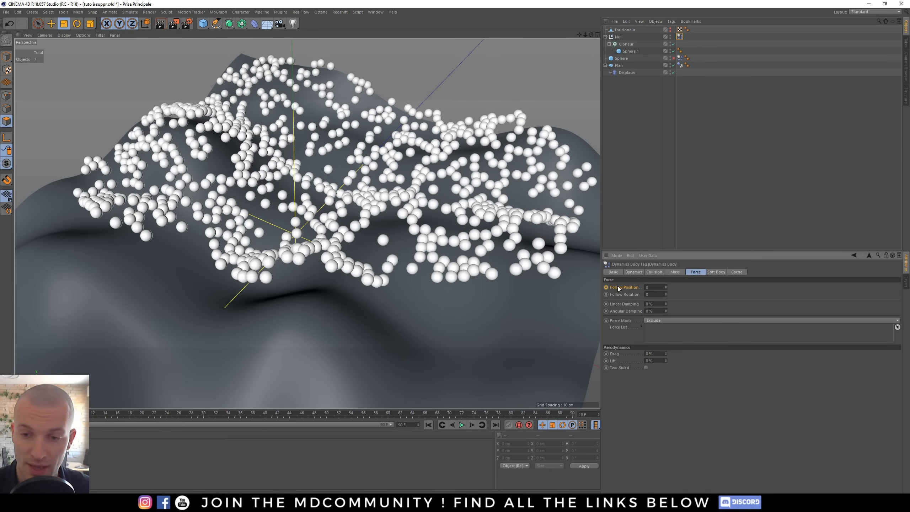
left_click(605, 287)
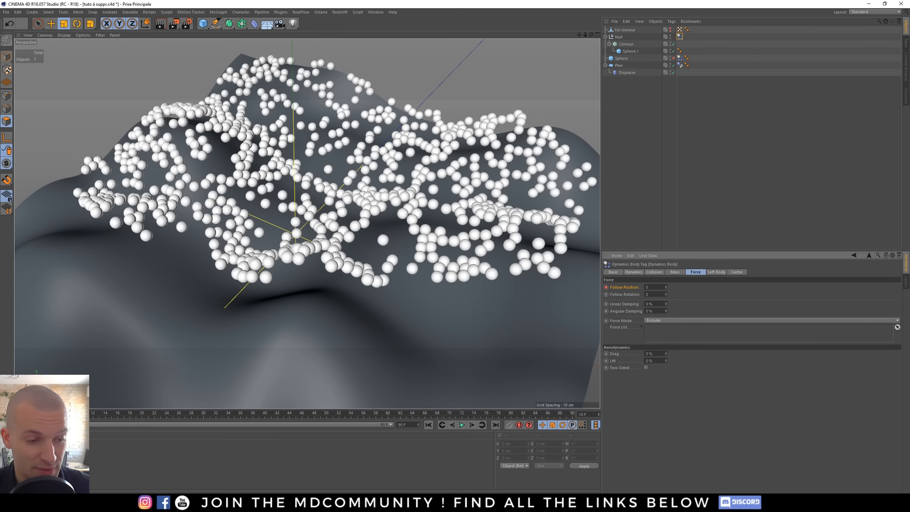
- Scrub and play the simulation, then rewind to the first frame
left_click(56, 414)
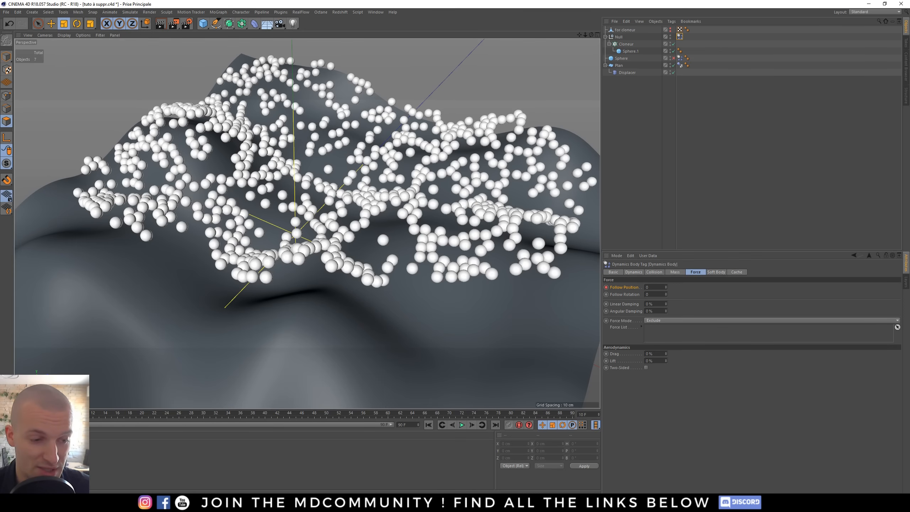
left_click_drag(80, 413, 242, 415)
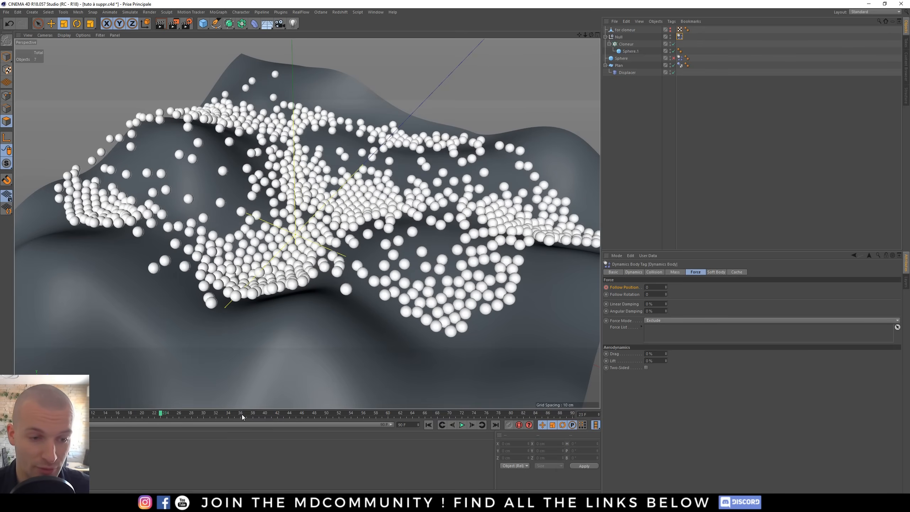
left_click(428, 424)
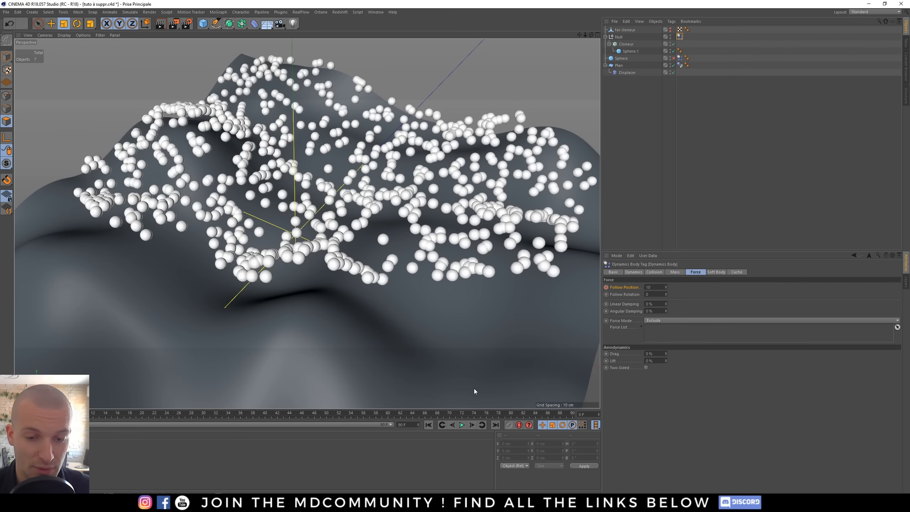
left_click(462, 424)
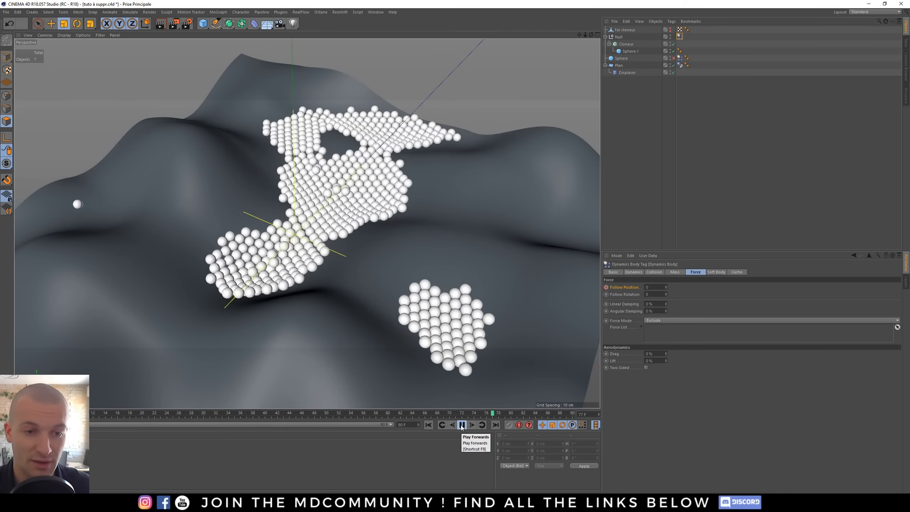
left_click(462, 425)
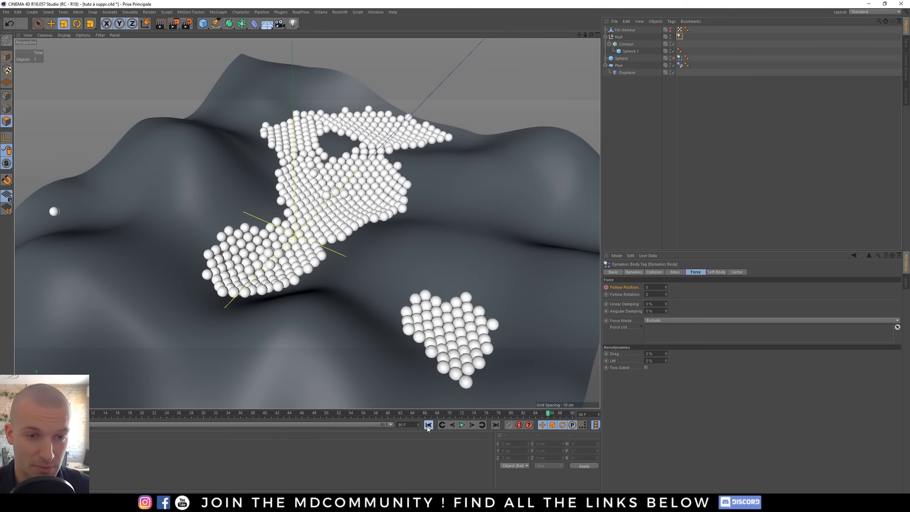
left_click(428, 424)
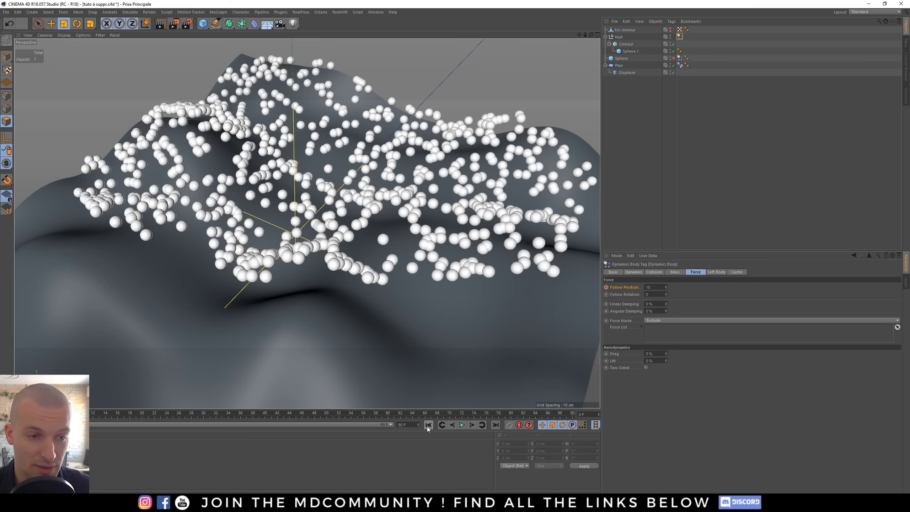
- Orbit and zoom the view and play the simulation again to watch the clones settle
left_click_drag(319, 243, 313, 260, "alt")
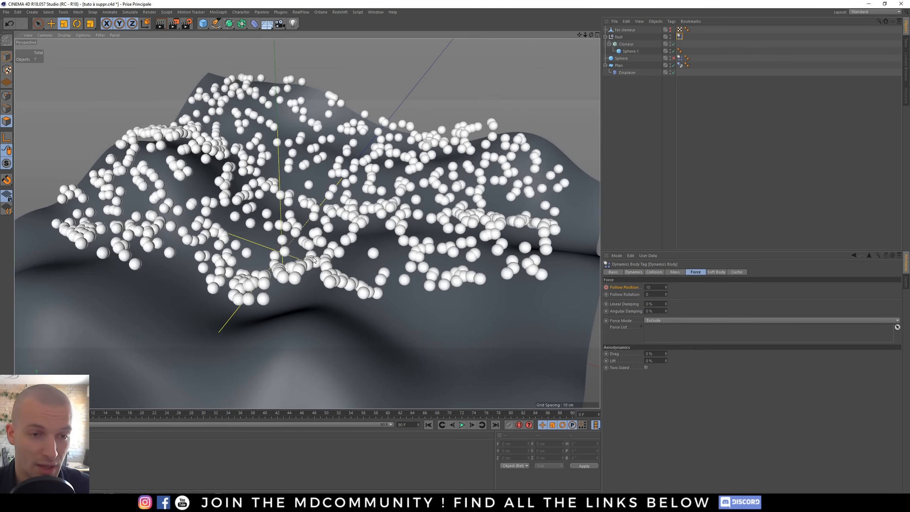
scroll(335, 296, "down", 5)
middle_click_drag(321, 310, 333, 205, "alt")
left_click_drag(333, 205, 317, 184, "alt")
left_click(462, 424)
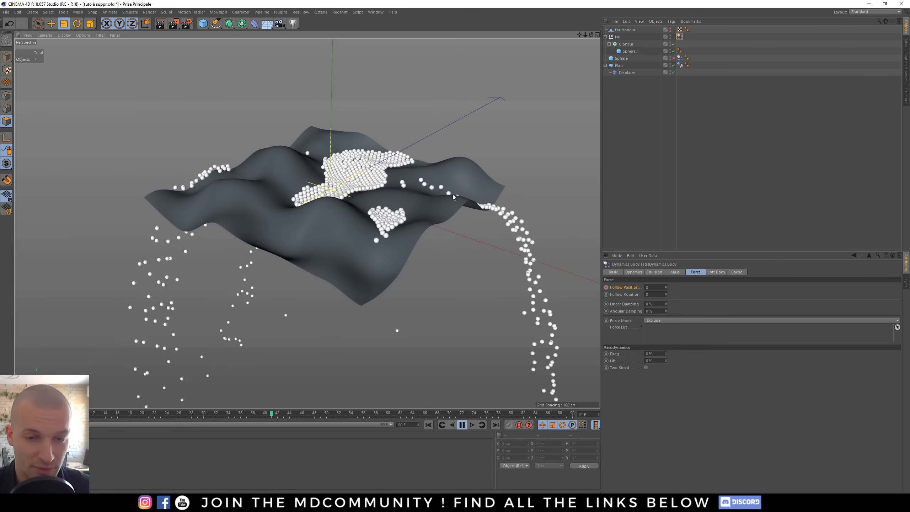
key("F8")
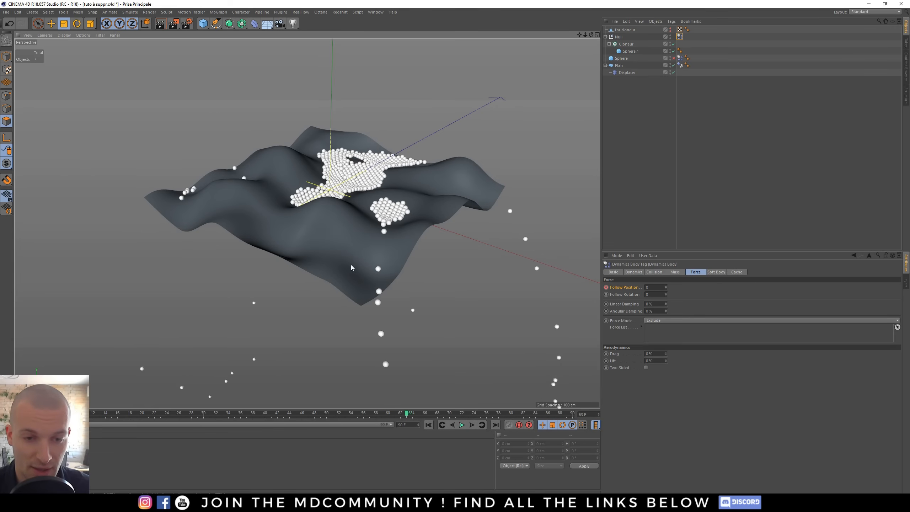
- Zoom out and orbit around the terrain to examine where spheres fall off its edges, then rewind
left_click_drag(351, 265, 339, 294, "alt")
right_click_drag(339, 295, 179, 301, "alt")
middle_click_drag(300, 291, 315, 159, "alt")
left_click_drag(315, 159, 331, 116, "alt")
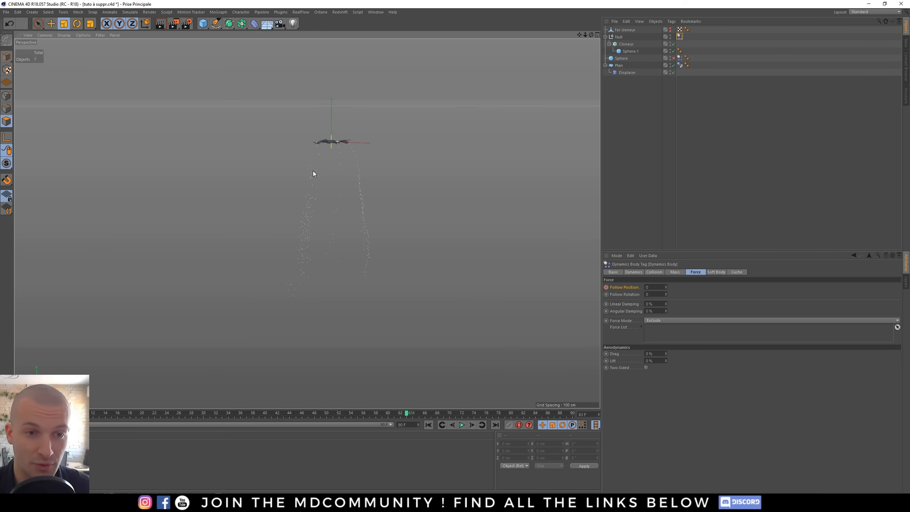
scroll(374, 135, "up", 10)
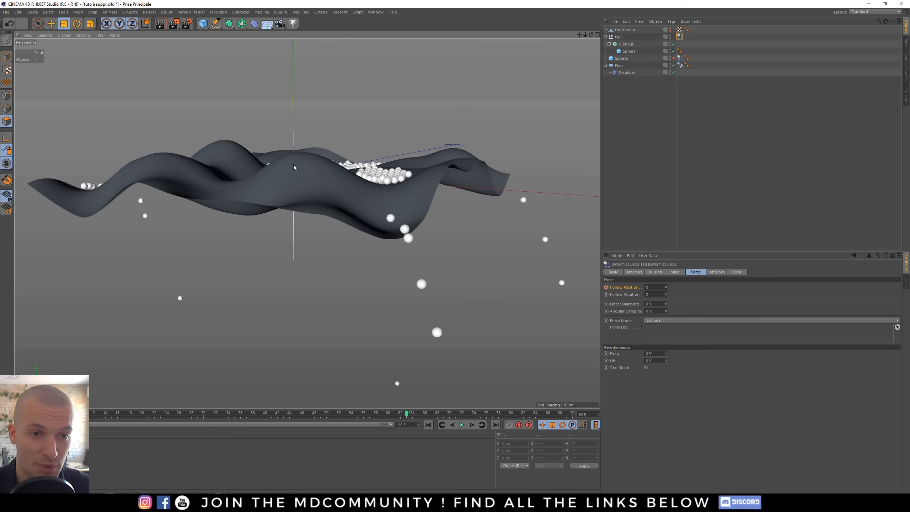
mouse_move(293, 167)
left_mouse_down("alt")
mouse_move(312, 196)
mouse_move(295, 244)
left_mouse_up("alt")
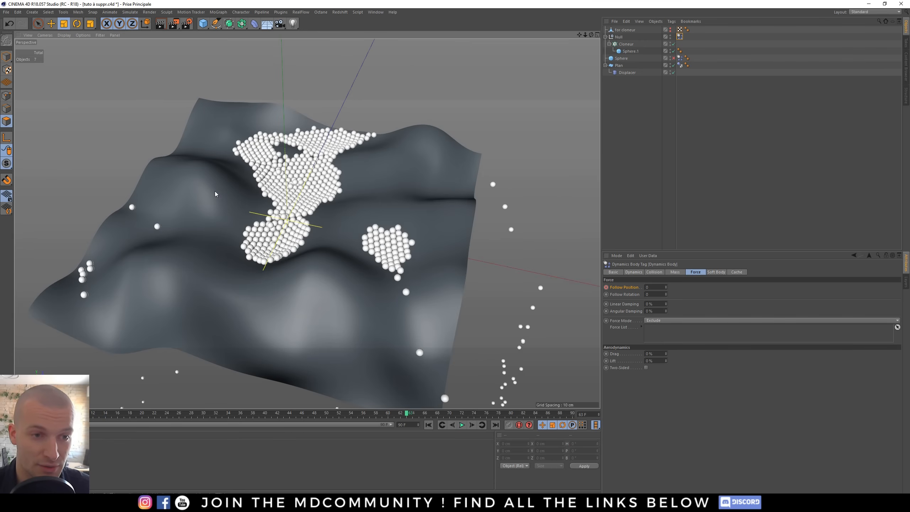
left_click(626, 102)
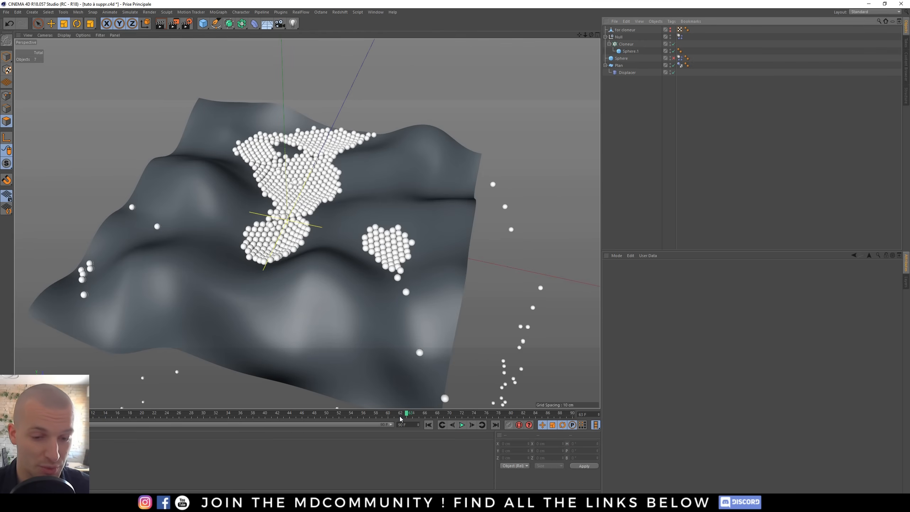
left_click(429, 428)
left_click_drag(287, 257, 191, 46, "alt")
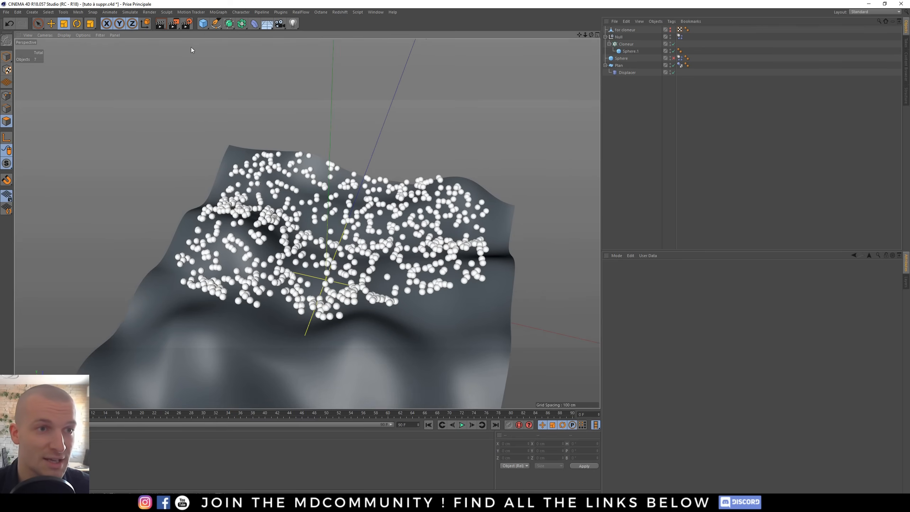
- Add a cube enclosing the terrain, scale it to about 108 cm per side, and enable Separate Surfaces
left_click(203, 24)
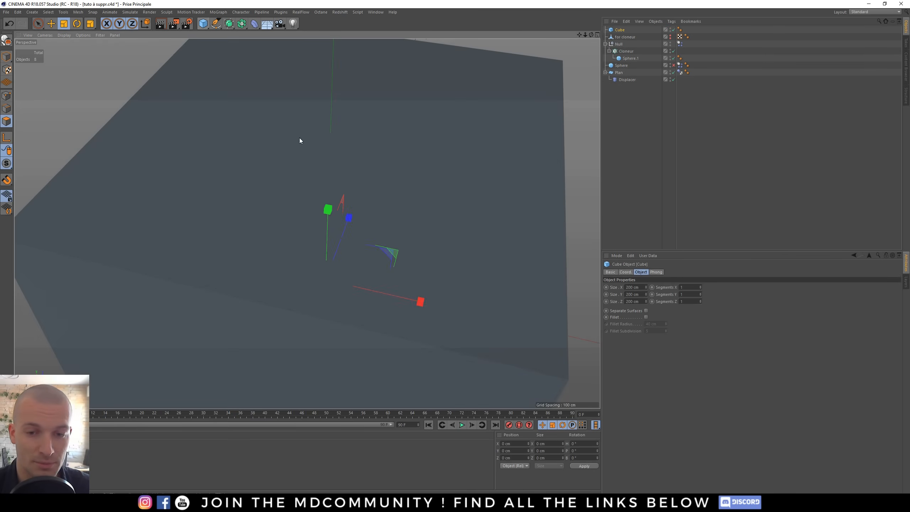
left_click_drag(299, 137, 450, 229, "alt")
left_click_drag(493, 264, 396, 228, "alt")
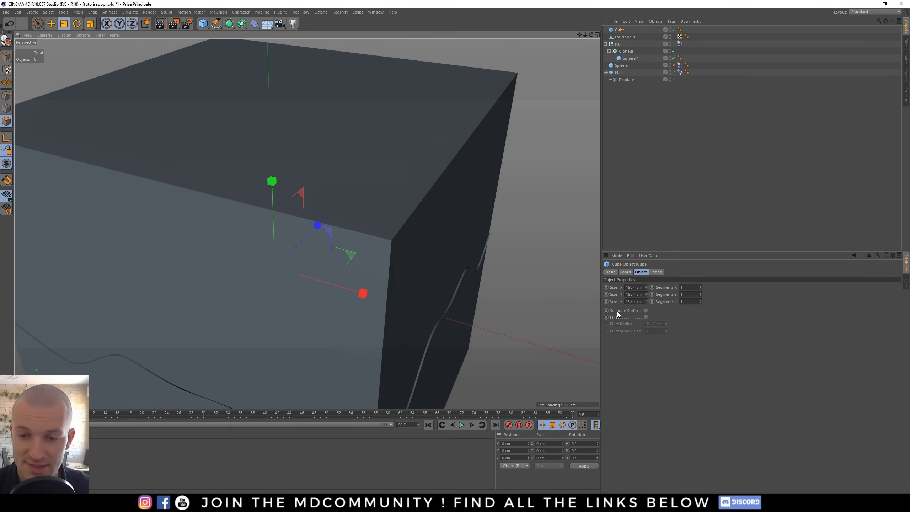
left_click(645, 310)
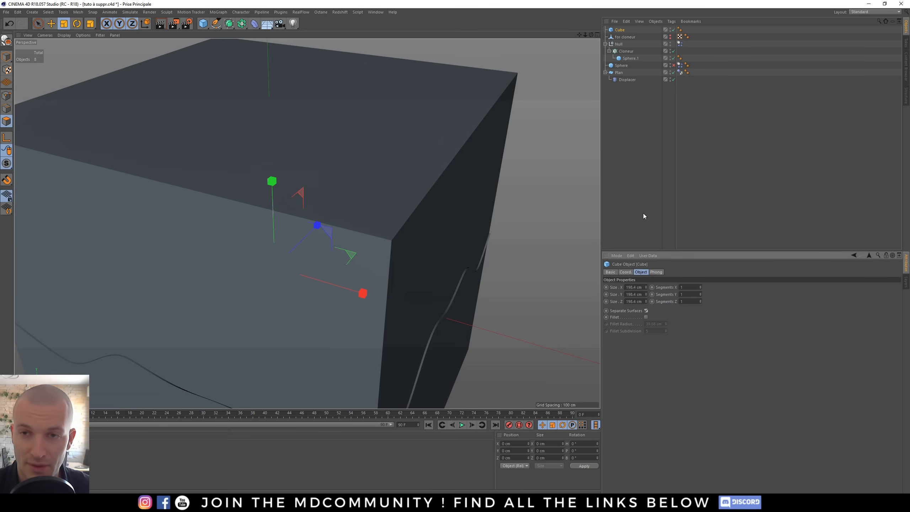
- Add a Null object and rename it "collision objects"
left_click(634, 154)
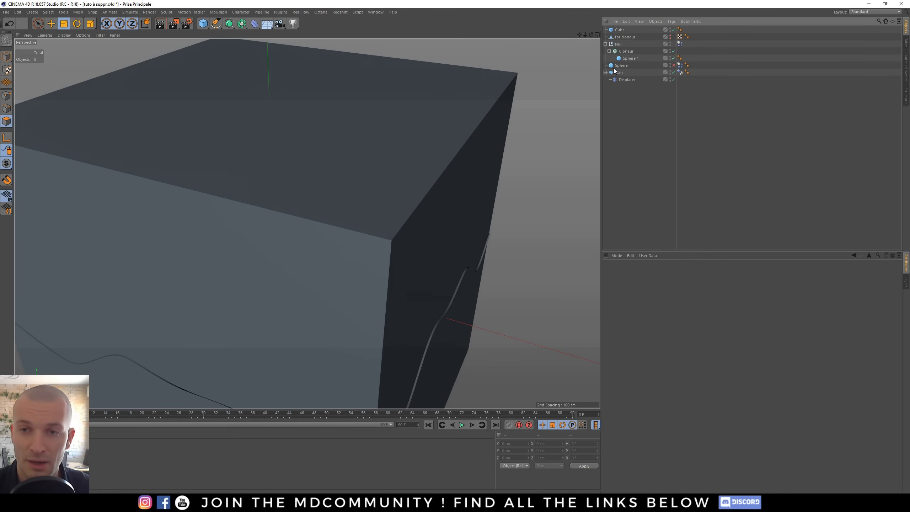
left_click_drag(202, 23, 233, 32)
double_click(622, 29)
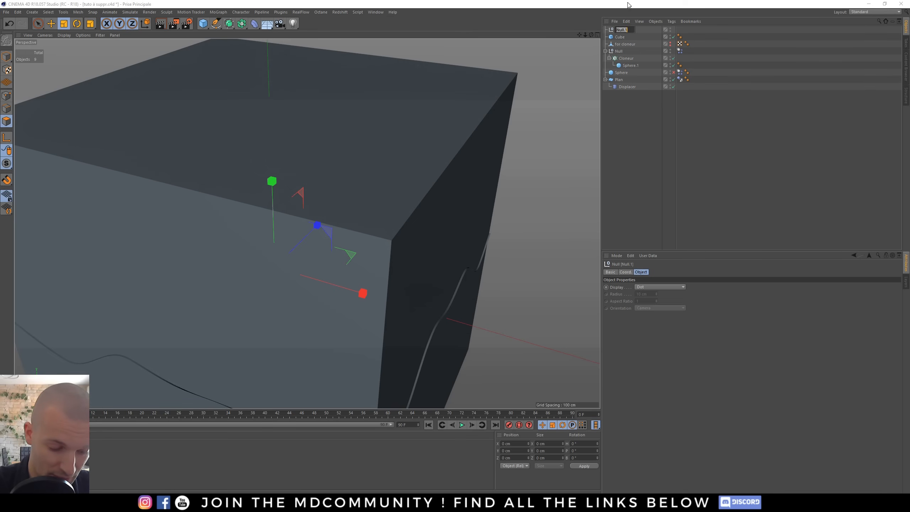
type("collision")
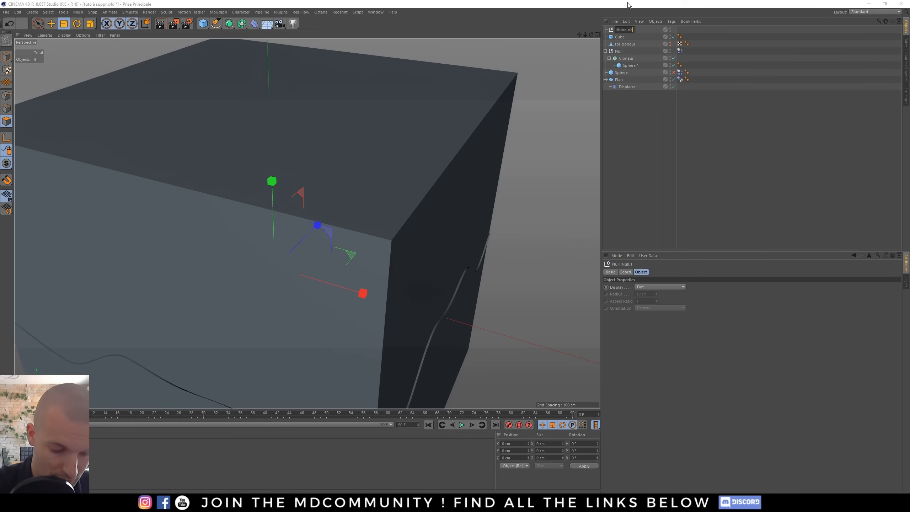
type(" objects")
key("Return")
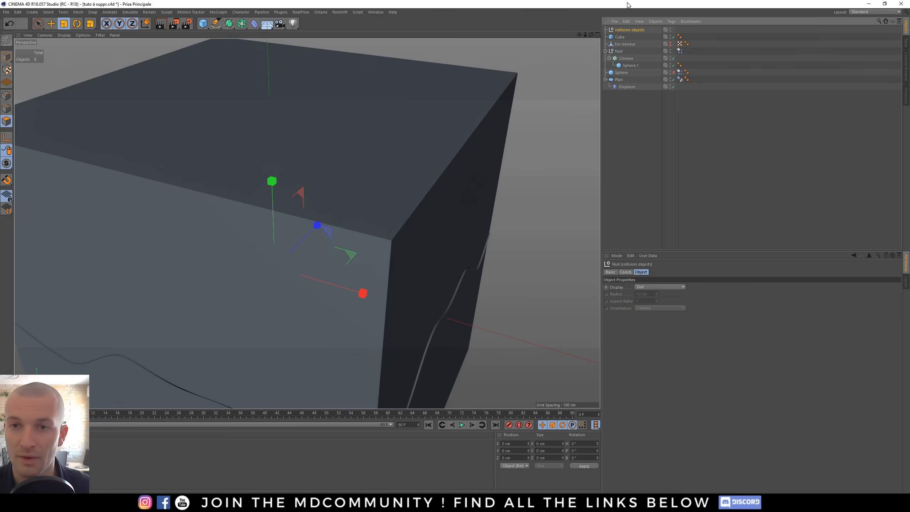
- Group the cube and terrain plane under the collision objects Null with a Dynamics Body tag on it
left_click_drag(623, 80, 679, 30)
left_click(629, 31)
left_click(605, 30)
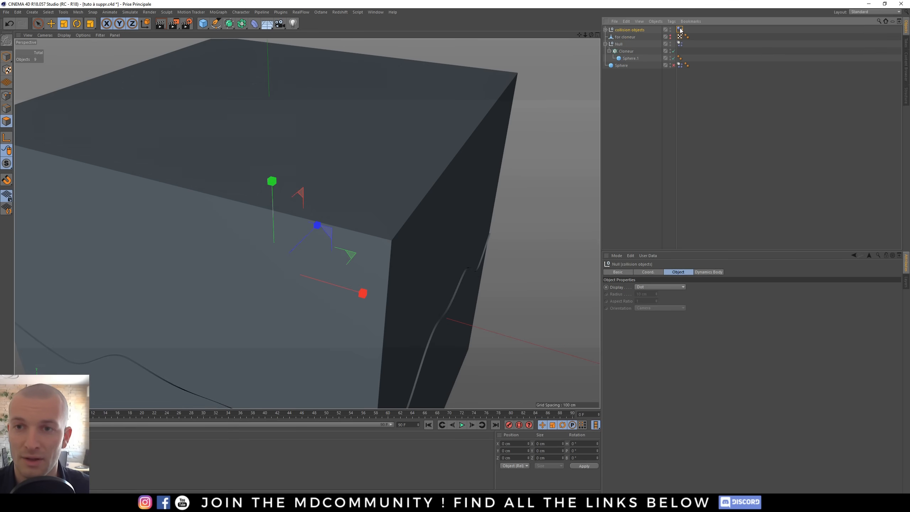
- Set the collision objects tag to Apply Tag to Children, Individual Elements All, and Automatic (MoDynamics) shape
left_click(680, 31)
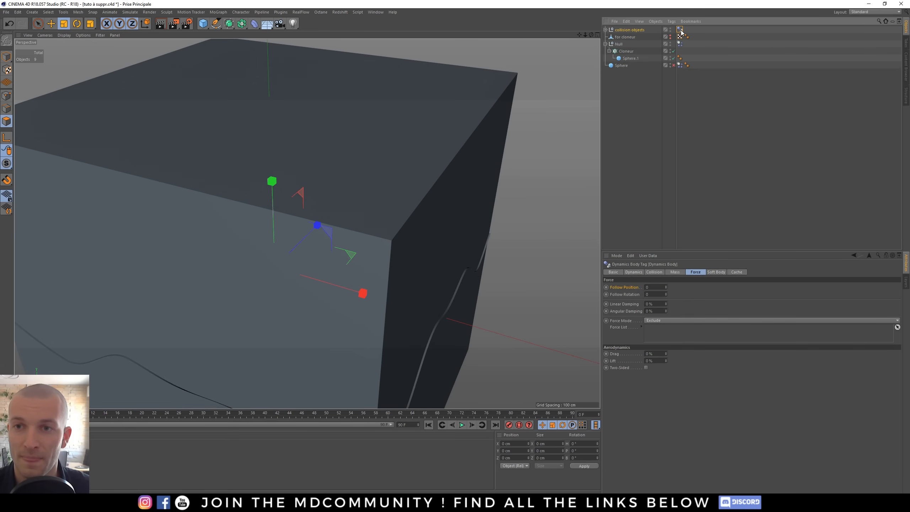
left_click(653, 271)
left_click(667, 287)
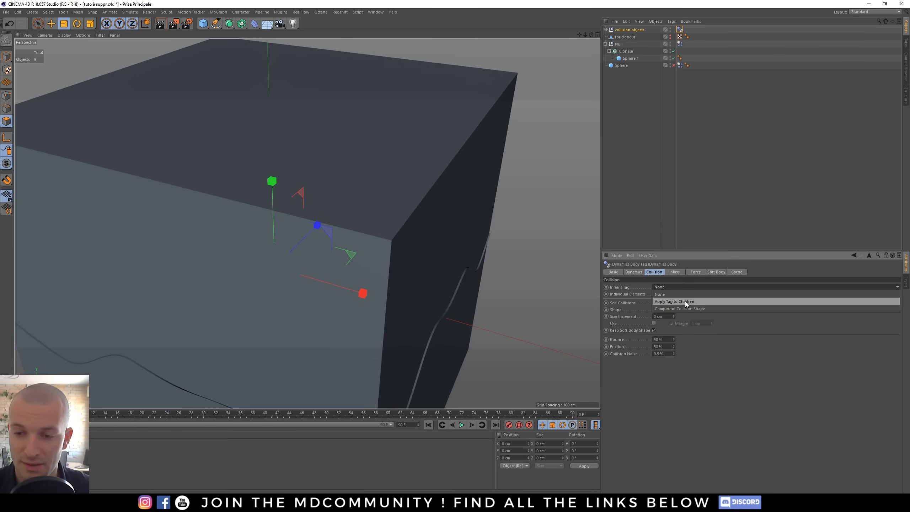
left_click(685, 301)
left_click(660, 294)
left_click(695, 323)
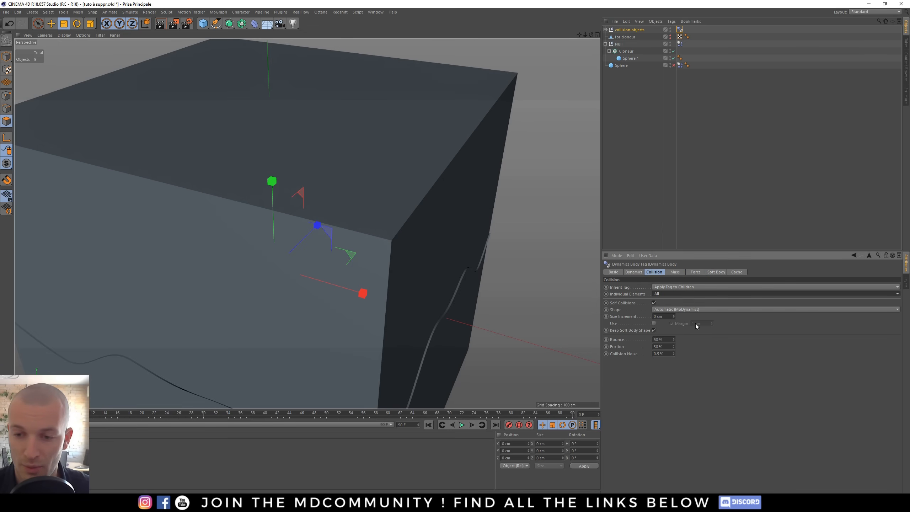
- Hide the cube in the viewport
right_click_drag(339, 268, 288, 265, "alt")
middle_click_drag(322, 247, 346, 215, "alt")
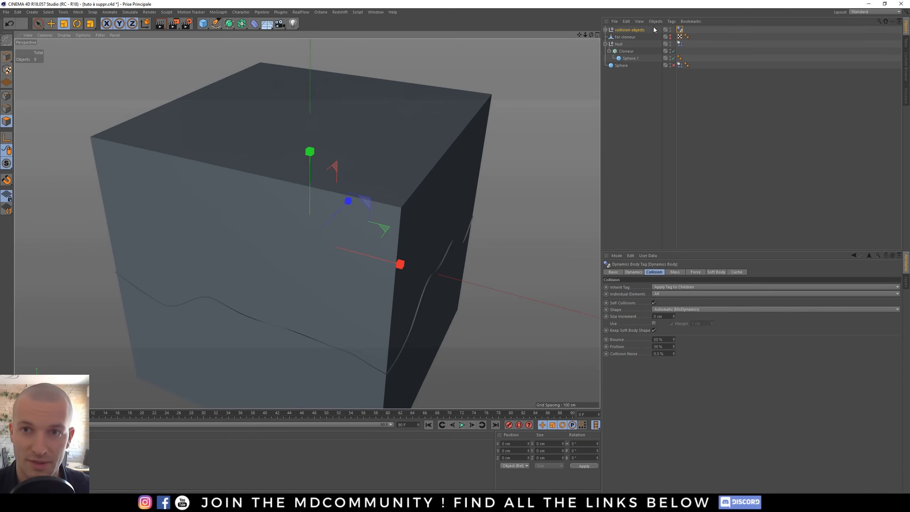
left_click(605, 30)
left_click(626, 38)
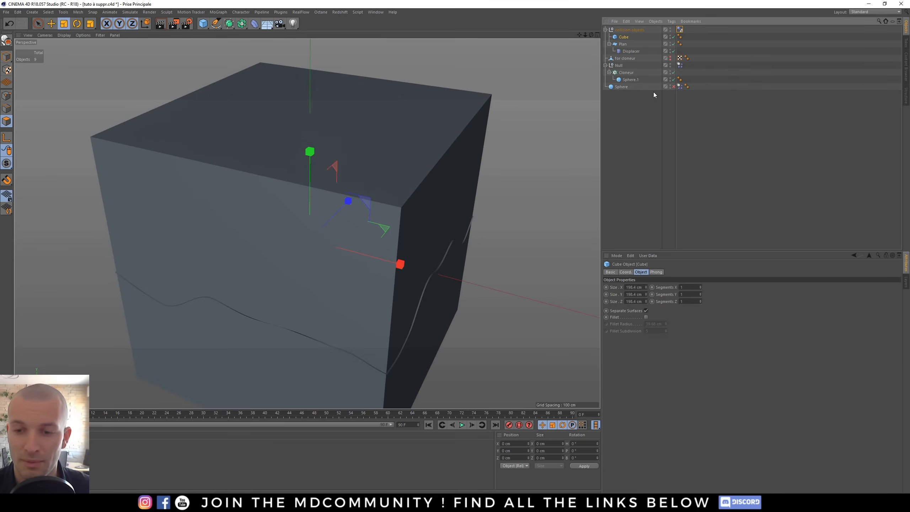
left_click(670, 36)
- Play the simulation and orbit the view to watch the spheres against the cube walls
scroll(501, 268, "up", 5)
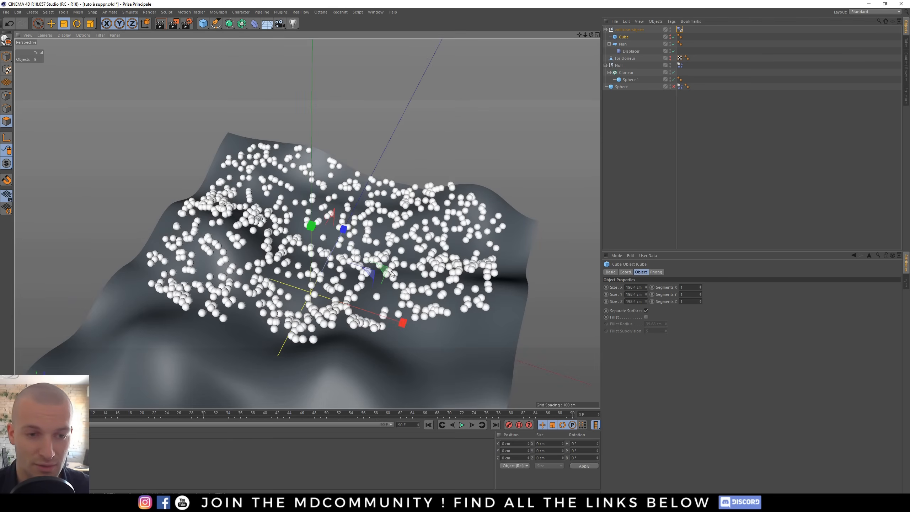
left_click(462, 424)
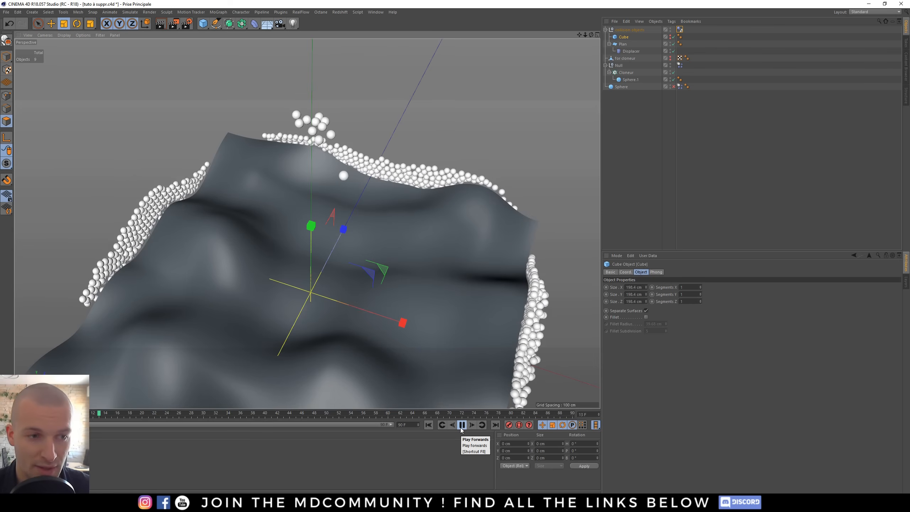
left_click(461, 428)
scroll(304, 300, "down", 3)
left_click_drag(318, 312, 312, 301, "alt")
middle_click_drag(312, 303, 294, 242, "alt")
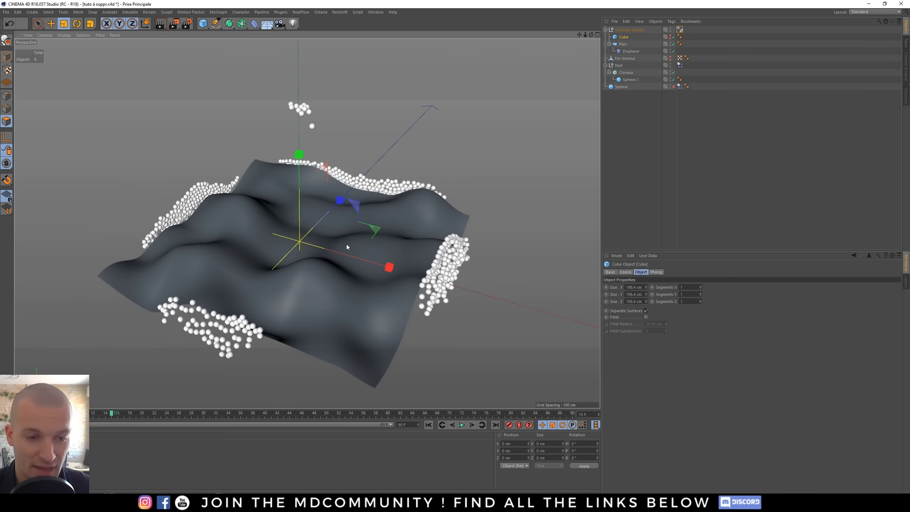
- Select the cube, rewind the timeline to the first frame, and make the cube editable
left_click(623, 37)
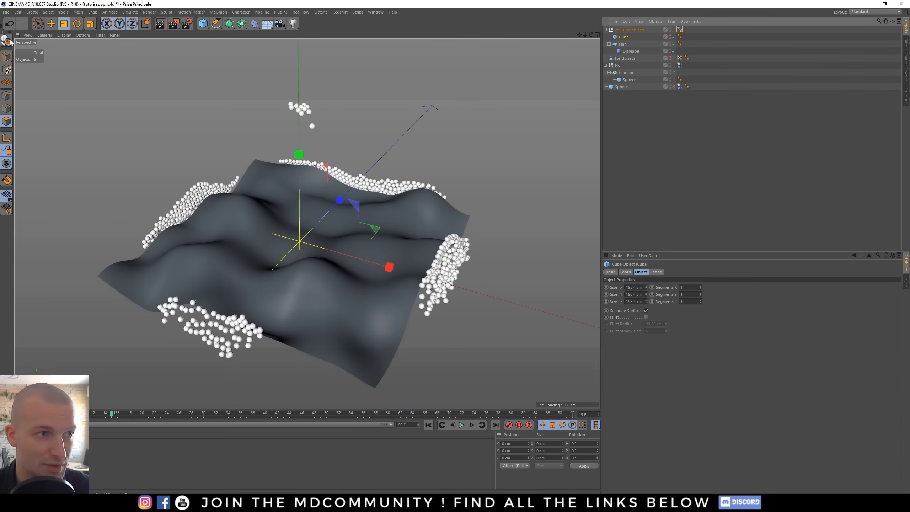
left_click(428, 425)
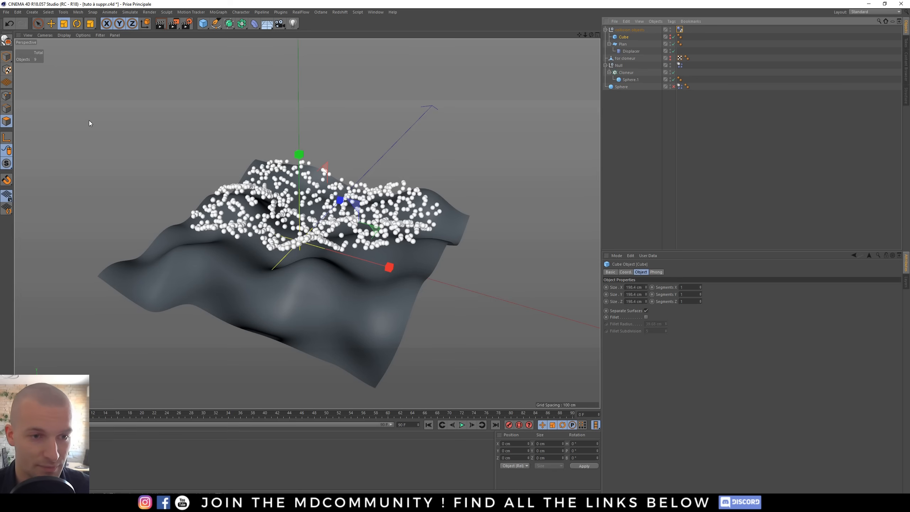
left_click(6, 40)
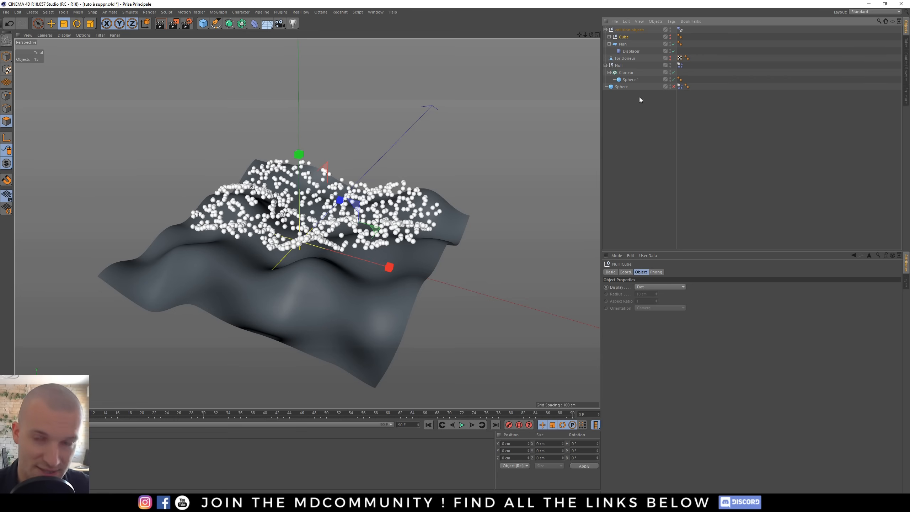
- Expand the converted cube, select Face 1, and briefly unhide the cube in the viewport to inspect its faces
left_click(609, 36)
left_click(626, 44)
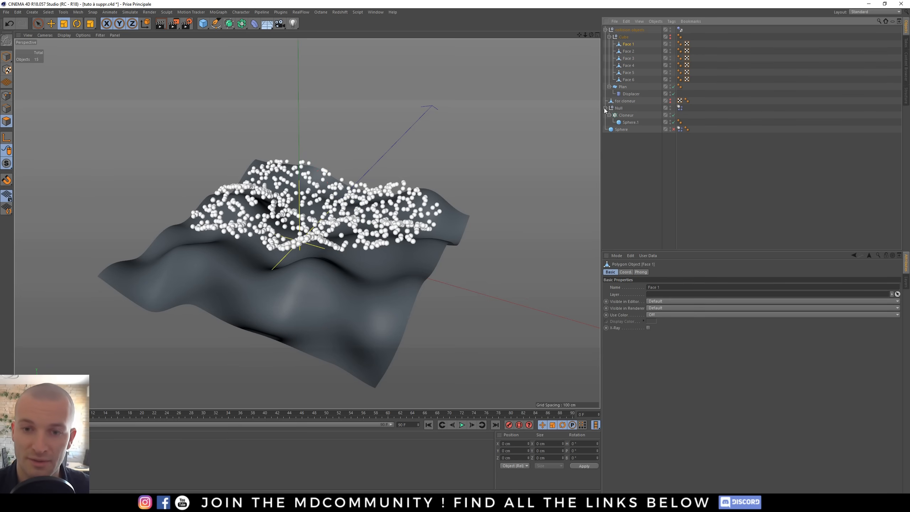
left_click(669, 37)
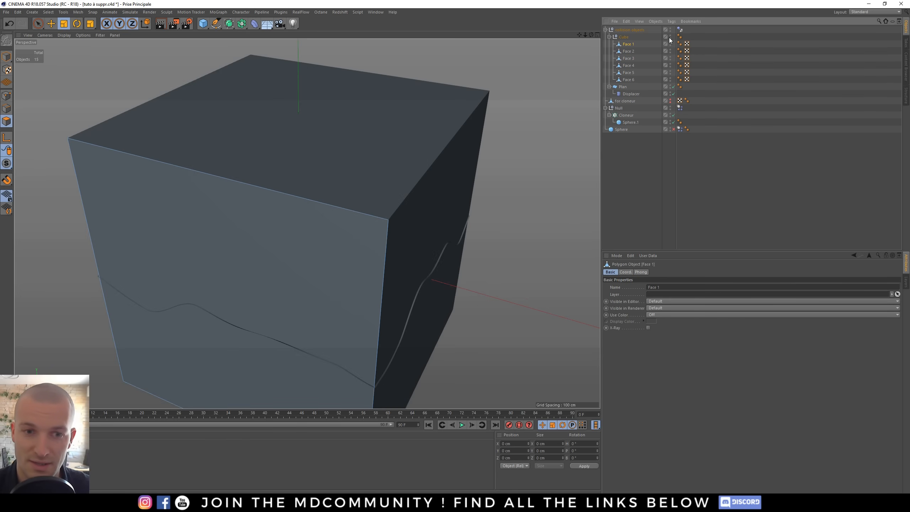
left_click(669, 37)
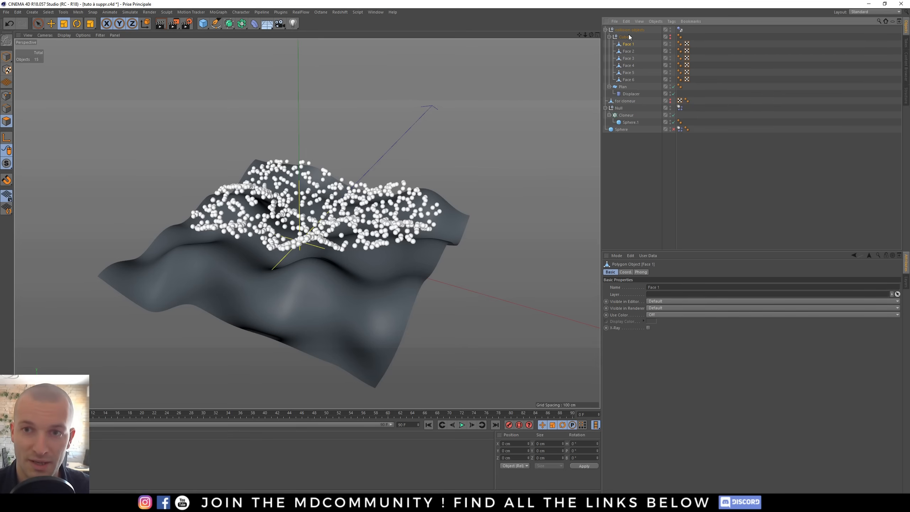
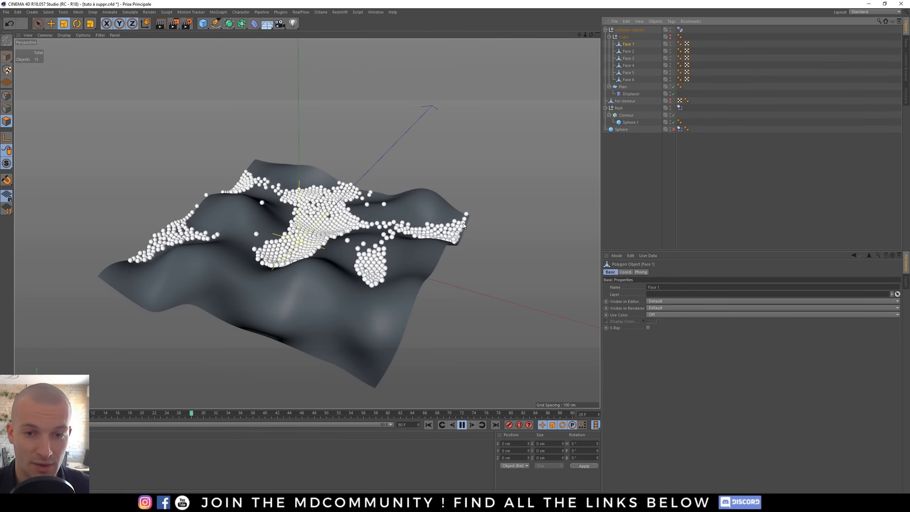
- Orbit around the playing simulation, then stop and rewind it to the first frame
left_click_drag(457, 242, 473, 286, "alt")
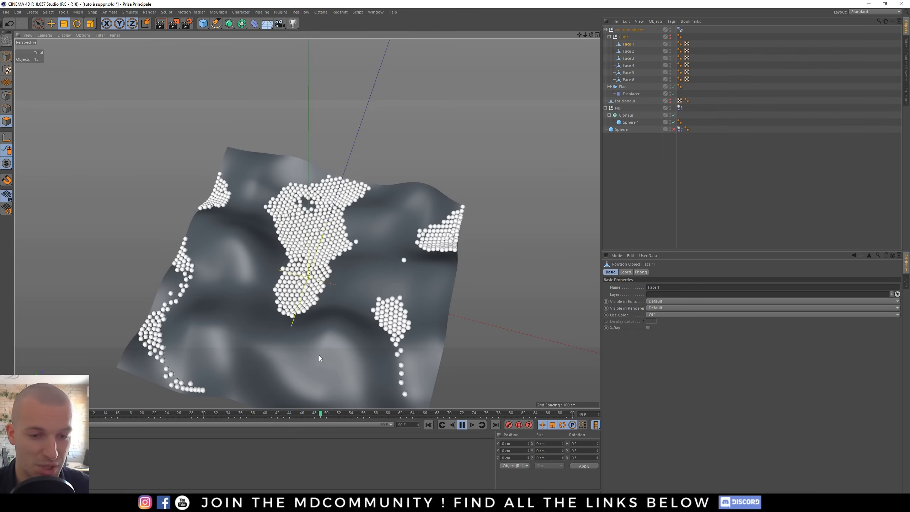
mouse_move(320, 357)
left_mouse_down("alt")
mouse_move(312, 198)
mouse_move(391, 324)
mouse_move(331, 269)
mouse_move(422, 286)
mouse_move(414, 294)
mouse_move(437, 307)
left_mouse_up("alt")
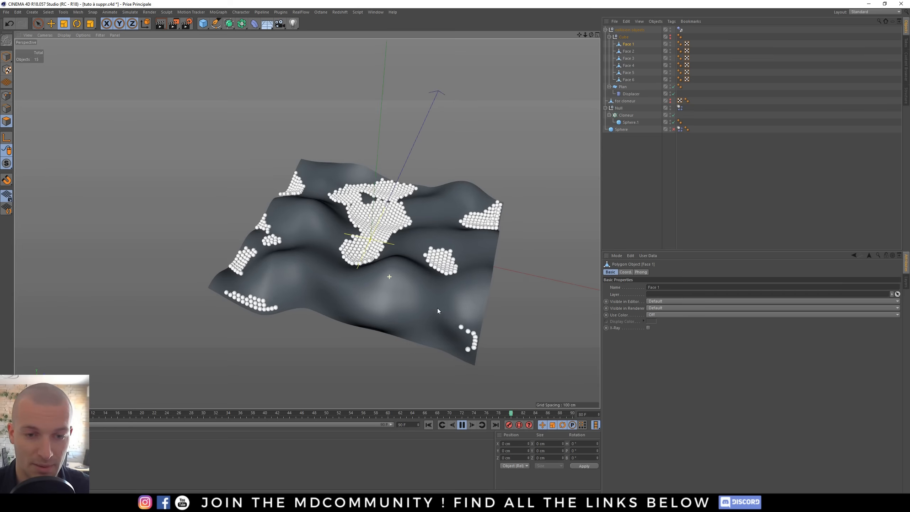
left_click(461, 424)
left_click(429, 425)
middle_click_drag(374, 241, 351, 290, "alt")
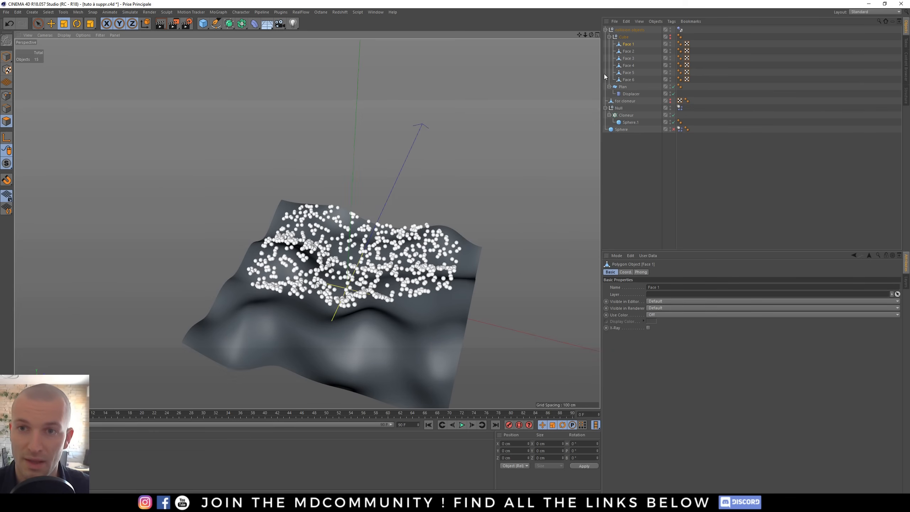
- Collapse the cube's hierarchy, select the Cloner, and set its clone count to 1200
left_click(609, 37)
left_click(615, 115)
scroll(395, 299, "up", 3)
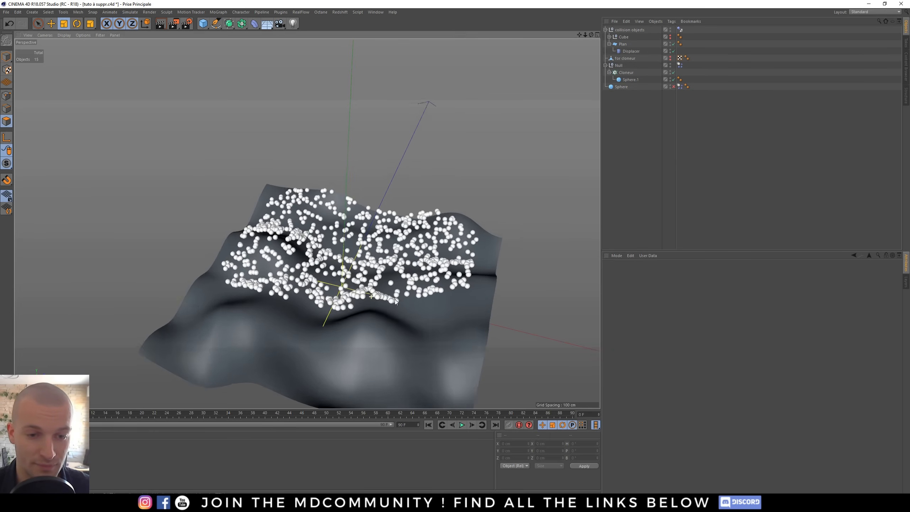
left_click(626, 73)
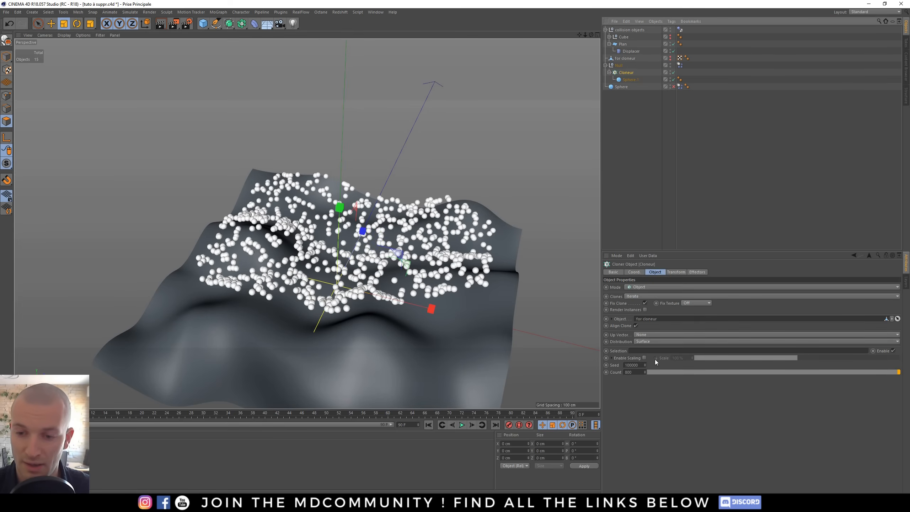
left_click(629, 372)
type("12")
key("Return")
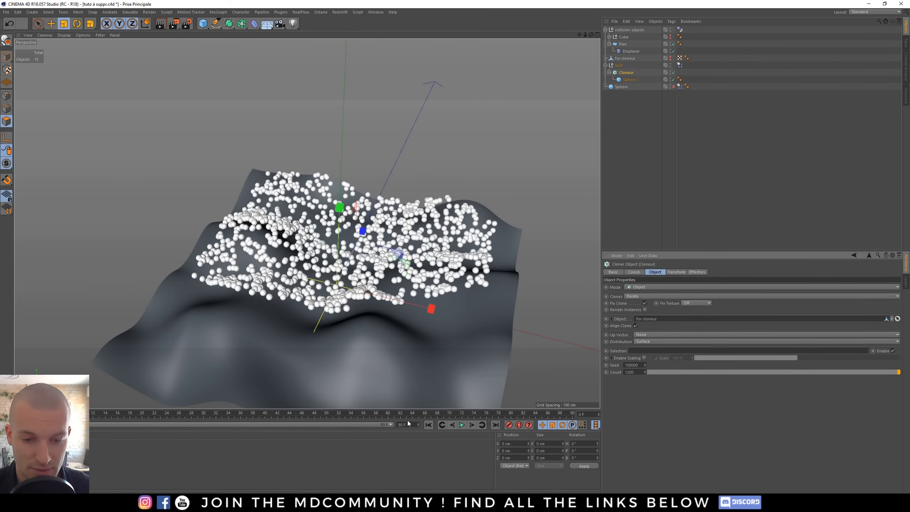
- Play the simulation with the new clone count, then stop and rewind it
left_click(462, 425)
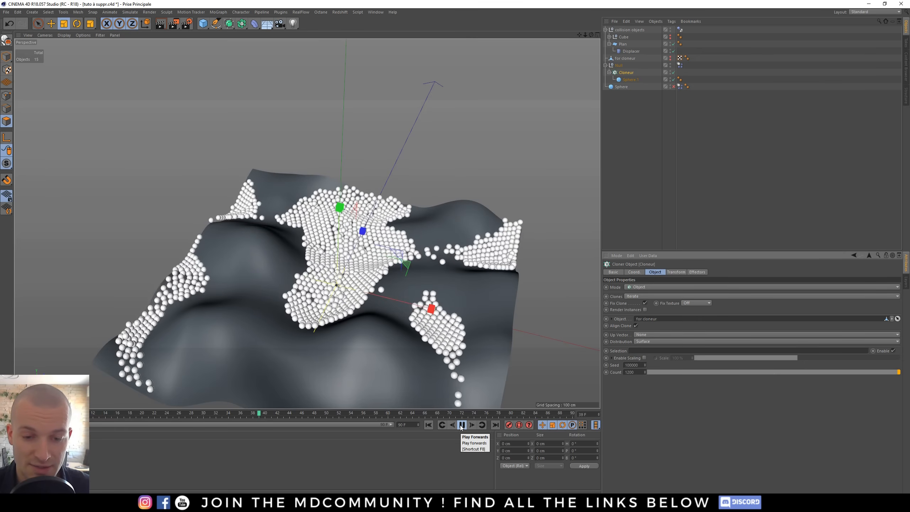
left_click(461, 424)
left_click(428, 425)
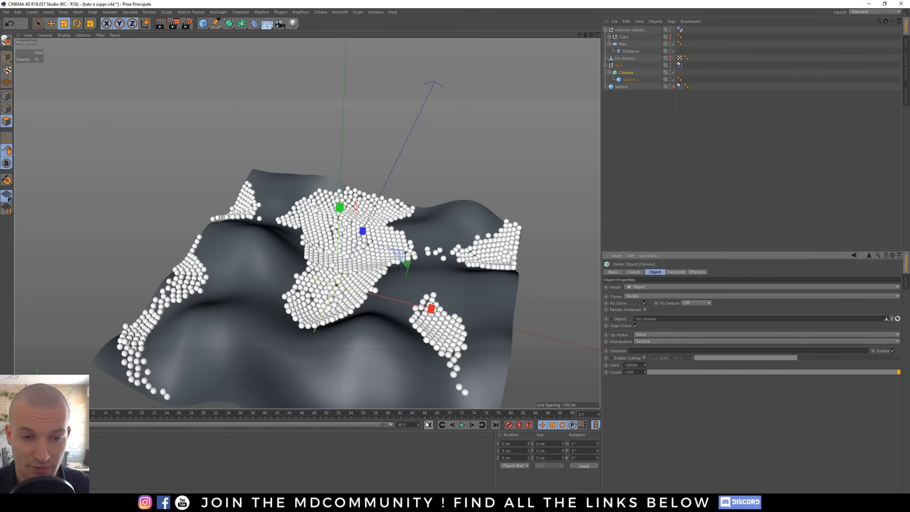
- With the Cloner selected, add a Random effector from the MoGraph effectors
left_click(651, 121)
left_click(627, 72)
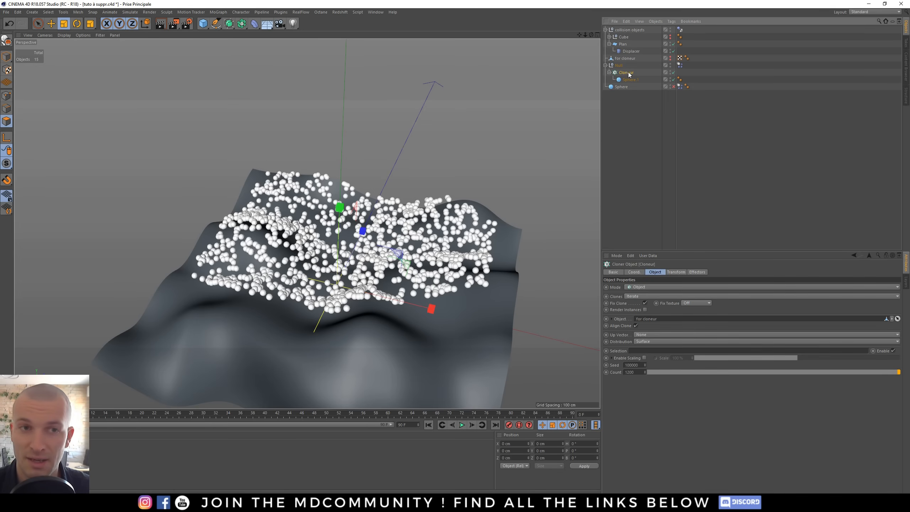
left_click(218, 12)
mouse_move(222, 23)
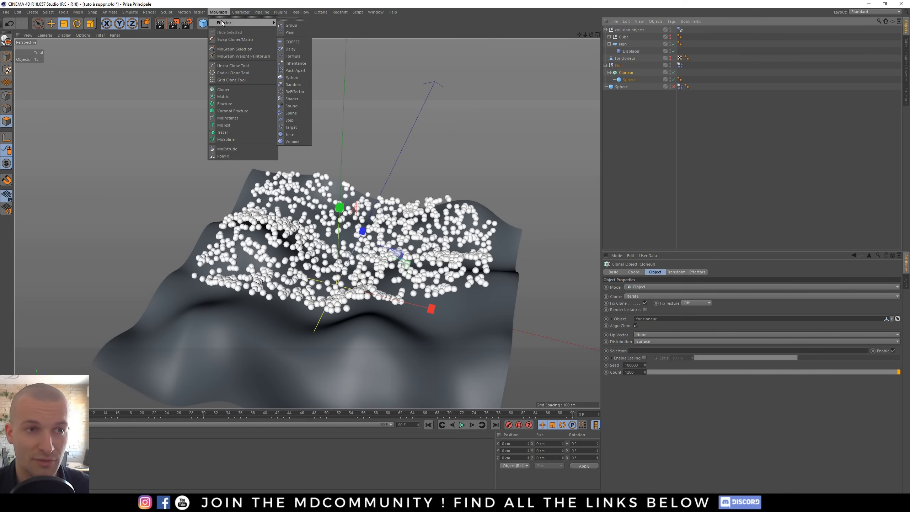
left_click(296, 86)
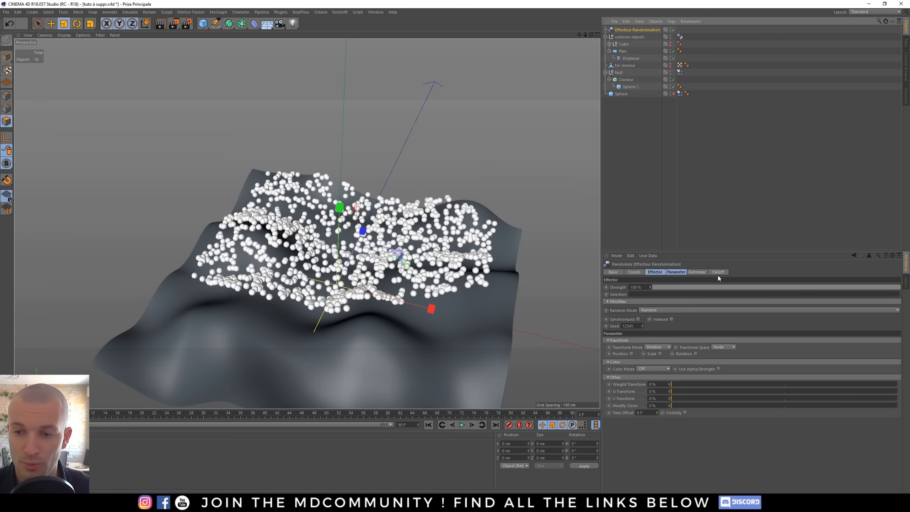
- In the Random effector's parameters, enable Scale with Uniform Scale and set the scale to 0.56
left_click(674, 271)
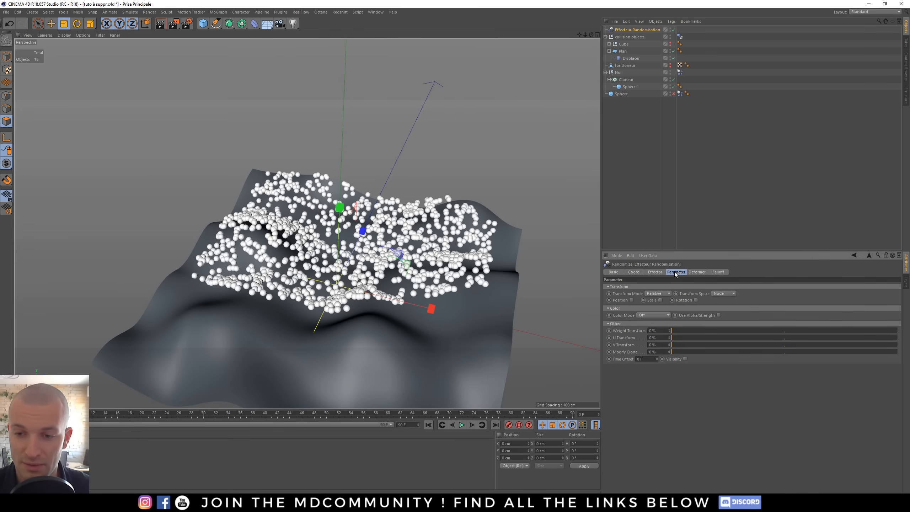
left_click(661, 299)
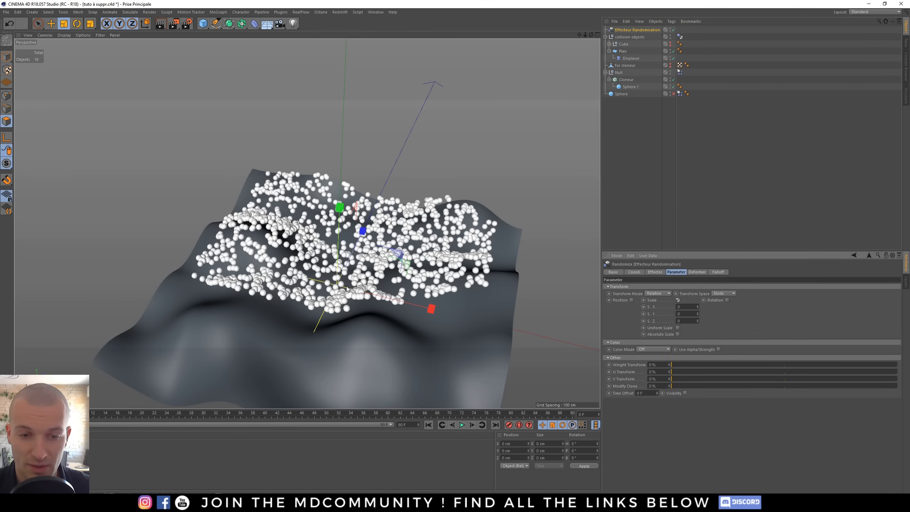
scroll(423, 297, "up", 5)
left_click_drag(423, 298, 516, 315, "alt")
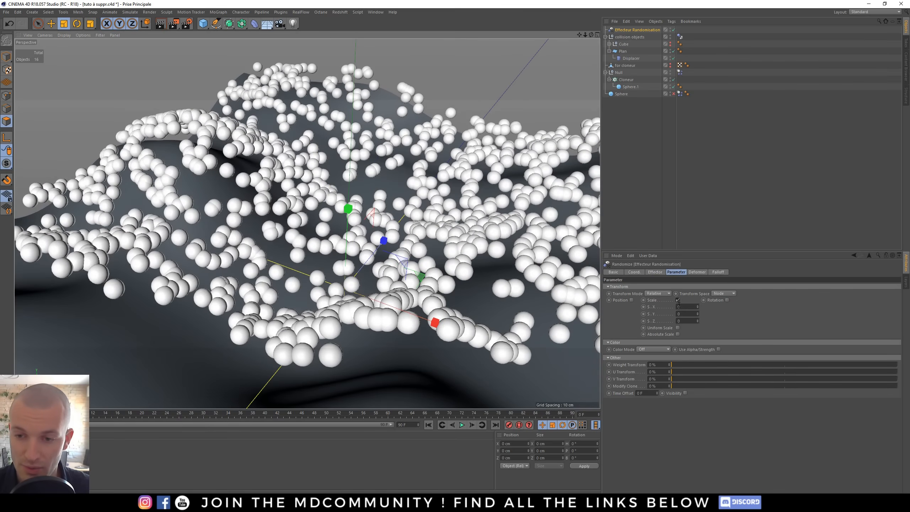
left_click(677, 327)
left_click_drag(696, 305, 372, 283)
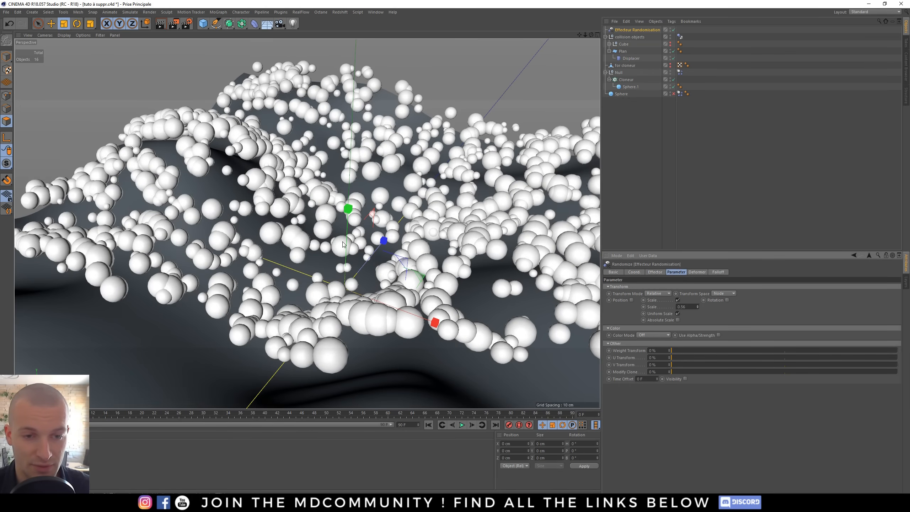
left_click_drag(343, 244, 342, 255, "alt")
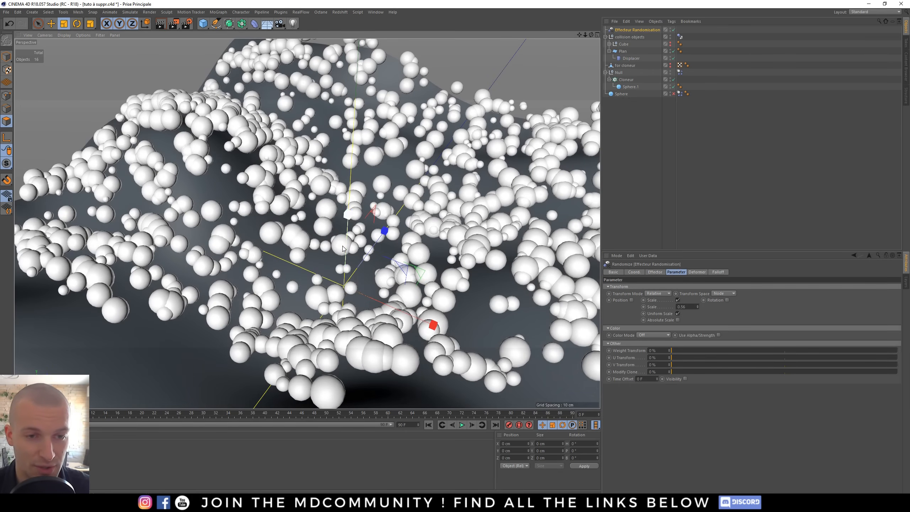
scroll(345, 251, "down", 7)
left_click_drag(345, 250, 358, 239, "alt")
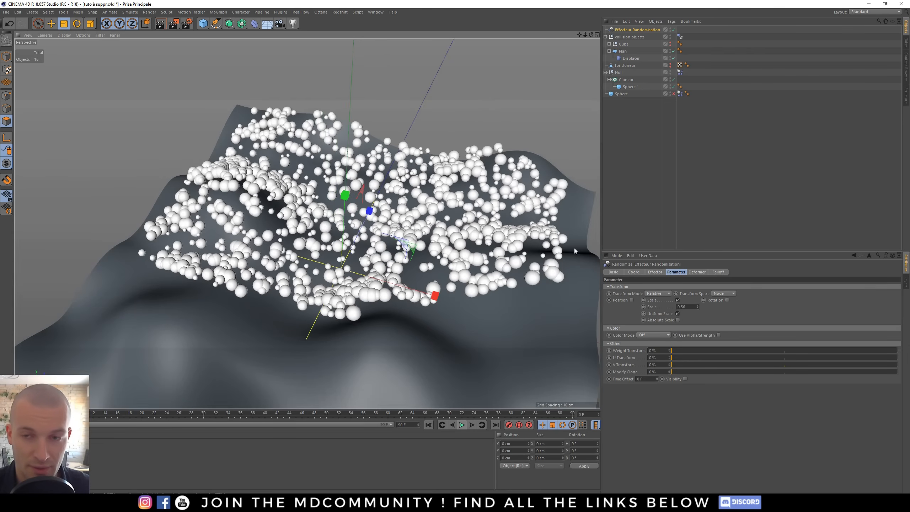
- Check the Cloner's effectors list, toggling the Random effector off and back on
left_click(624, 81)
left_click(703, 272)
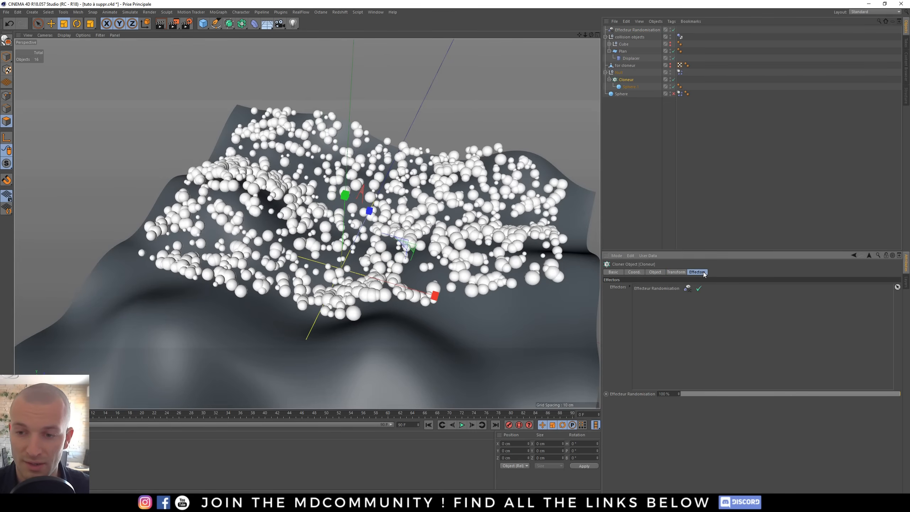
left_click_drag(637, 30, 703, 320)
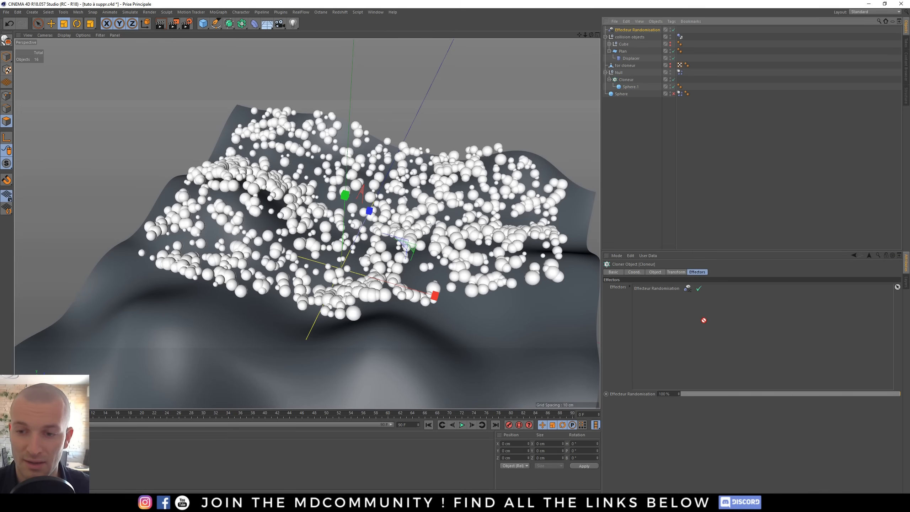
left_click_drag(659, 297, 660, 301)
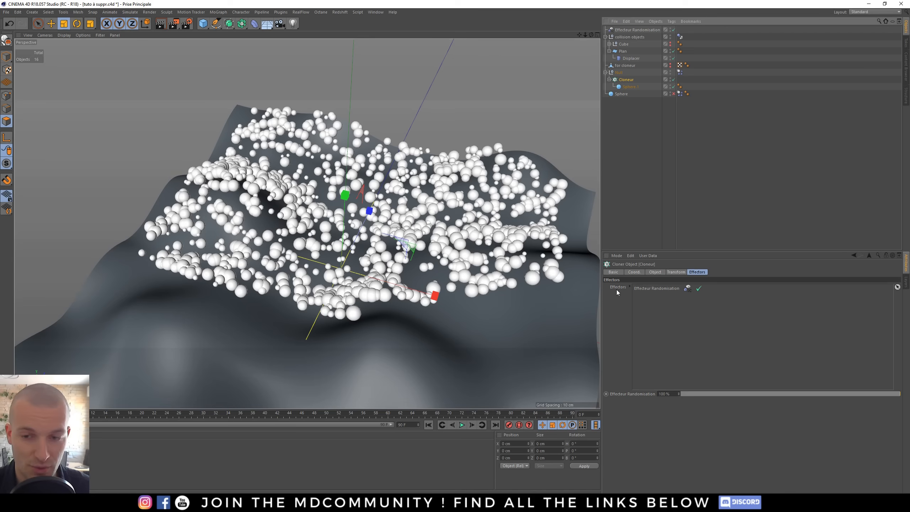
left_click(699, 289)
left_click(699, 289)
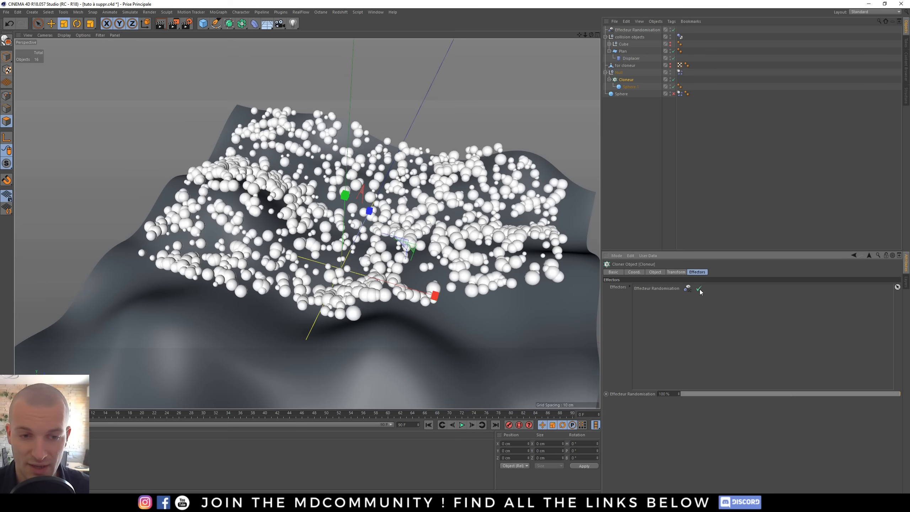
left_click_drag(737, 394, 902, 397)
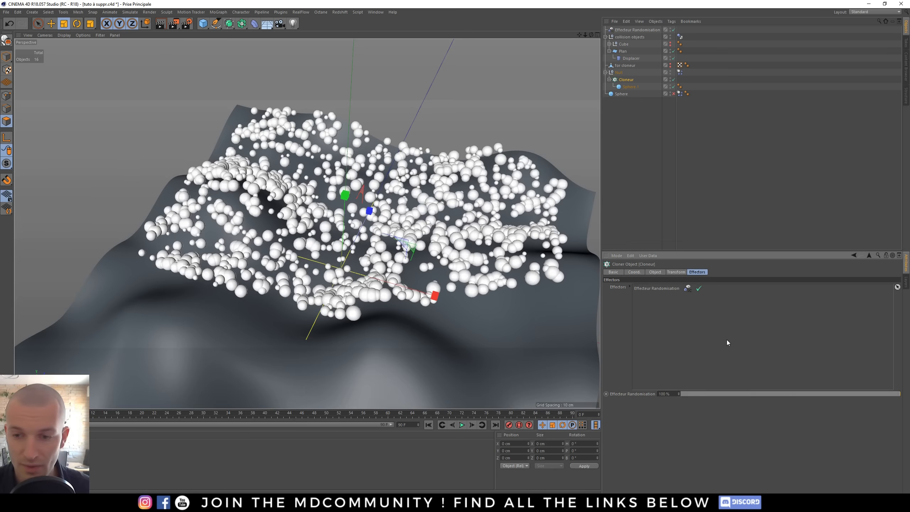
- Play the simulation with the randomly sized spheres, rewind it, and play it again
left_click(462, 425)
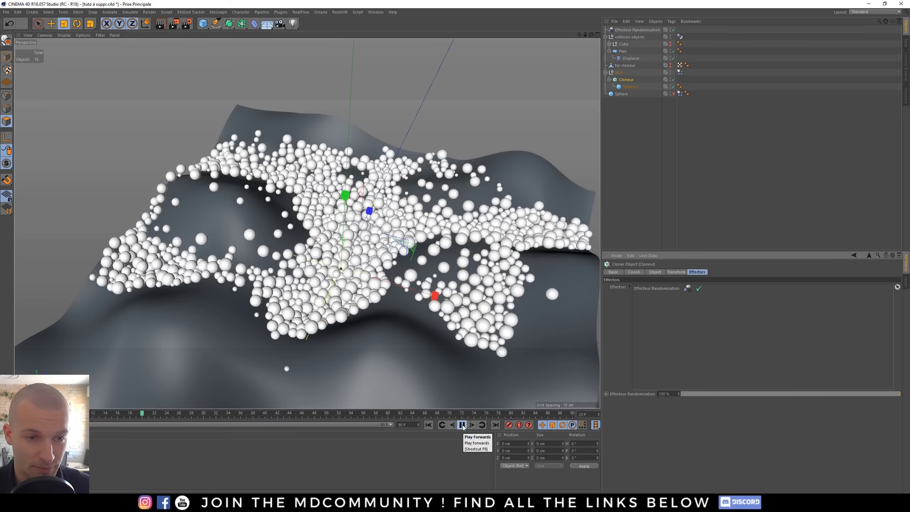
left_click(462, 425)
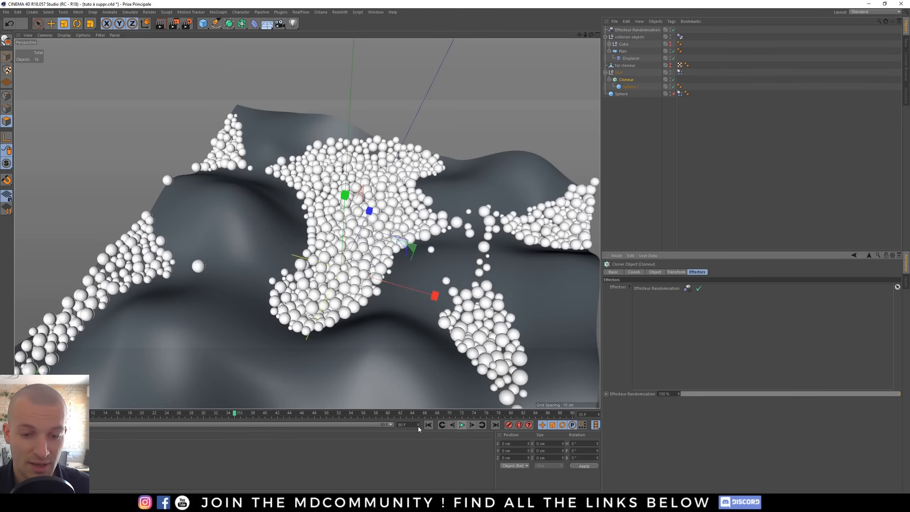
left_click(428, 425)
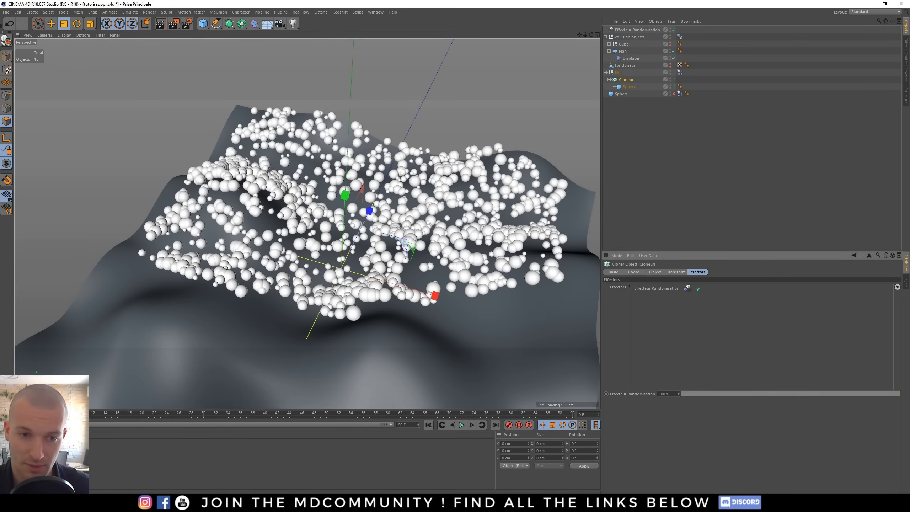
left_click(462, 425)
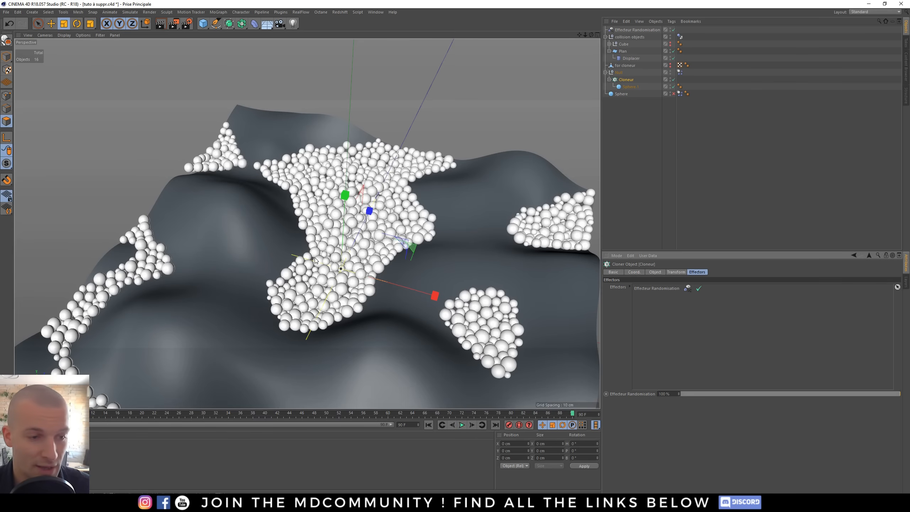
- Select the Cloner and open its object settings to review the clone count
left_click(628, 80)
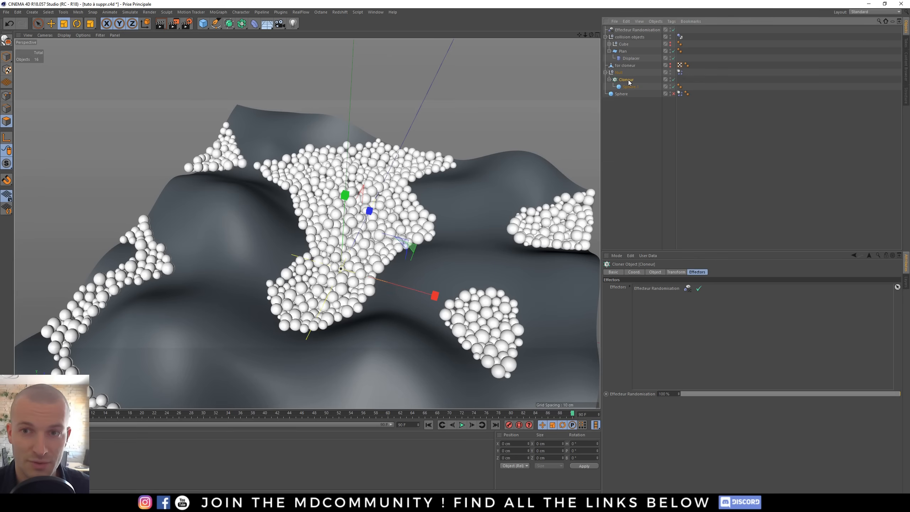
left_click(646, 273)
left_click(636, 373)
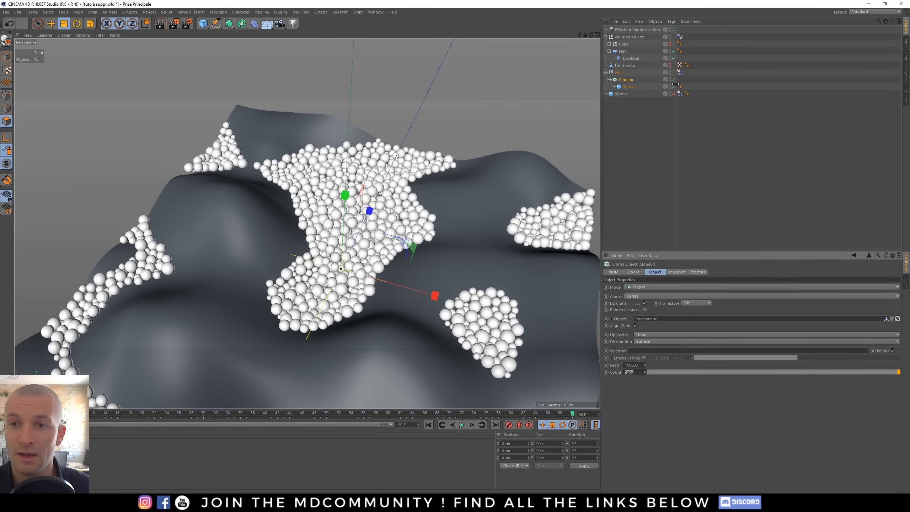
- Rename the Null containing the Cloner to "Moving objects"
double_click(618, 73)
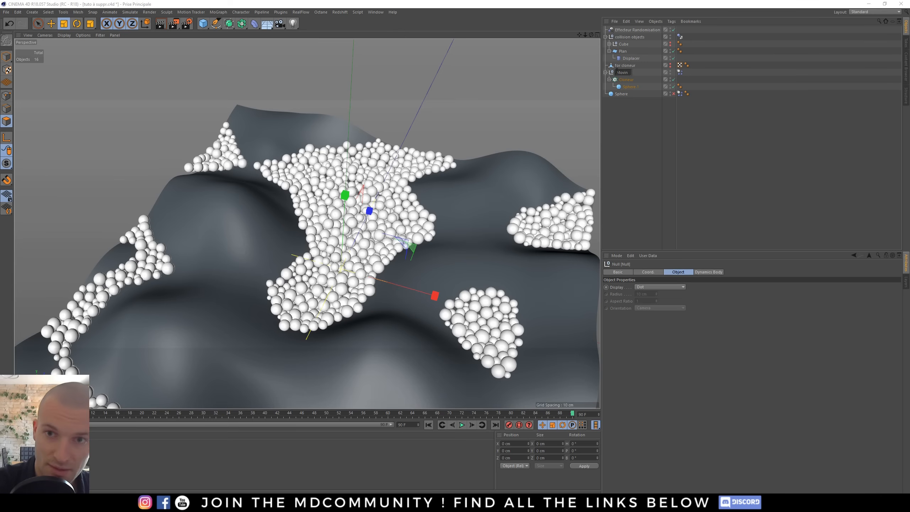
type("Moving objects")
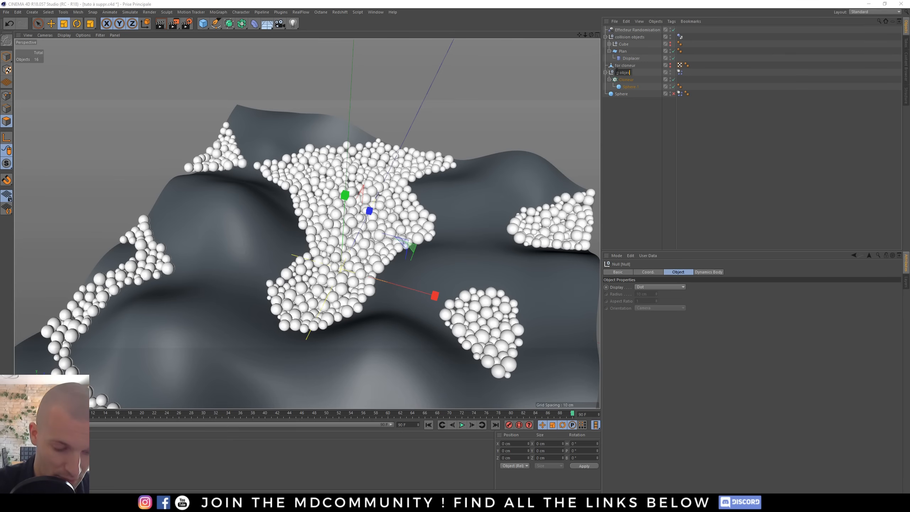
key("Return")
- Open the null's Dynamics Body tag settings, then rewind and replay the simulation
left_click(679, 72)
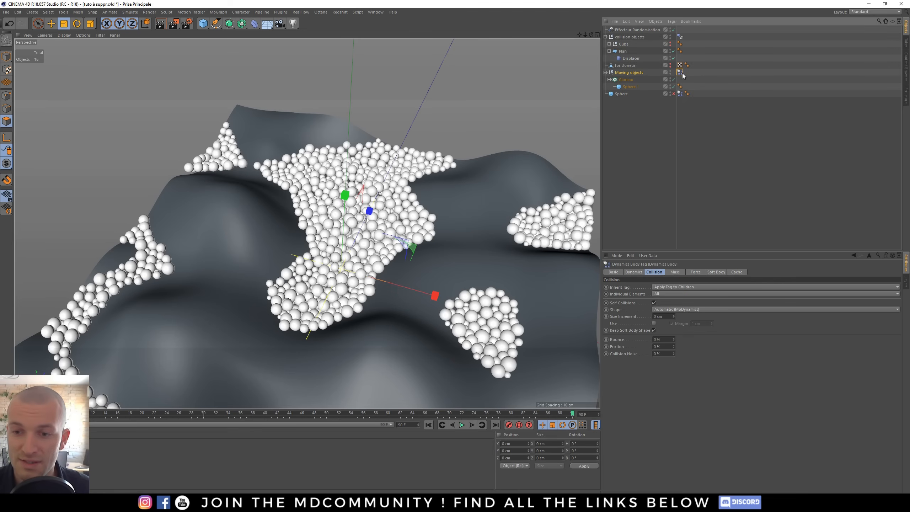
left_click(736, 271)
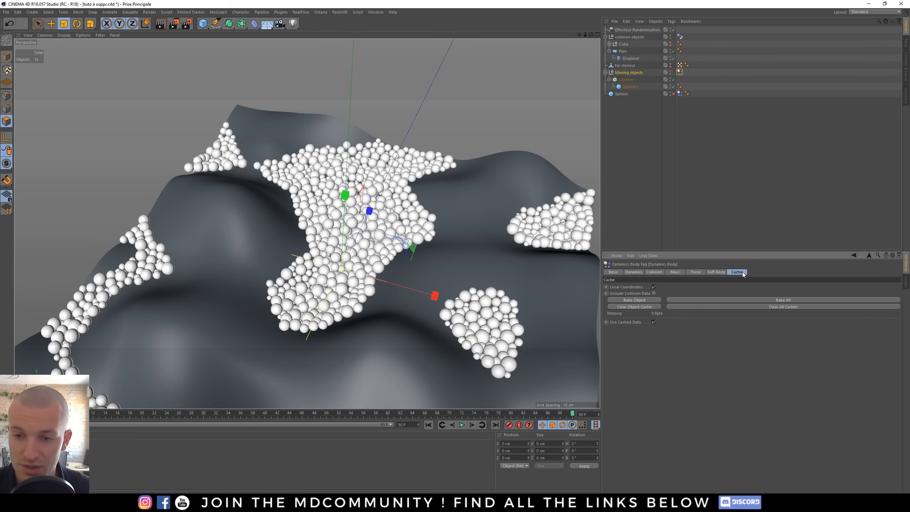
left_click(633, 272)
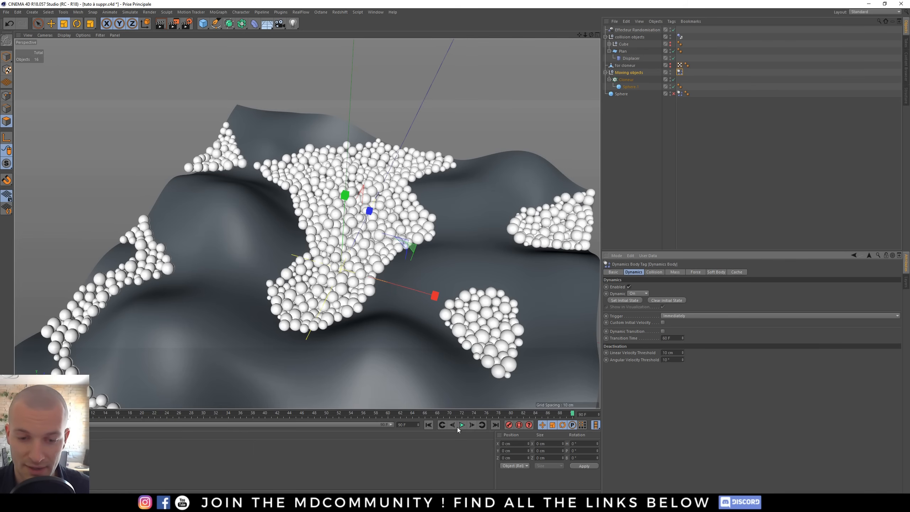
left_click(428, 425)
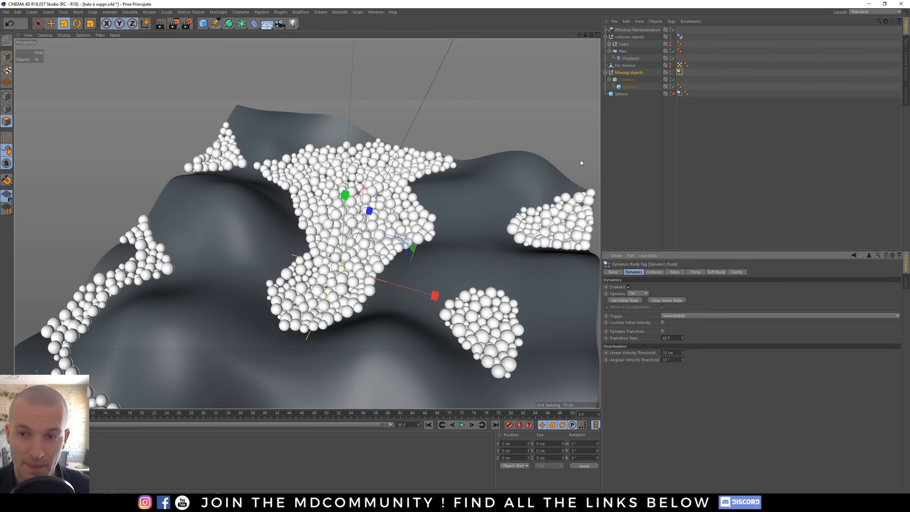
left_click(462, 424)
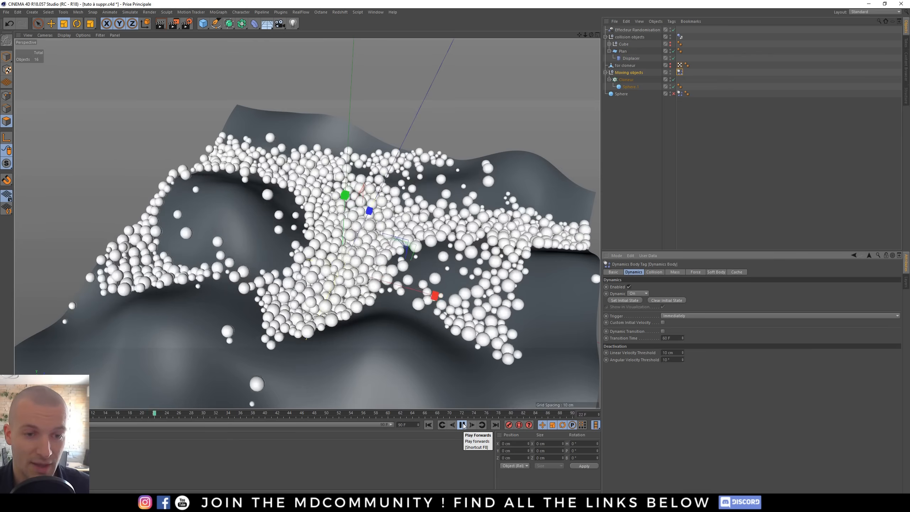
- Rewind the timeline, open the Force settings of the Moving objects' Dynamics Body tag, and play the simulation
left_click(428, 425)
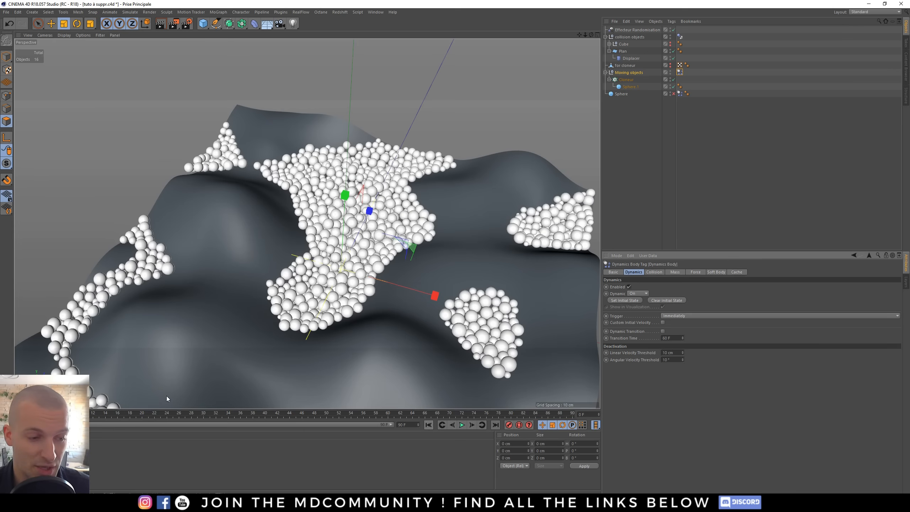
left_click_drag(18, 417, 99, 417)
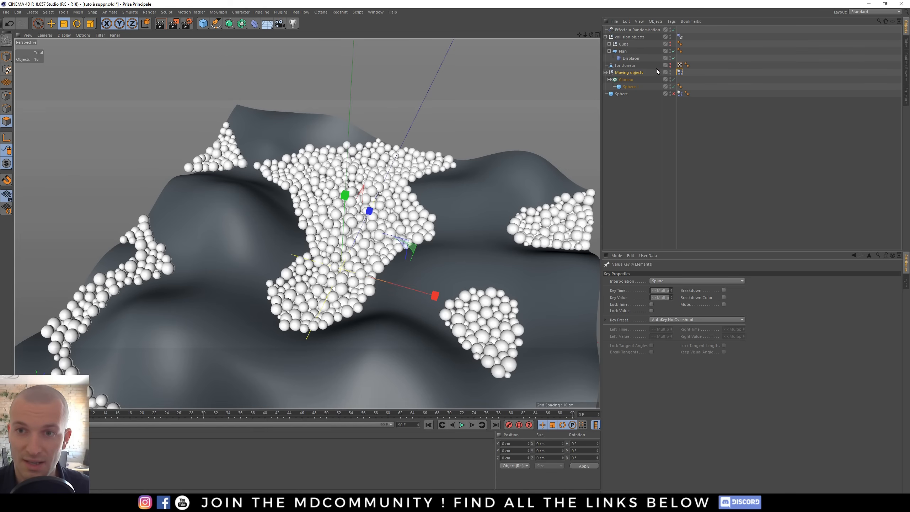
left_click(679, 73)
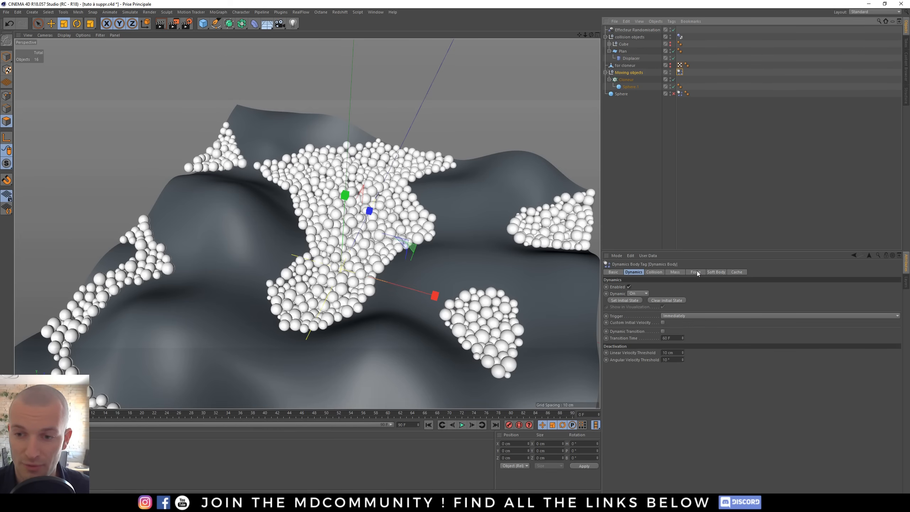
left_click(695, 272)
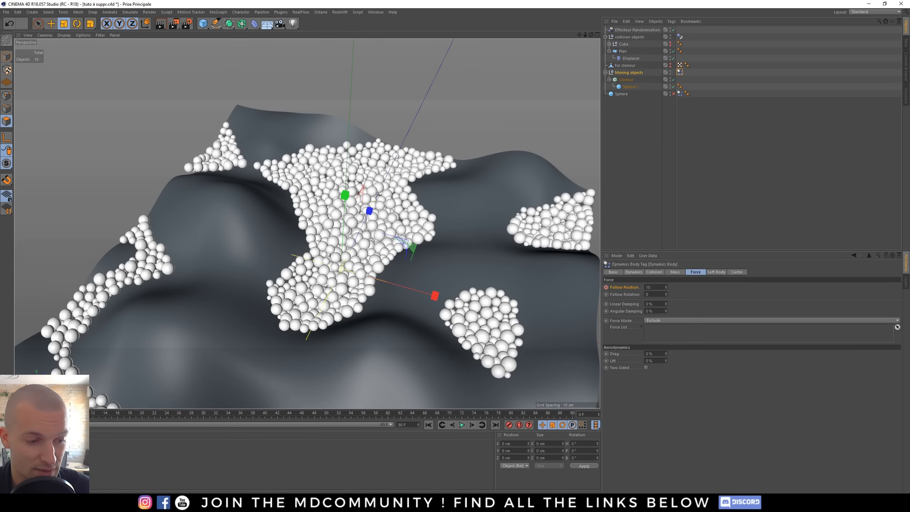
key("F8")
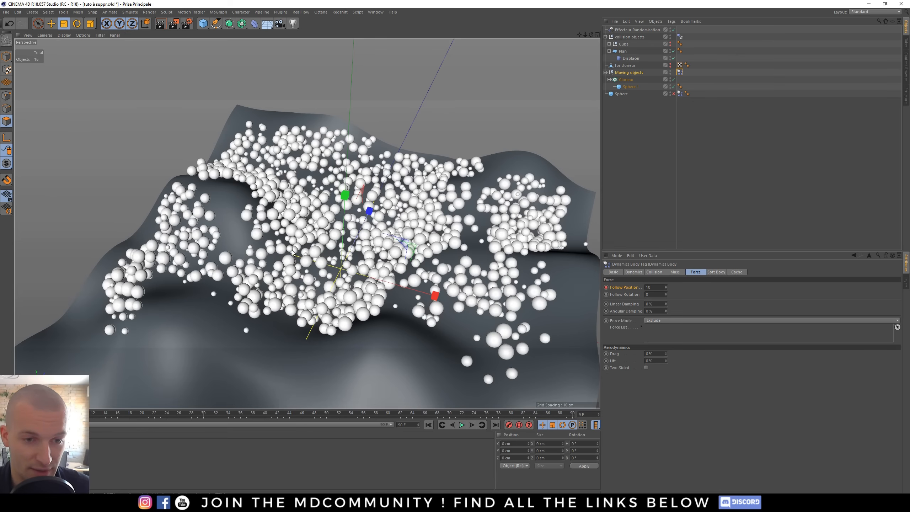
left_click(428, 425)
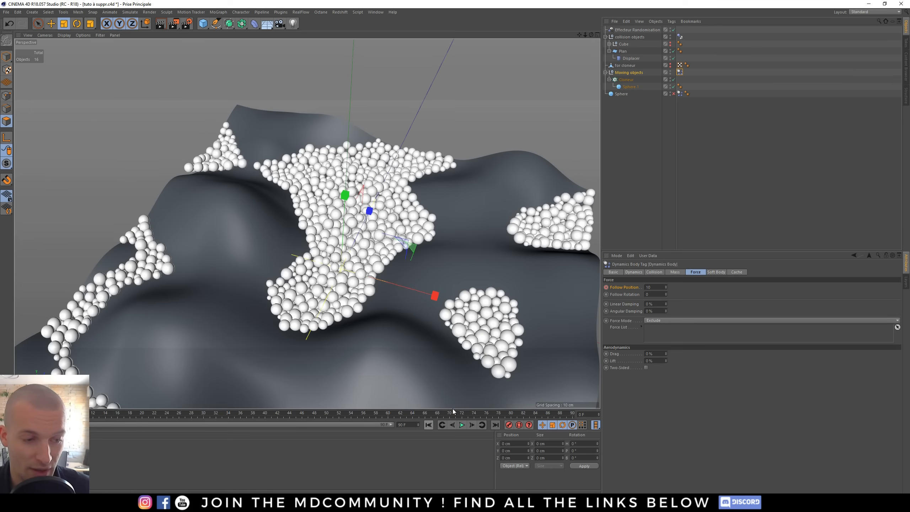
- Delete the animation track on the Follow Position parameter, then play and rewind the simulation
right_click(625, 288)
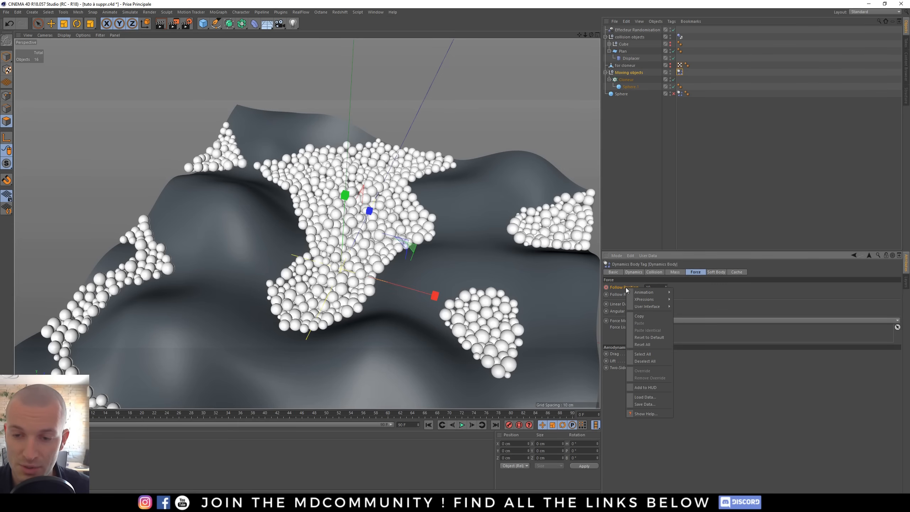
mouse_move(654, 293)
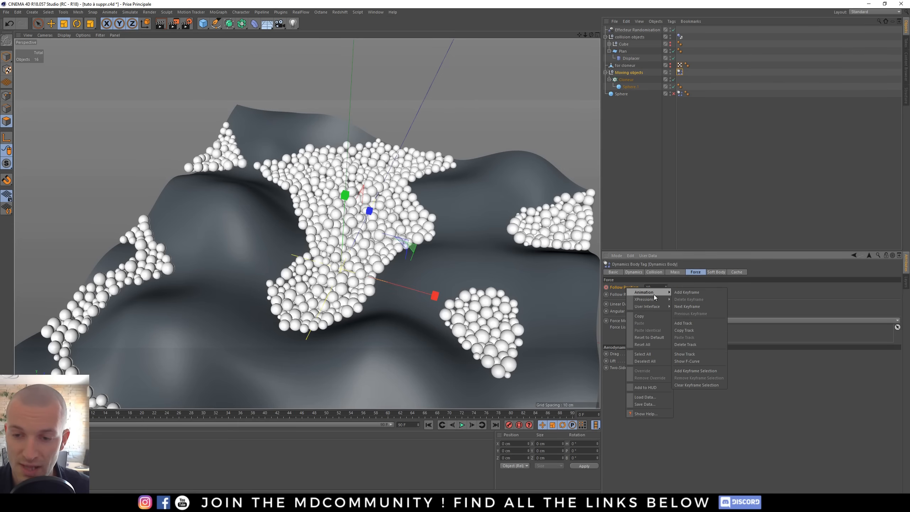
left_click(695, 345)
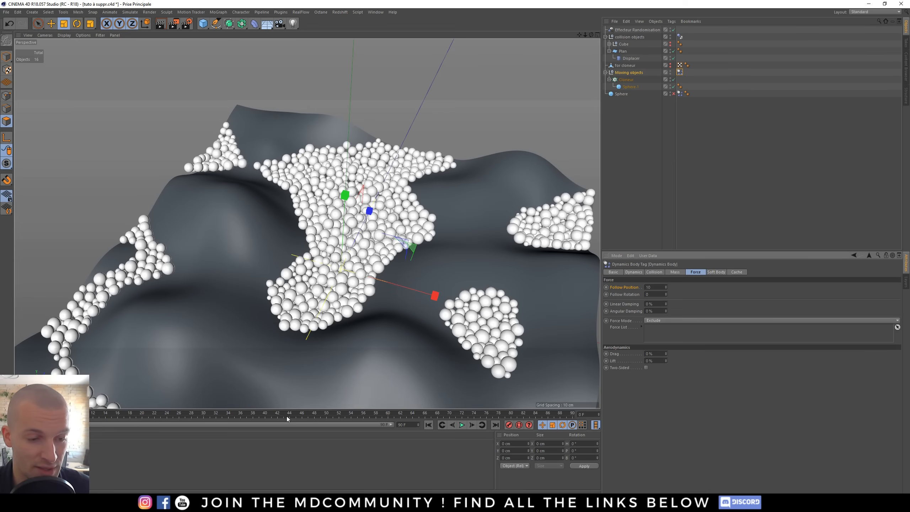
left_click(462, 424)
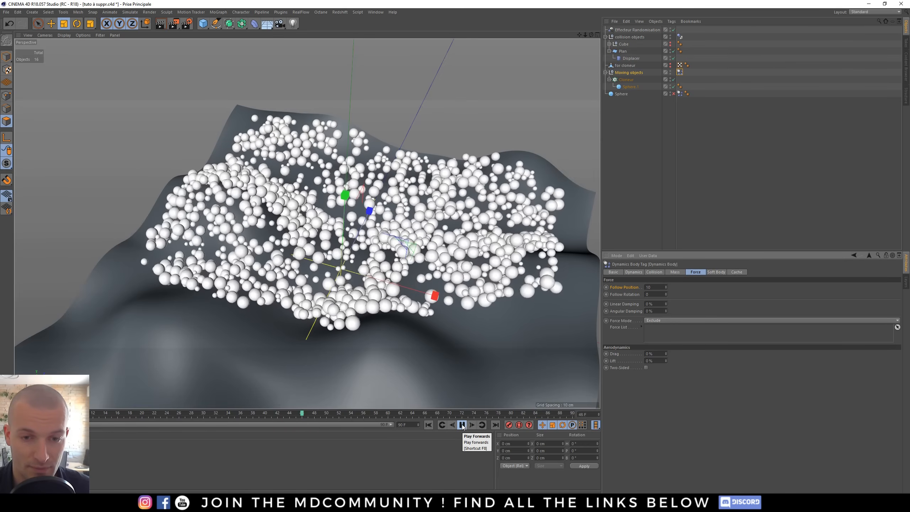
left_click(462, 426)
left_click(427, 425)
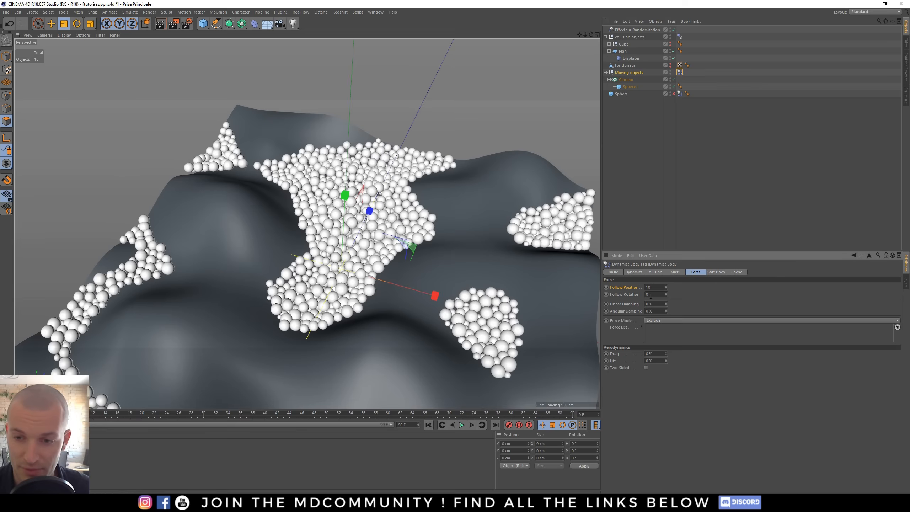
- Set Follow Position to 0 and replay the simulation from the start
type("0")
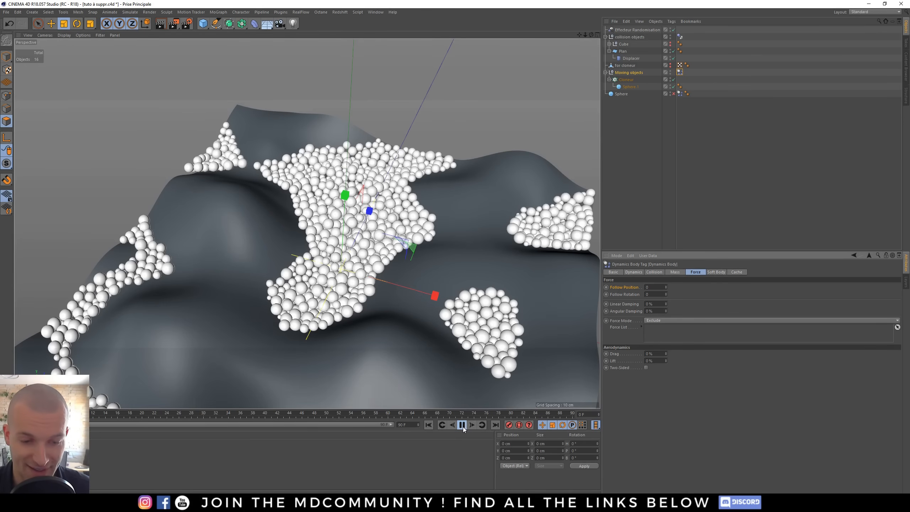
left_click(462, 425)
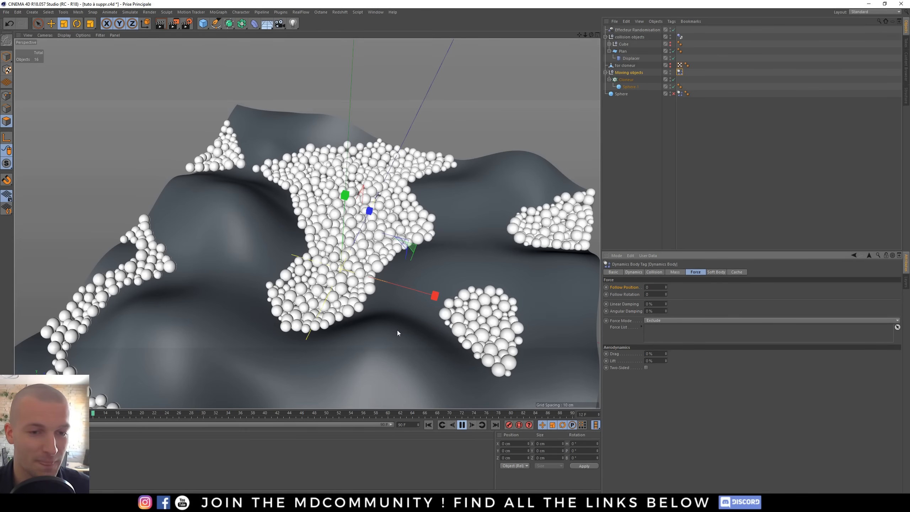
left_click(461, 425)
left_click(427, 425)
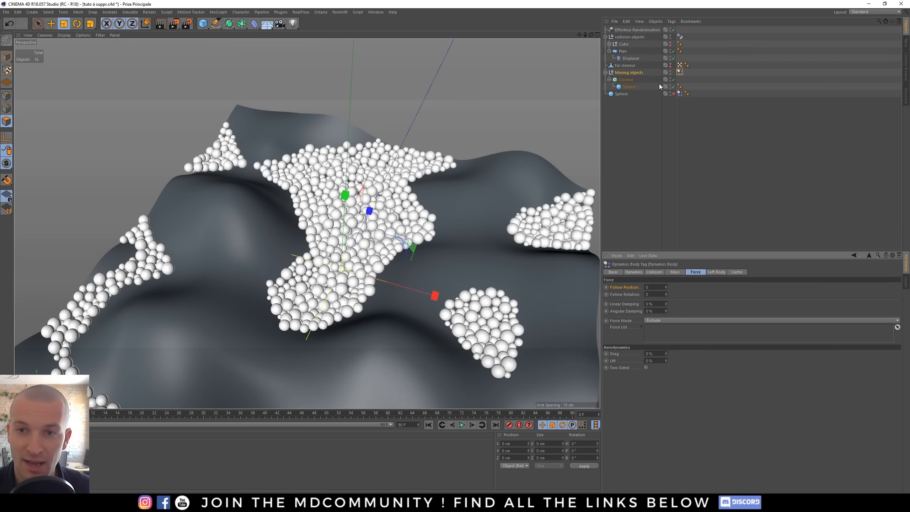
- Try moving the Sphere into the Moving objects null without its own Dynamics Body tag and play the simulation
left_click(673, 94)
left_click_drag(622, 94, 625, 76)
left_click(679, 79)
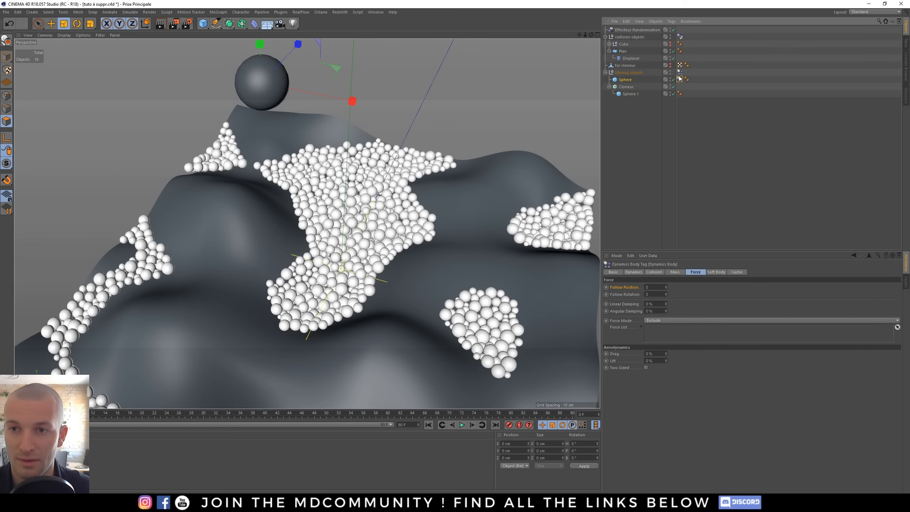
key("Delete")
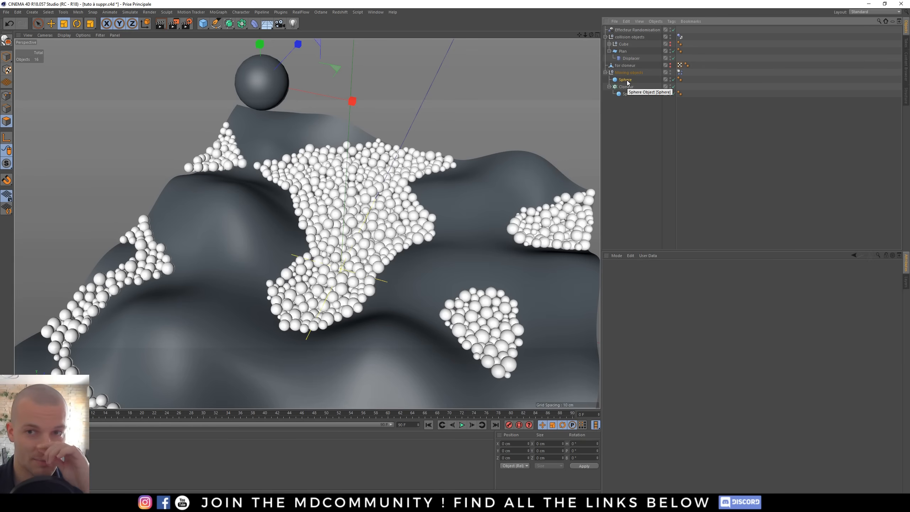
left_click(626, 79)
left_click(461, 424)
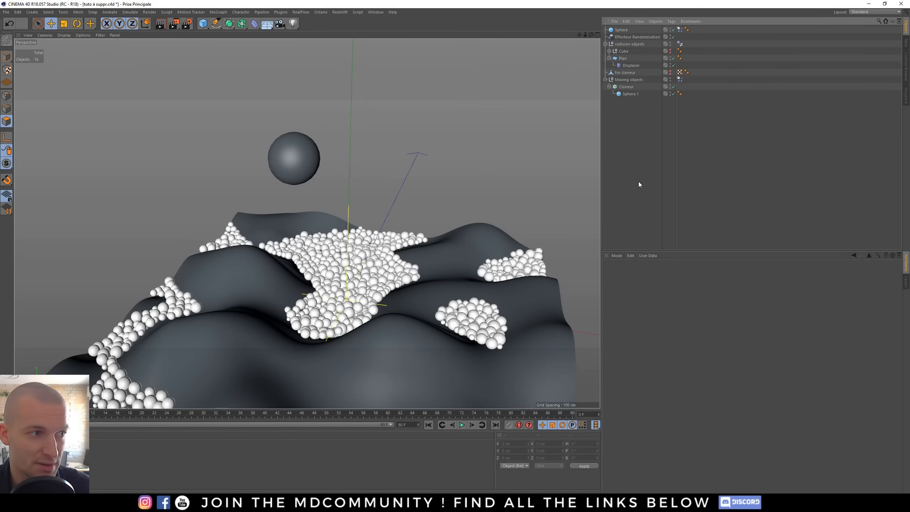
- Scale the falling sphere down with the Scale tool and replay the simulation
left_click(297, 155)
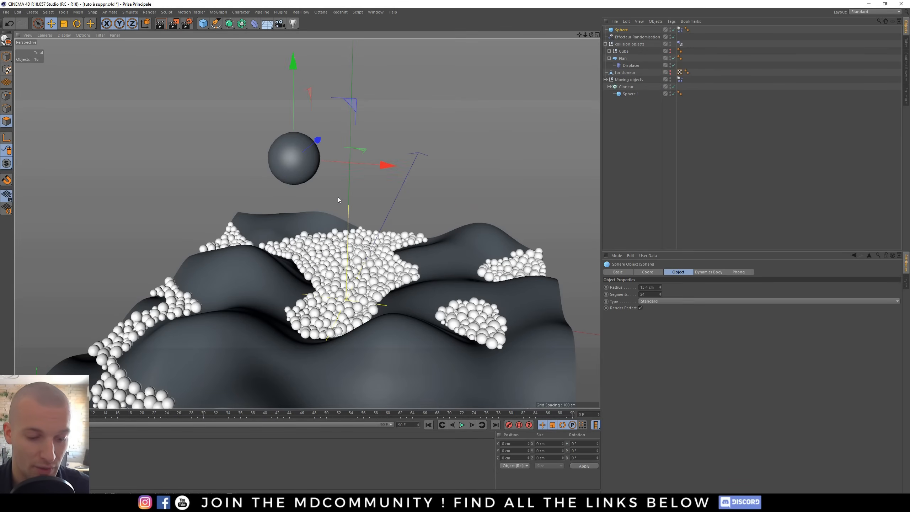
key("t")
left_click_drag(469, 124, 350, 270)
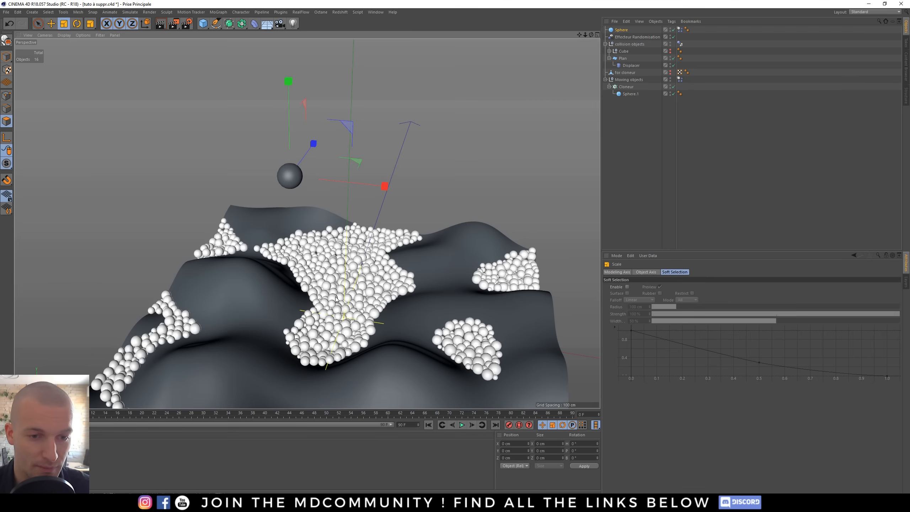
left_click(461, 426)
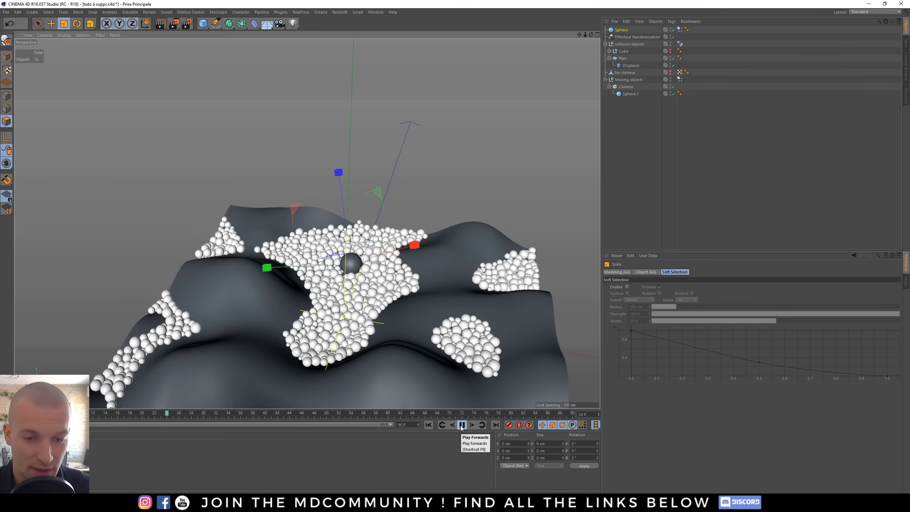
left_click(461, 425)
left_click(428, 425)
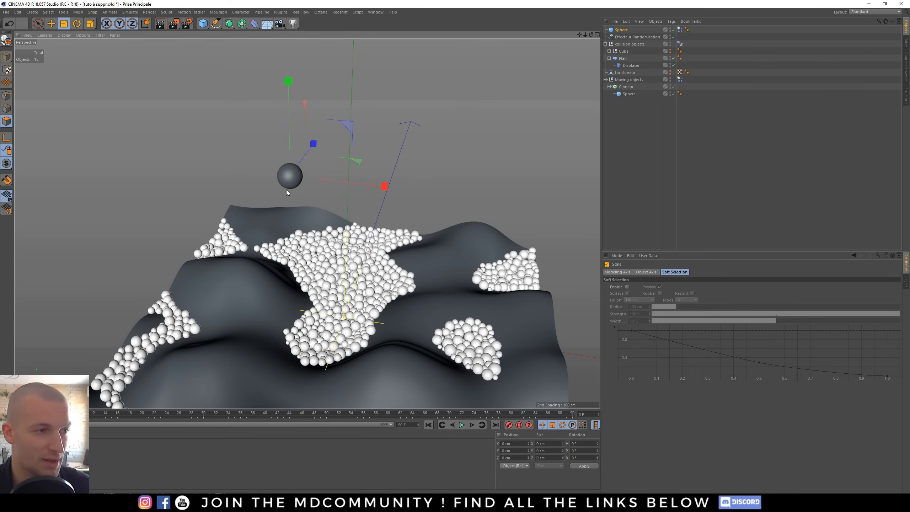
- Set the sphere's Dynamics Body mass to Custom Density with a density of 1000
left_click(680, 30)
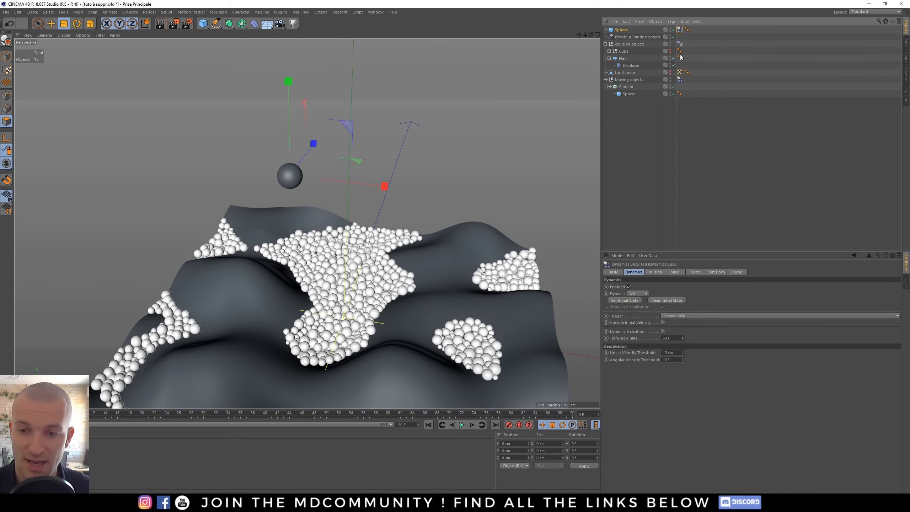
left_click(674, 272)
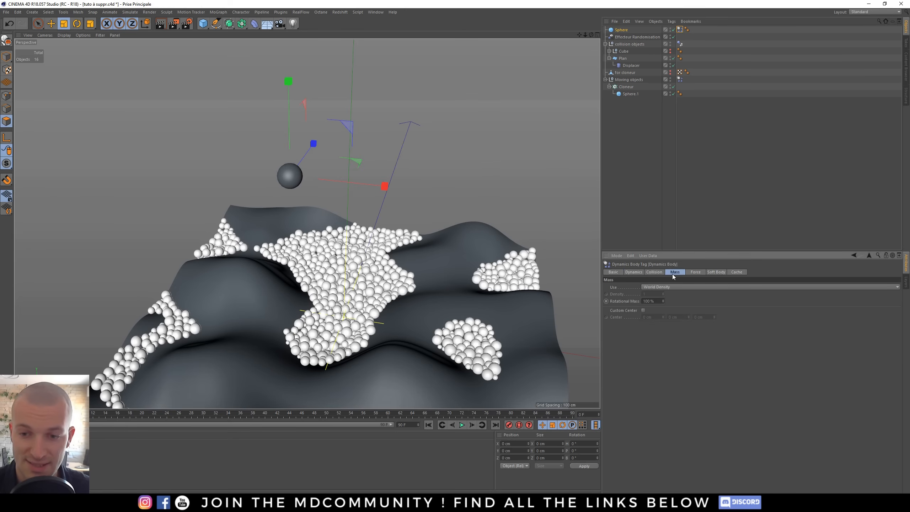
left_click(644, 287)
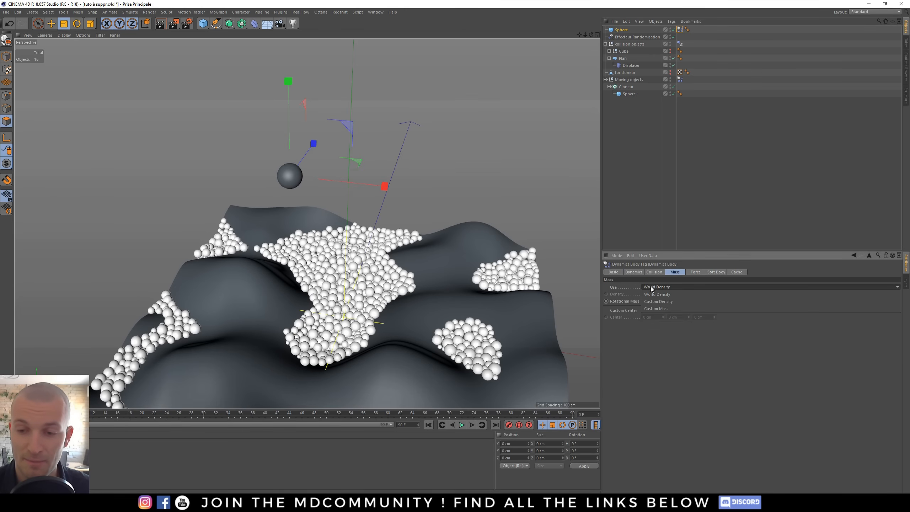
left_click(664, 302)
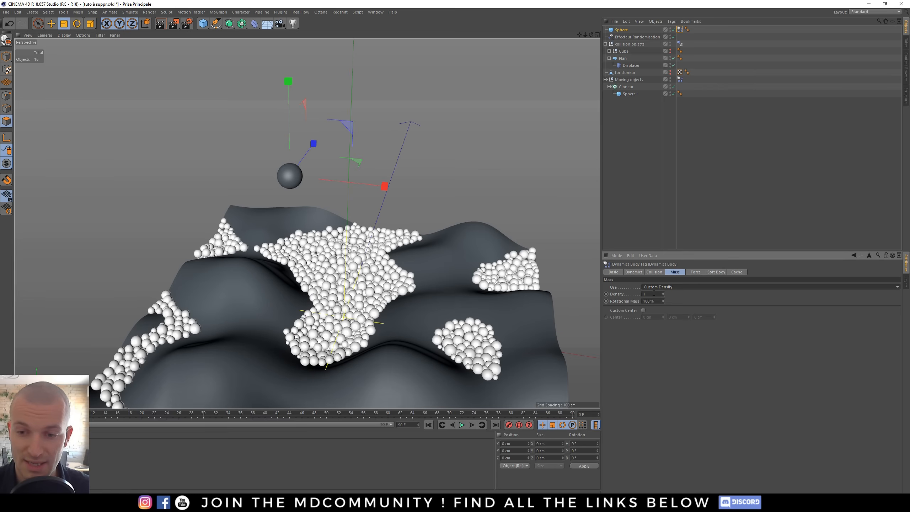
left_click(654, 294)
type("000")
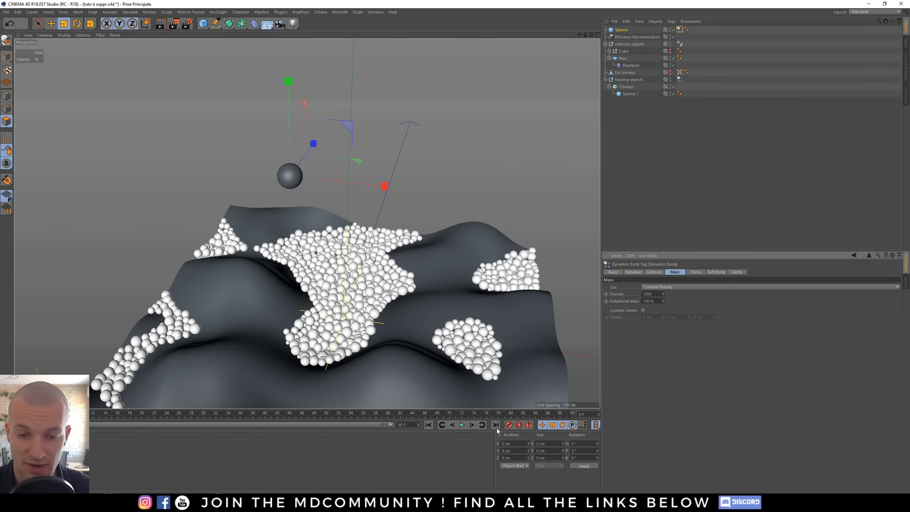
- Play the simulation with the denser sphere and orbit the view to watch it
left_click(462, 424)
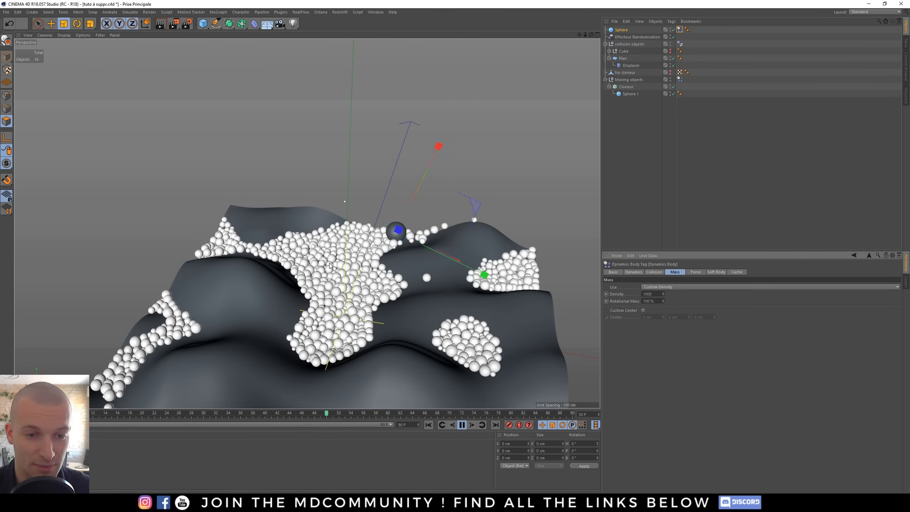
key("F8")
key("shift+f")
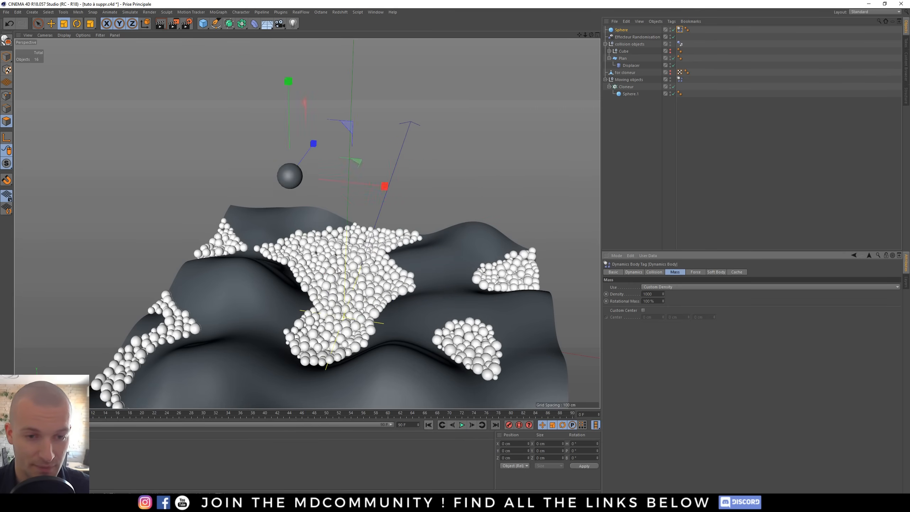
left_click_drag(339, 271, 361, 295, "alt")
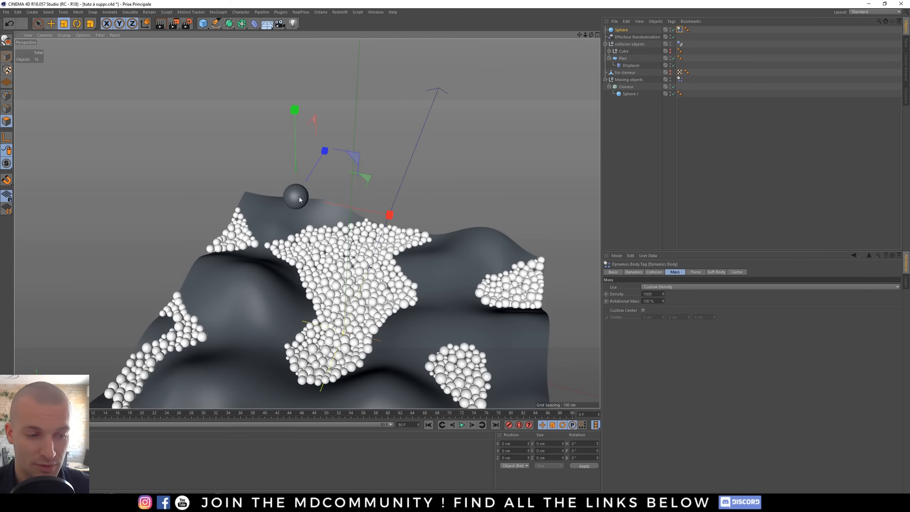
left_click(462, 425)
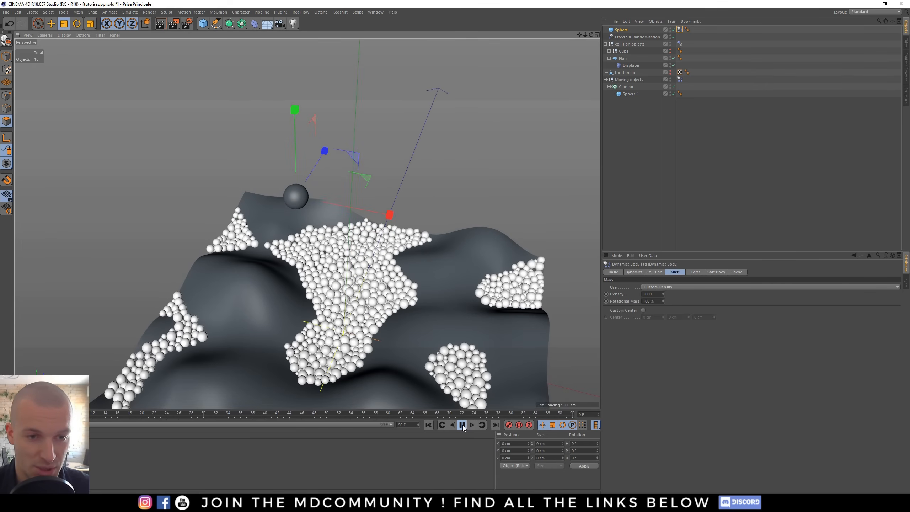
- Reposition the sphere above the terrain with the Move tool and replay the simulation
key("e")
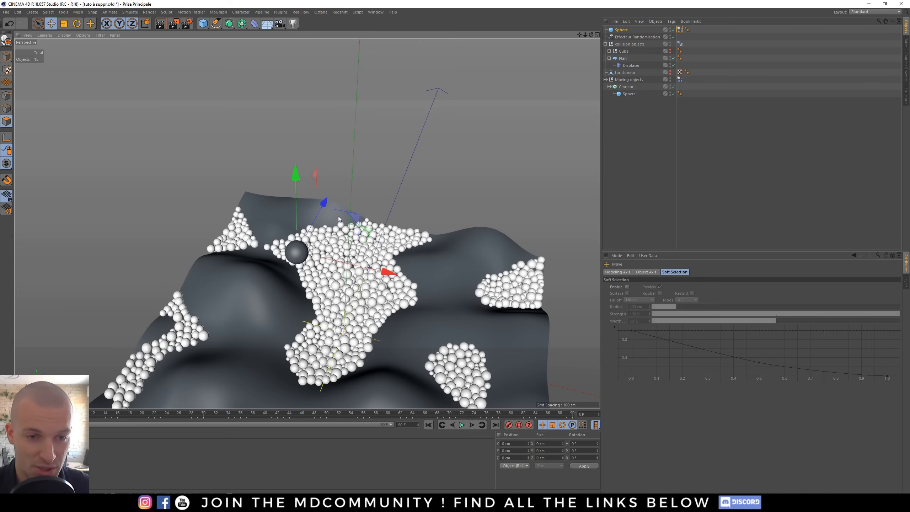
left_click_drag(335, 266, 352, 218)
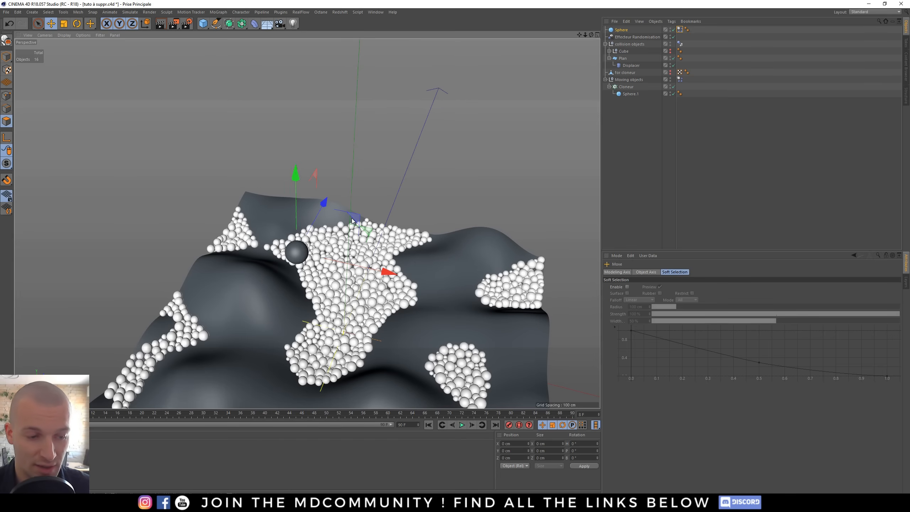
left_click(428, 425)
left_click_drag(348, 169, 304, 343, "alt")
key("F8")
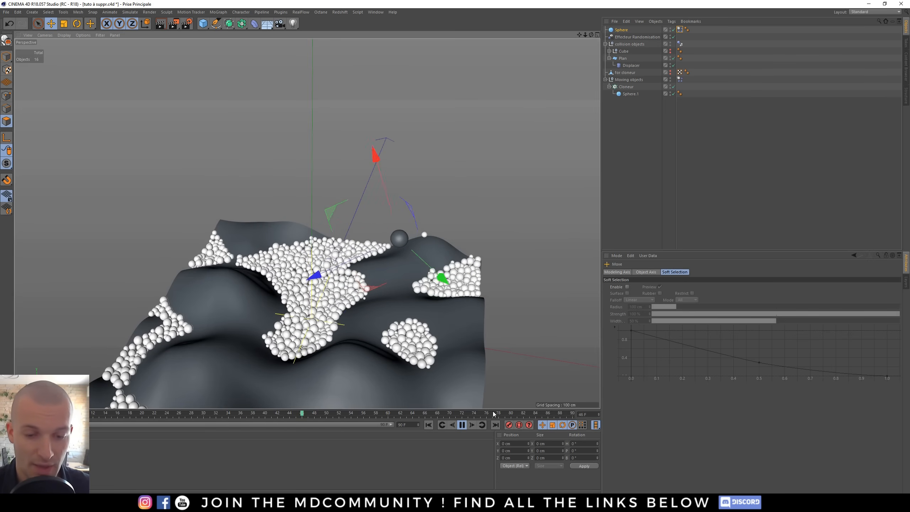
left_click(462, 424)
left_click(738, 59)
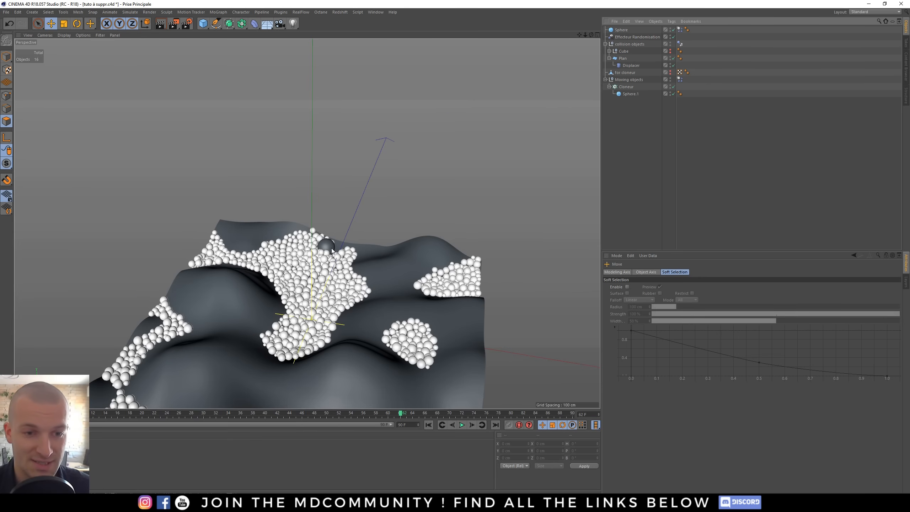
left_click_drag(327, 247, 286, 264, "alt")
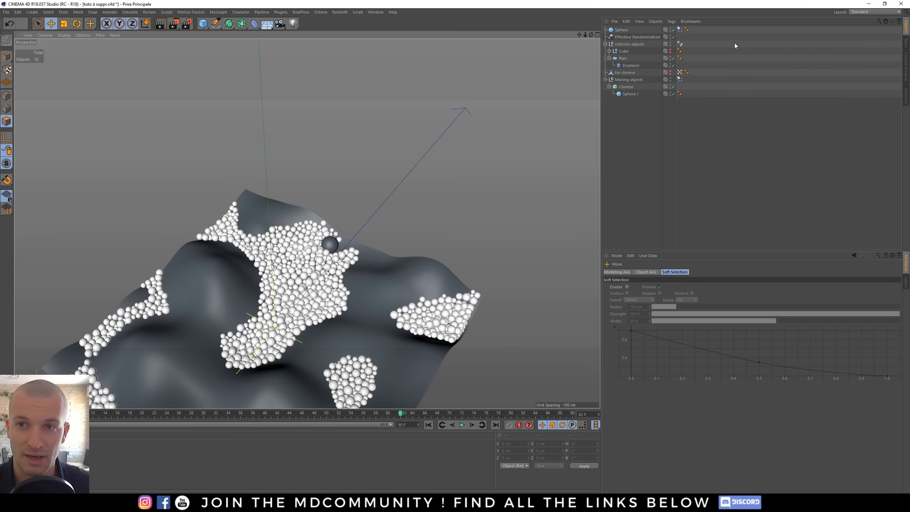
- Rewind the timeline and orbit the view to inspect the spheres on the terrain
middle_click_drag(310, 301, 313, 294, "alt")
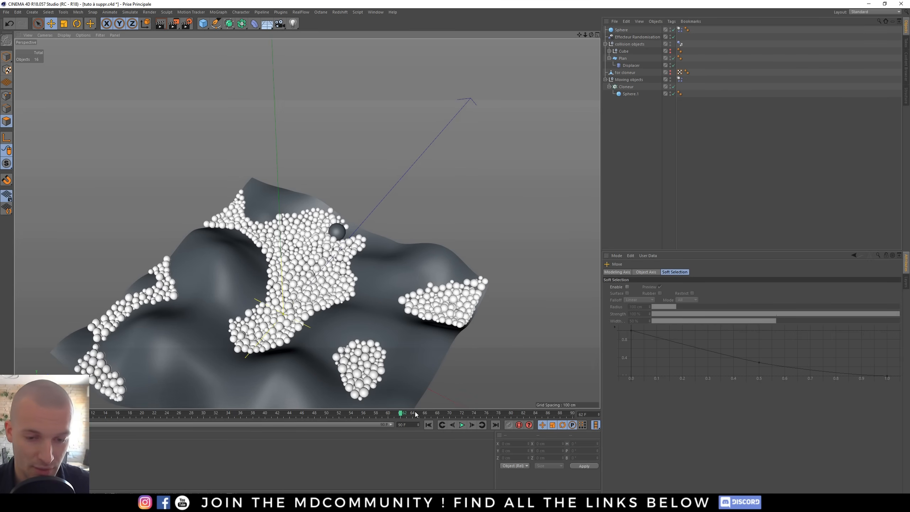
left_click(428, 425)
left_click_drag(328, 369, 268, 293, "alt")
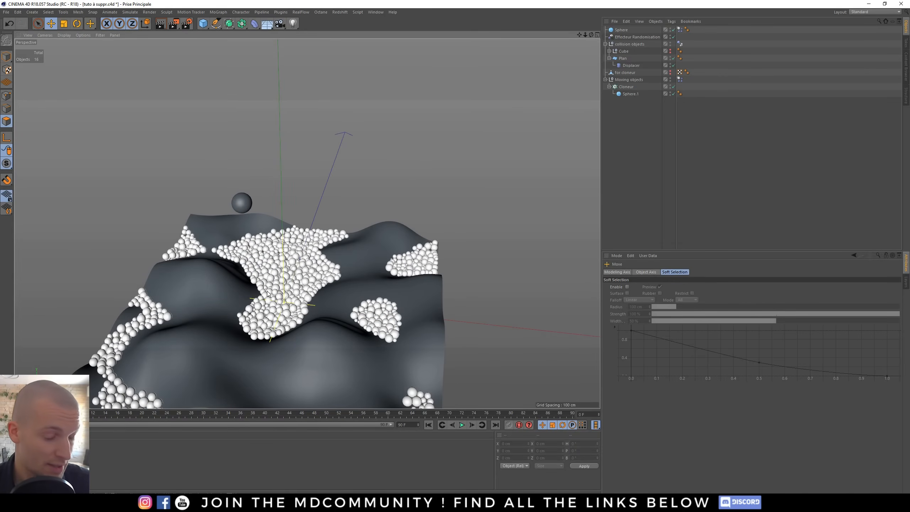
right_click_drag(256, 295, 318, 301, "alt")
left_click_drag(318, 301, 294, 311, "alt")
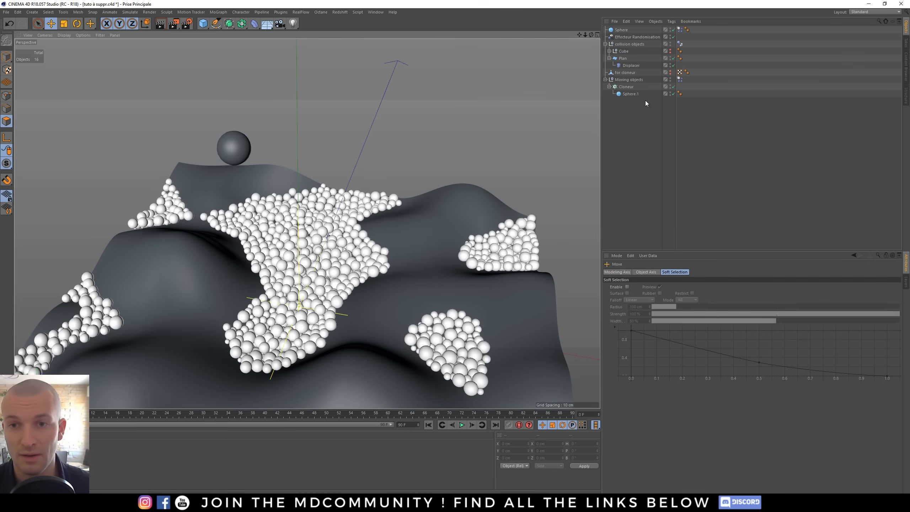
- Set the Cloner's clone count to 1800
left_click(626, 88)
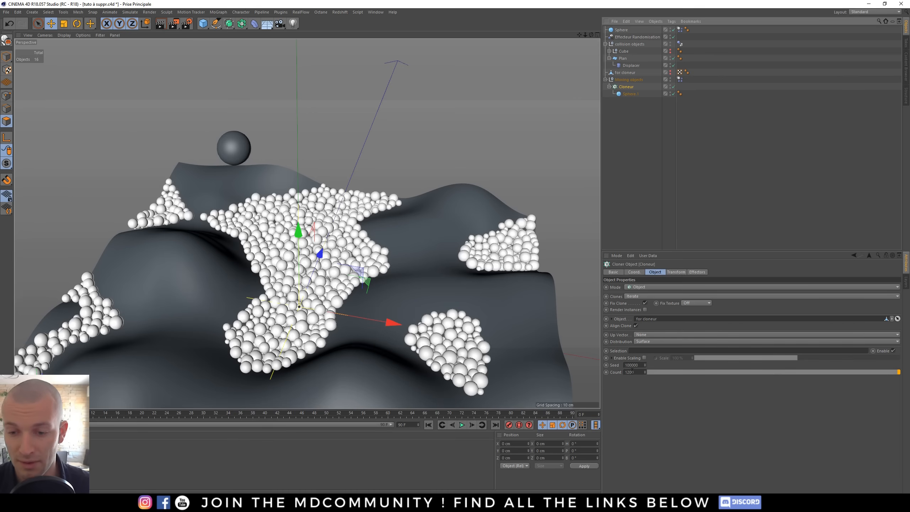
left_click(631, 272)
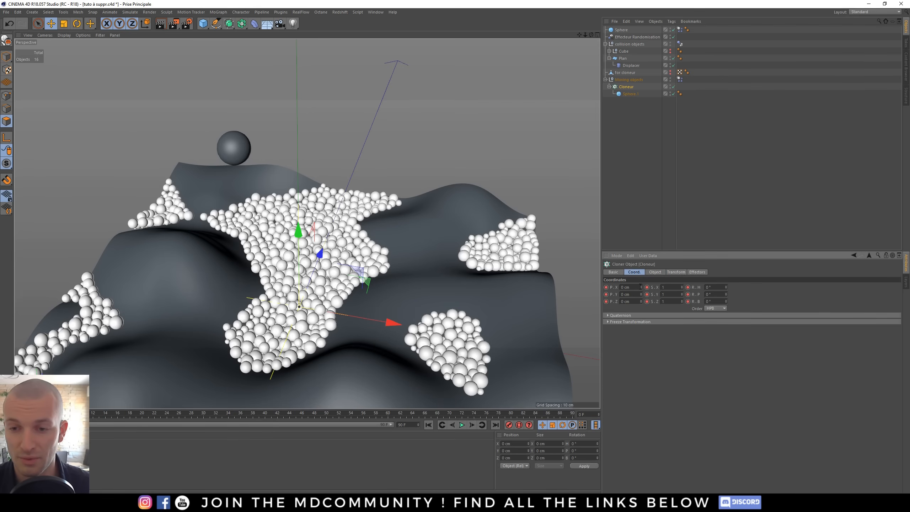
left_click(656, 272)
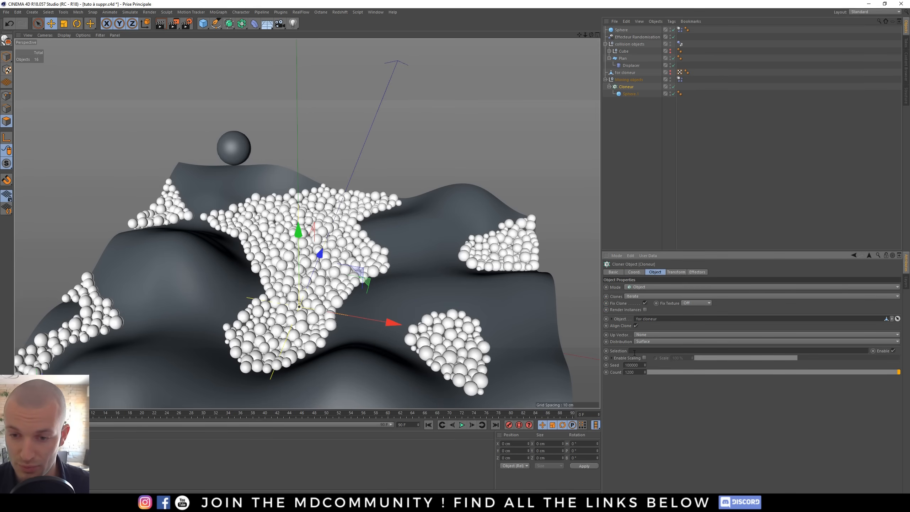
left_click(679, 80)
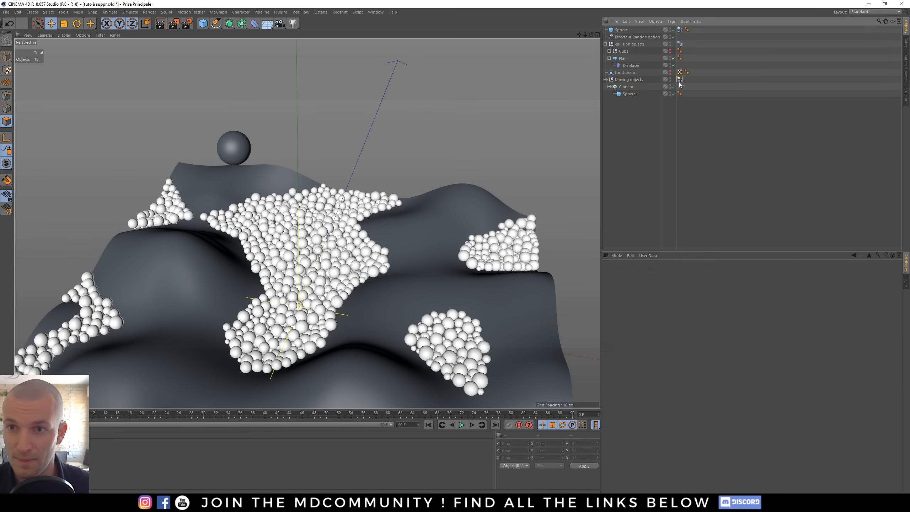
left_click(633, 272)
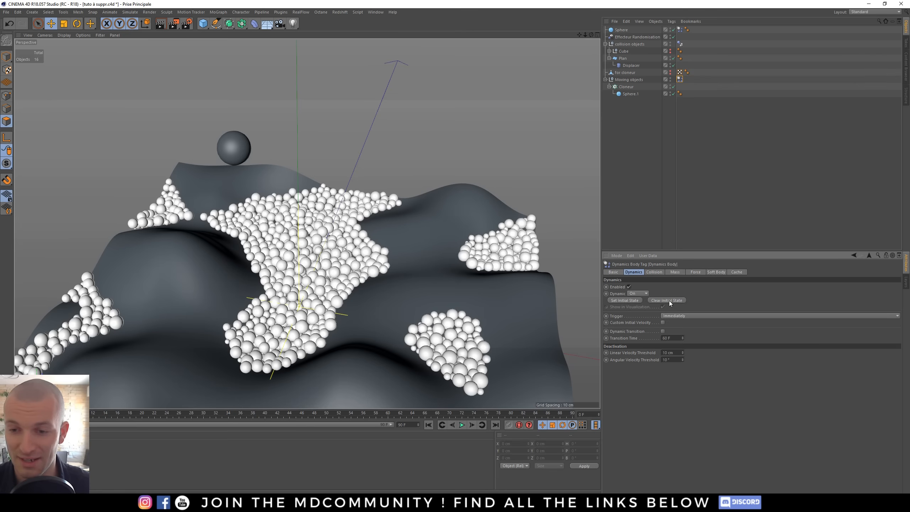
left_click(626, 87)
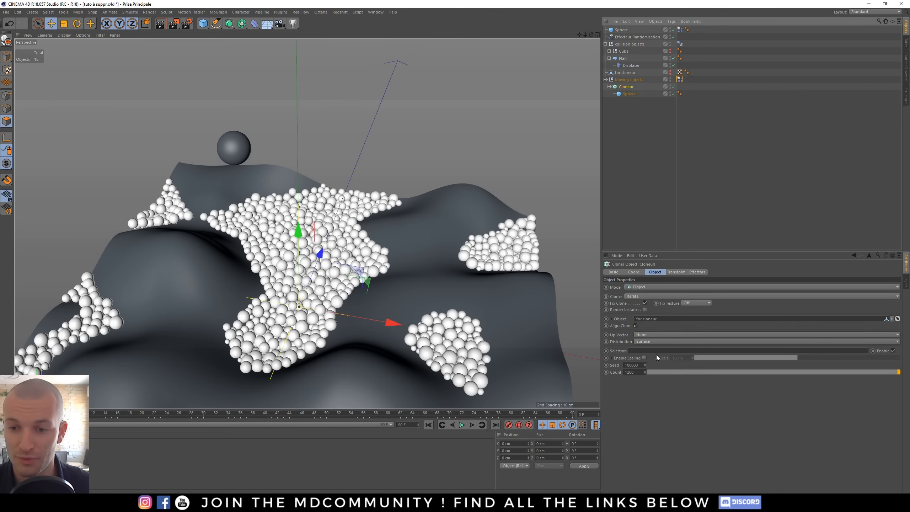
double_click(629, 372)
type("1800")
key("Return")
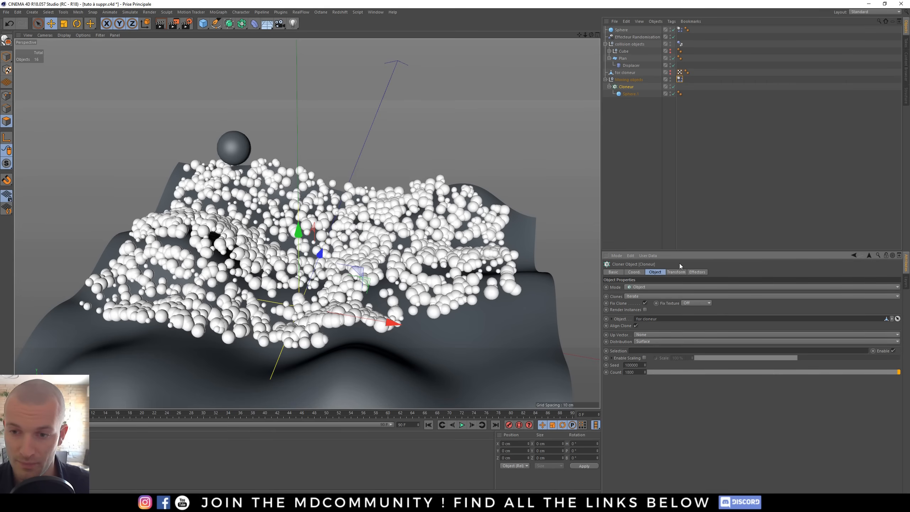
- Keyframe the clones' Dynamics Body Follow Position in the Force settings with values 10 and 0
left_click(679, 79)
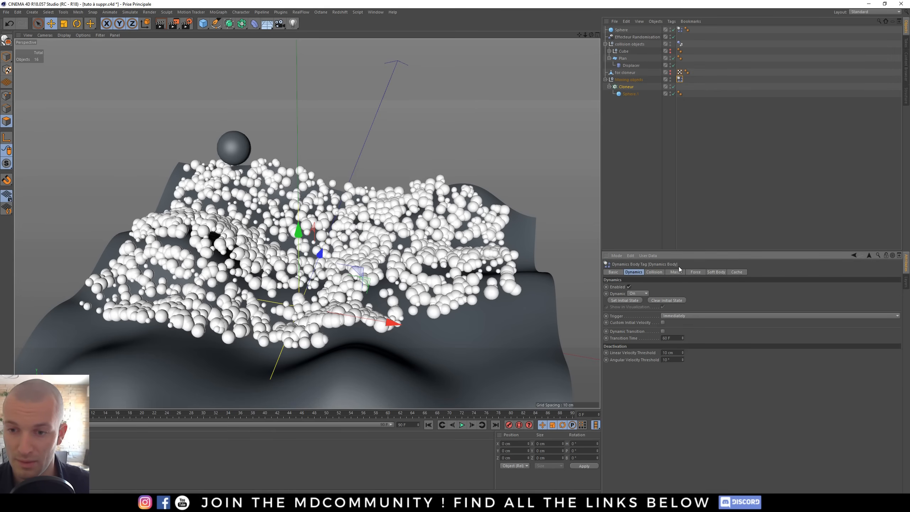
left_click(675, 273)
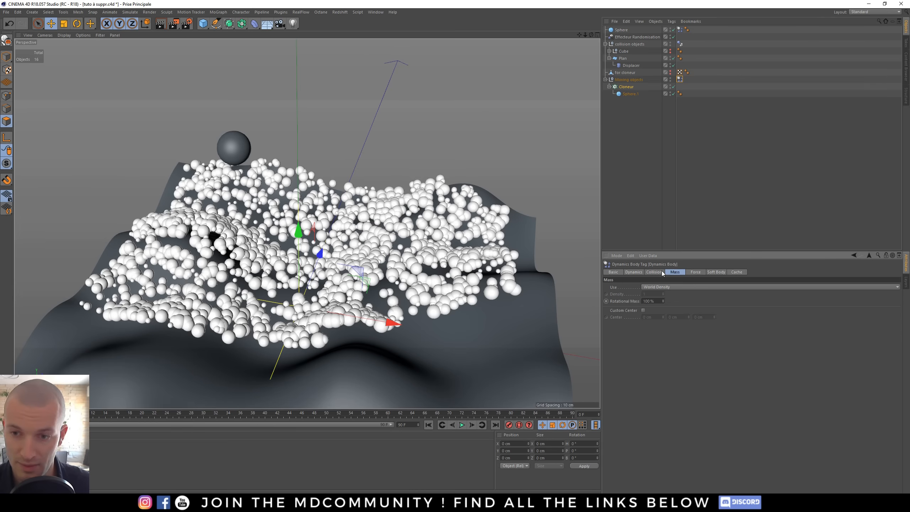
left_click(696, 273)
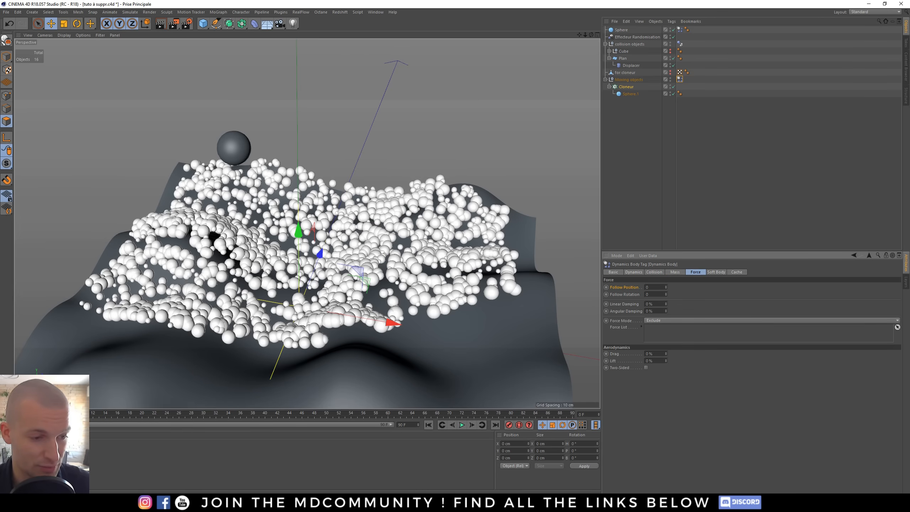
left_click(81, 413)
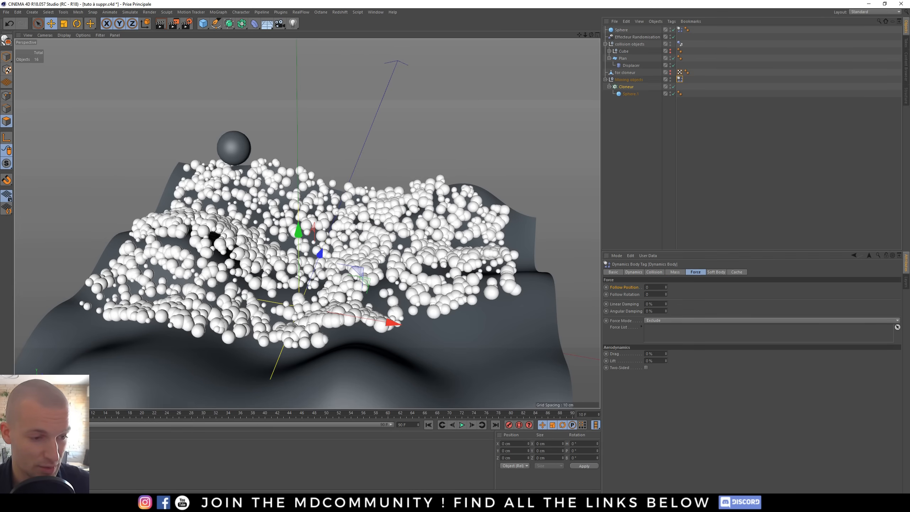
double_click(646, 287)
type("10")
key("Return")
left_click(605, 287)
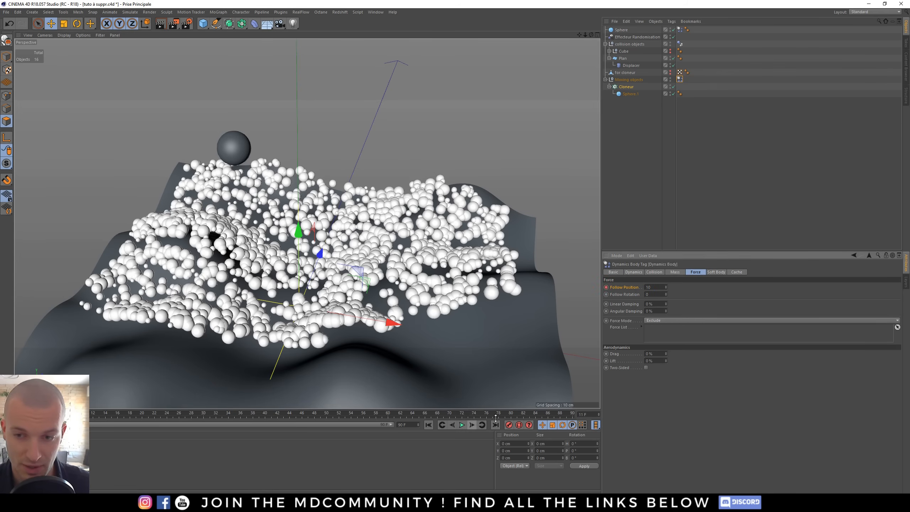
type("0")
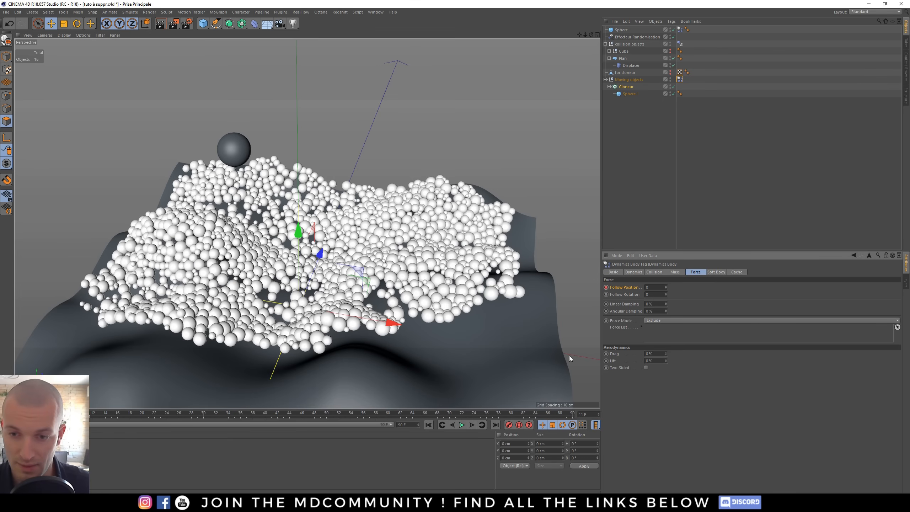
- Play the simulation to watch the clones settle, and rewind it
left_click(461, 425)
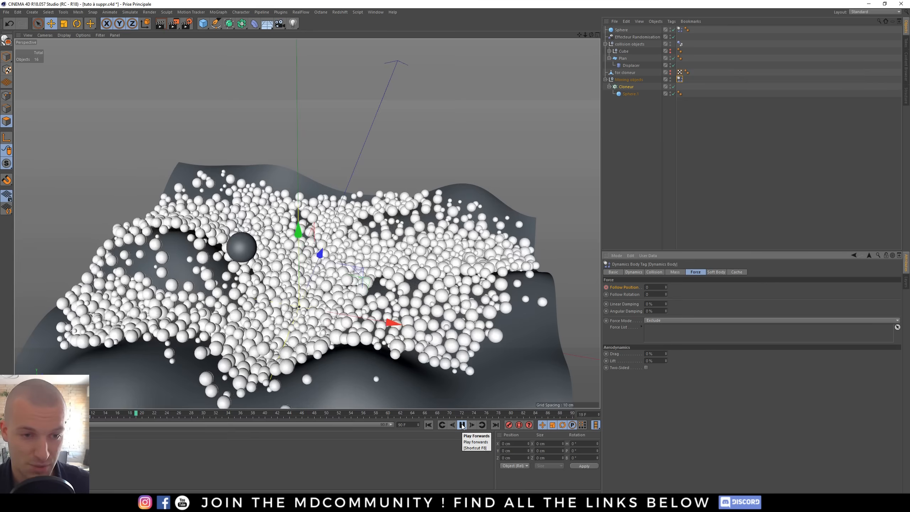
left_click(461, 424)
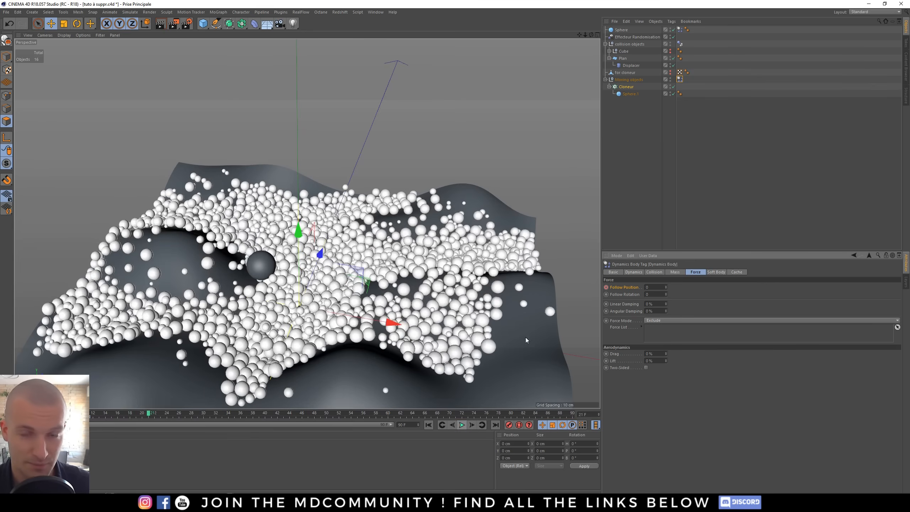
left_click(673, 30)
left_click(428, 424)
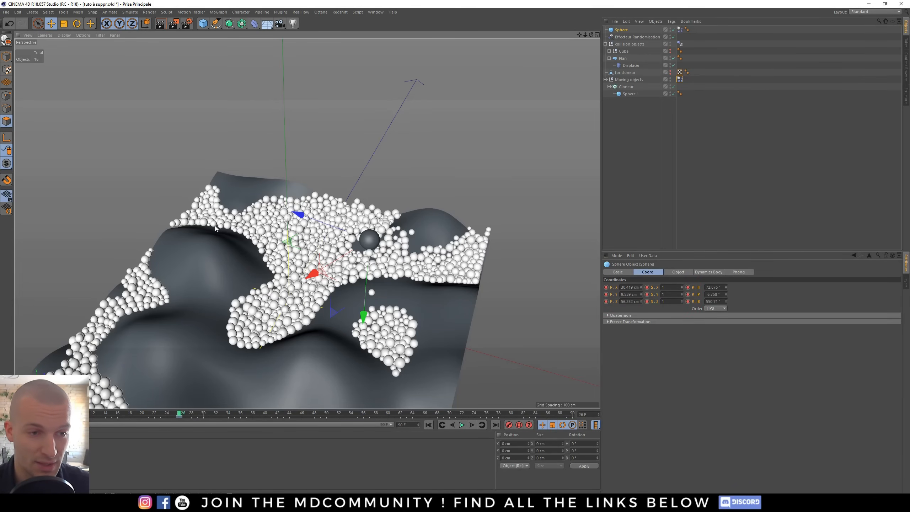
- Zoom and orbit the view to examine the gaps between the clones and the terrain
right_click_drag(214, 225, 260, 225, "alt")
right_click_drag(136, 225, 236, 205, "alt")
middle_click_drag(341, 221, 289, 207, "alt")
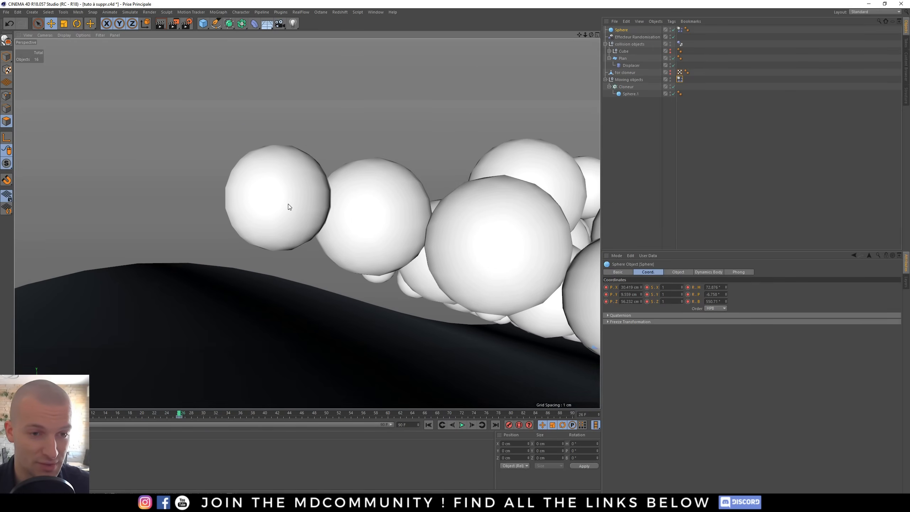
left_click_drag(258, 318, 375, 287, "alt")
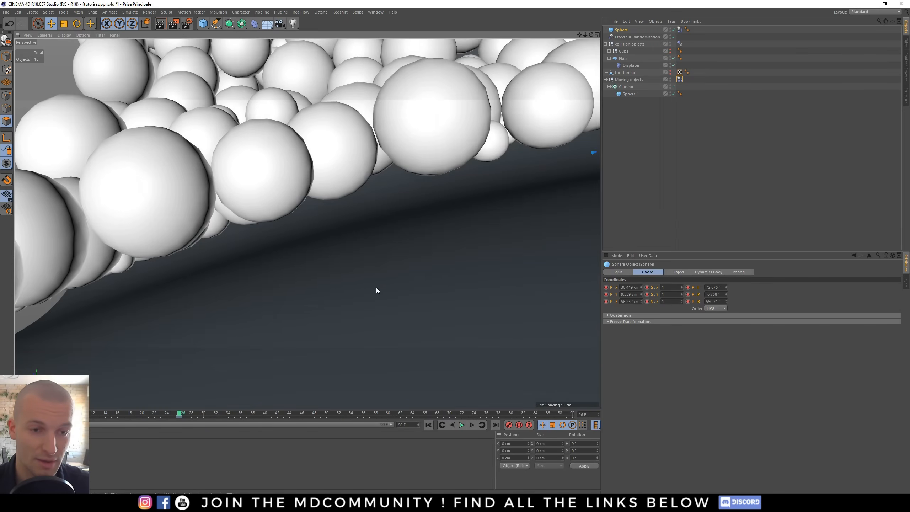
right_click_drag(323, 276, 158, 300, "alt")
left_click_drag(449, 292, 351, 267, "alt")
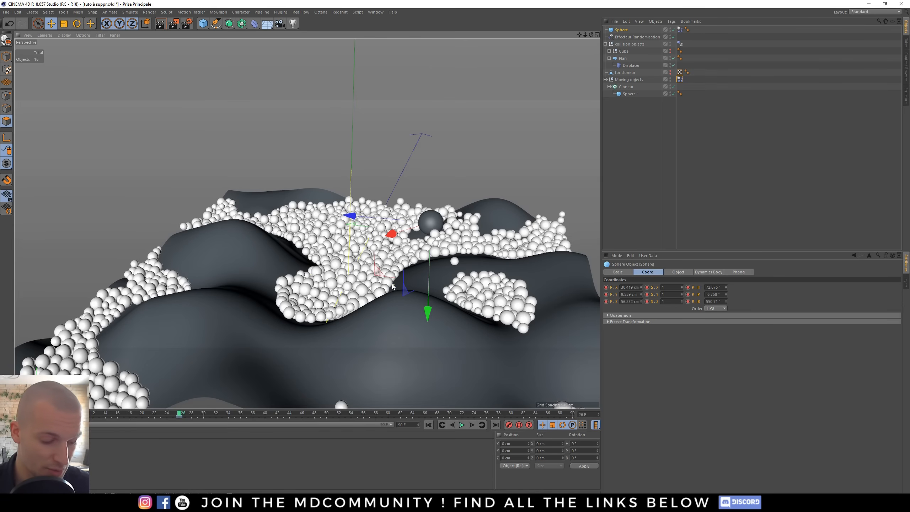
- Open the project's Dynamics settings to review gravity and the Expert parameters
key("ctrl+d")
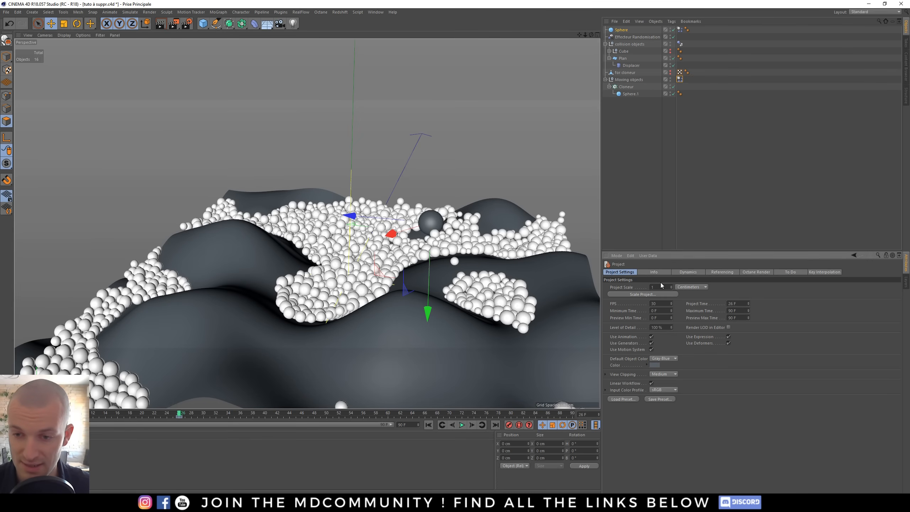
left_click(687, 272)
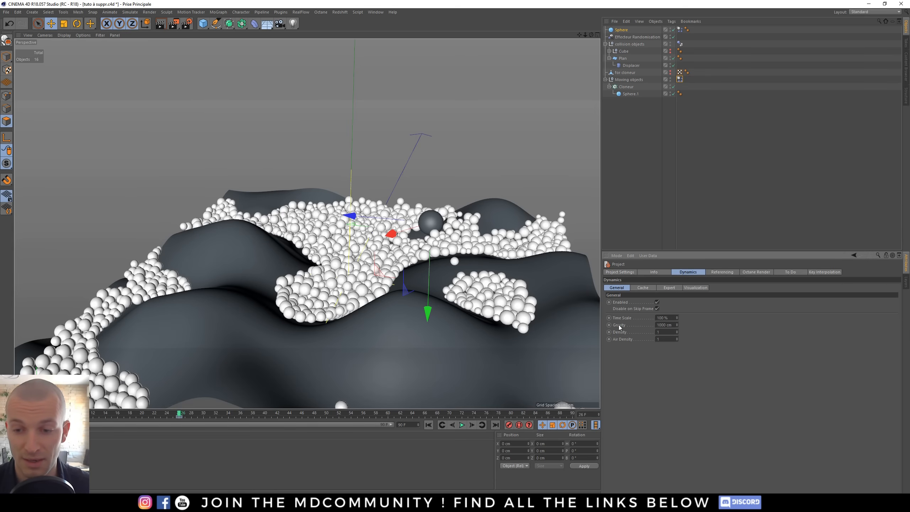
left_click_drag(671, 326, 641, 323)
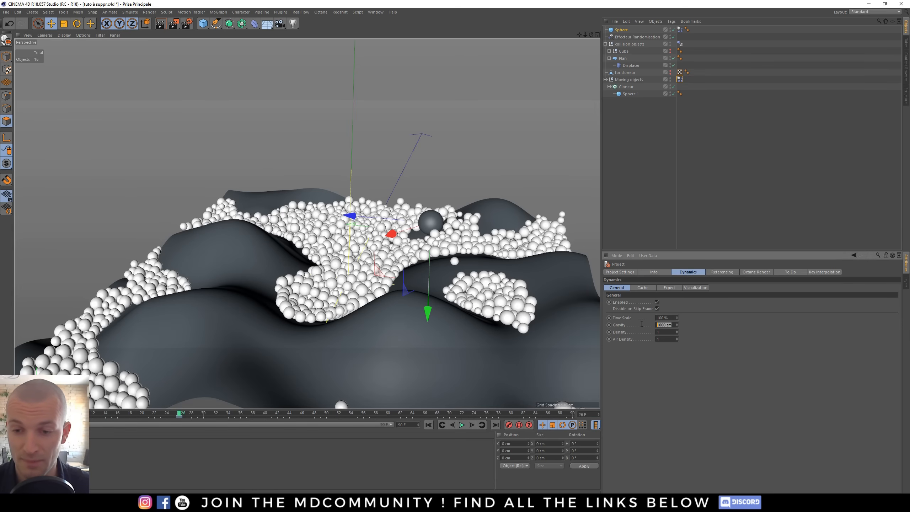
left_click(660, 325)
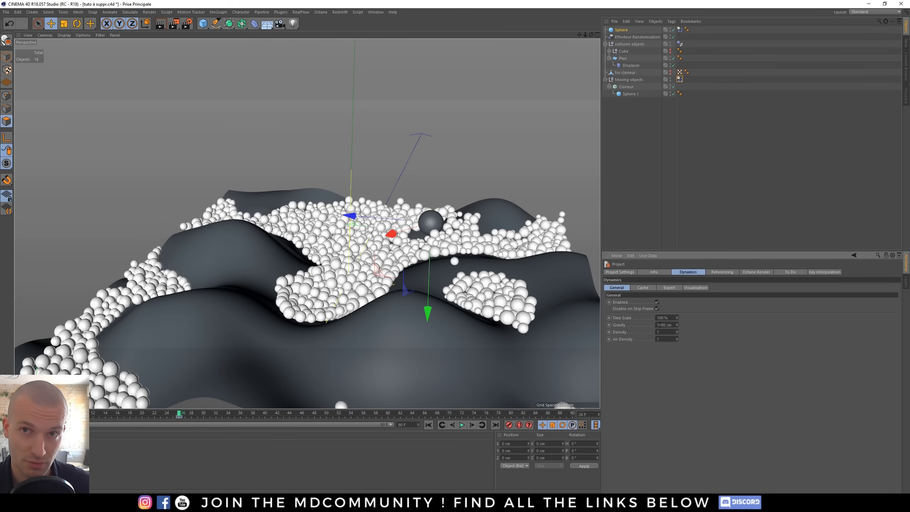
left_click(669, 288)
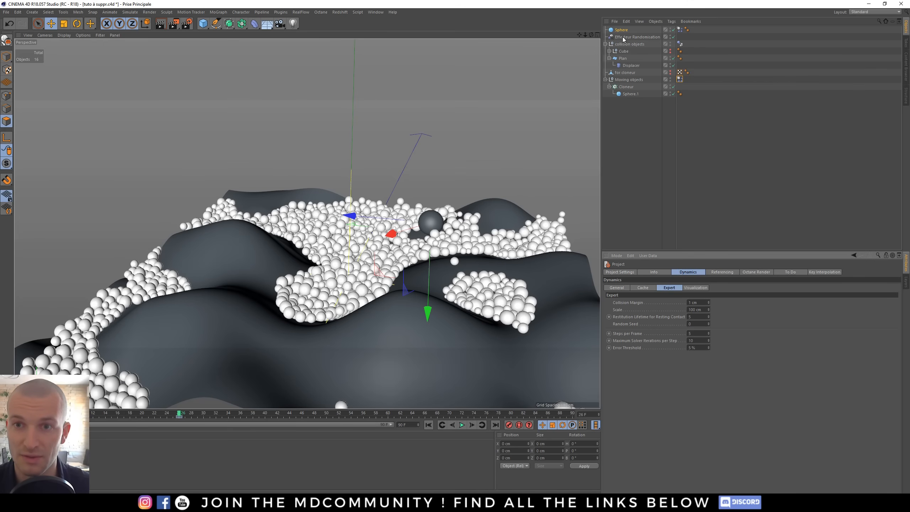
- Check the clone sphere's radius and zoom in closely on the clones resting on the terrain
left_click(632, 95)
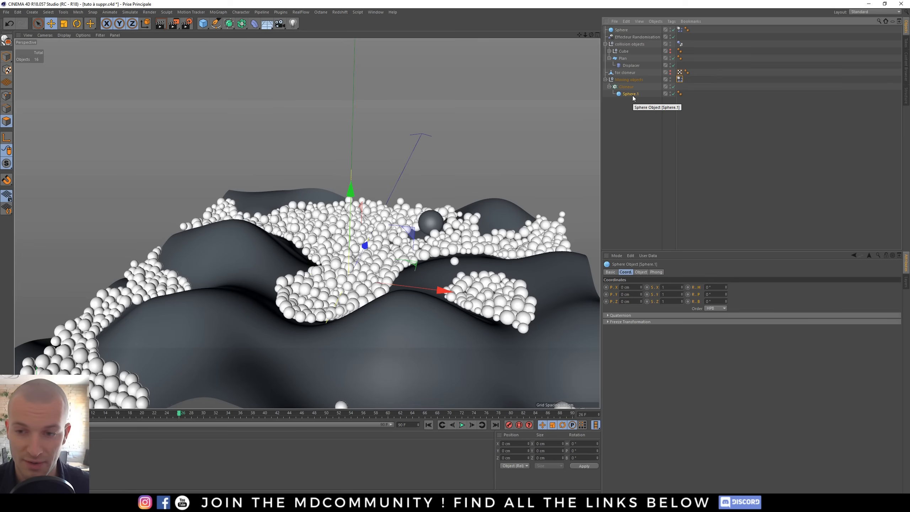
left_click(640, 272)
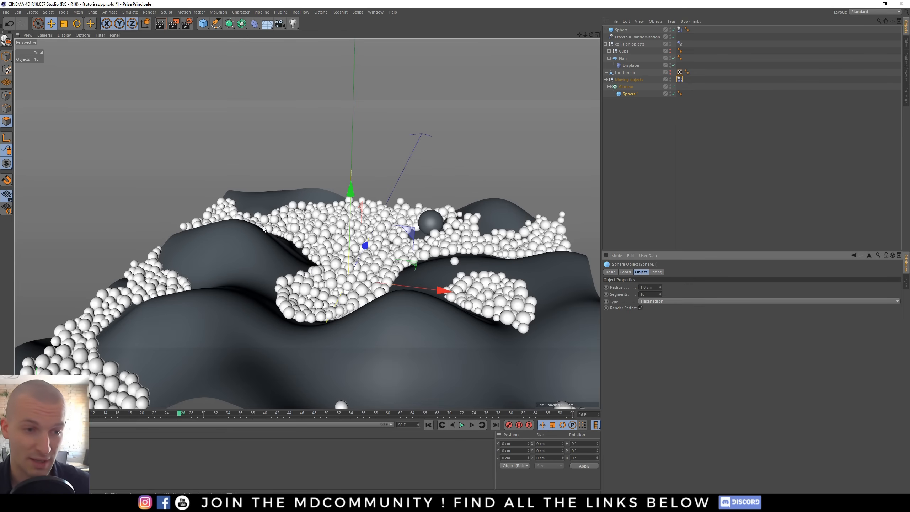
scroll(189, 216, "up", 8)
scroll(186, 257, "up", 4)
left_click_drag(159, 260, 150, 265, "alt")
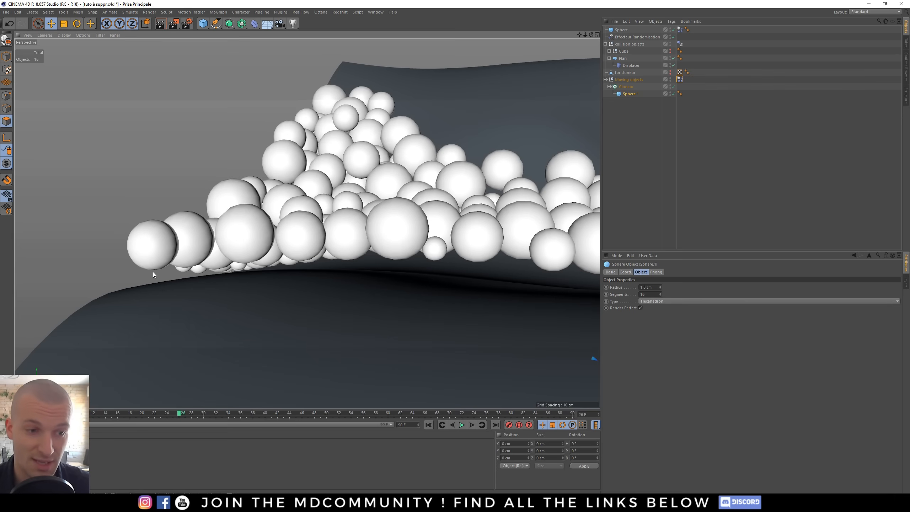
- Set the project's Dynamics collision margin to 0.1 cm
key("ctrl+d")
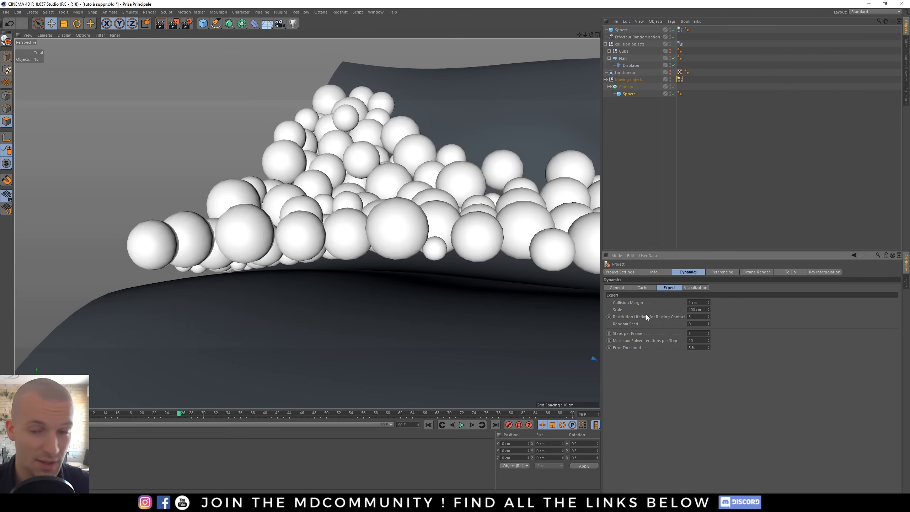
left_click(701, 302)
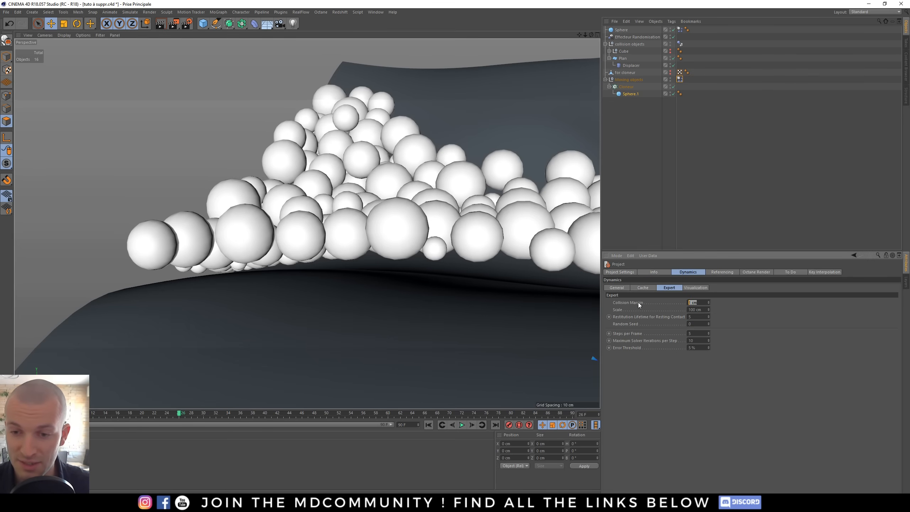
type("0")
key("Return")
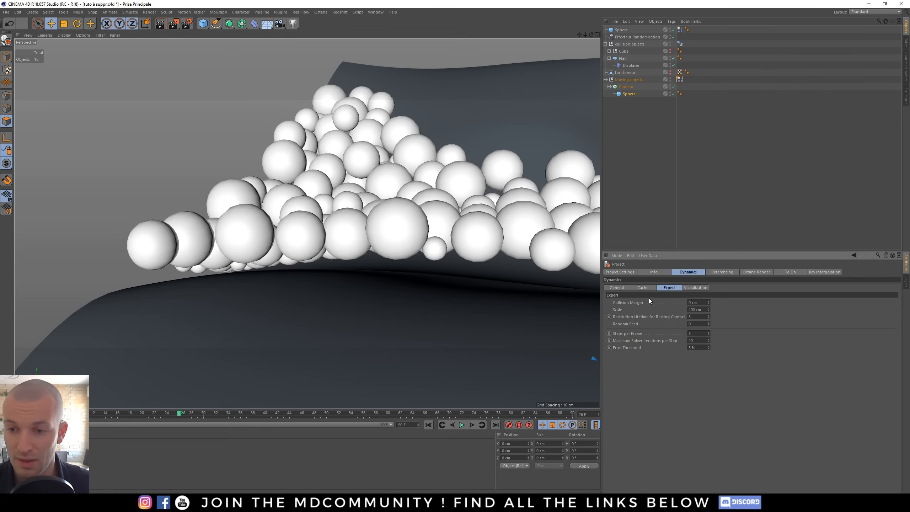
left_click_drag(698, 304, 660, 303)
type("0")
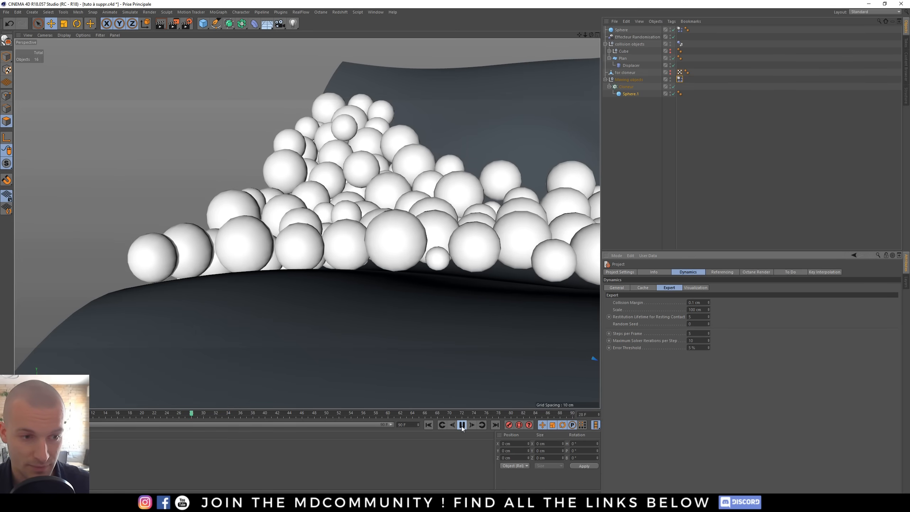
- Play the simulation and orbit the view to check the contact
left_click(461, 426)
left_click_drag(250, 262, 254, 265, "alt")
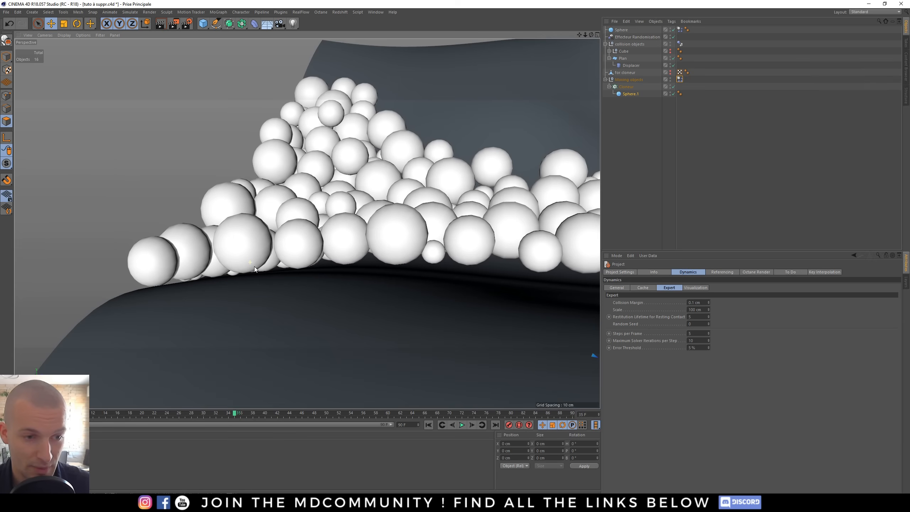
- Set the Dynamics collision margin to 0.03 cm
left_click(691, 302)
type("0.0")
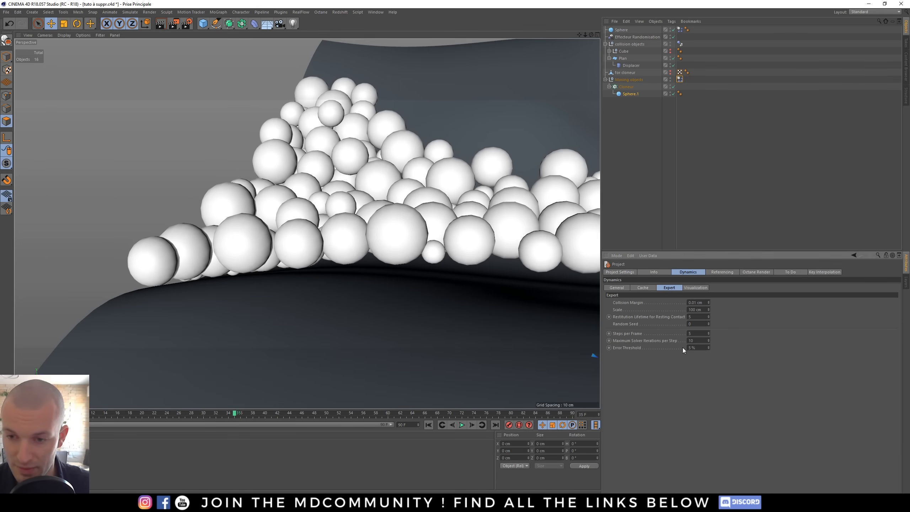
key("Delete")
type("3")
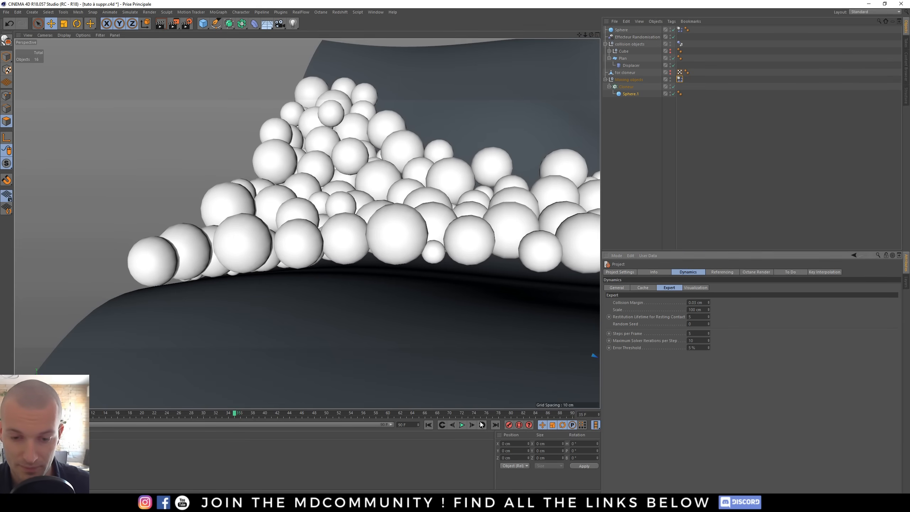
- Play the simulation and orbit close to the terrain to check how the clones touch it
left_click(462, 425)
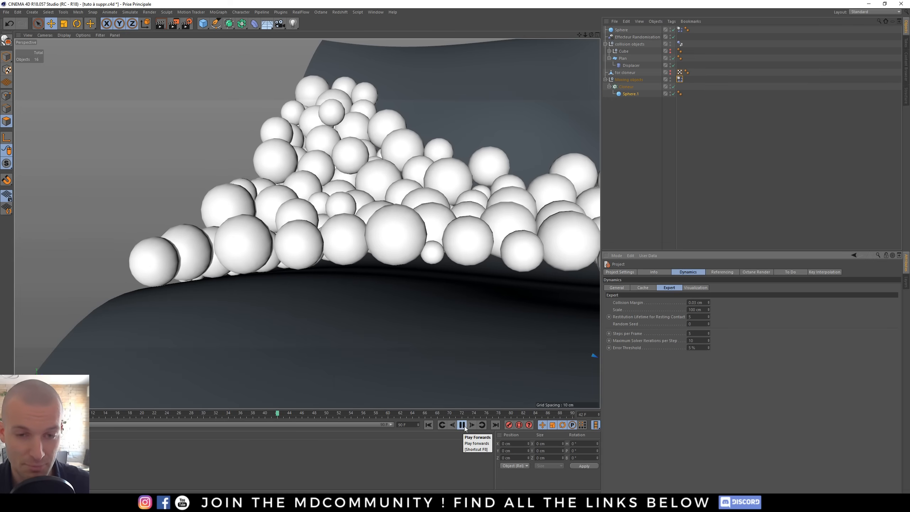
left_click(462, 425)
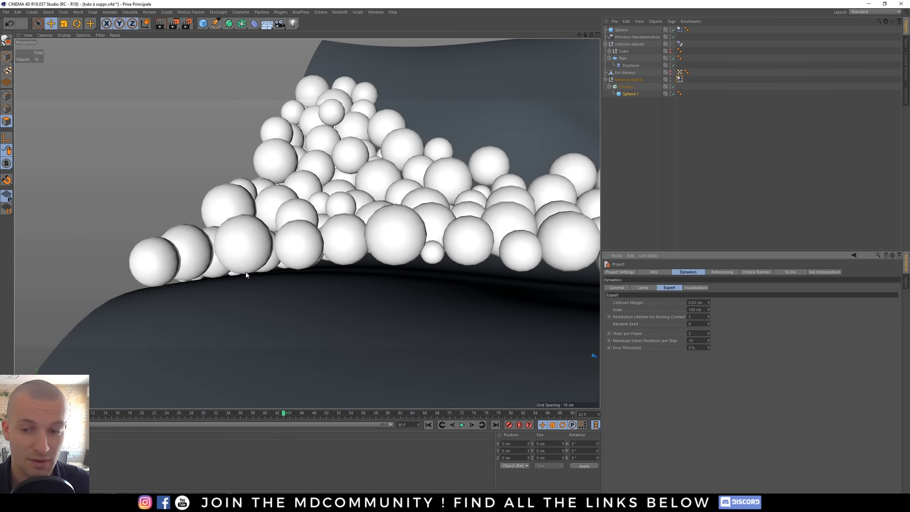
left_click_drag(245, 272, 323, 199, "alt")
left_click_drag(251, 323, 298, 228, "alt")
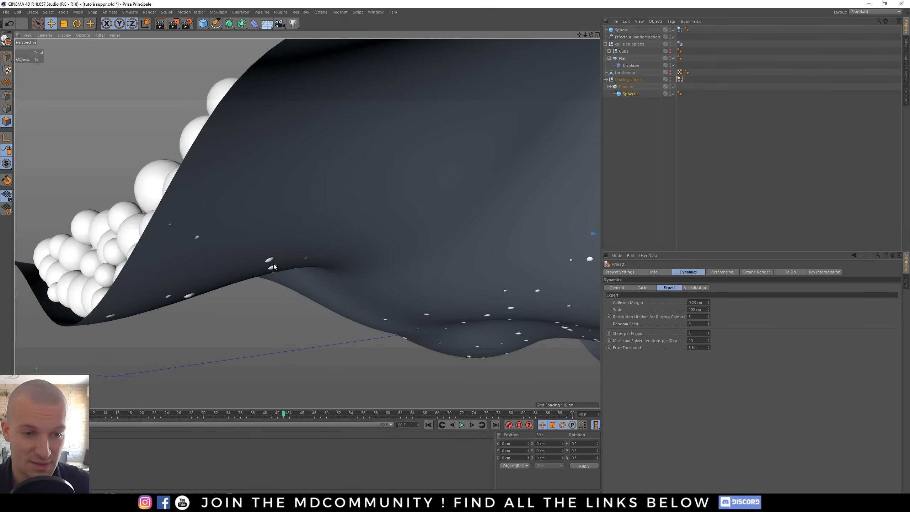
mouse_move(274, 266)
left_mouse_down("alt")
mouse_move(207, 267)
mouse_move(243, 228)
mouse_move(228, 250)
mouse_move(265, 280)
left_mouse_up("alt")
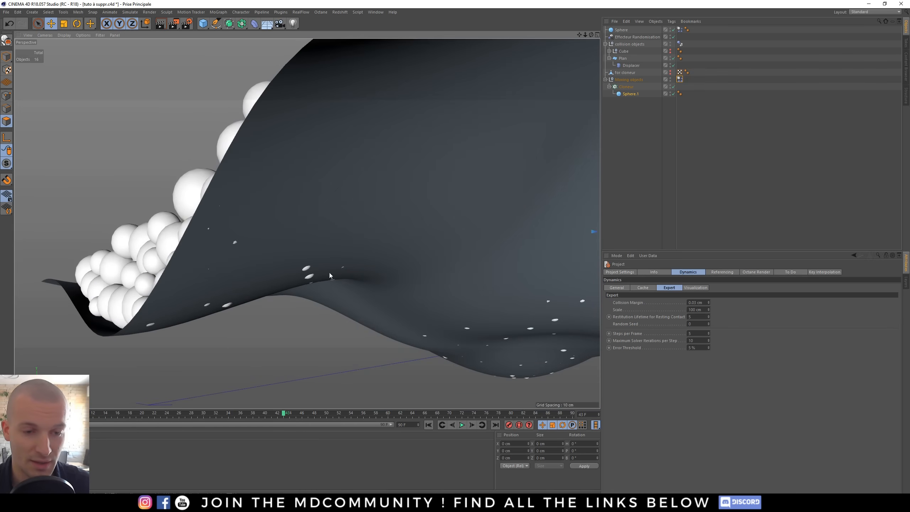
left_click_drag(357, 271, 241, 235, "alt")
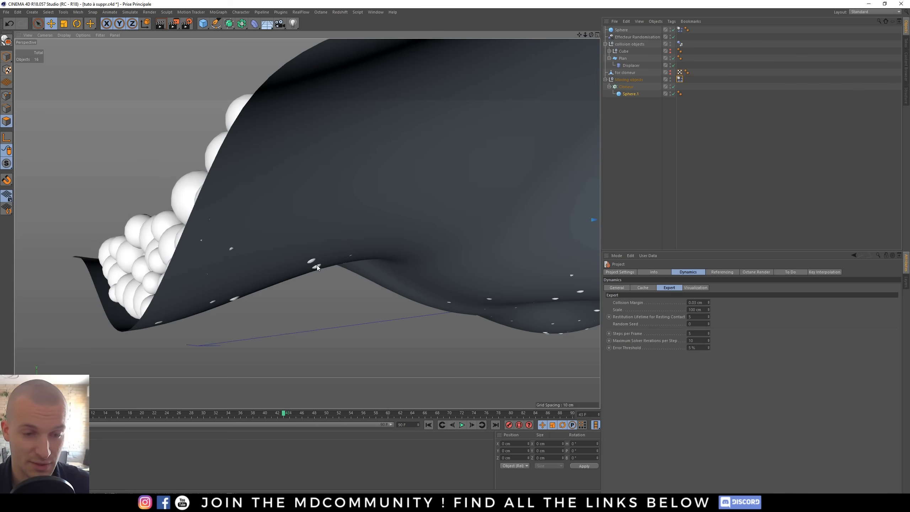
left_click_drag(317, 264, 277, 250, "alt")
left_click_drag(333, 274, 374, 301, "alt")
- Zoom out and orbit around the whole terrain to examine the clone distribution
scroll(373, 301, "down", 6)
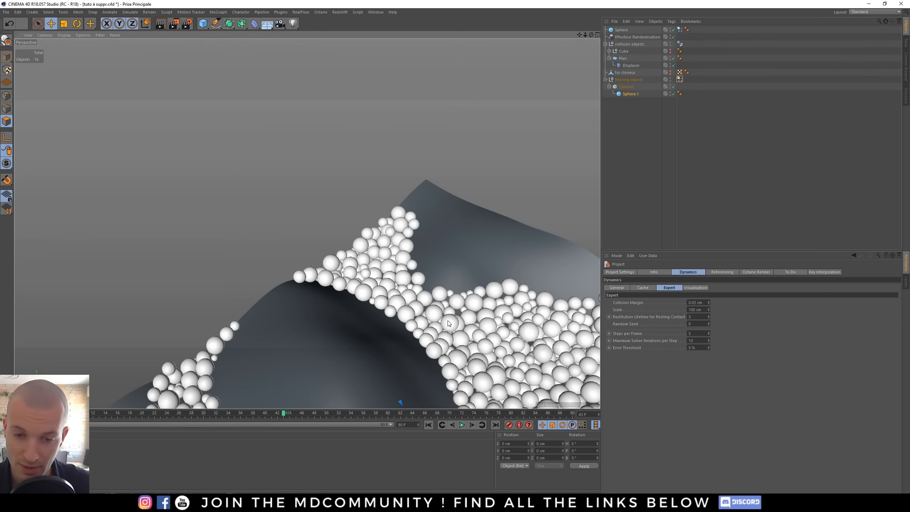
middle_click_drag(465, 321, 436, 247, "alt")
right_click_drag(437, 247, 307, 223, "alt")
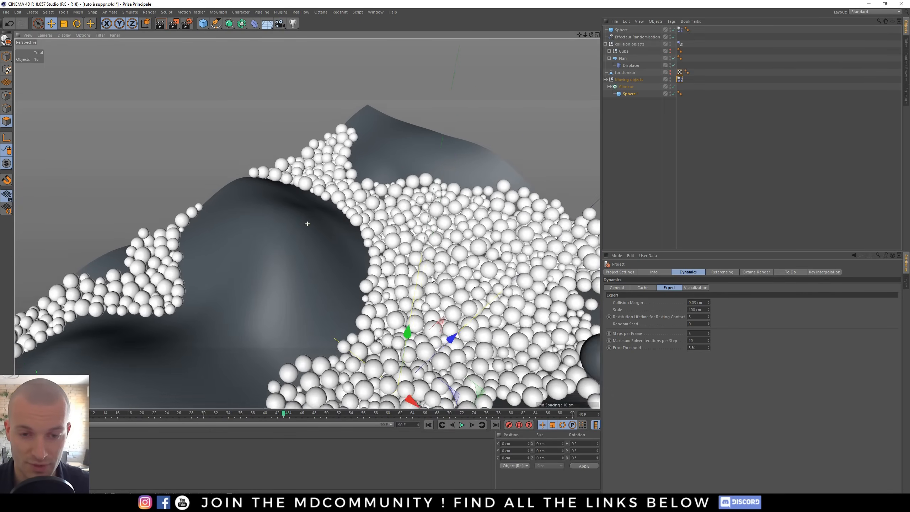
middle_click_drag(307, 224, 222, 143, "alt")
scroll(419, 274, "down", 4)
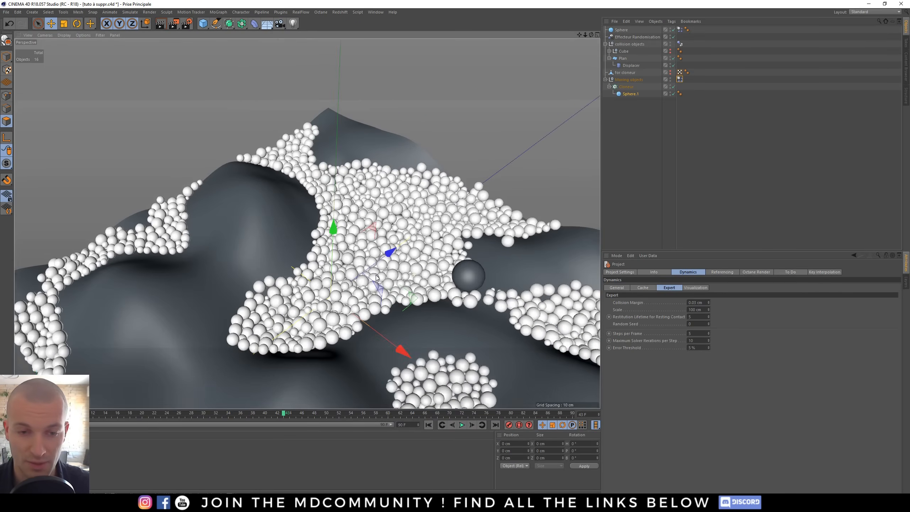
left_click_drag(420, 275, 462, 287, "alt")
middle_click_drag(401, 290, 369, 263, "alt")
left_click_drag(369, 264, 328, 265, "alt")
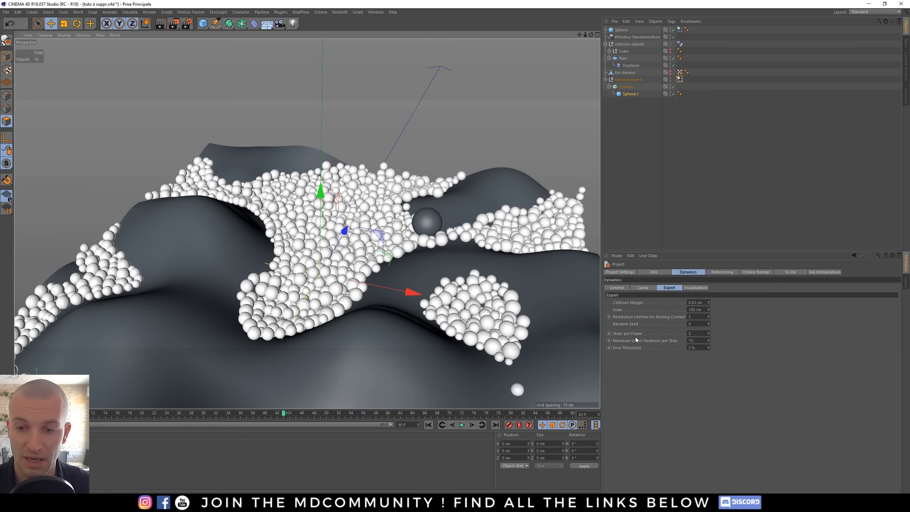
- Set the Dynamics steps per frame to 10
left_click(689, 334)
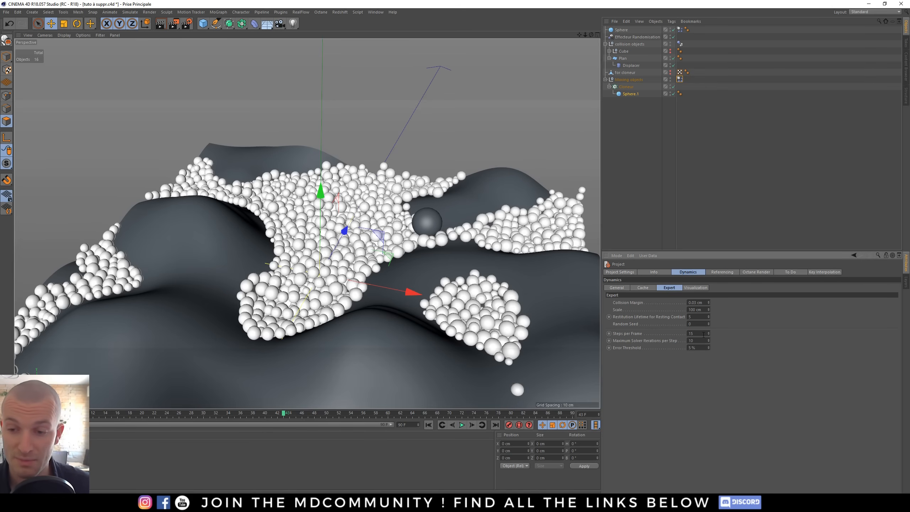
left_click_drag(703, 334, 676, 335)
left_click(714, 388)
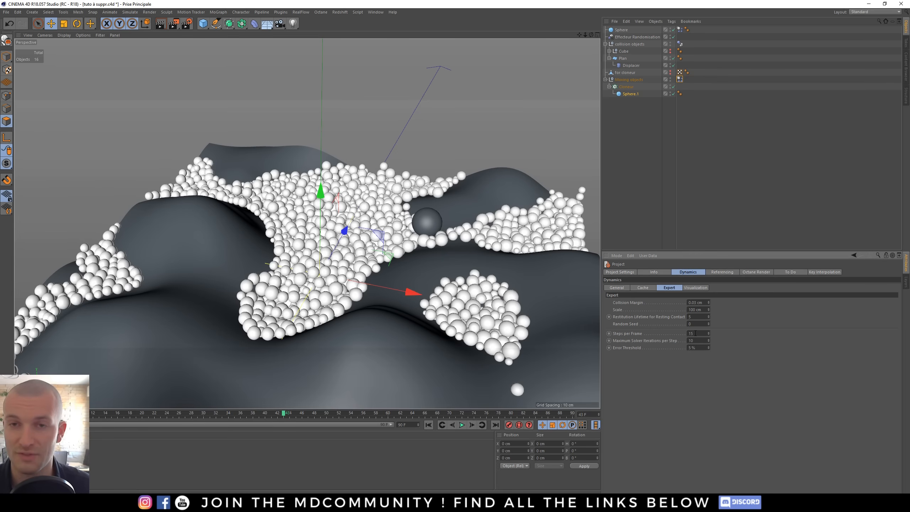
- Replay the simulation from the start and orbit to inspect the result
left_click(431, 425)
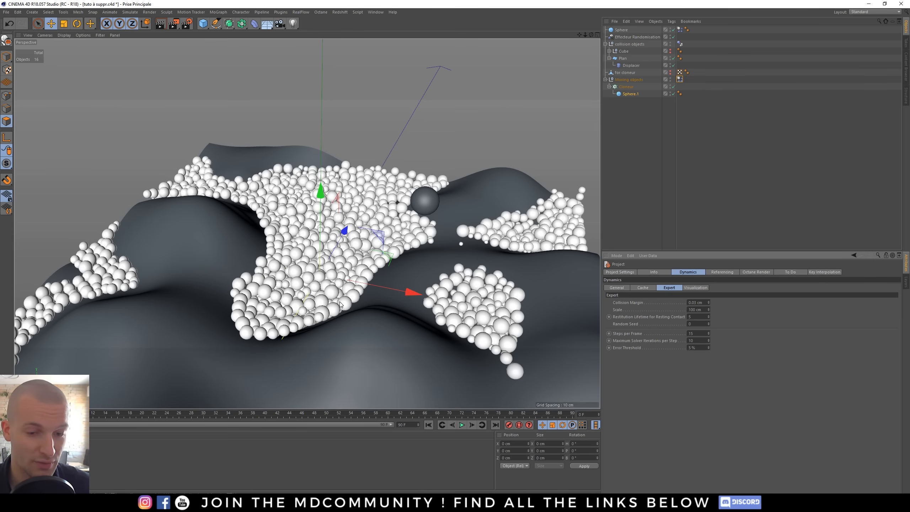
left_click_drag(363, 259, 369, 303, "alt")
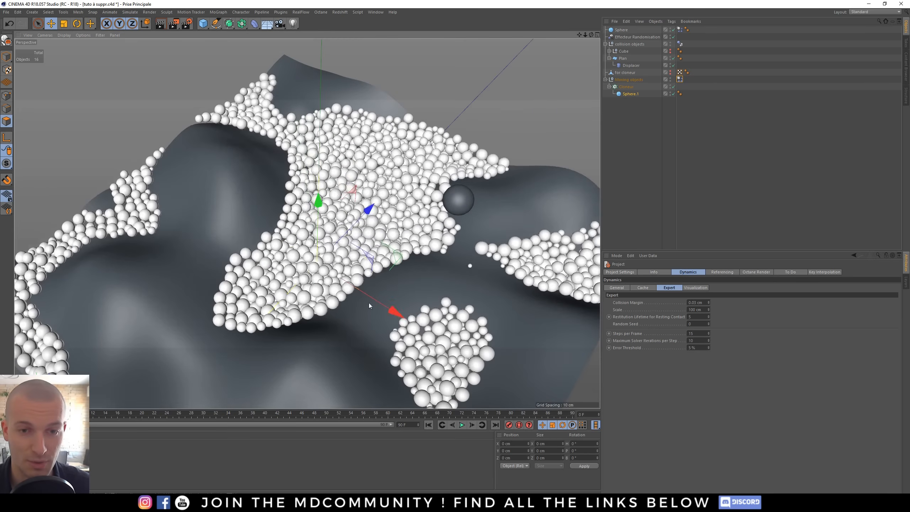
left_click(463, 425)
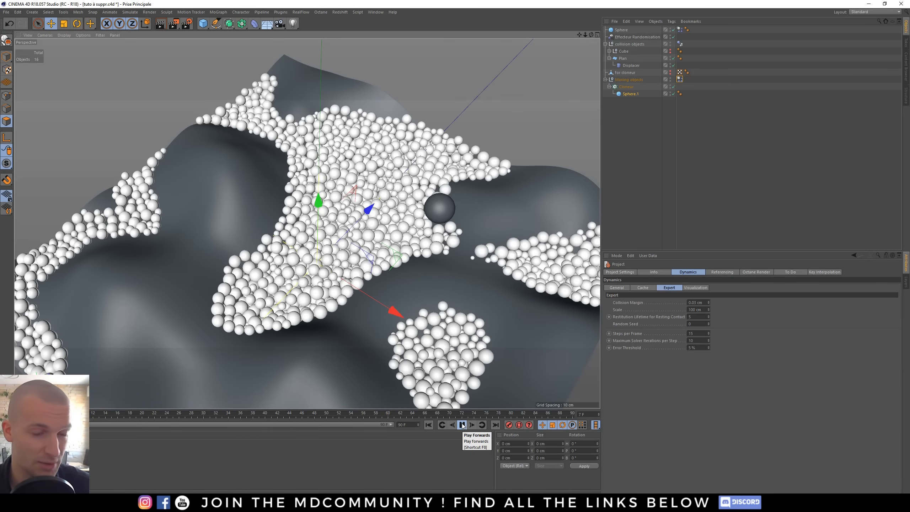
left_click(462, 425)
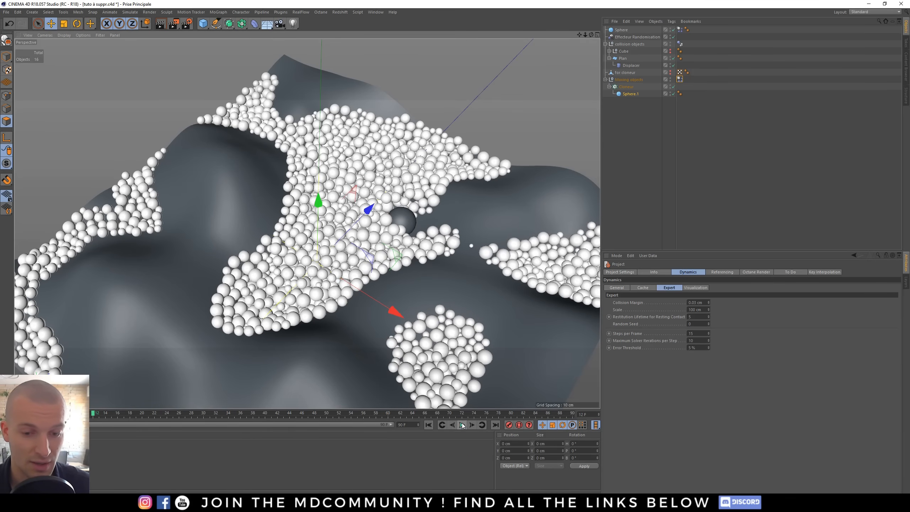
left_click(428, 425)
left_click_drag(462, 212, 478, 188, "alt")
left_click(635, 117)
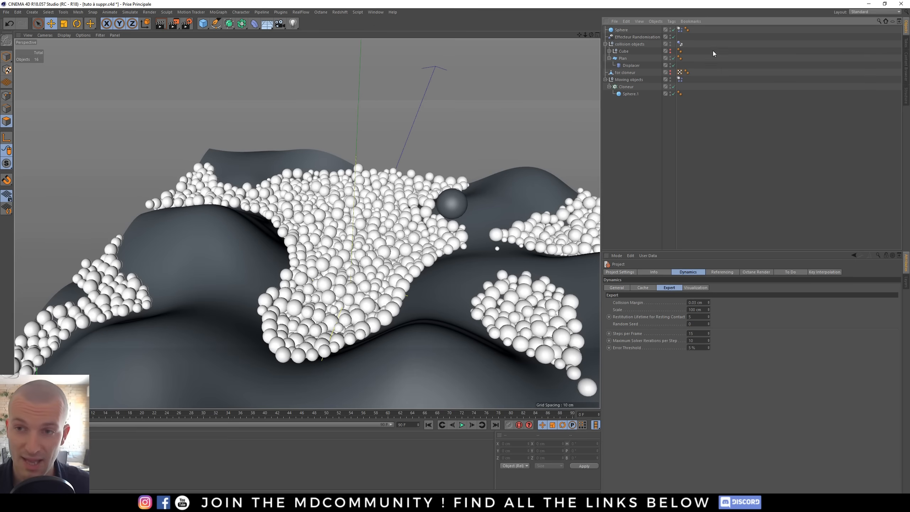
left_click(388, 414)
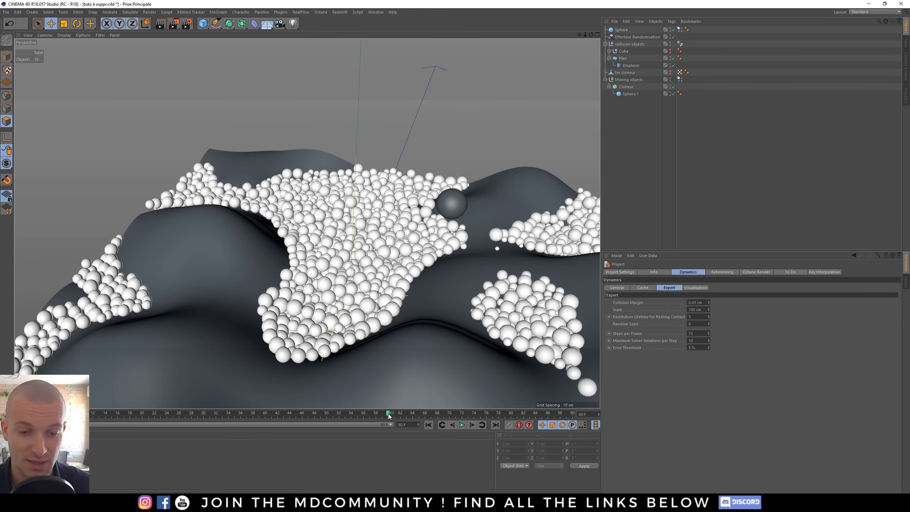
scroll(423, 222, "down", 1)
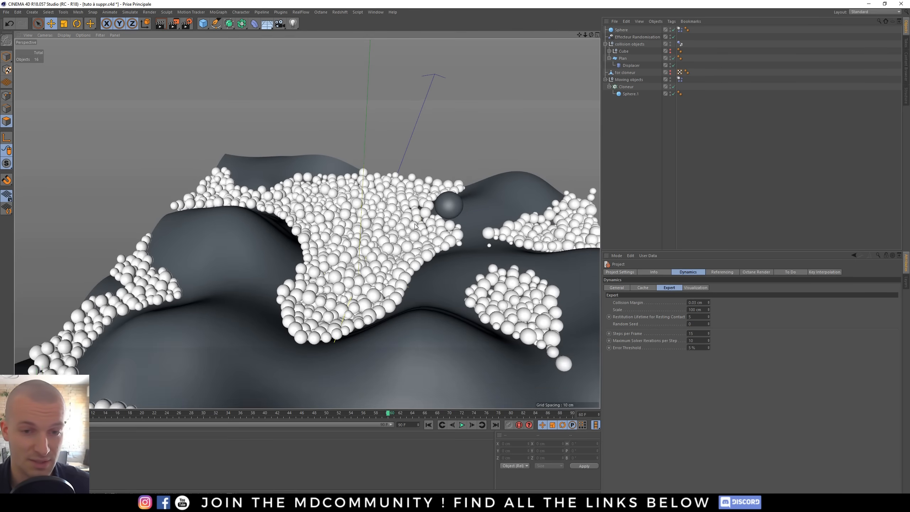
middle_click_drag(414, 224, 375, 215, "alt")
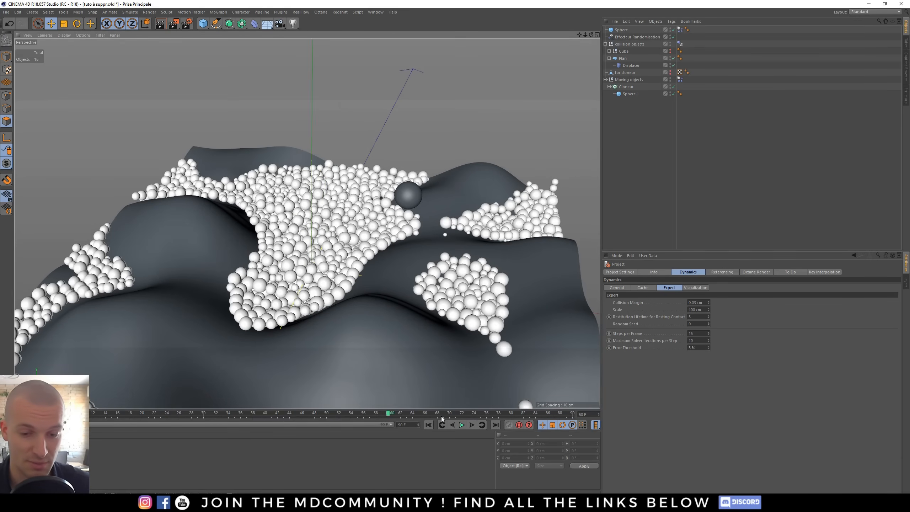
left_click(428, 425)
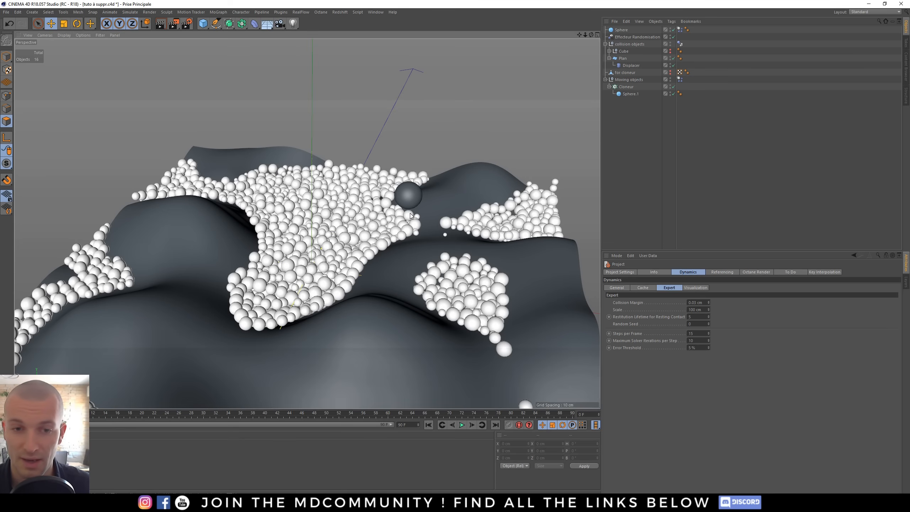
- Select the falling sphere and delete the animation track from its coordinates
left_click(402, 184)
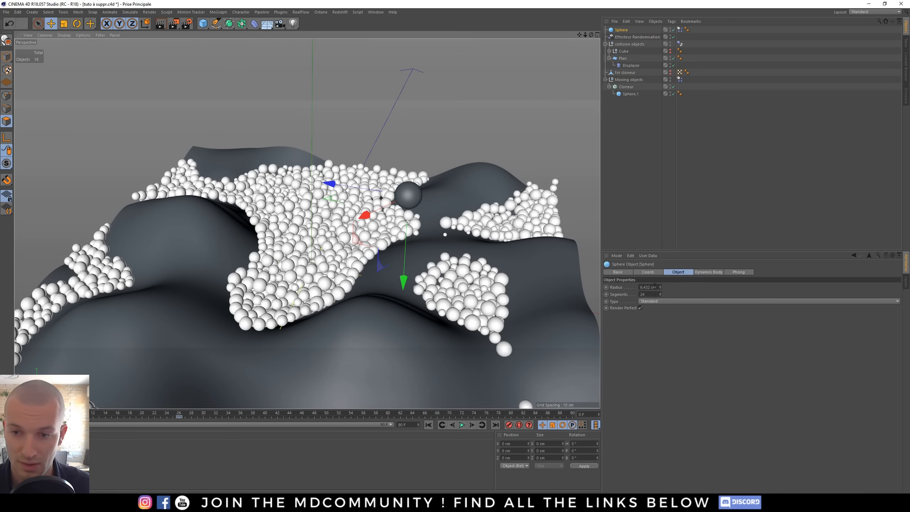
left_click(646, 272)
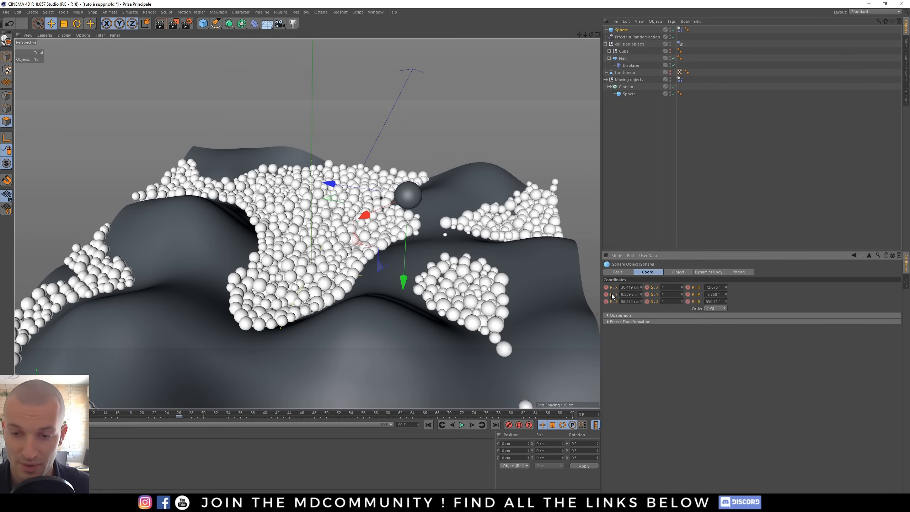
right_click(693, 296)
mouse_move(730, 299)
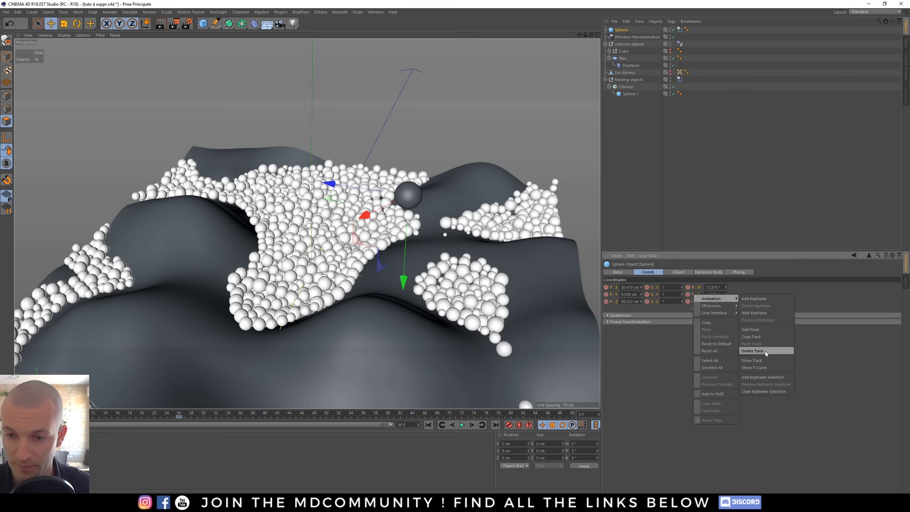
left_click(765, 351)
- Move the falling sphere higher above the terrain, away from the clones
key("w")
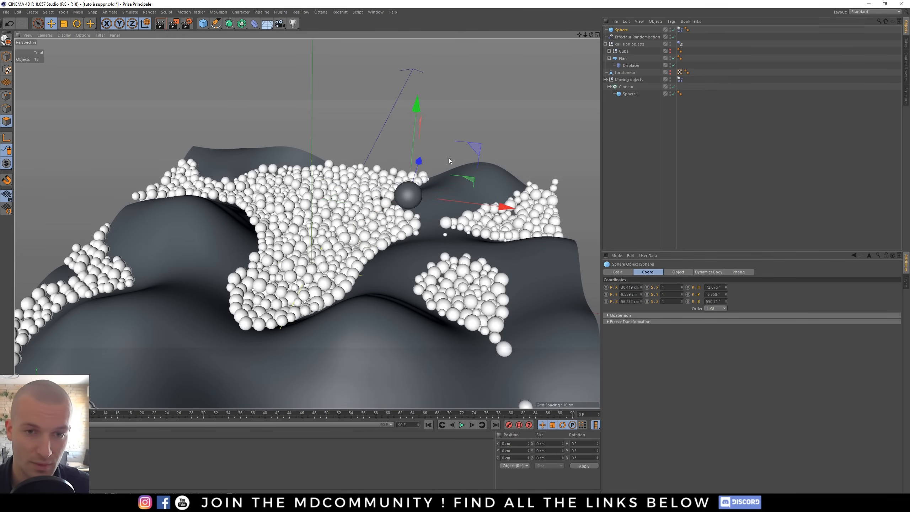
left_click_drag(476, 148, 401, 157)
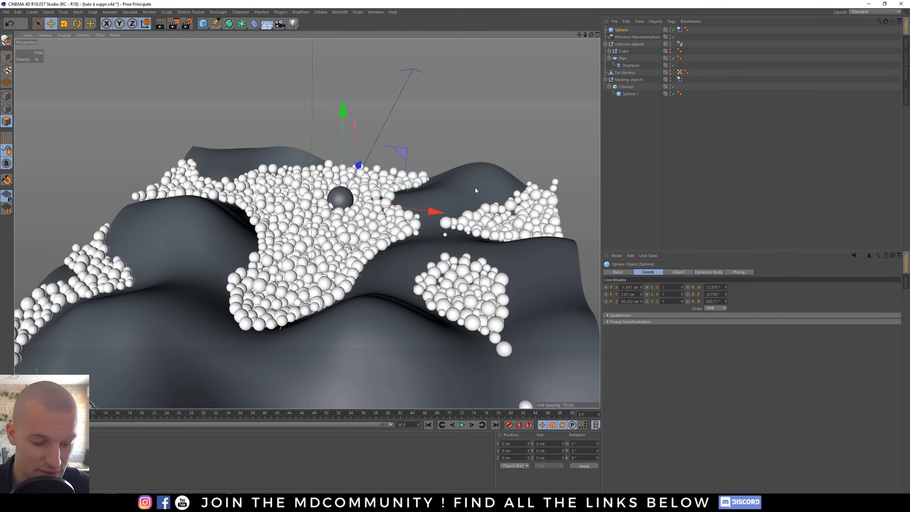
key("y")
left_click_drag(489, 190, 418, 236)
left_click_drag(257, 156, 248, 49)
left_click_drag(428, 182, 388, 166)
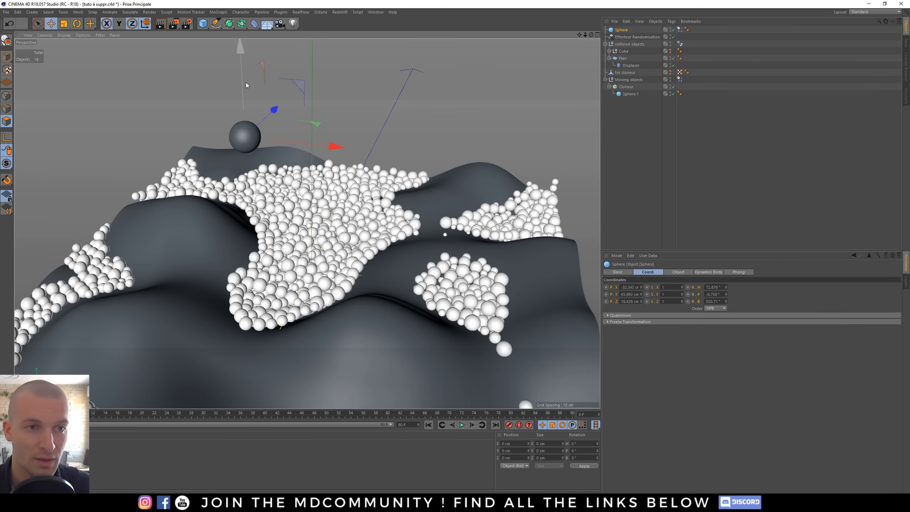
left_click_drag(243, 81, 244, 76)
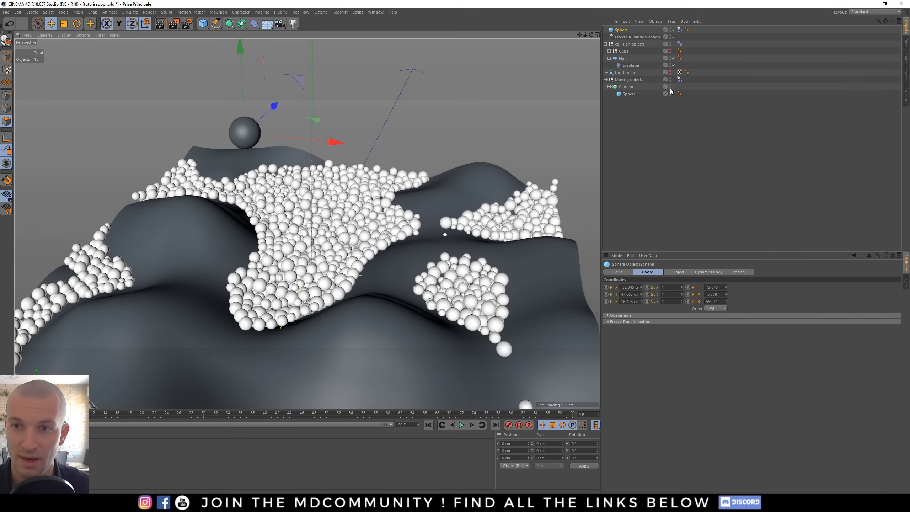
- Bake all dynamics caches from the moving objects' Dynamics Body tag
left_click(679, 80)
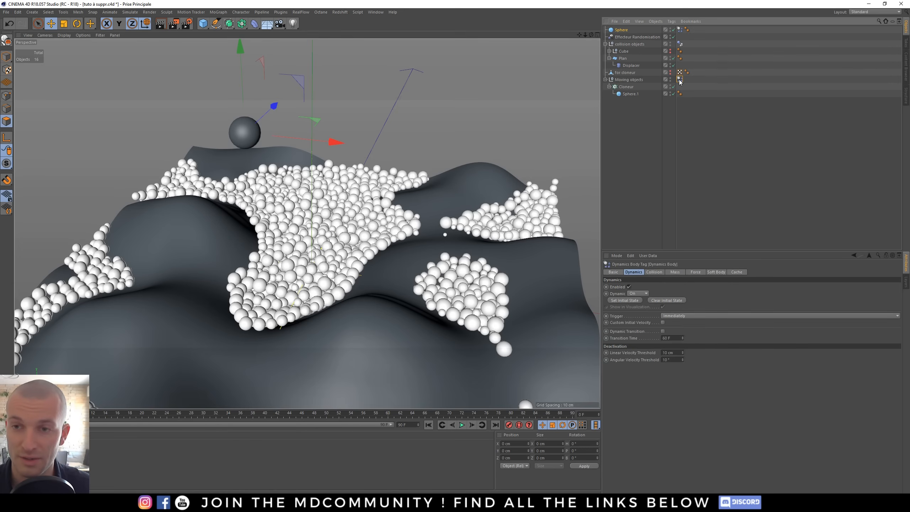
left_click(736, 271)
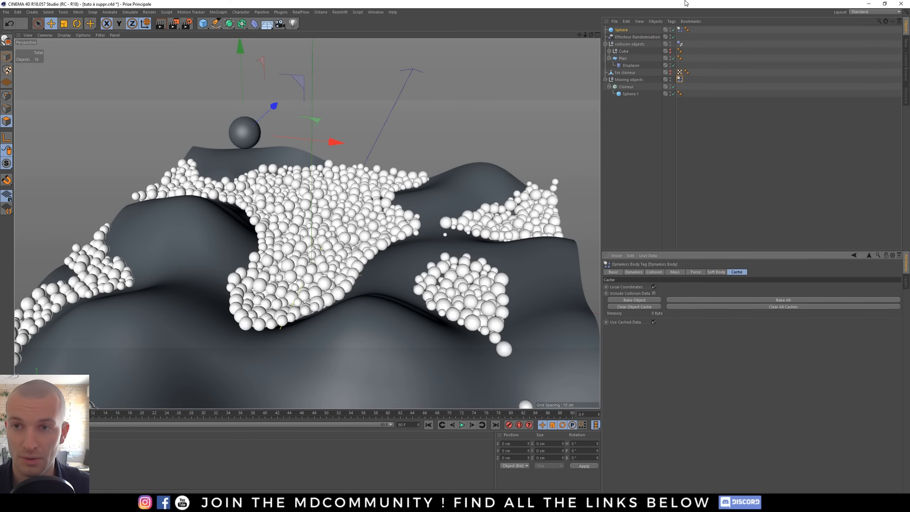
middle_click_drag(335, 291, 337, 307, "alt")
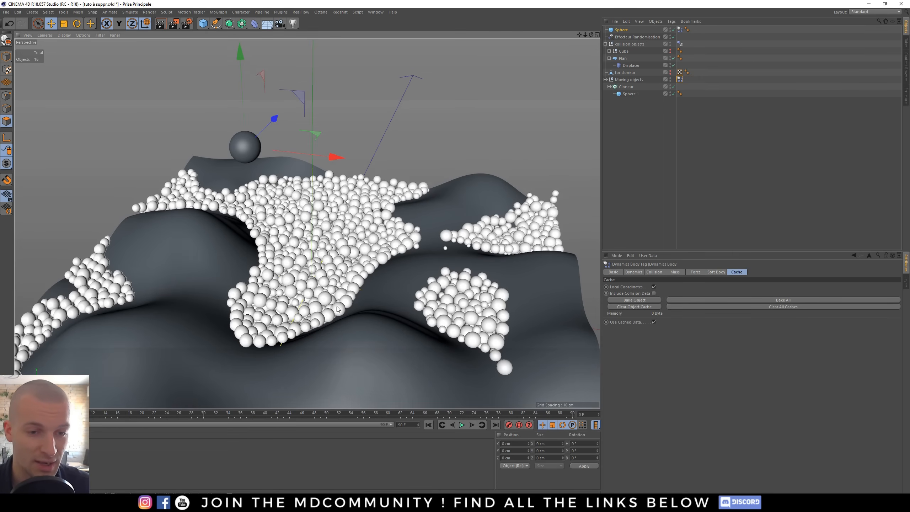
left_click_drag(337, 306, 345, 332, "alt")
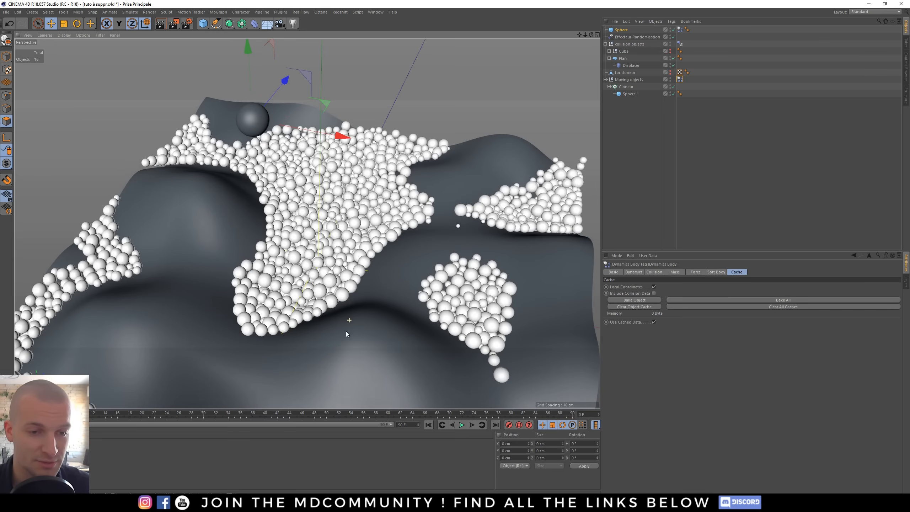
left_click(788, 300)
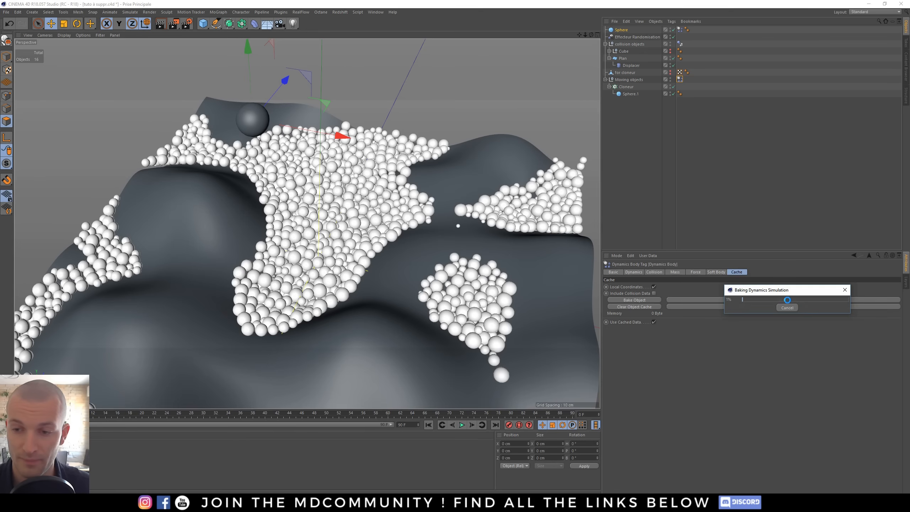
left_click_drag(781, 291, 513, 221)
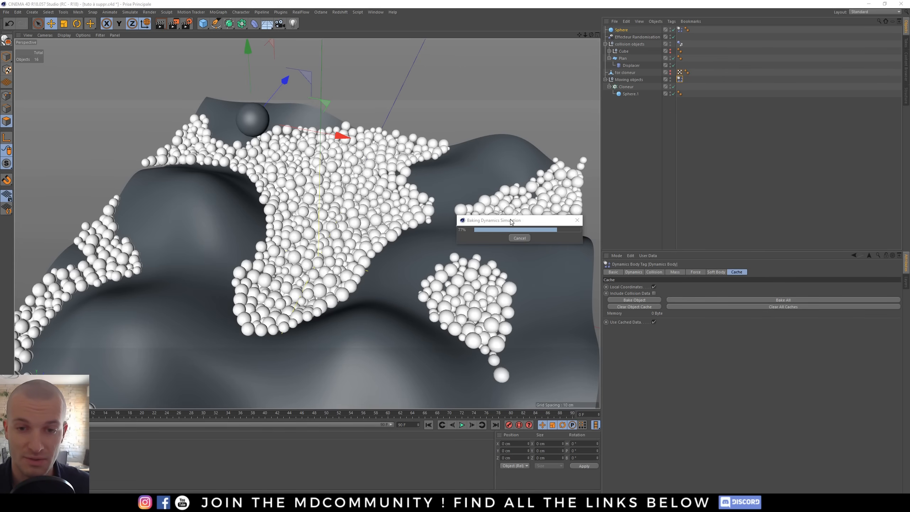
- Play back the baked simulation, scrub the timeline and orbit the view to review the falling sphere among the clones
left_click_drag(510, 221, 520, 74)
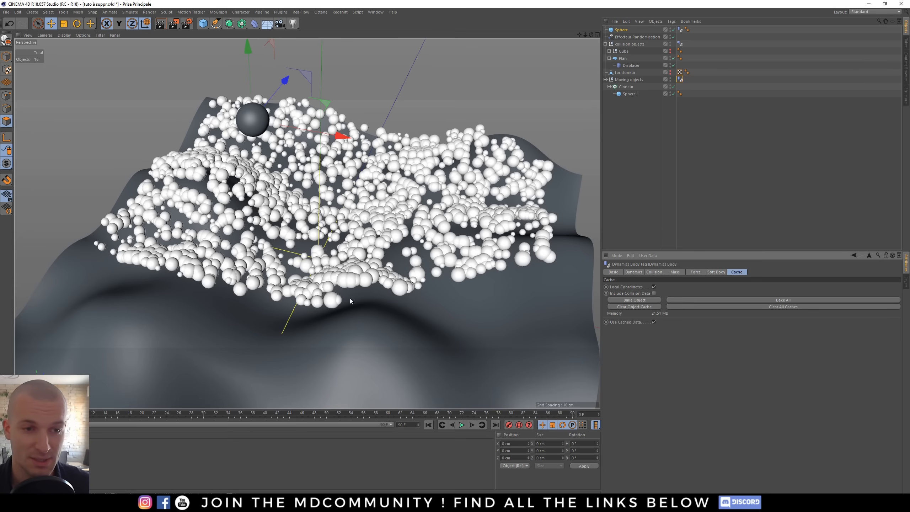
key("F8")
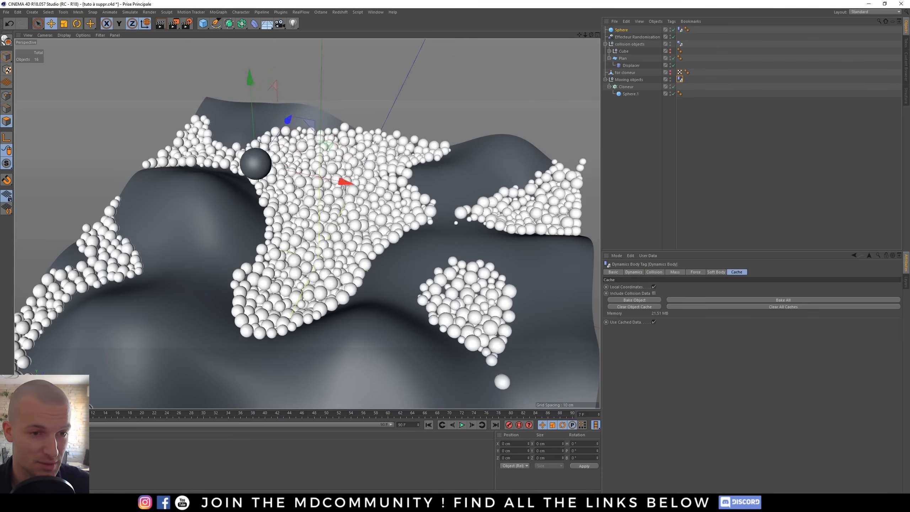
left_click(387, 413)
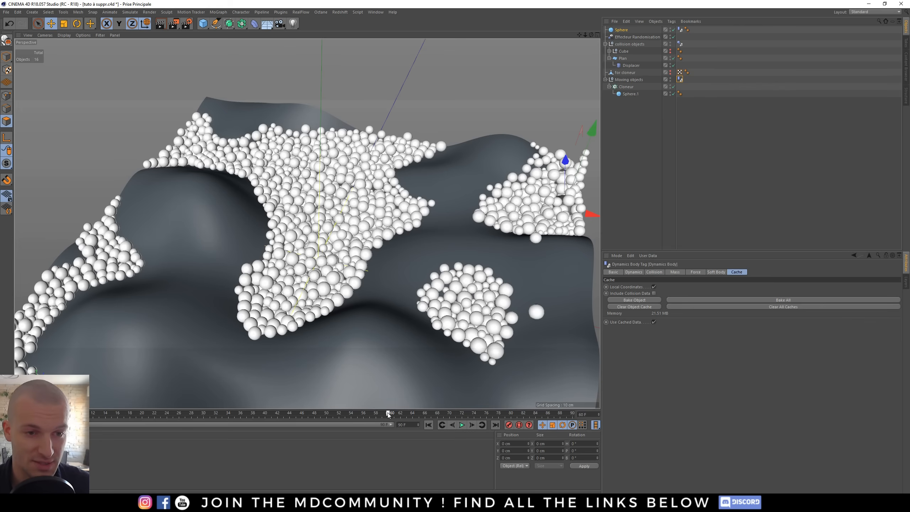
left_click_drag(379, 413, 324, 412)
left_click_drag(281, 408, 61, 412)
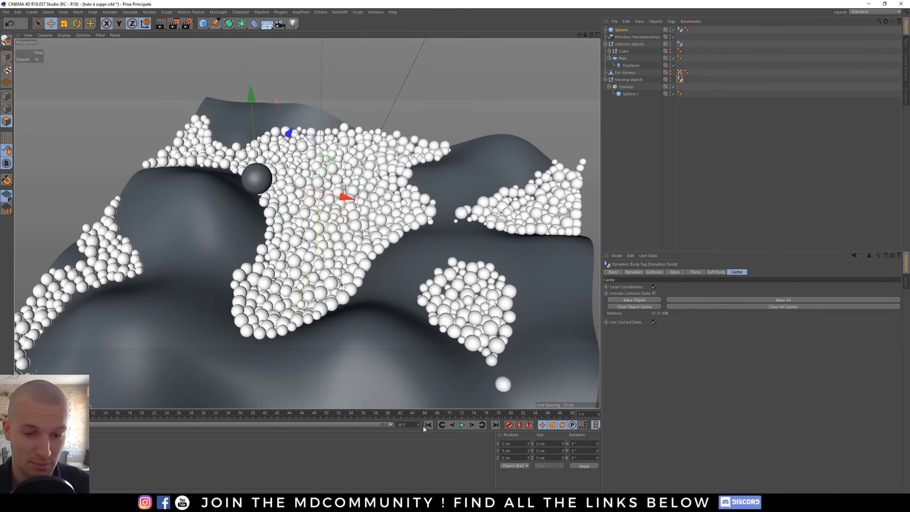
left_click(460, 425)
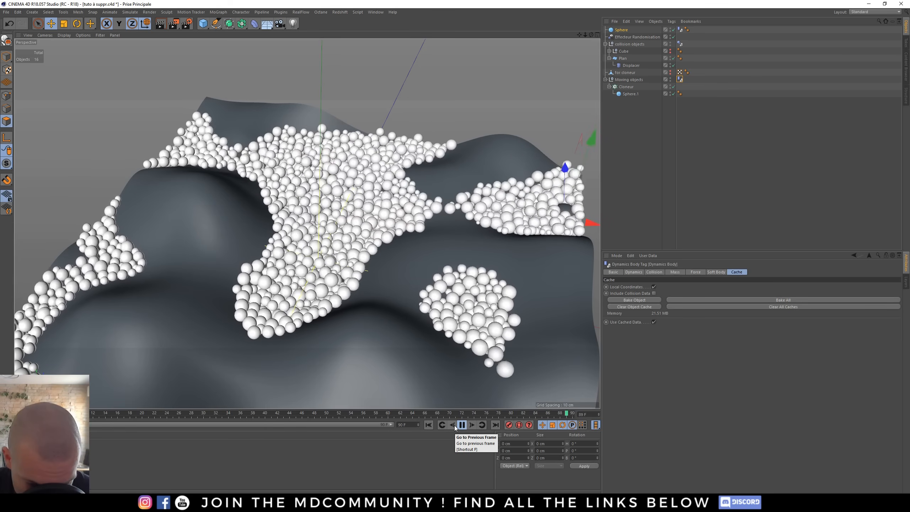
left_click(462, 427)
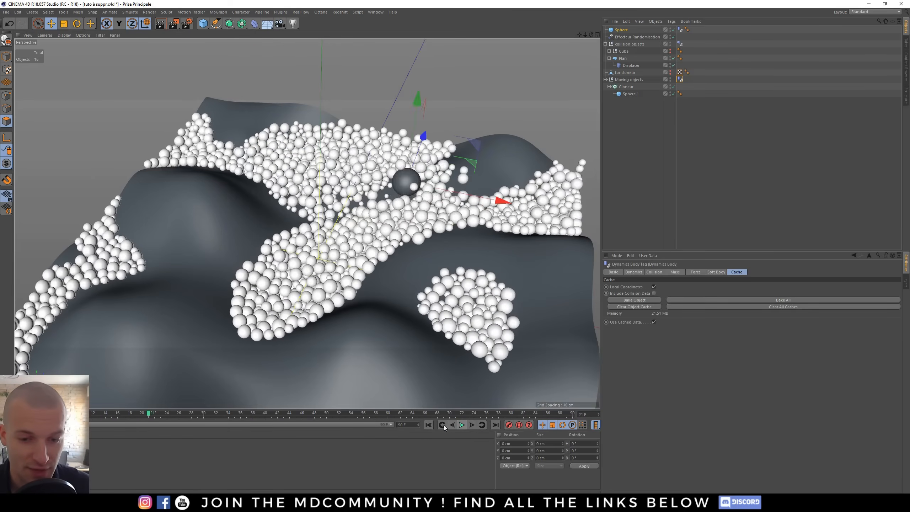
left_click(429, 425)
left_click_drag(343, 186, 289, 207, "alt")
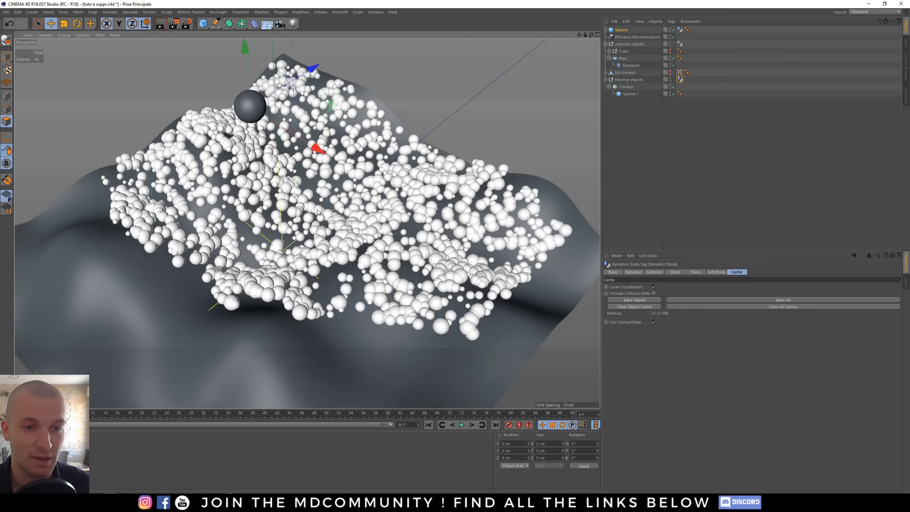
scroll(290, 207, "down", 2)
left_click(471, 425)
left_click_drag(382, 372, 304, 218, "alt")
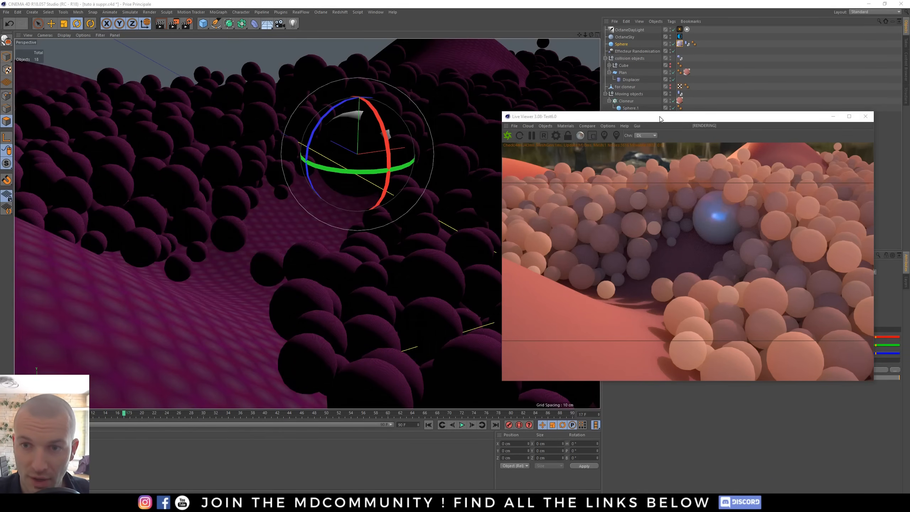
- Reposition the Octane Live Viewer and inspect the OctaneSky and OctaneDaylight tags while adjusting the rendered camera view
left_click_drag(658, 120, 317, 96)
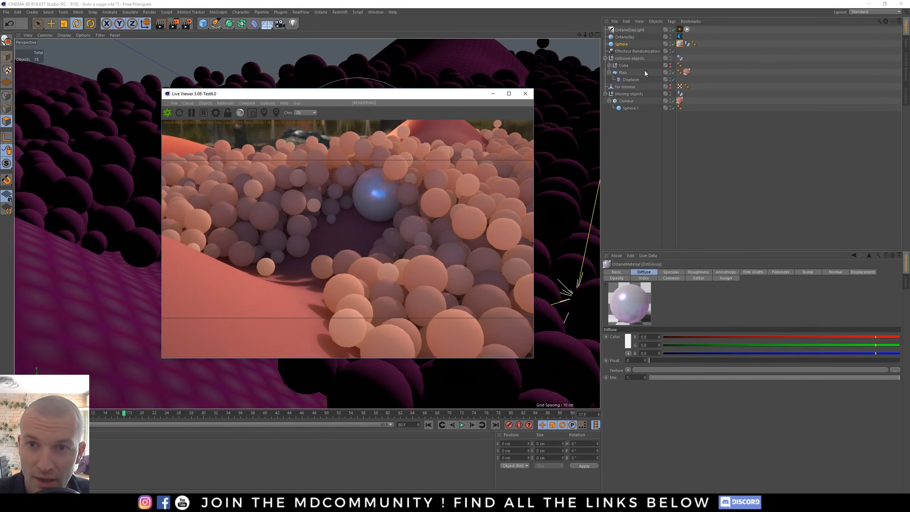
left_click(679, 36)
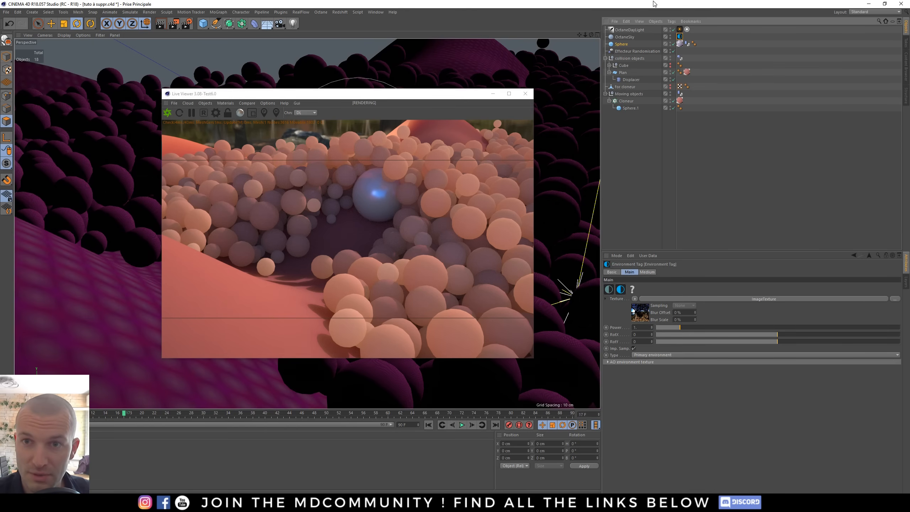
left_click(679, 30)
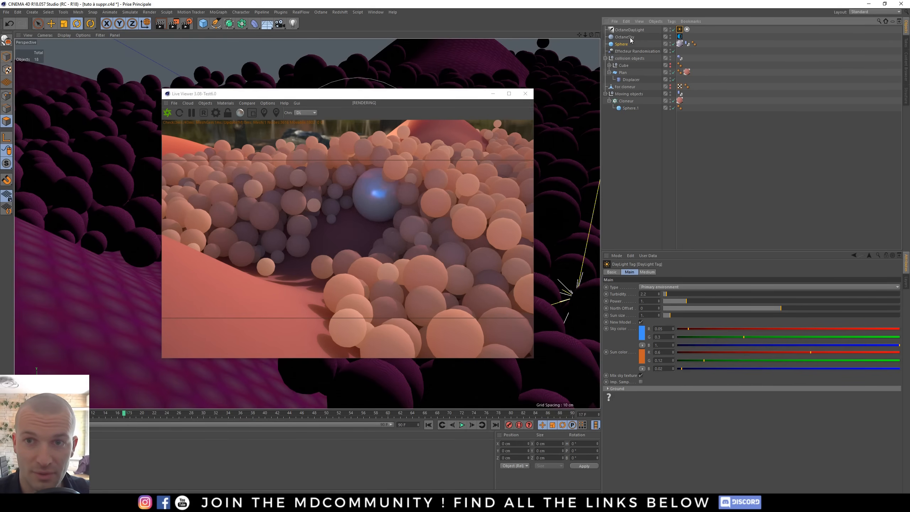
right_click_drag(348, 200, 319, 202)
middle_click_drag(394, 206, 370, 234)
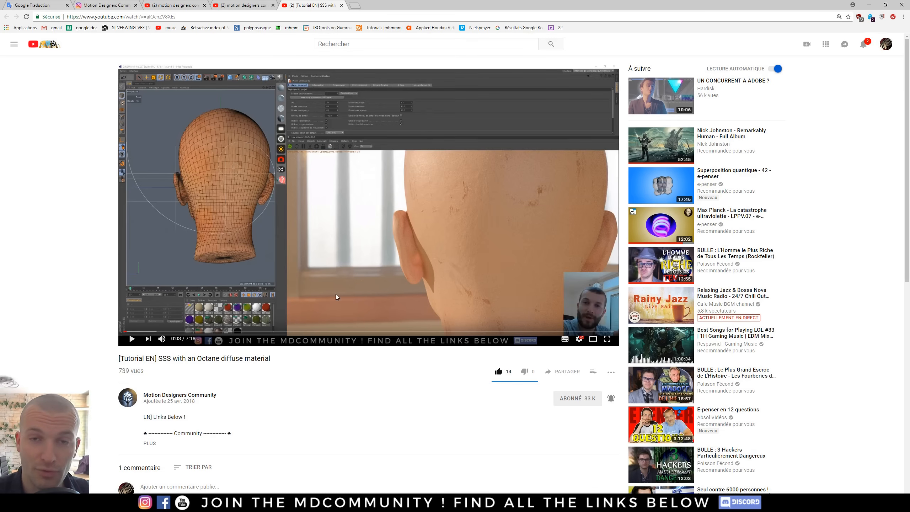
- Open the clones' Octane diffuse material in the Node Editor, inspect its transmission float texture node, then close both editors
key("alt+Tab")
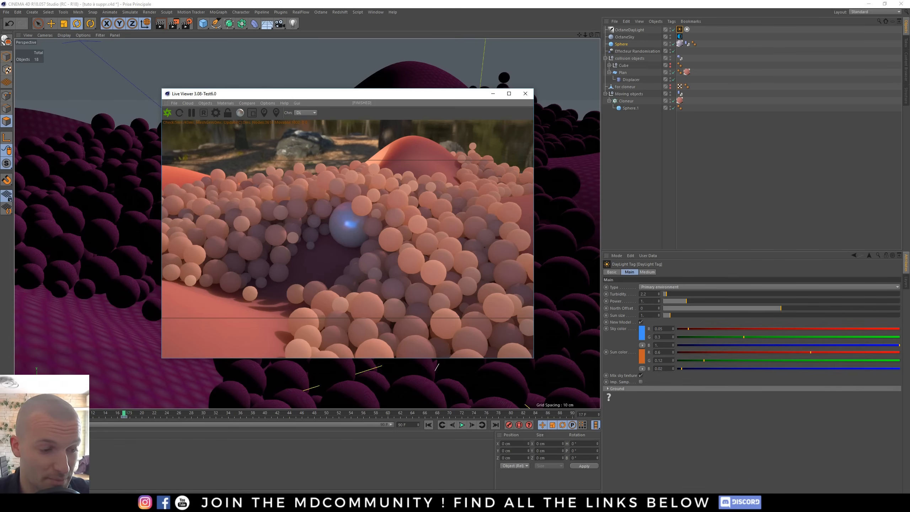
left_click(34, 453)
double_click(34, 452)
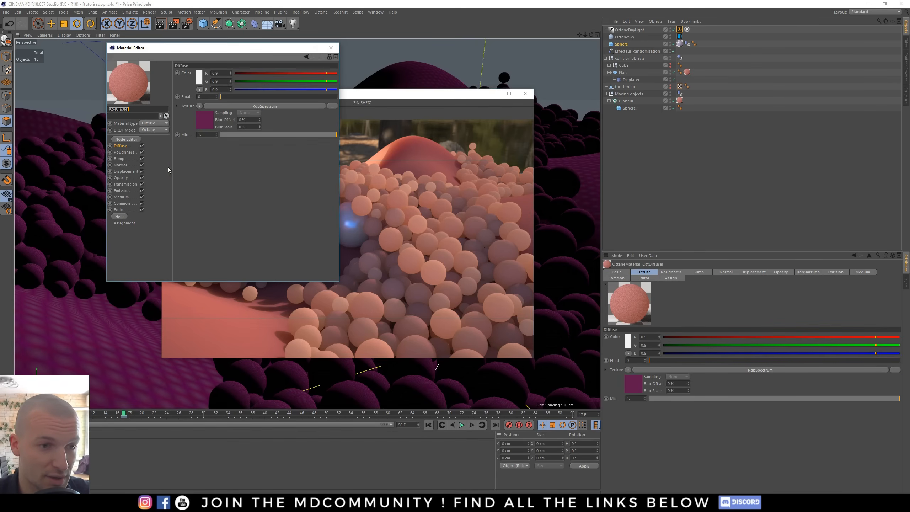
left_click(126, 140)
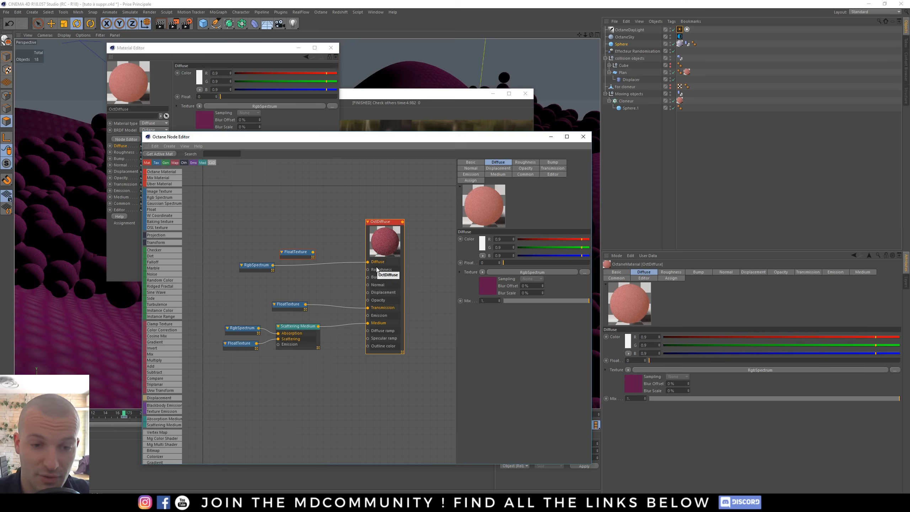
left_click(302, 307)
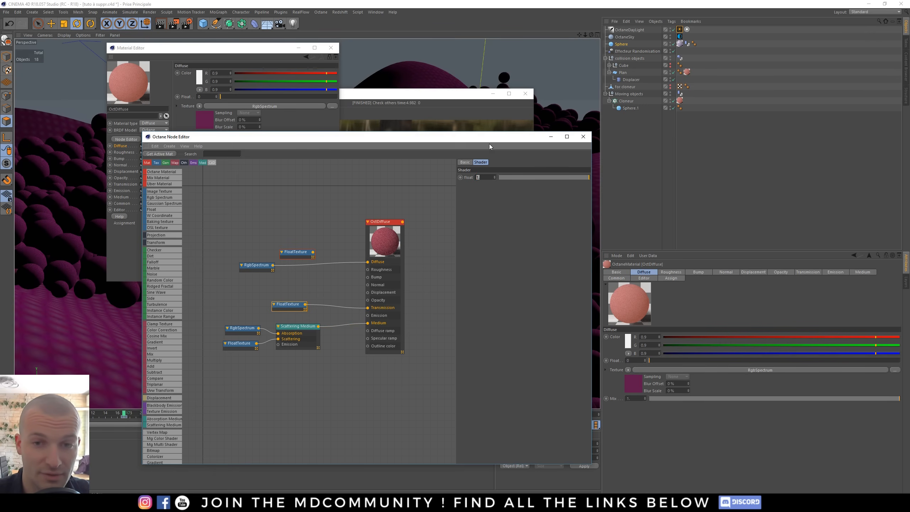
left_click(583, 136)
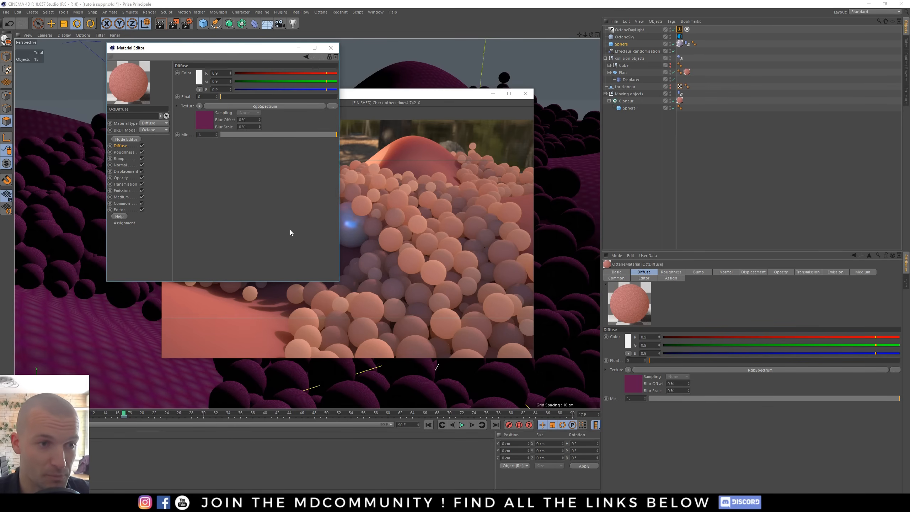
left_click(331, 47)
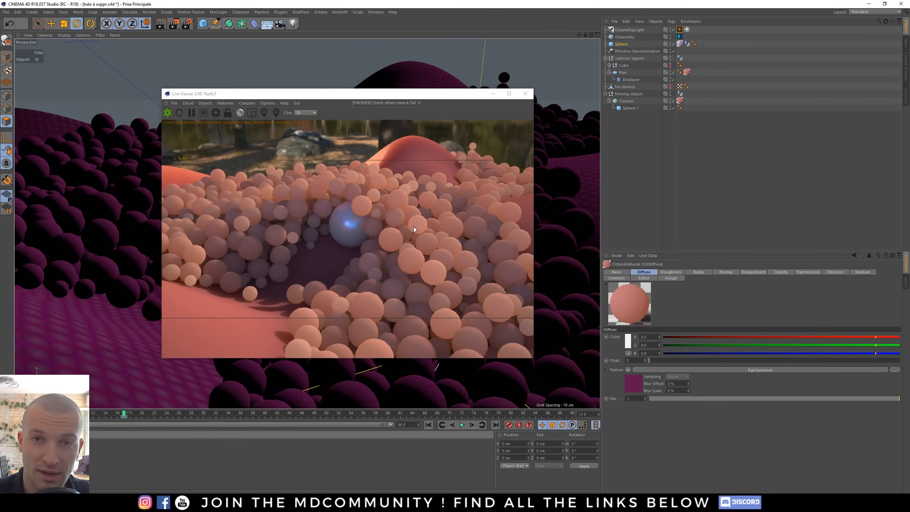
- Switch to the browser and open Facebook in a new tab
key("alt+Tab")
key("alt+Tab")
left_click(498, 371)
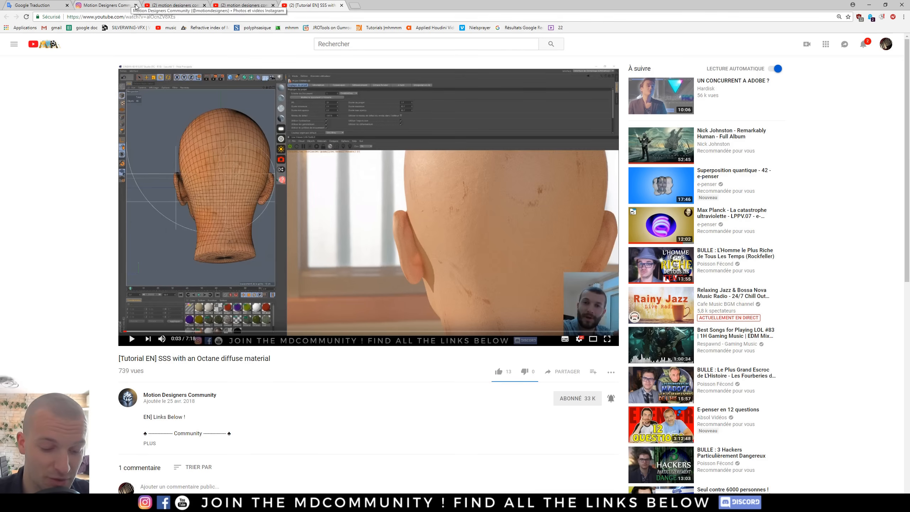
key("ctrl+t")
type("fa")
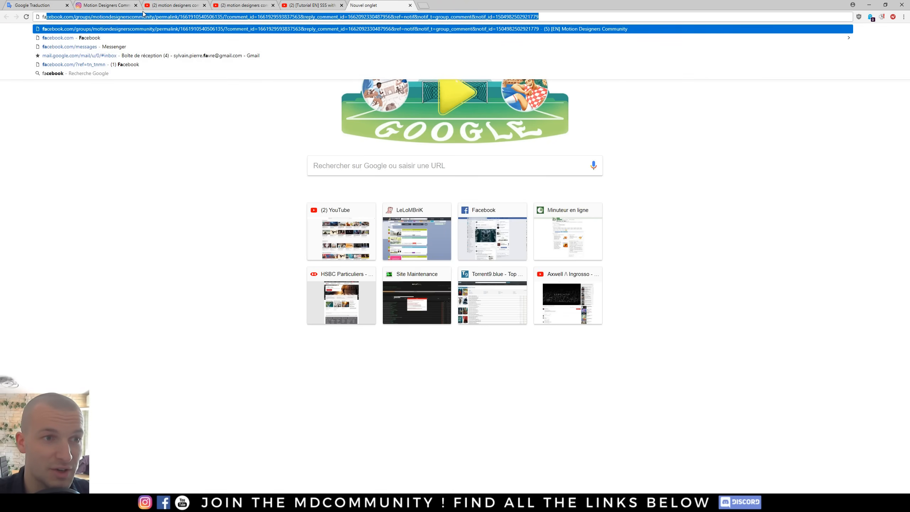
key("Return")
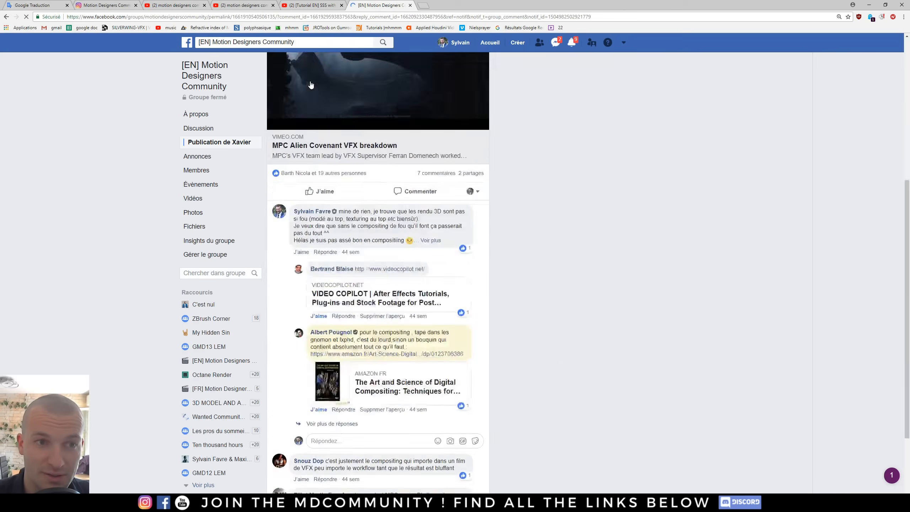